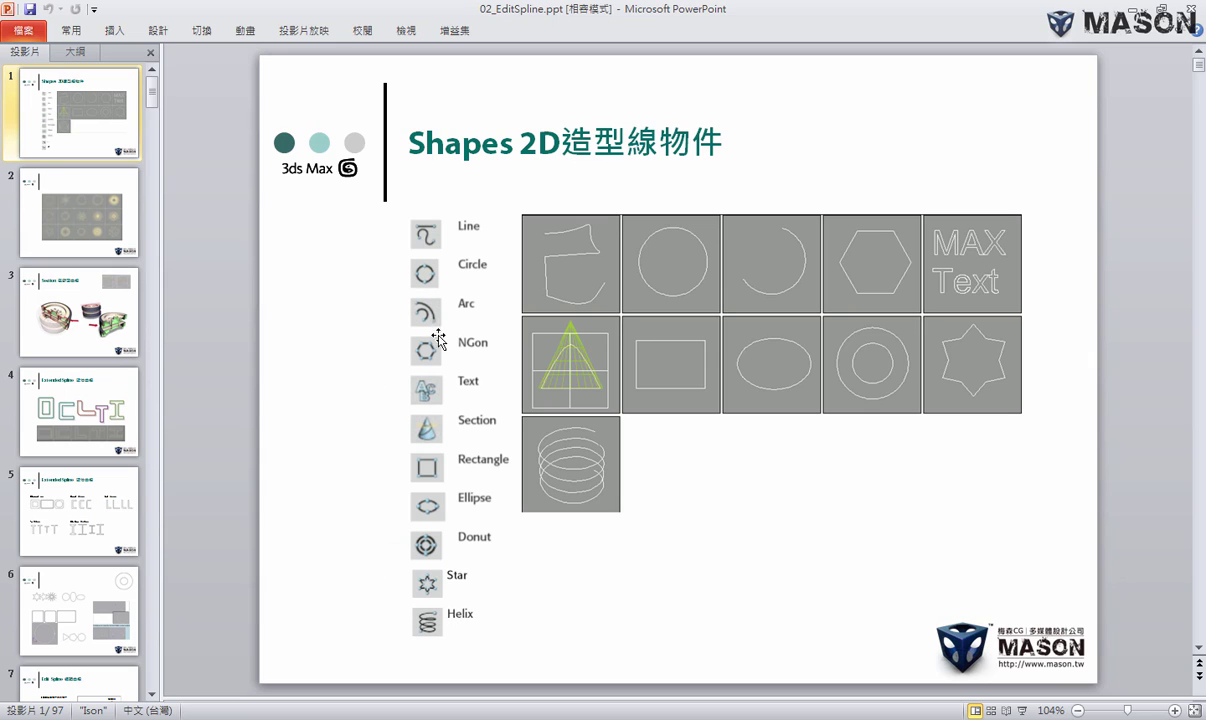
# Open slide 4 about Extended Splines in the PowerPoint Slides panel
pyautogui.click(108, 398)
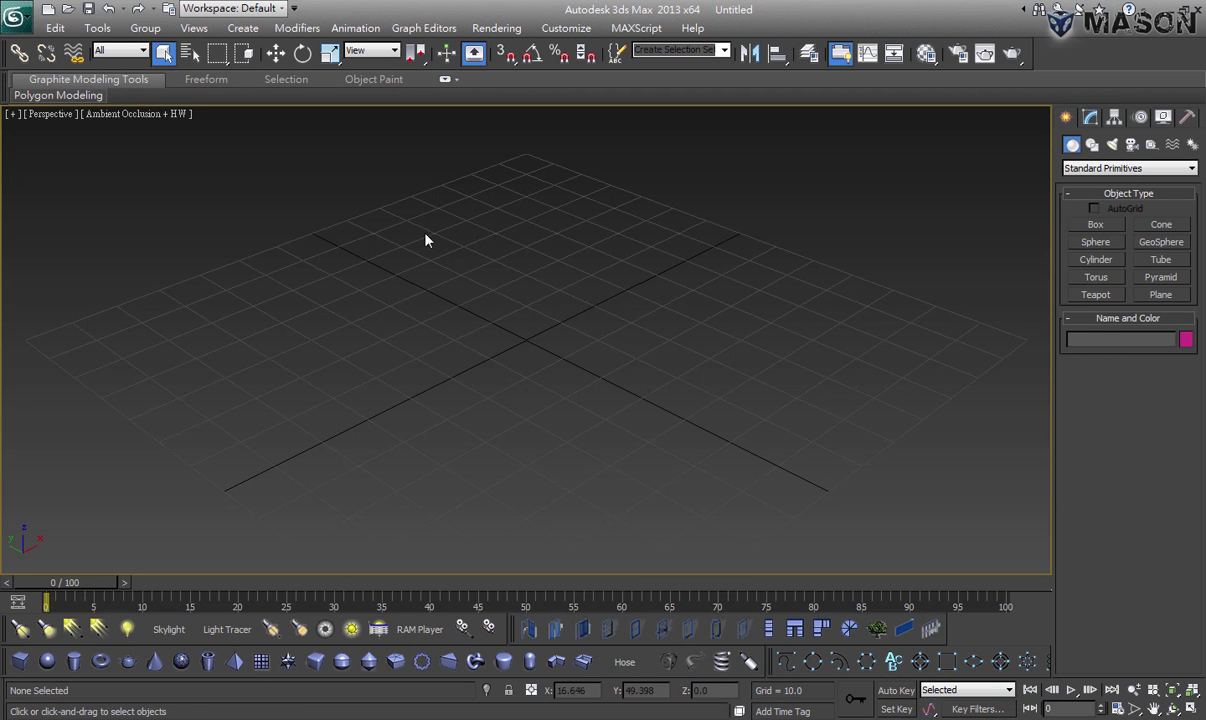
# Check the geometry category list, then switch the Create panel to Shapes
pyautogui.click(1093, 145)
pyautogui.click(1070, 146)
pyautogui.click(1079, 170)
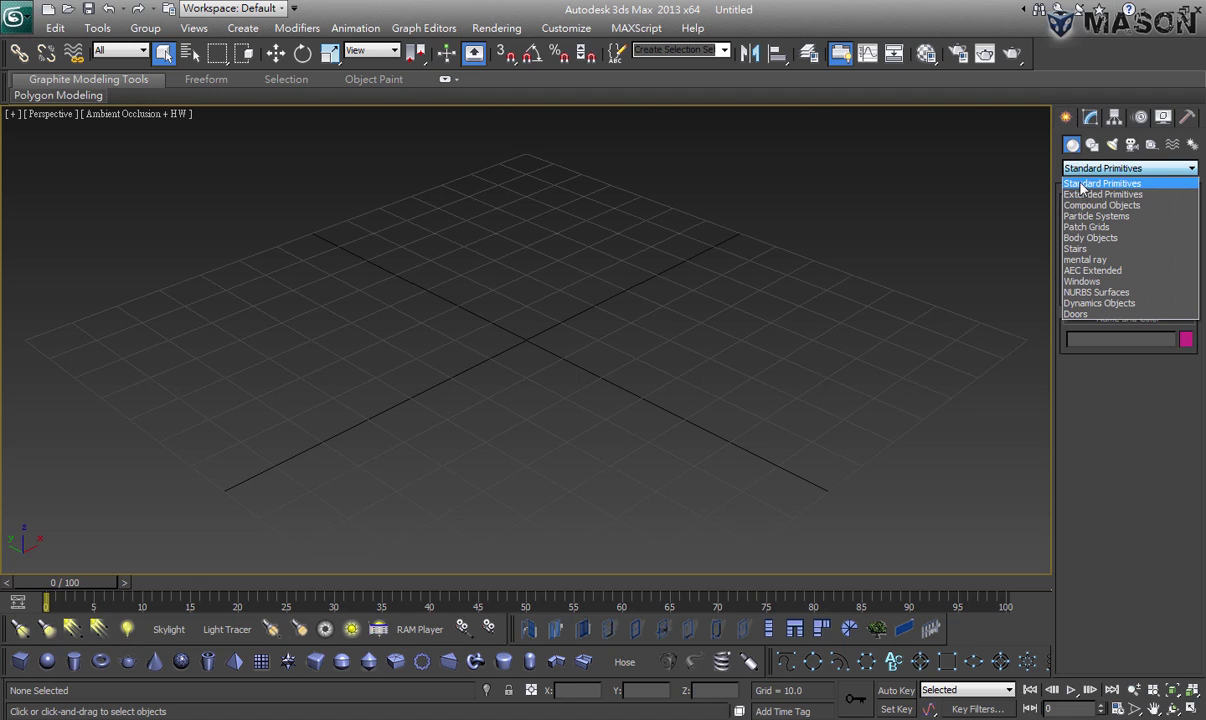
pyautogui.click(1080, 183)
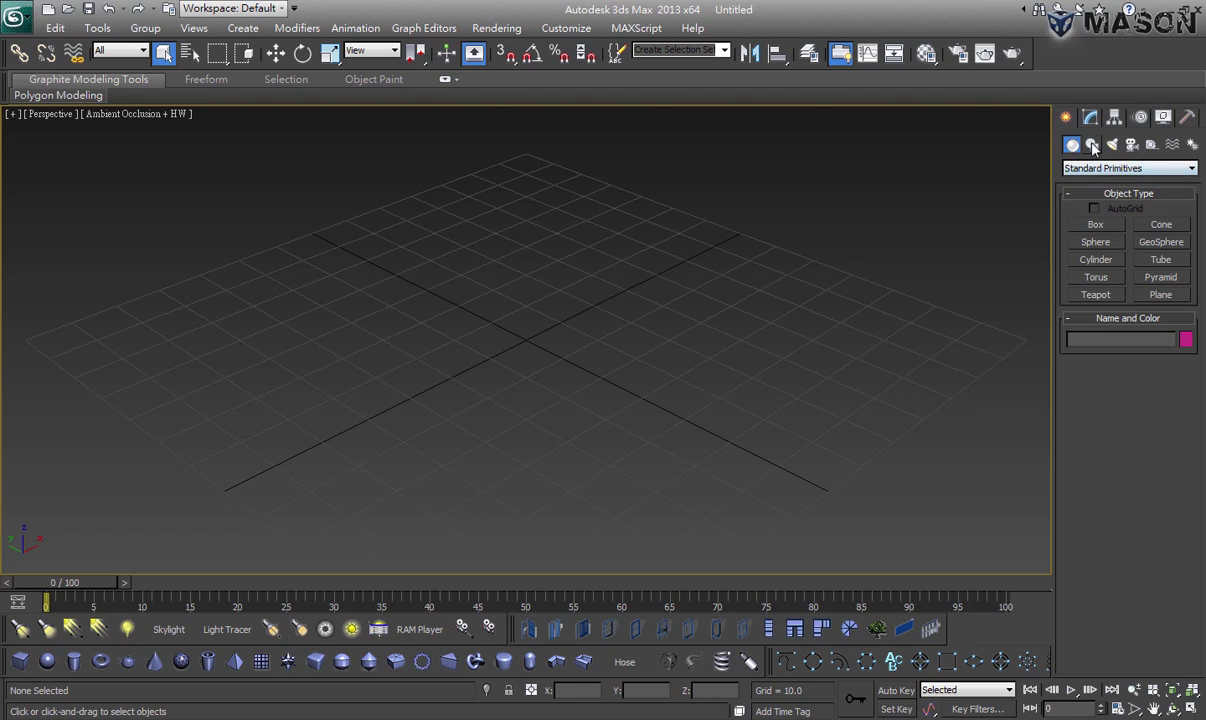
pyautogui.click(1092, 146)
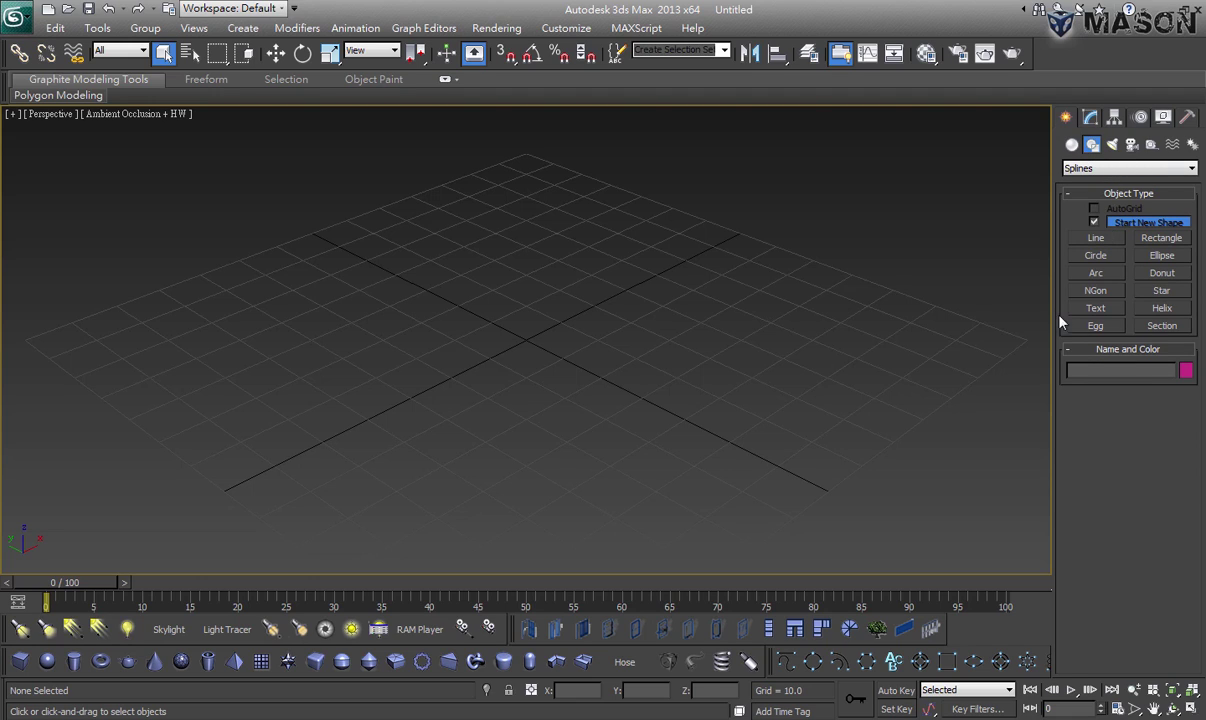
# Browse the Extended Splines category, then settle on the standard Splines shape types
pyautogui.click(1124, 168)
pyautogui.click(1115, 201)
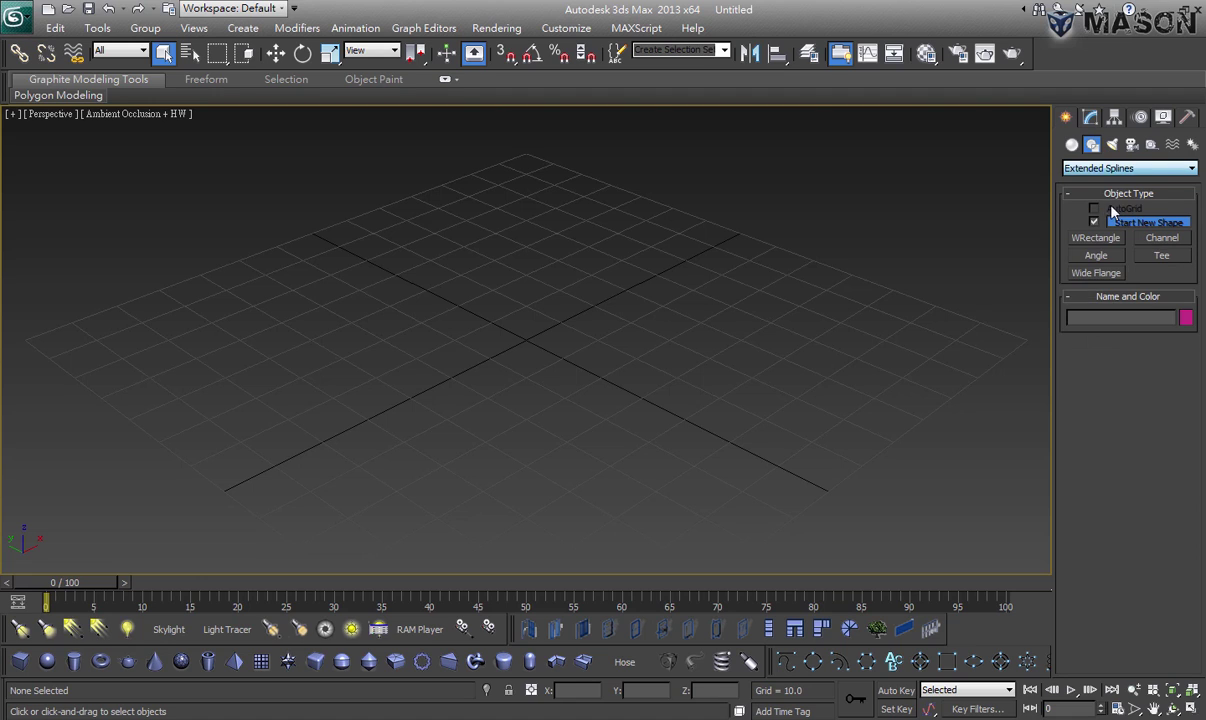
pyautogui.click(1131, 170)
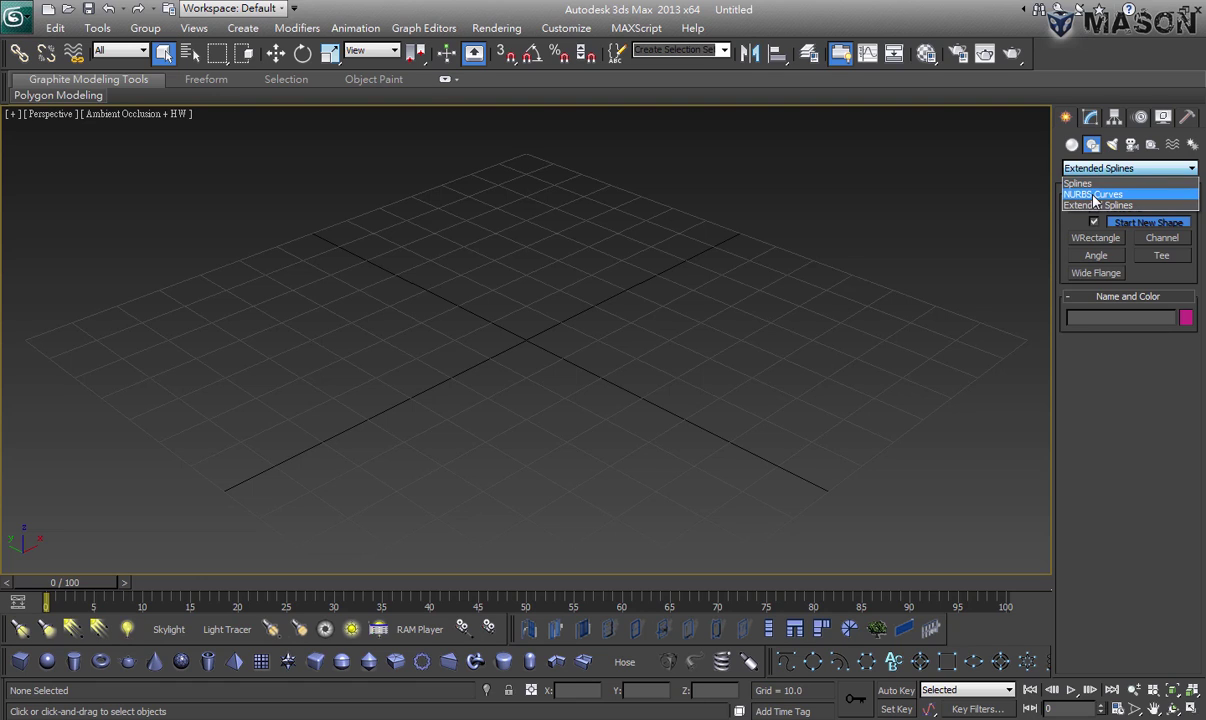
pyautogui.click(1077, 183)
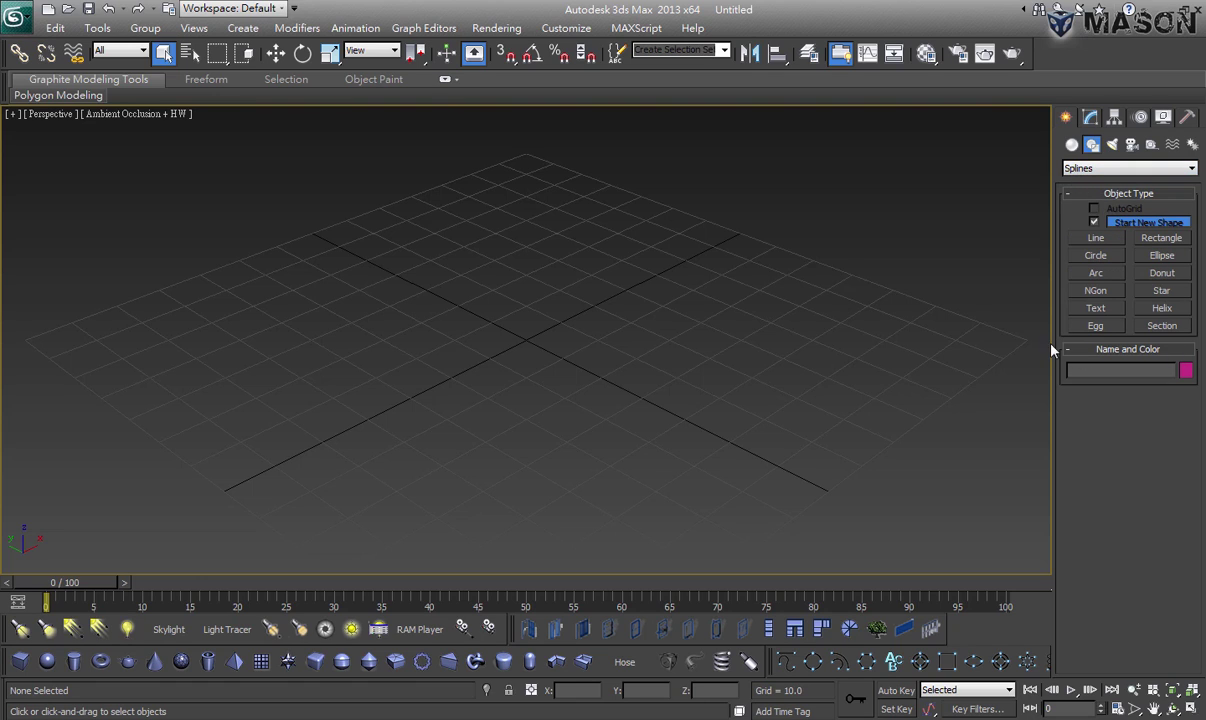
pyautogui.click(1117, 170)
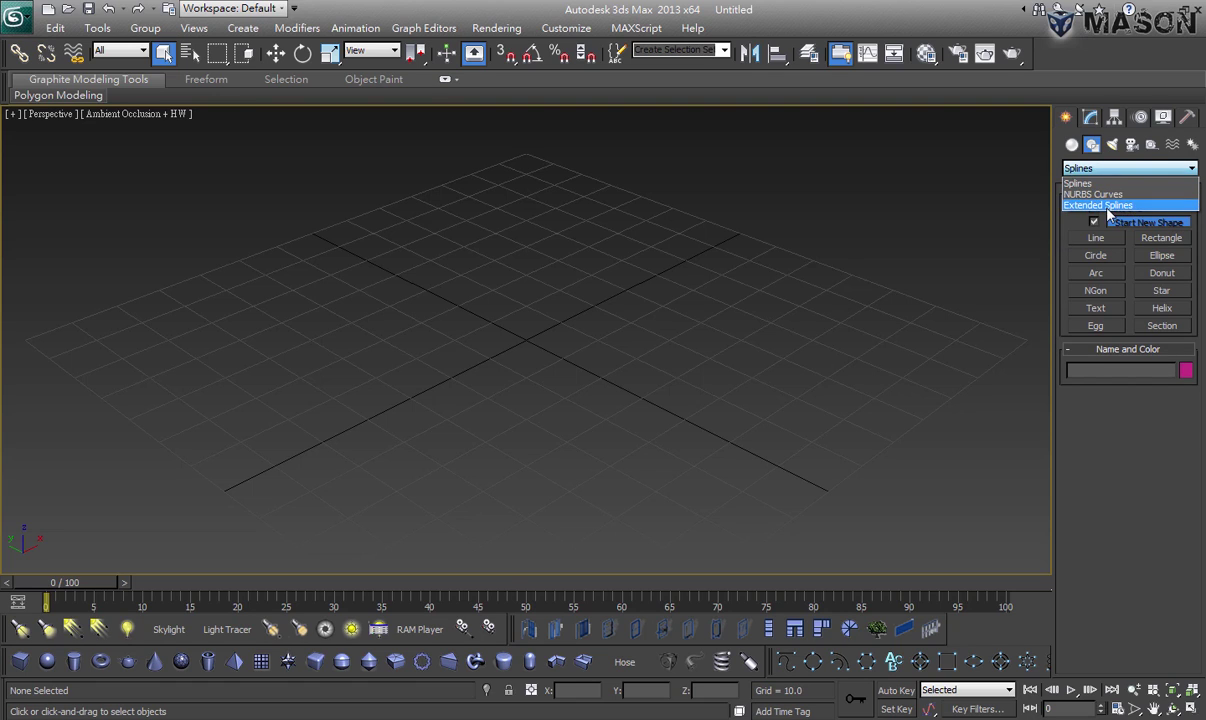
pyautogui.click(1100, 174)
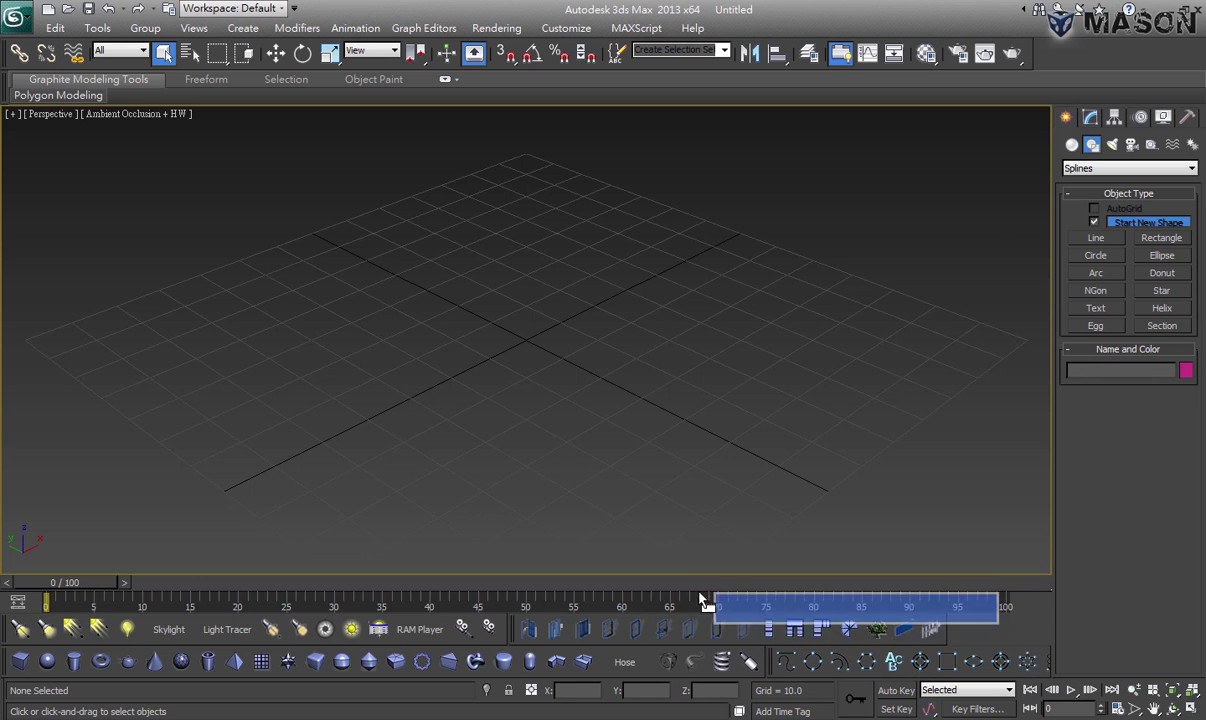
# Float and redock the 2D shapes toolbar, then hide the 3D物件 (3D objects) toolbar
pyautogui.moveTo(771, 658); pyautogui.dragTo(497, 452)
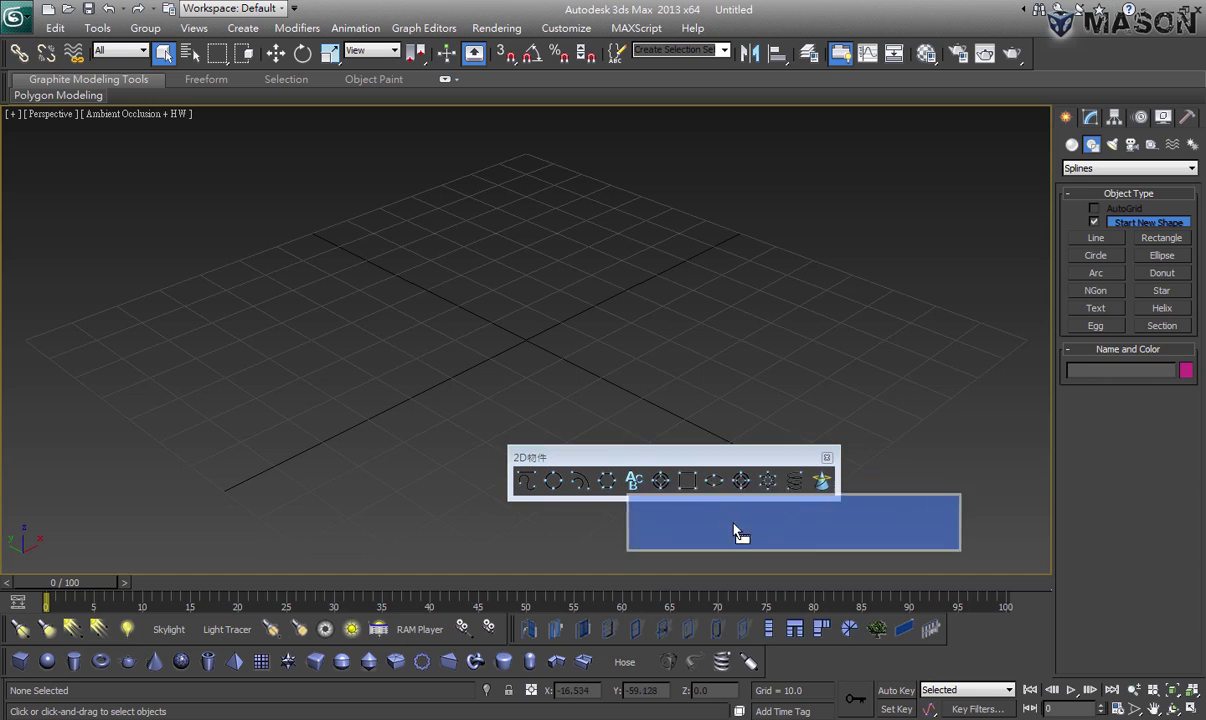
pyautogui.moveTo(851, 666); pyautogui.dragTo(850, 664)
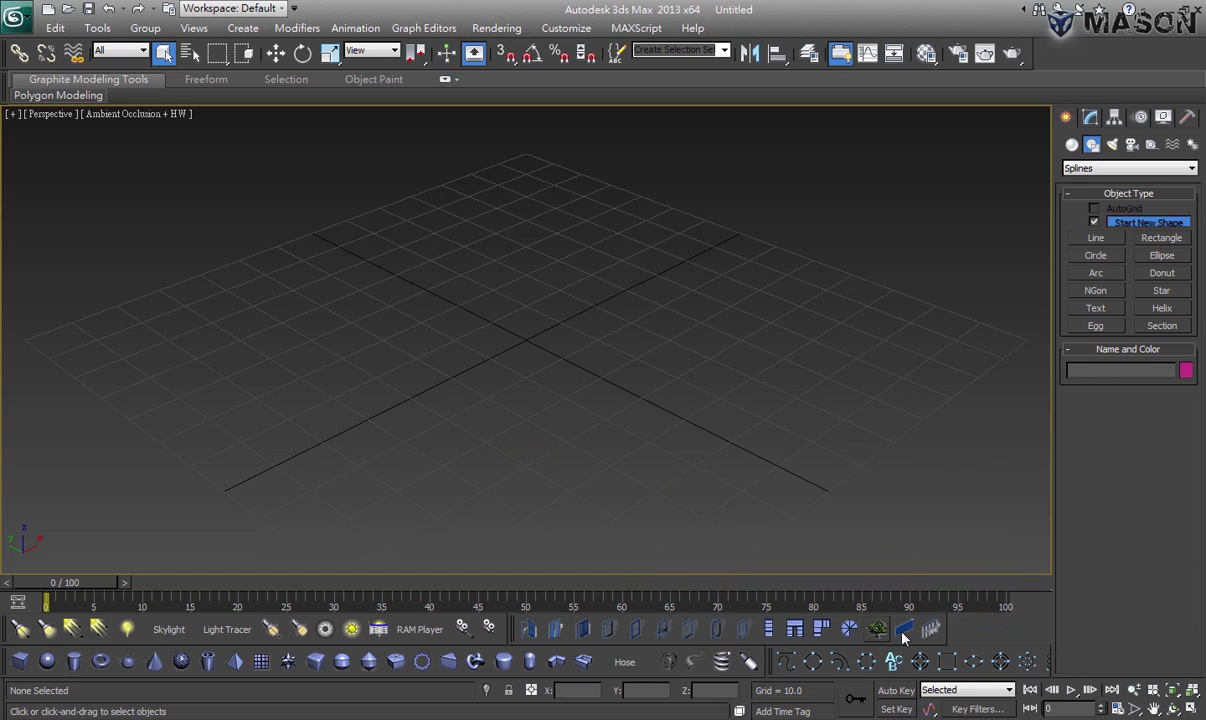
pyautogui.rightClick(960, 632)
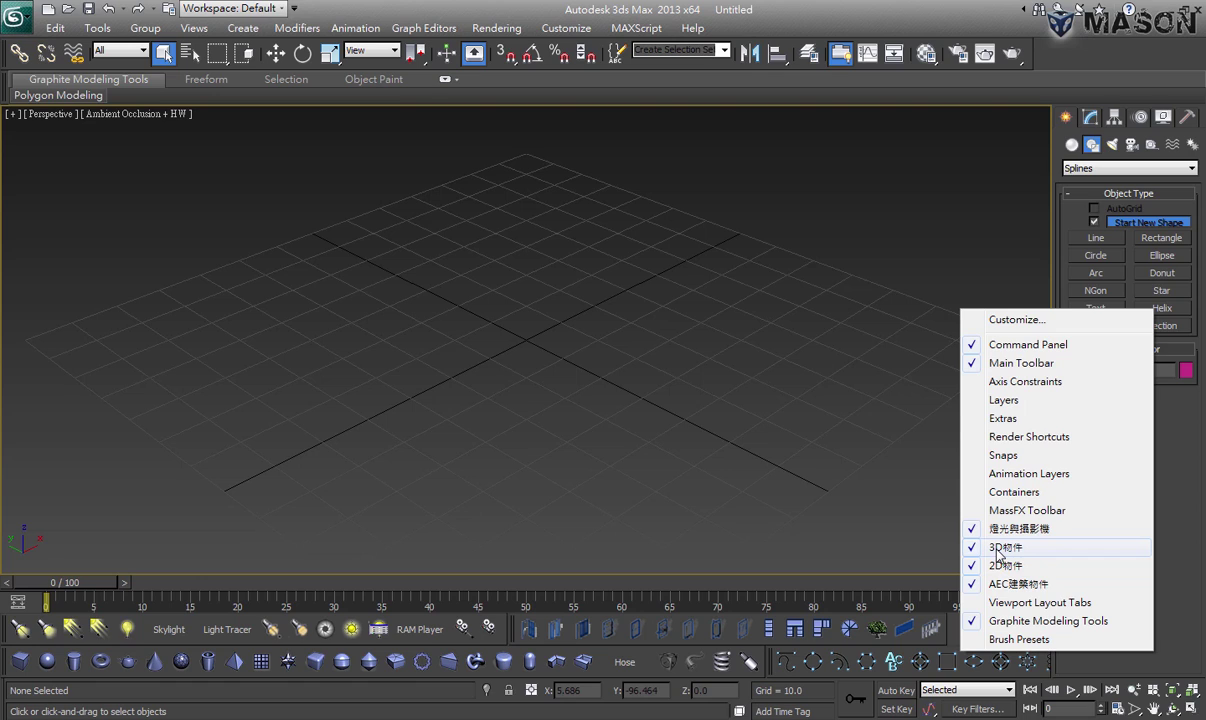
pyautogui.click(997, 548)
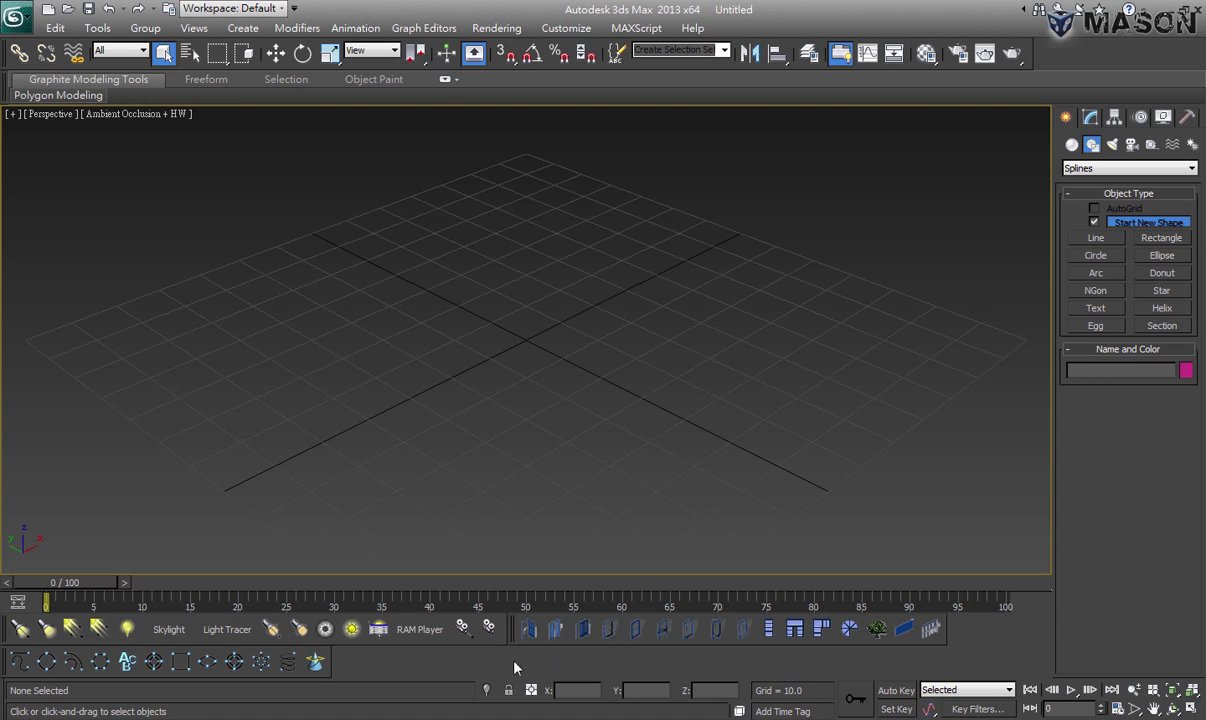
# Hide the AEC建築物件 toolbar and dock the lights-and-cameras toolbar beside the 2D toolbar
pyautogui.rightClick(448, 673)
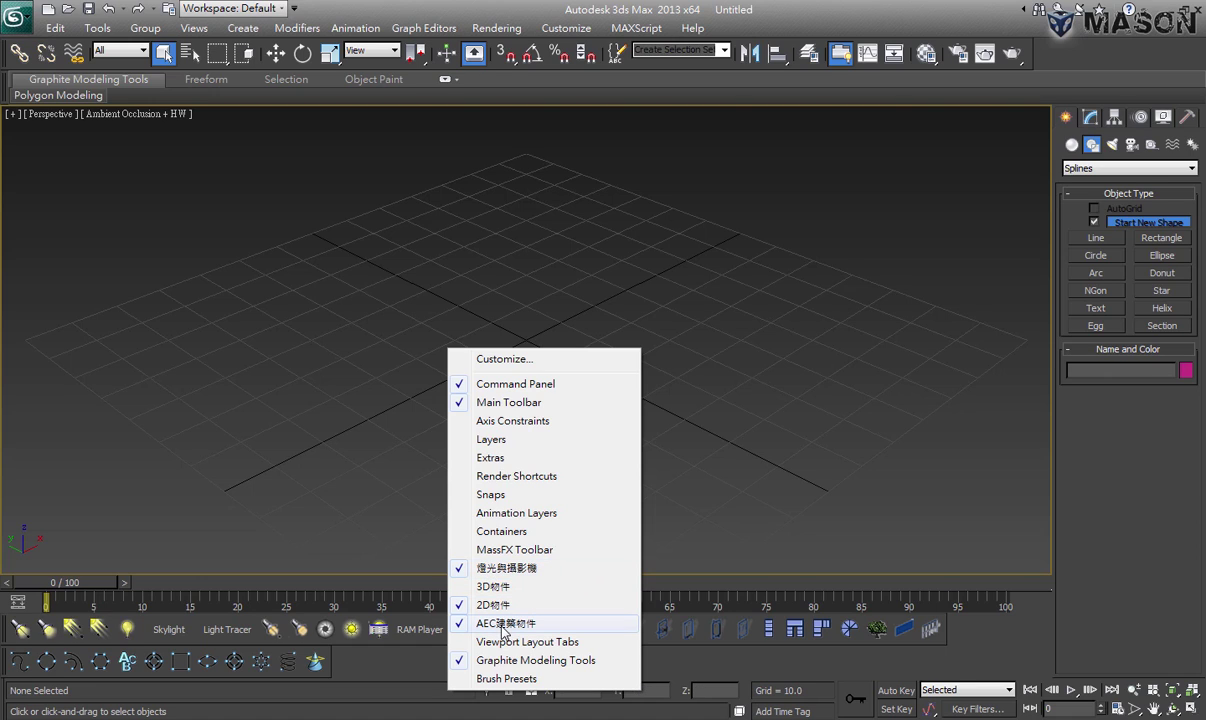
pyautogui.click(556, 624)
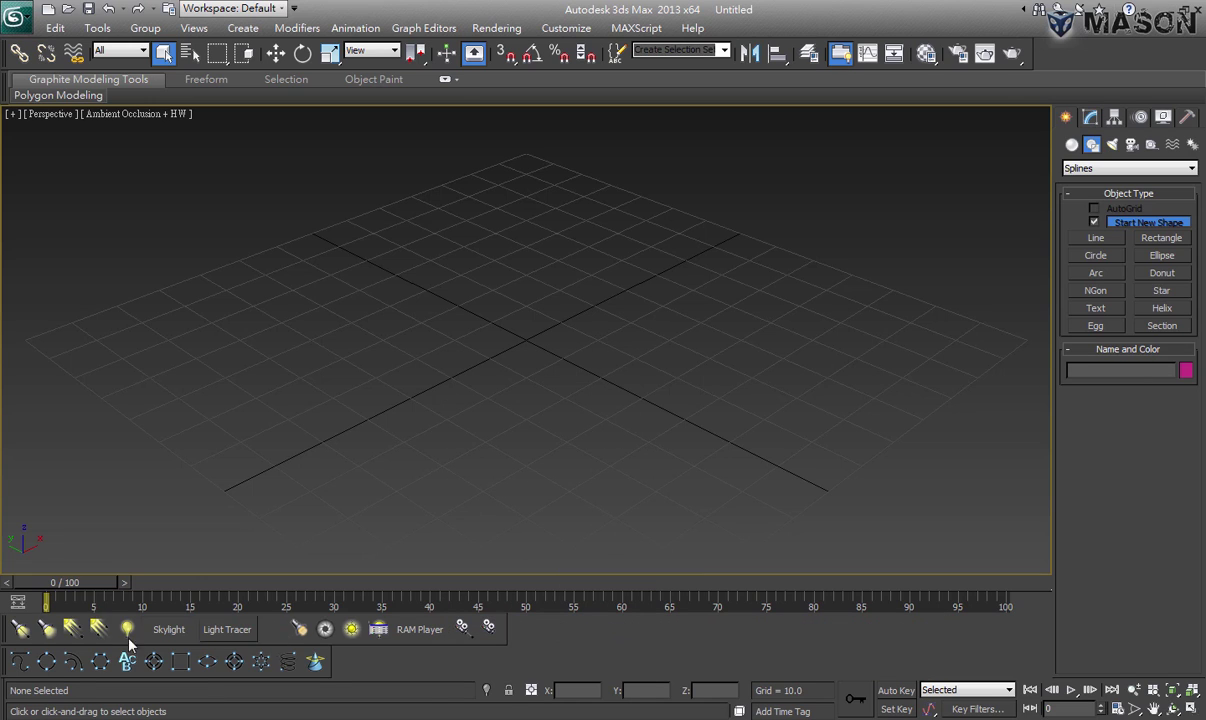
pyautogui.moveTo(8, 640); pyautogui.dragTo(340, 662)
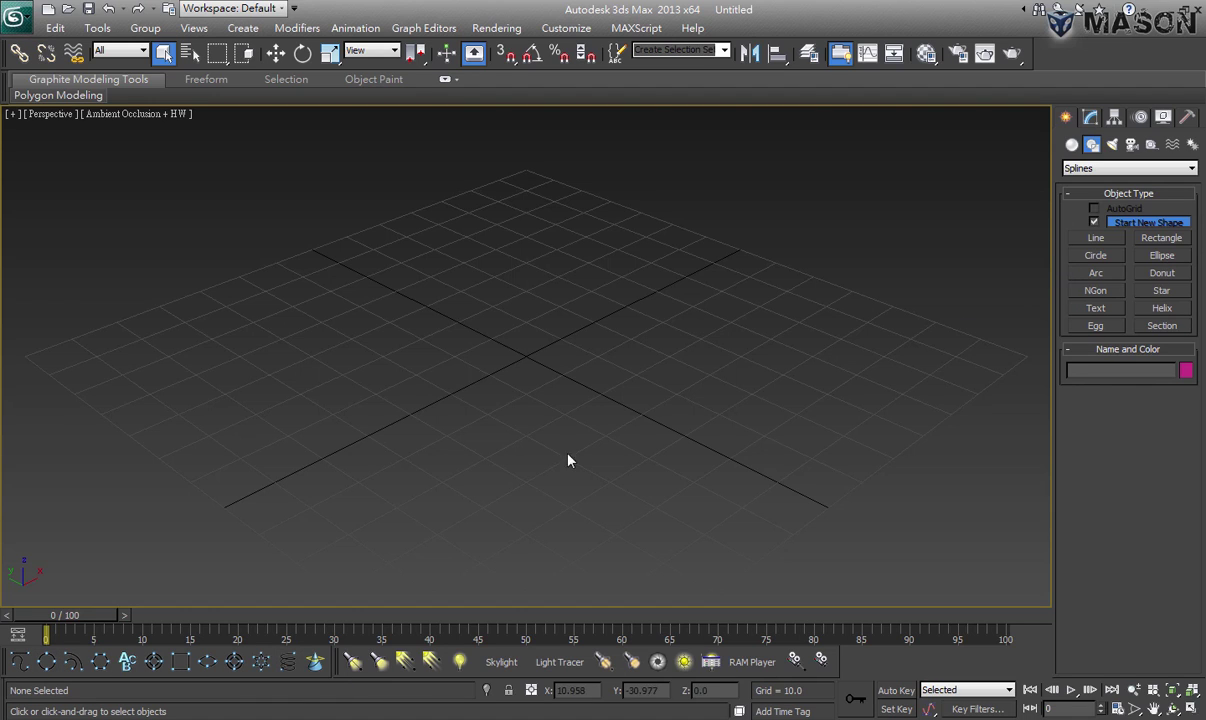
# Arm the Line tool and maximize the Top viewport with Alt+W
pyautogui.click(22, 662)
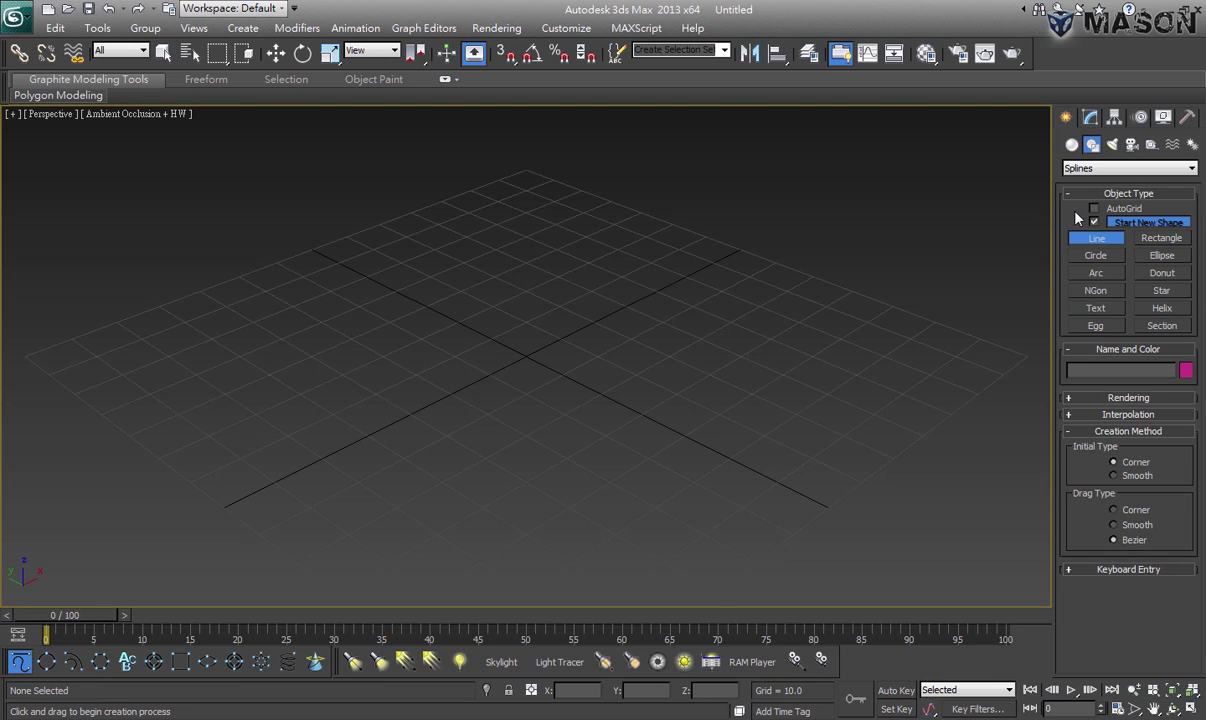
pyautogui.hotkey('alt', 'w')
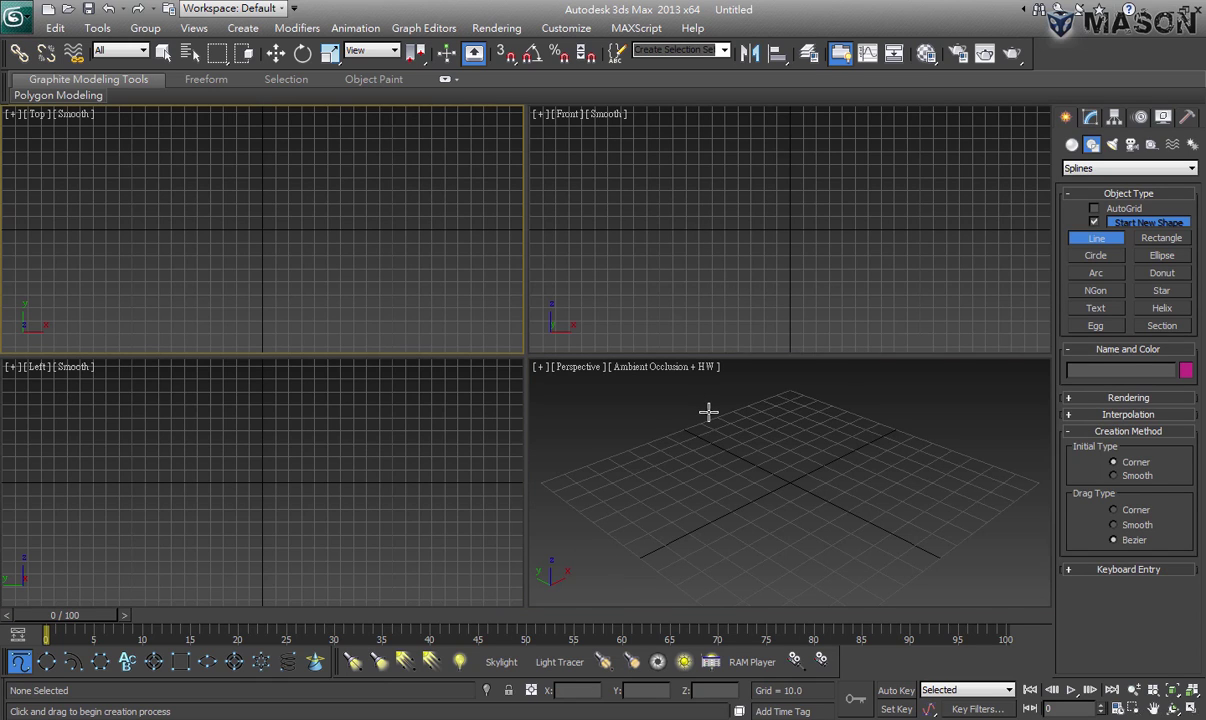
pyautogui.hotkey('alt', 'w')
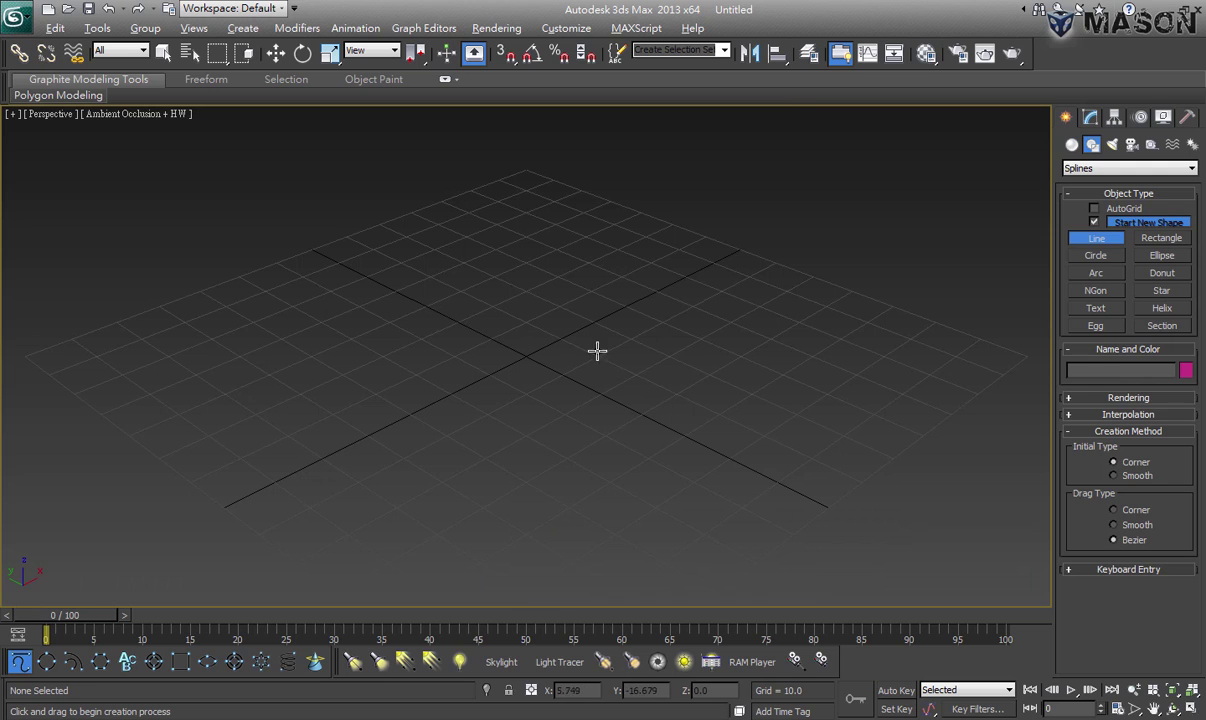
pyautogui.hotkey('alt', 'w')
pyautogui.rightClick(398, 234)
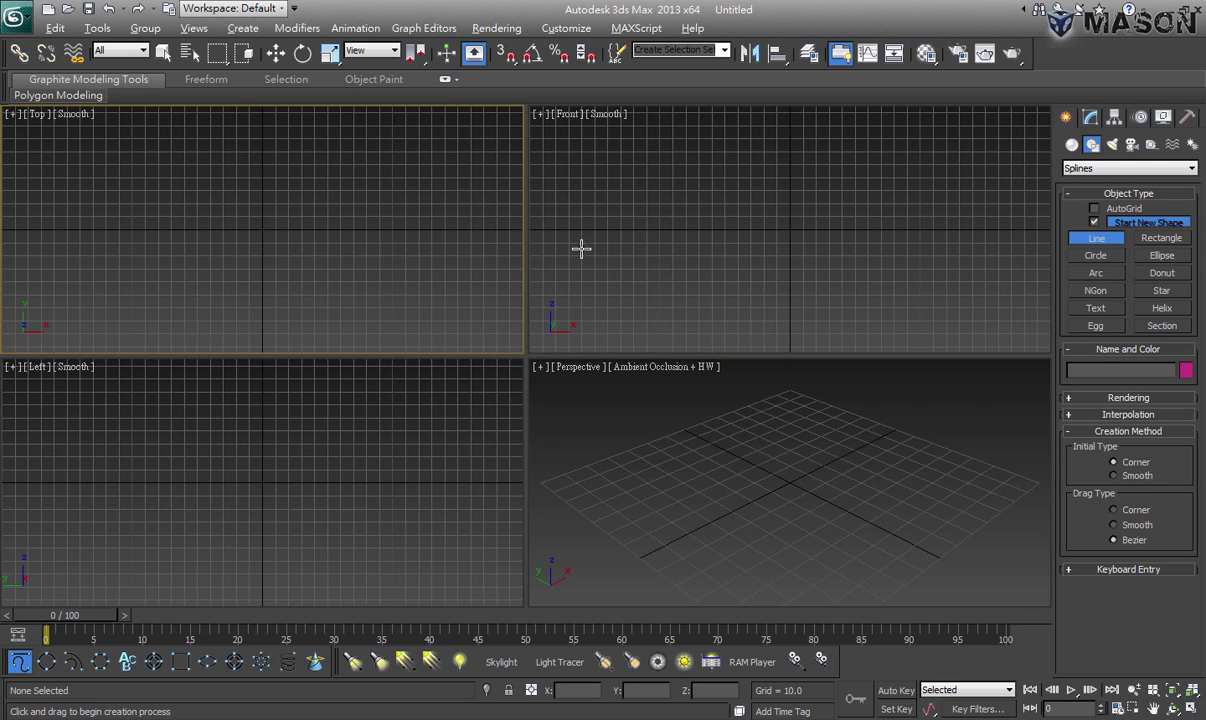
pyautogui.hotkey('alt', 'w')
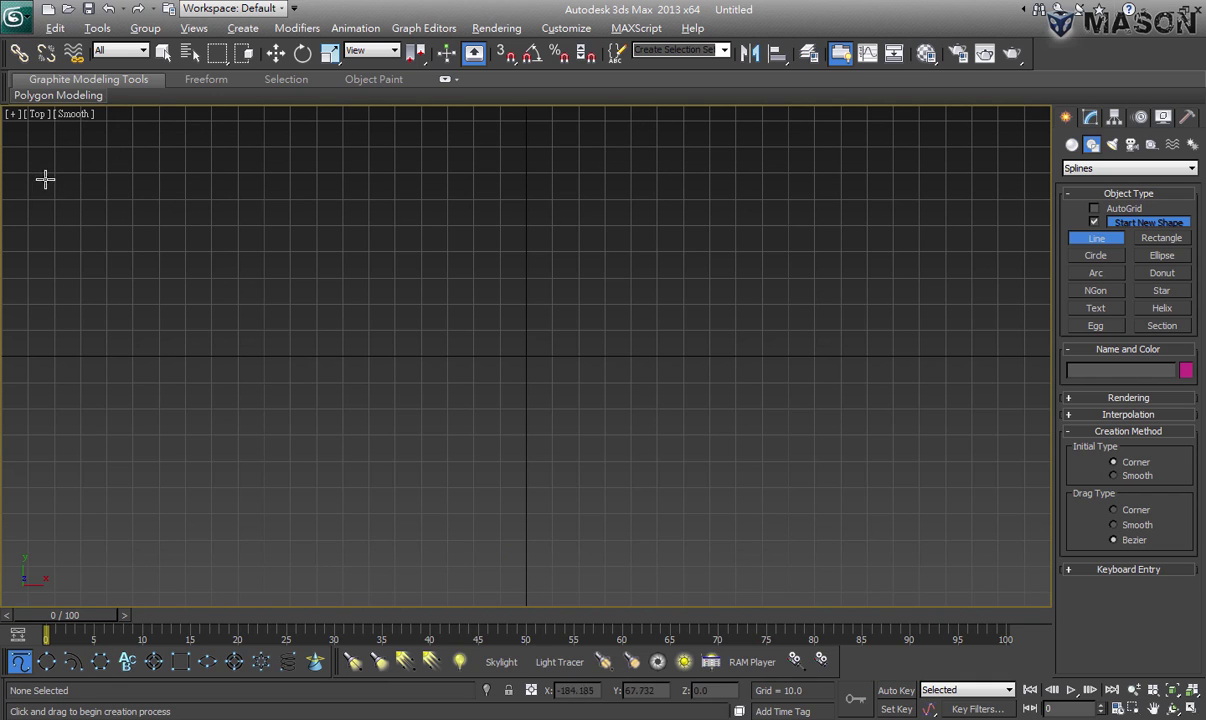
pyautogui.hotkey('alt', 'w')
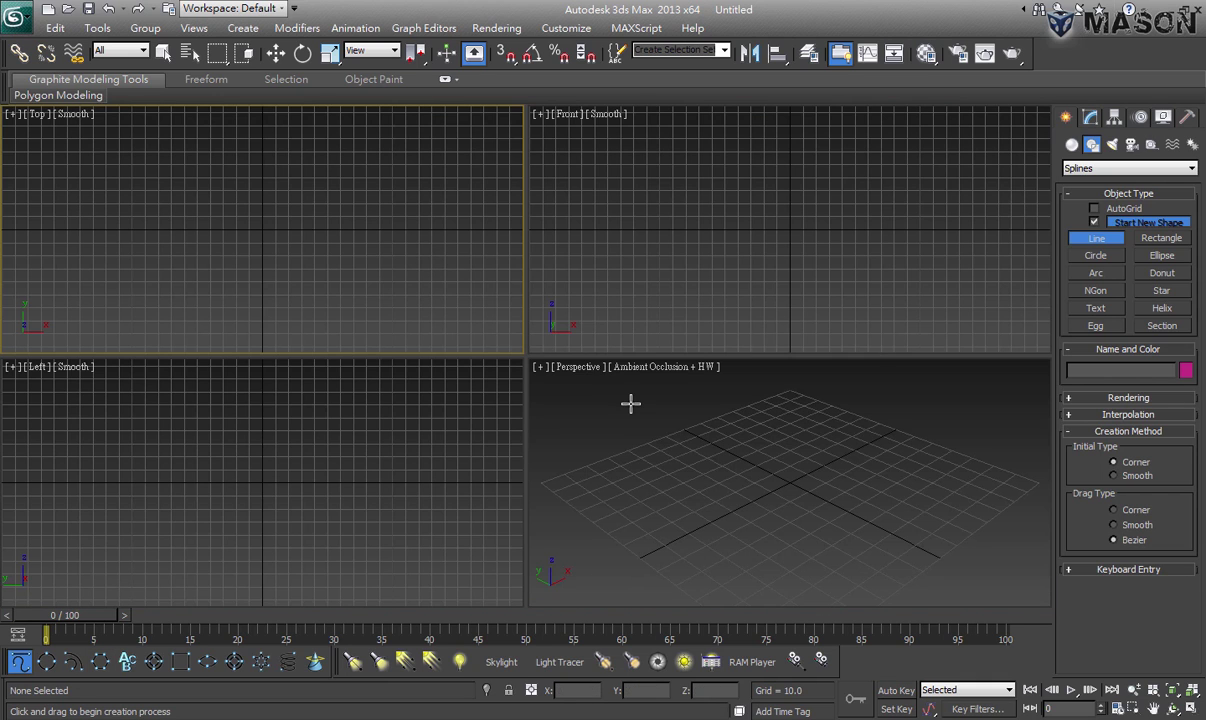
pyautogui.hotkey('alt', 'w')
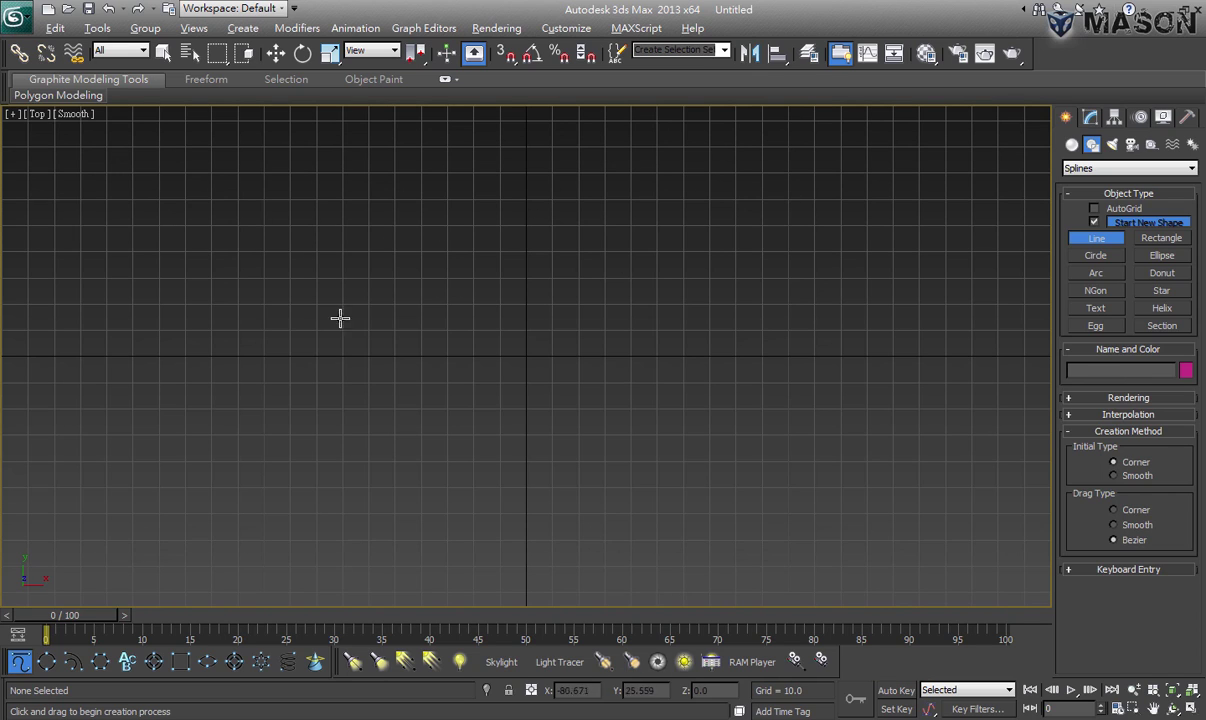
# Draw open Line001 with sharp zigzag corners flowing into three curved Bezier vertices
pyautogui.click(175, 394)
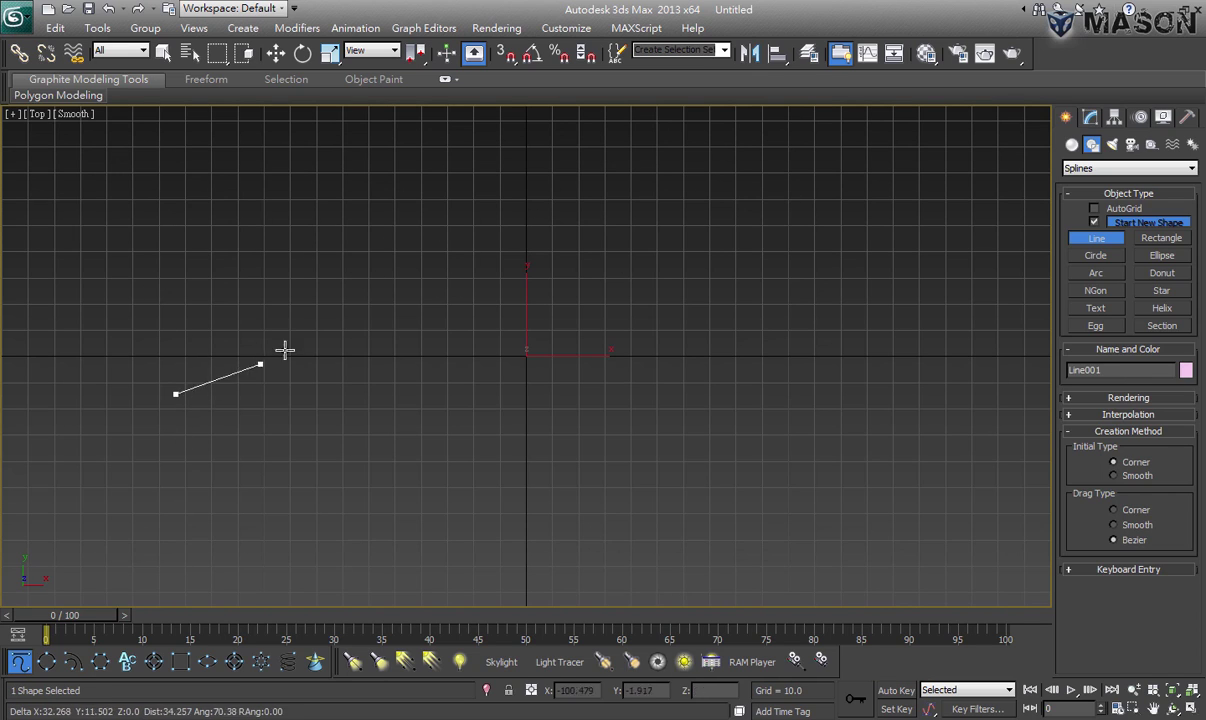
pyautogui.click(323, 175)
pyautogui.click(367, 267)
pyautogui.click(447, 215)
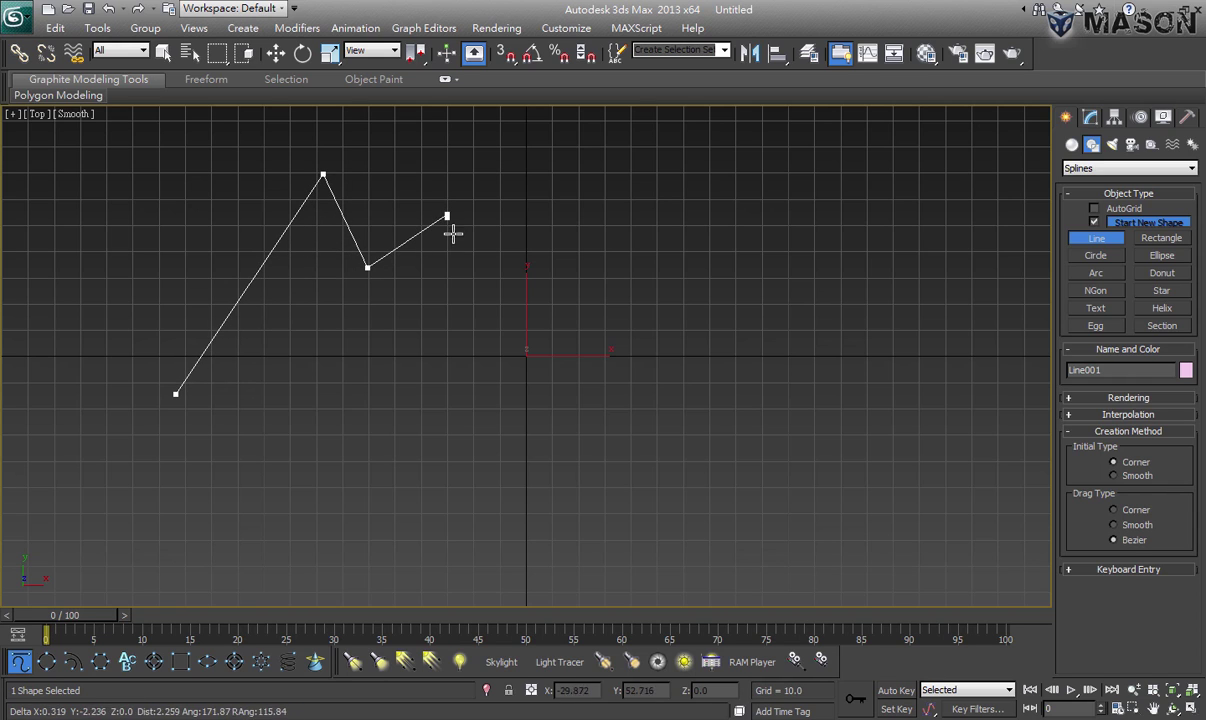
pyautogui.click(466, 299)
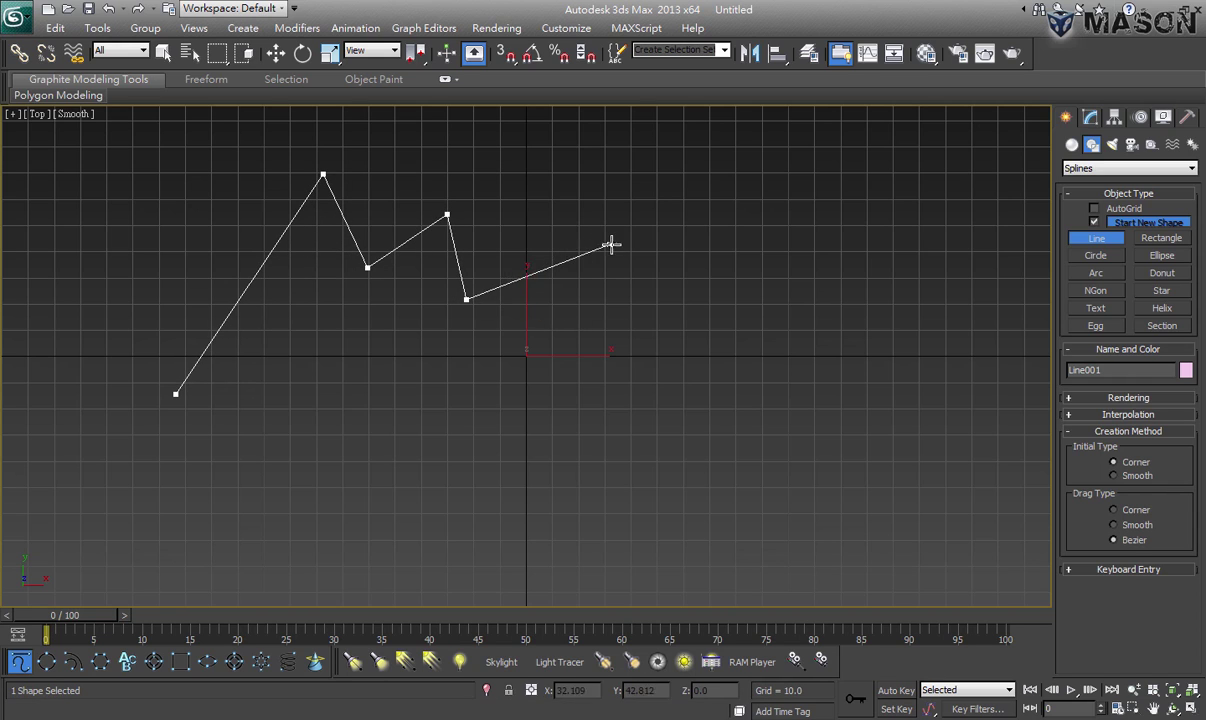
pyautogui.moveTo(617, 241); pyautogui.dragTo(665, 291)
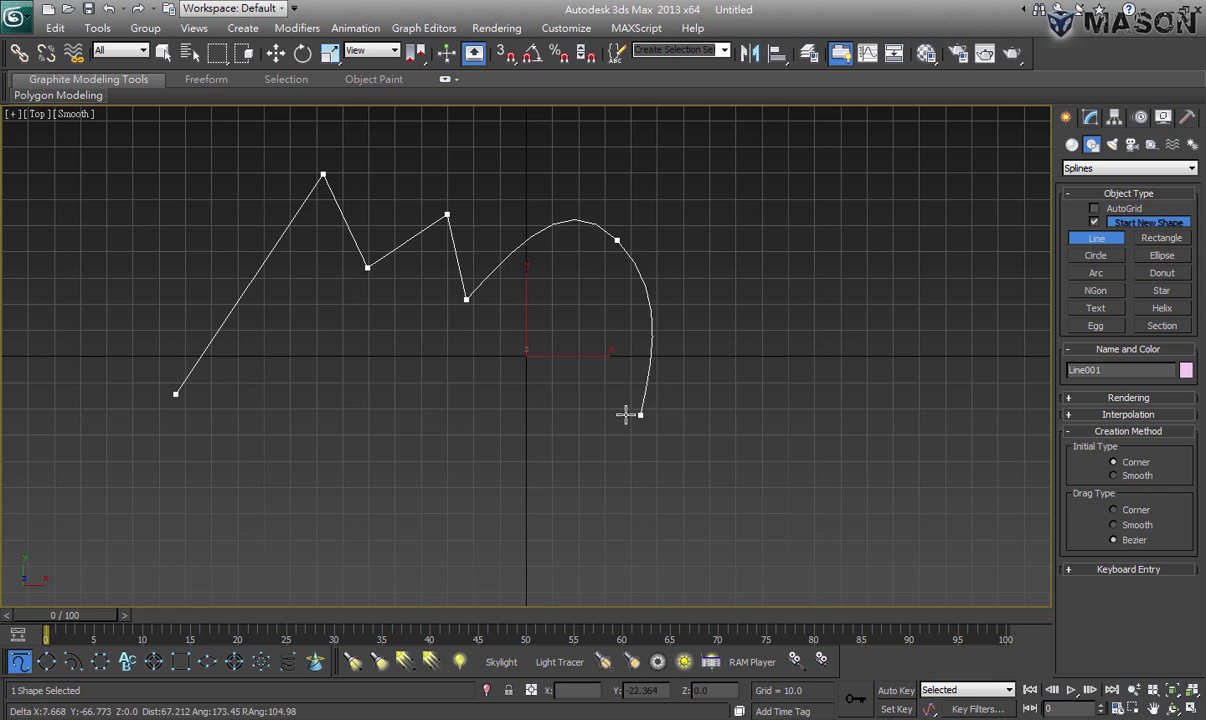
pyautogui.moveTo(610, 414); pyautogui.dragTo(528, 375)
pyautogui.moveTo(421, 441); pyautogui.dragTo(404, 519)
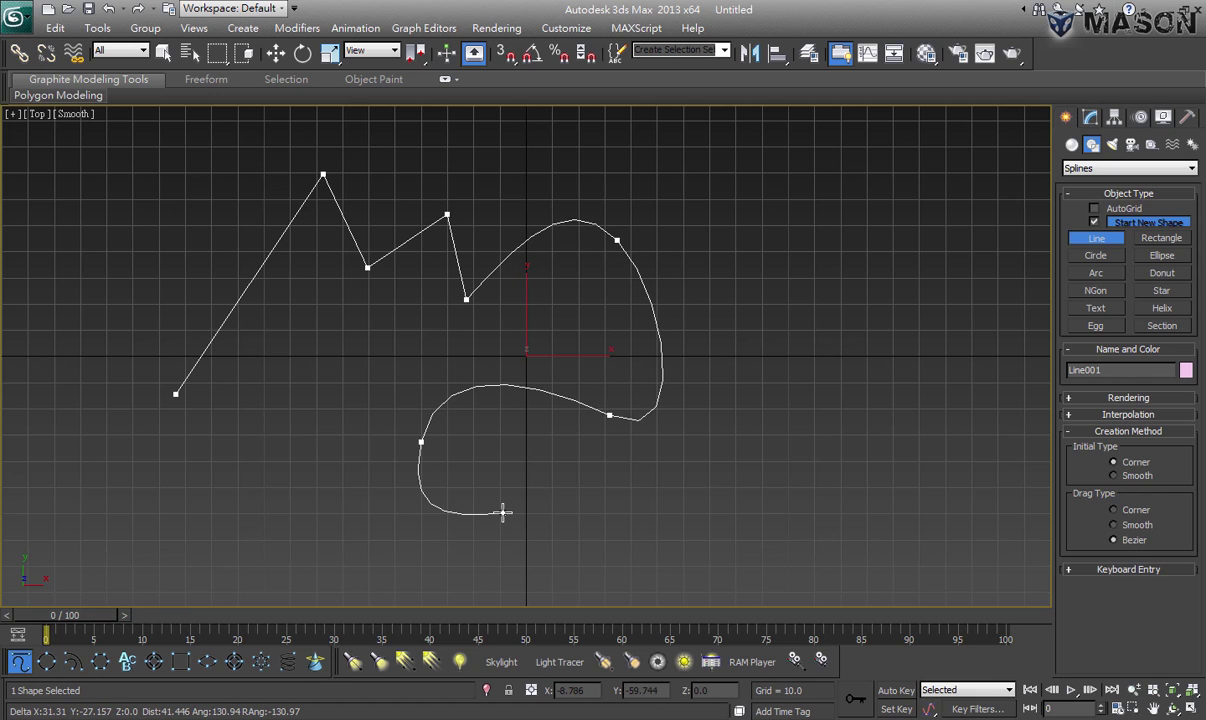
pyautogui.rightClick(531, 469)
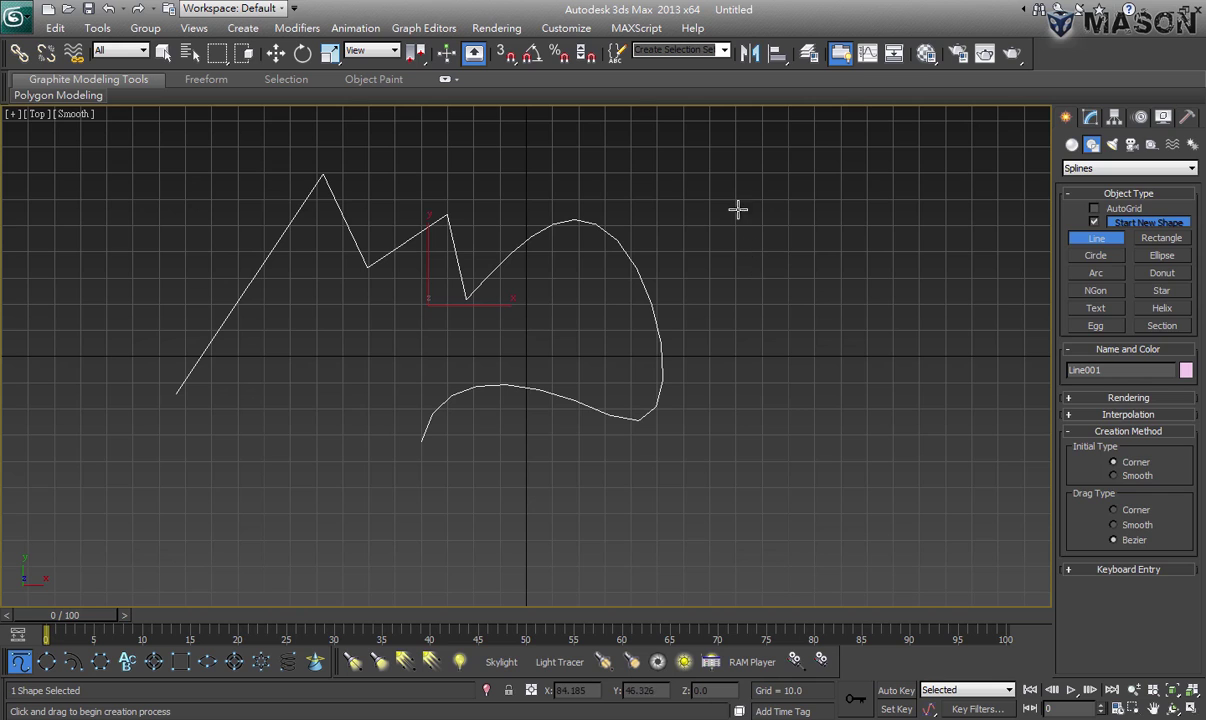
# Start Line002 near the upper right, placing corners down the right side and along a stepped bottom edge
pyautogui.click(718, 180)
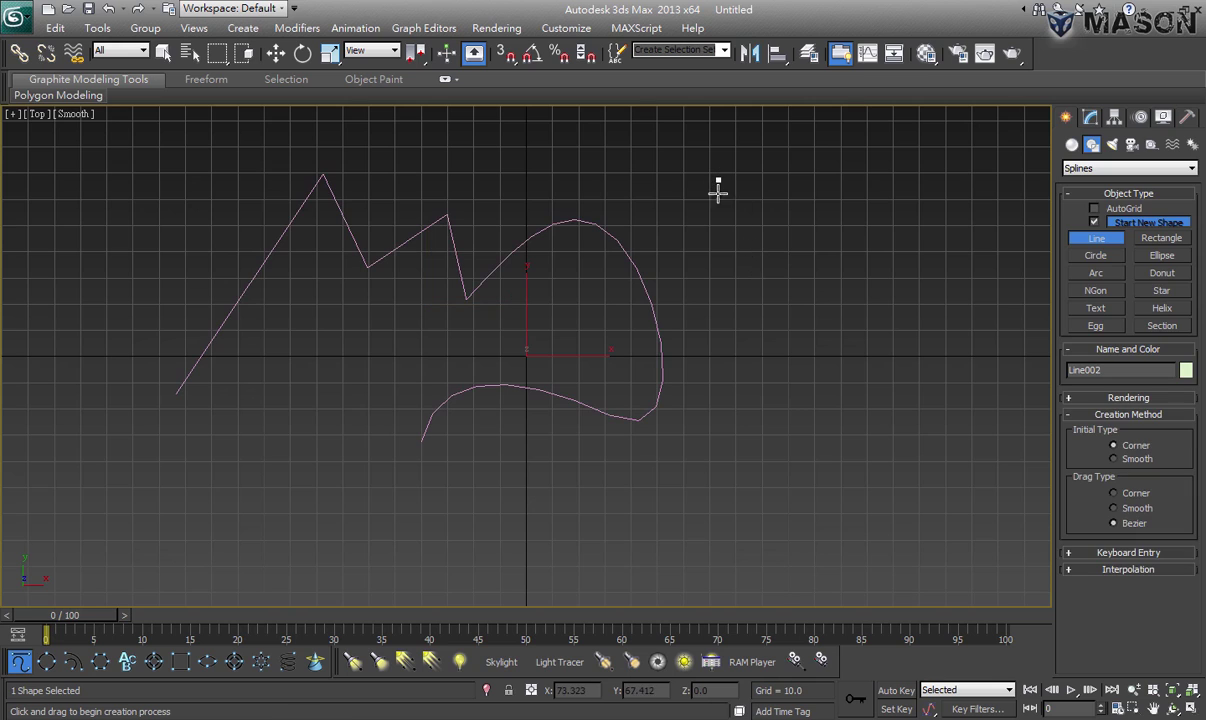
pyautogui.click(836, 280)
pyautogui.click(737, 330)
pyautogui.click(808, 416)
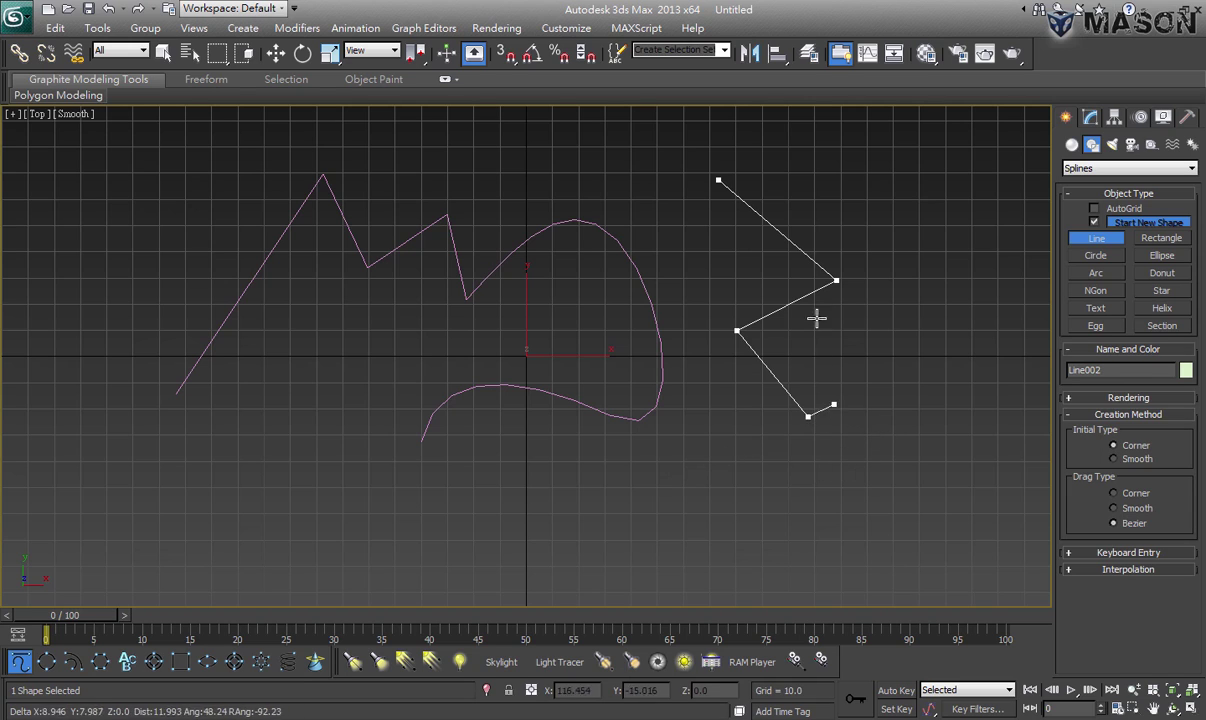
pyautogui.click(808, 489)
pyautogui.click(727, 489)
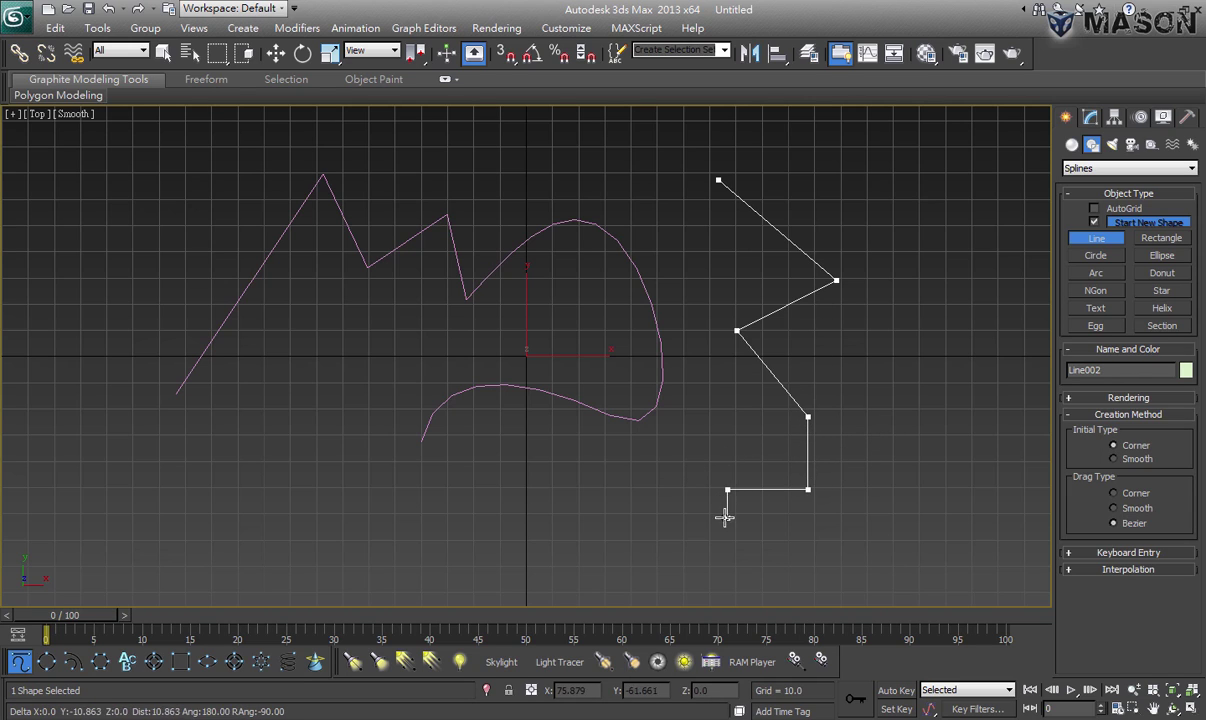
pyautogui.click(727, 517)
pyautogui.click(640, 518)
pyautogui.click(640, 555)
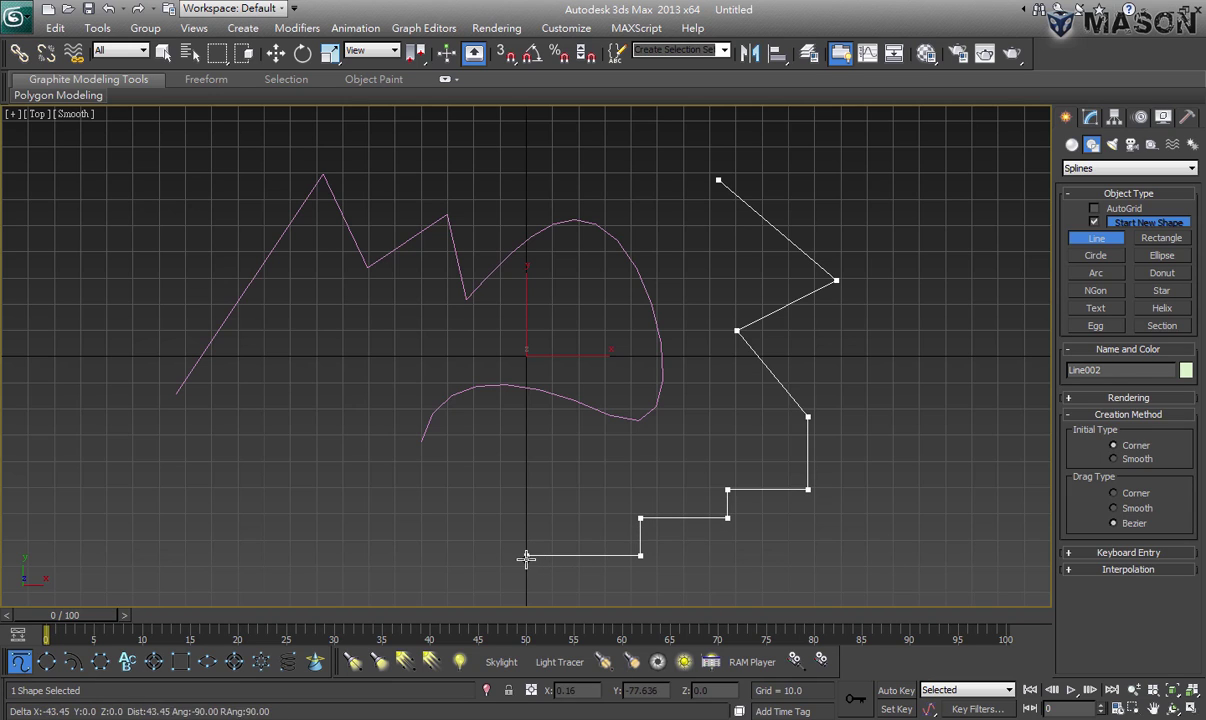
pyautogui.click(526, 555)
pyautogui.click(526, 454)
pyautogui.click(420, 454)
pyautogui.click(420, 519)
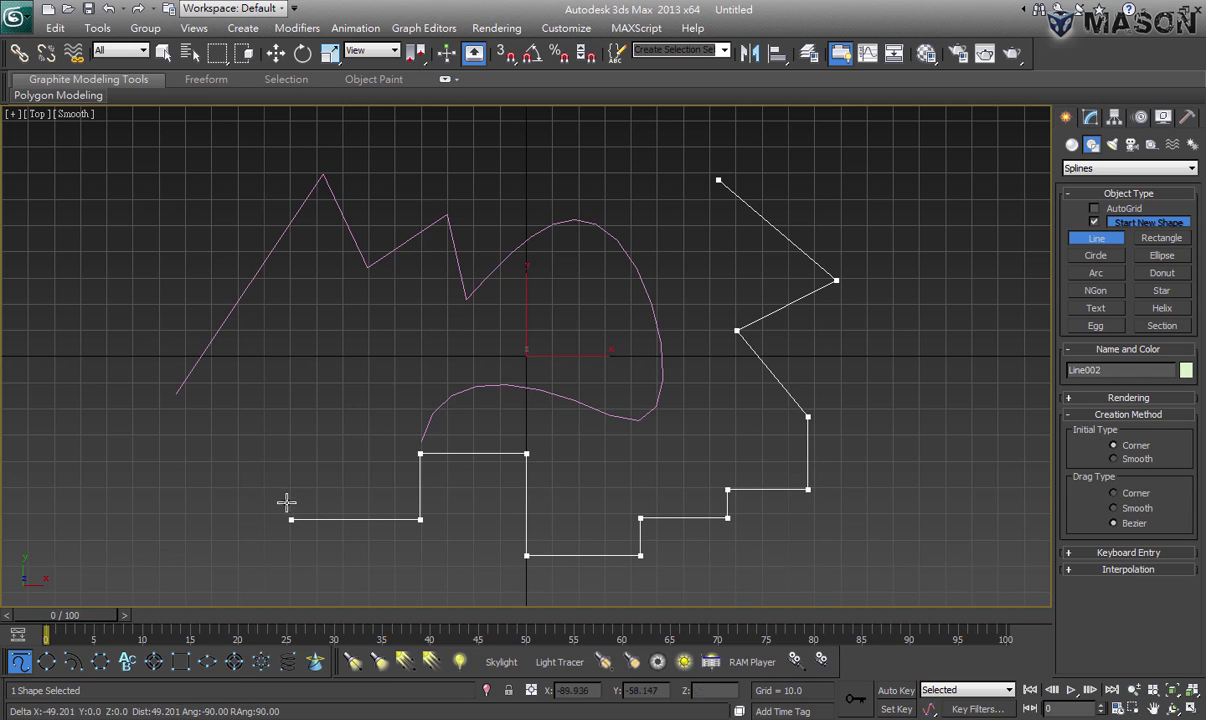
pyautogui.click(312, 463)
# Remove the recent points back to the second corner and redo zigzag corners down the right side
pyautogui.press('BackSpace')
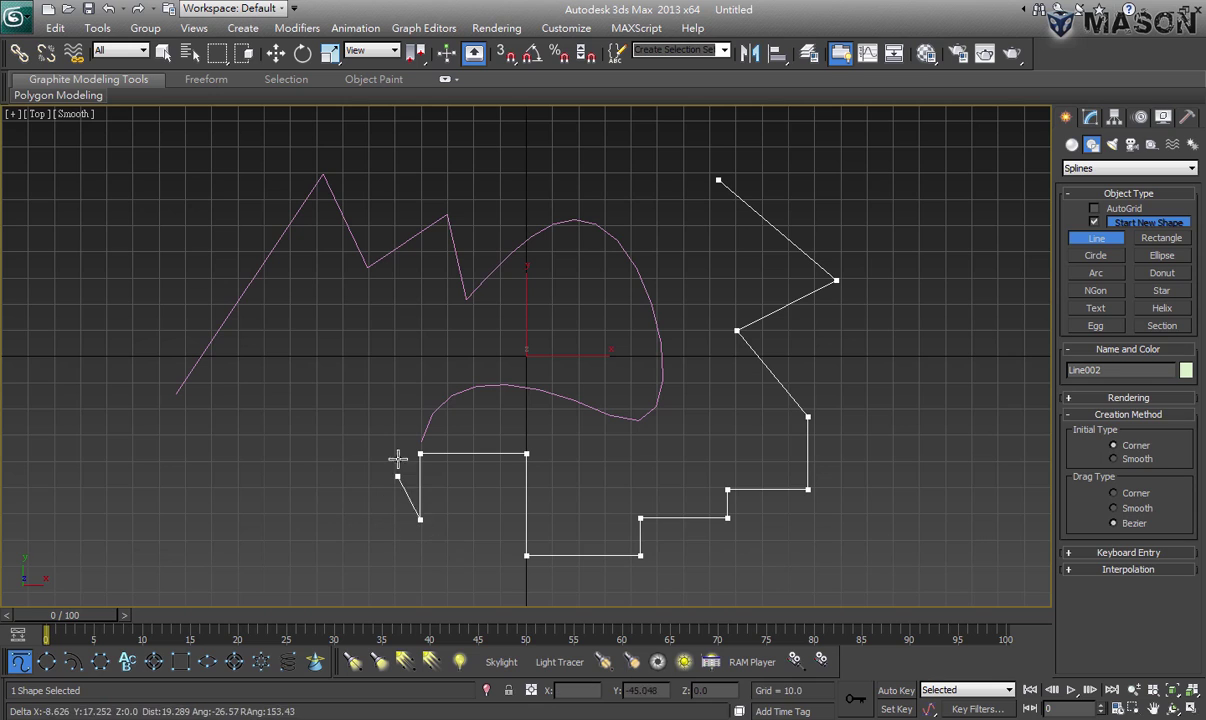
pyautogui.press('BackSpace')
pyautogui.press('BackSpace')
pyautogui.press('BackSpace')
pyautogui.click(446, 512)
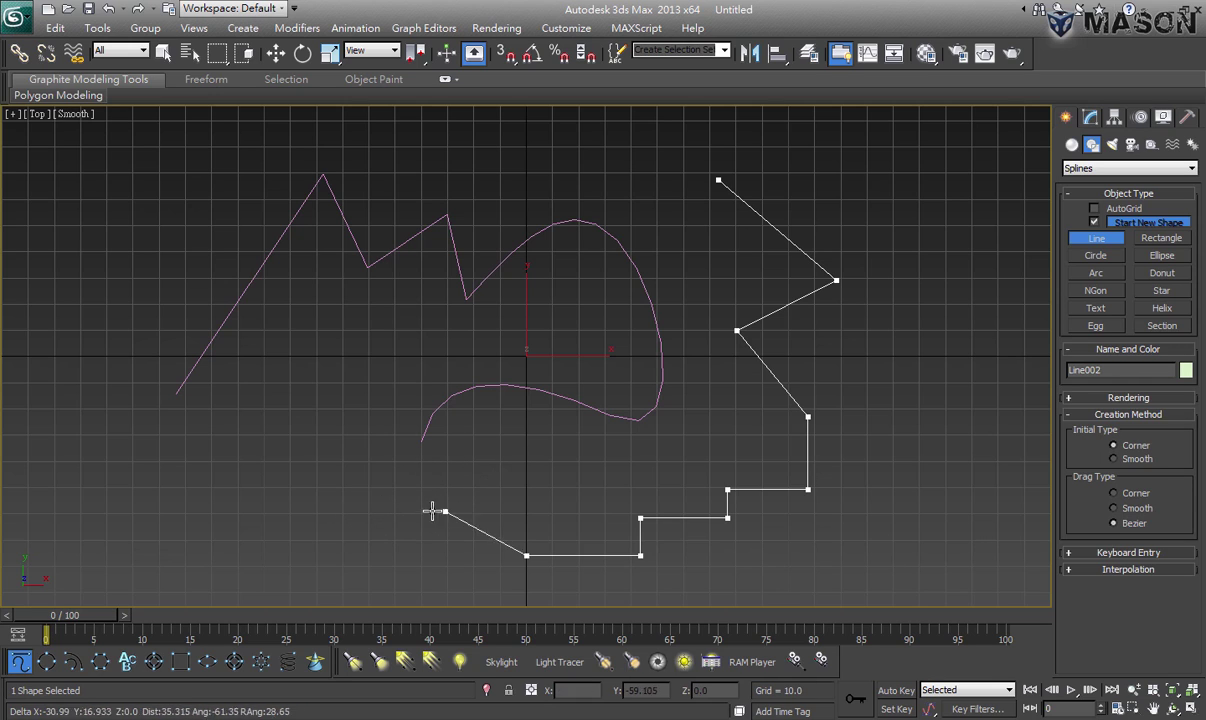
pyautogui.press('BackSpace')
pyautogui.press('BackSpace')
pyautogui.press('BackSpace')
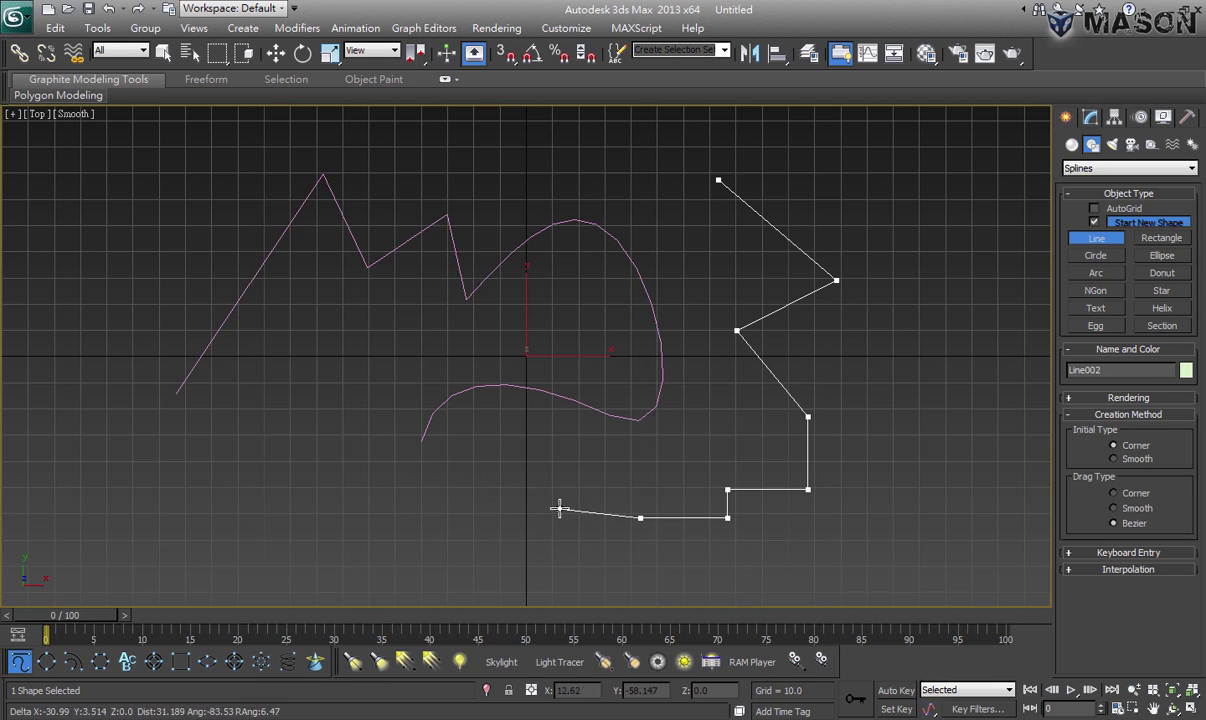
pyautogui.press('BackSpace')
pyautogui.press('BackSpace')
pyautogui.press('BackSpace')
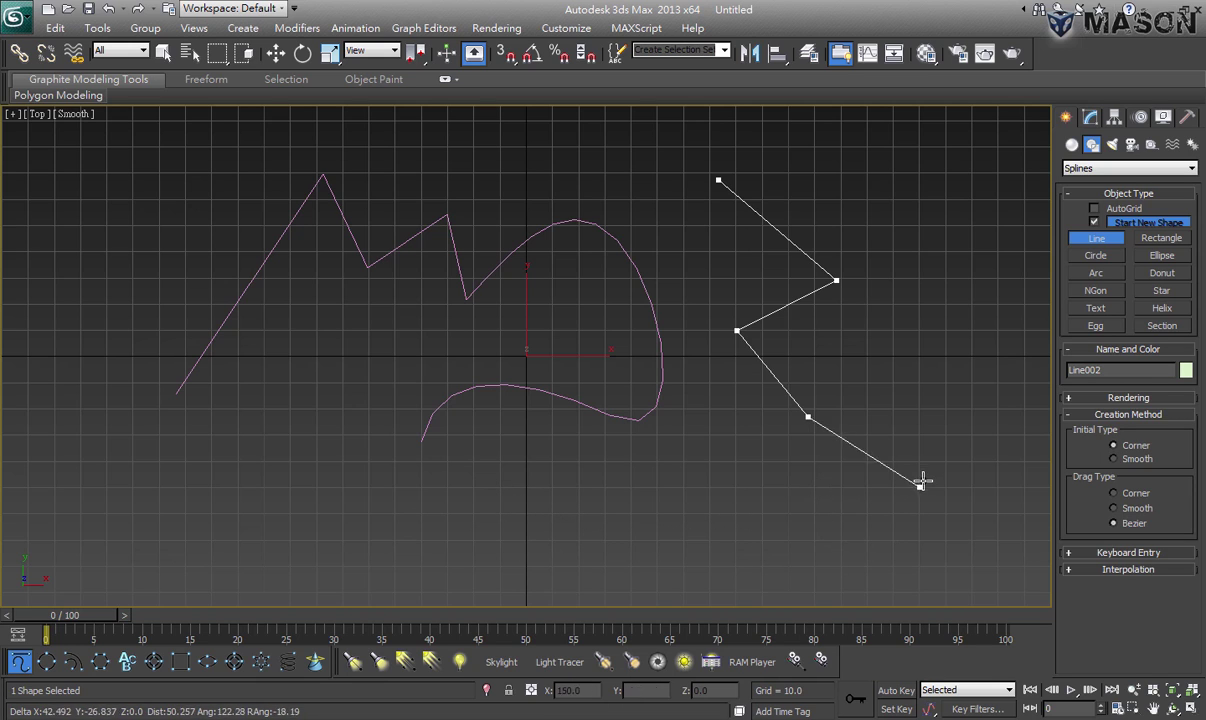
pyautogui.press('BackSpace')
pyautogui.press('BackSpace')
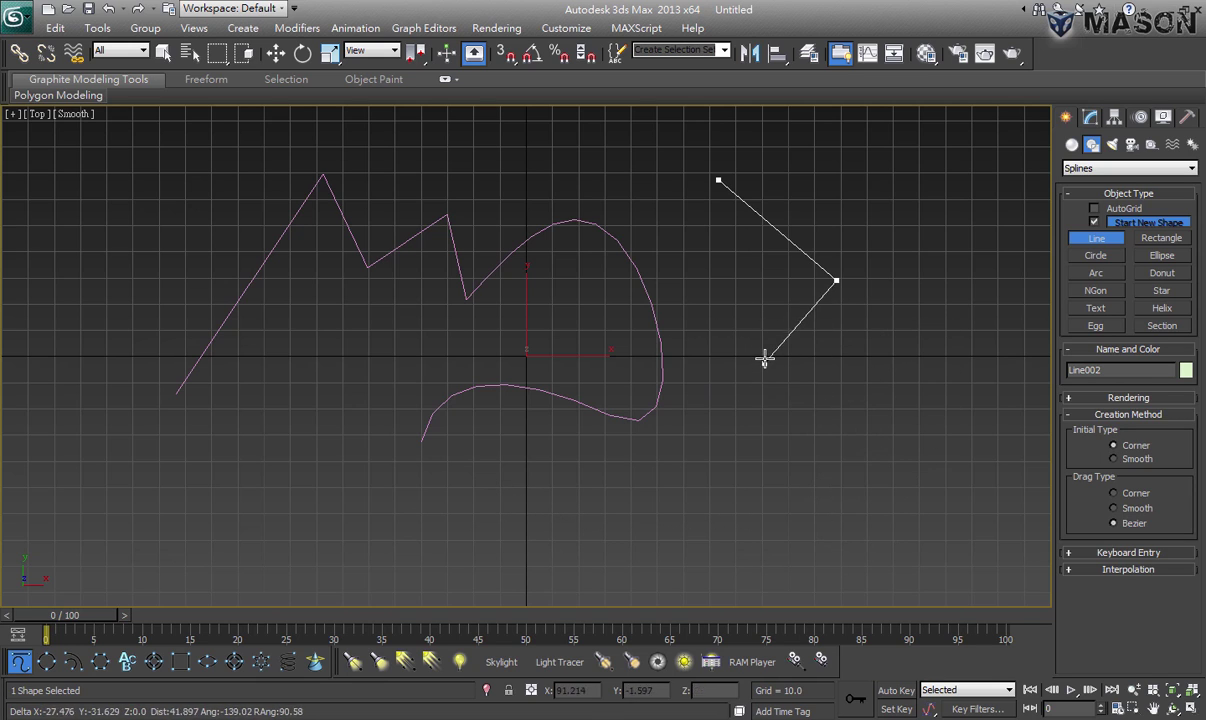
pyautogui.click(745, 311)
pyautogui.click(842, 429)
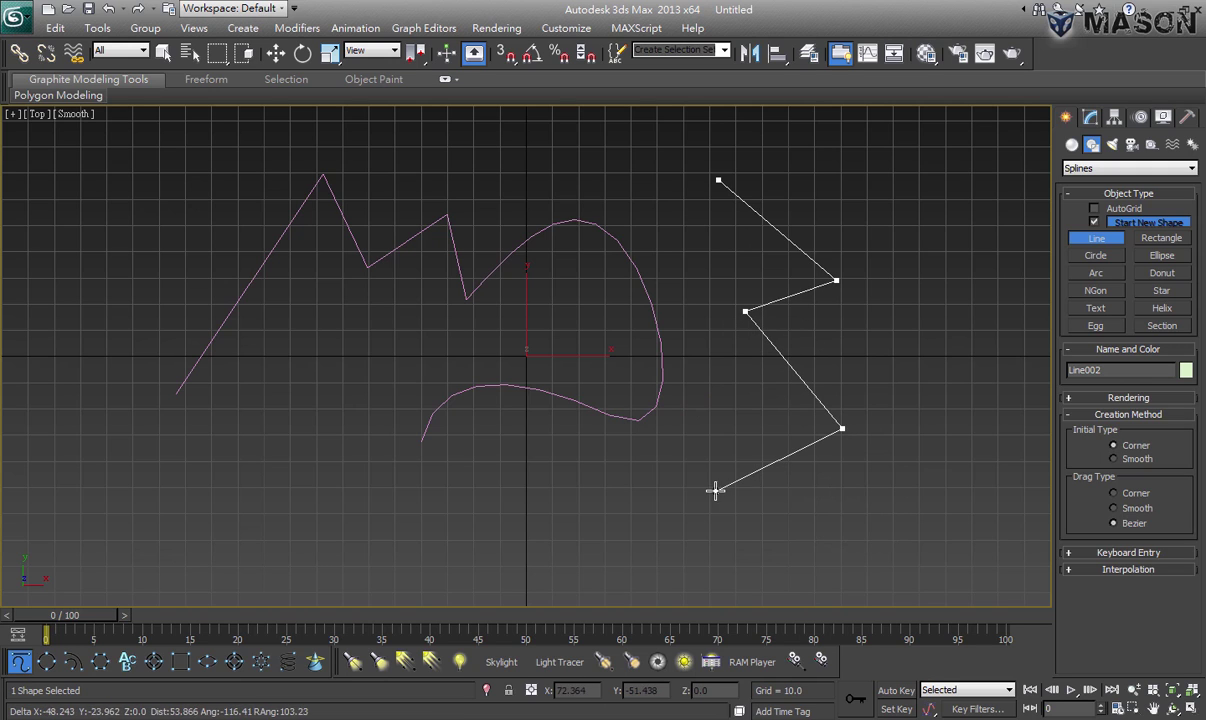
pyautogui.click(716, 491)
pyautogui.click(842, 514)
pyautogui.rightClick(822, 525)
# Add the remaining left and top corners and close Line002 at its starting vertex
pyautogui.click(554, 608)
pyautogui.click(293, 374)
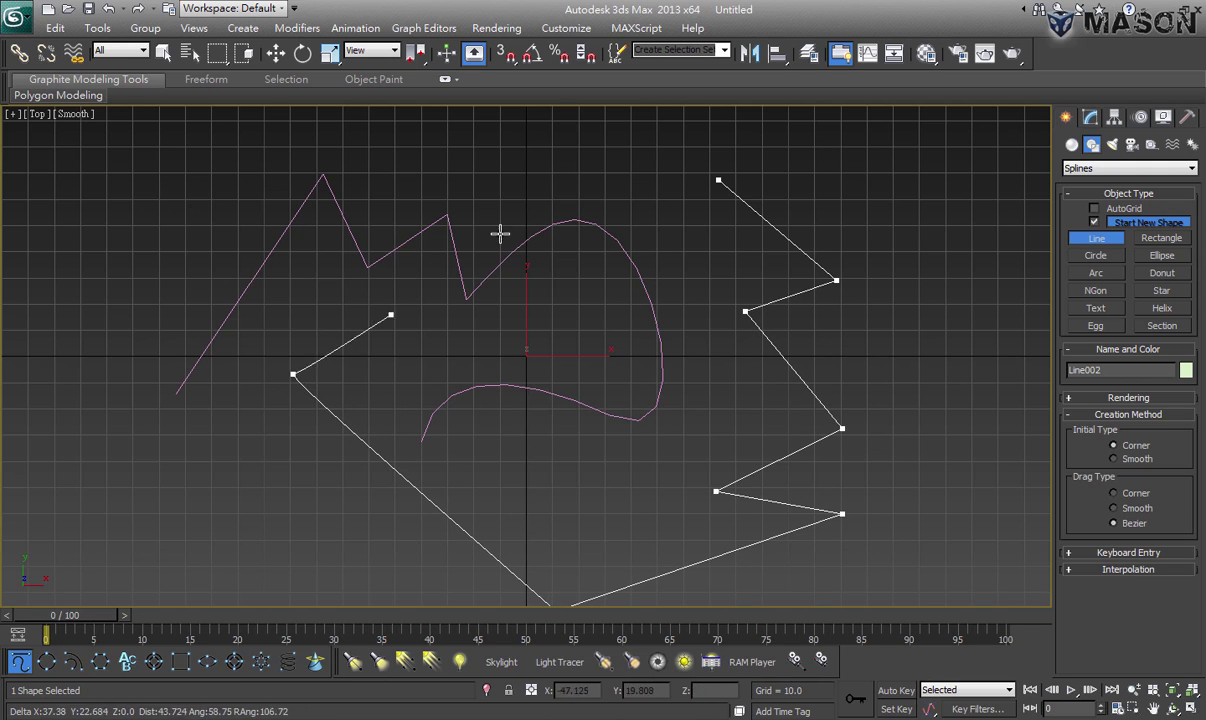
pyautogui.click(587, 135)
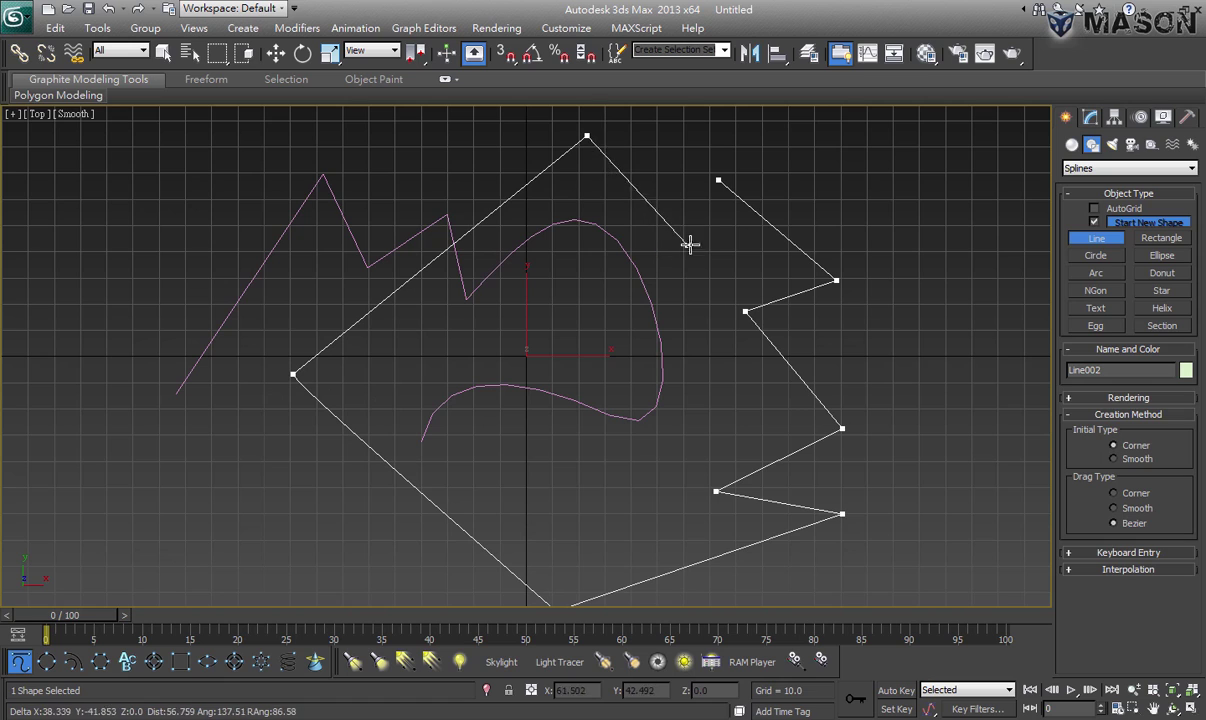
pyautogui.click(689, 176)
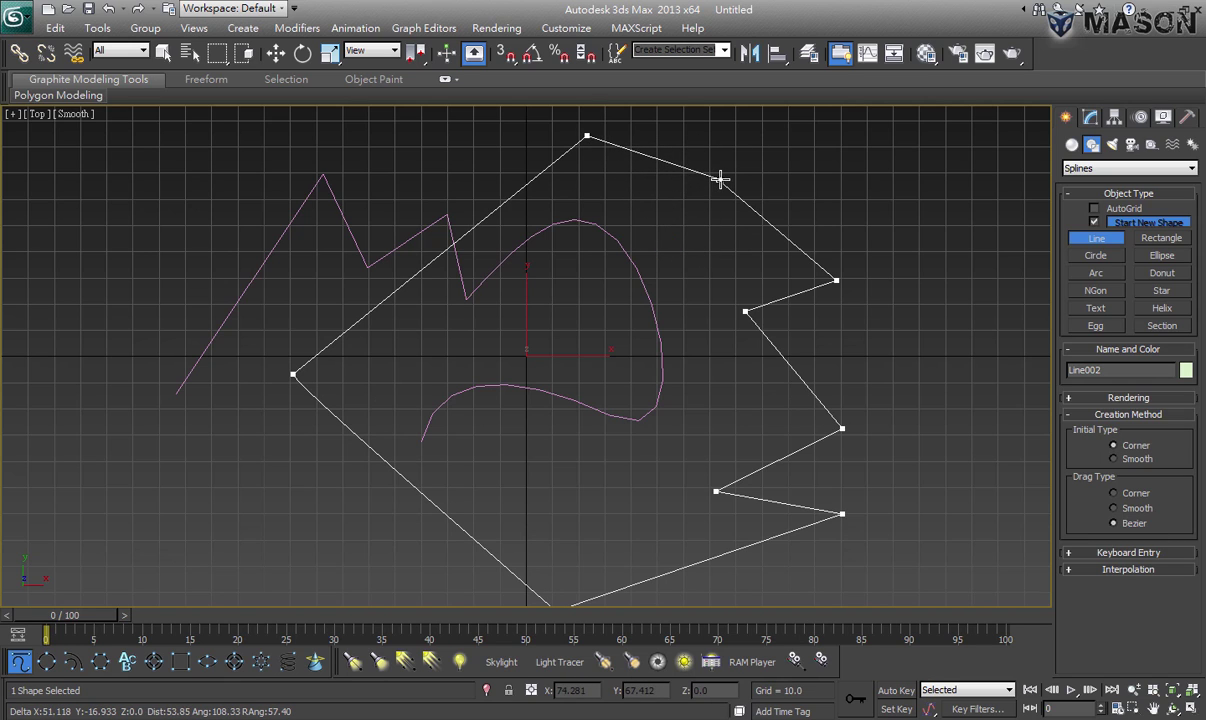
pyautogui.click(720, 179)
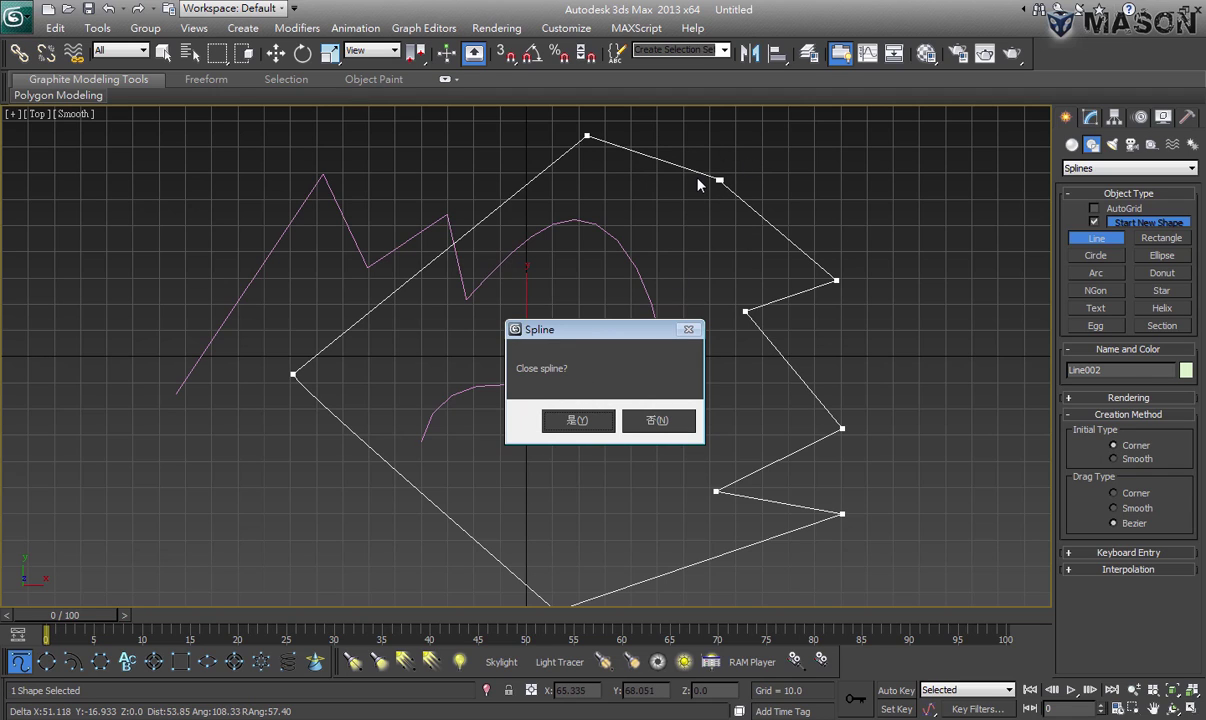
pyautogui.click(577, 421)
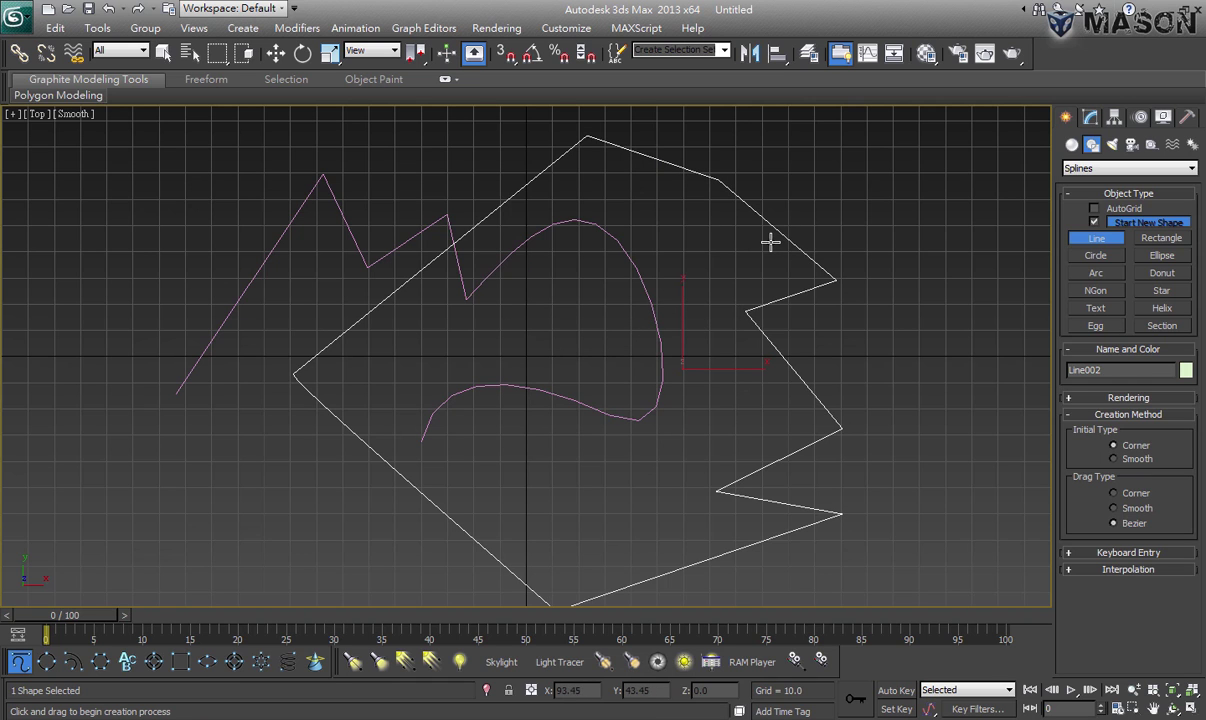
pyautogui.moveTo(660, 288); pyautogui.dragTo(479, 320, button='middle')
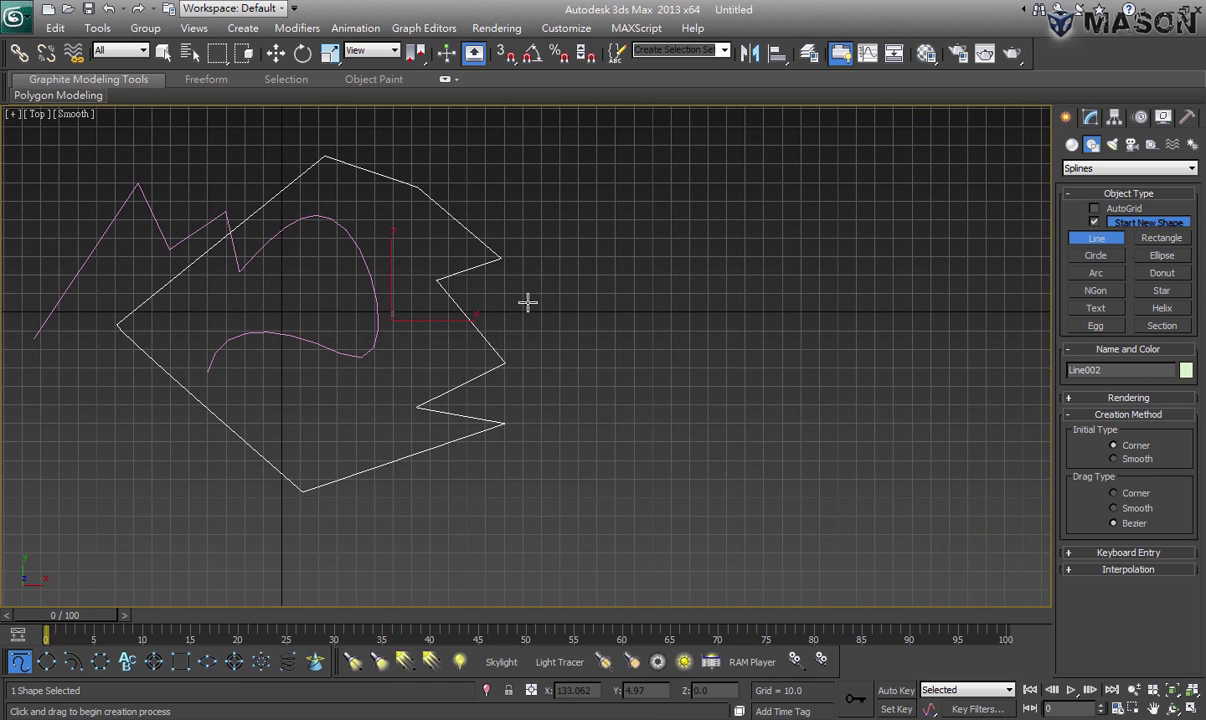
# Draw open Line003 with three zigzag corners flowing into curved downward vertices
pyautogui.moveTo(528, 302); pyautogui.dragTo(635, 233)
pyautogui.click(653, 188)
pyautogui.click(753, 270)
pyautogui.click(856, 214)
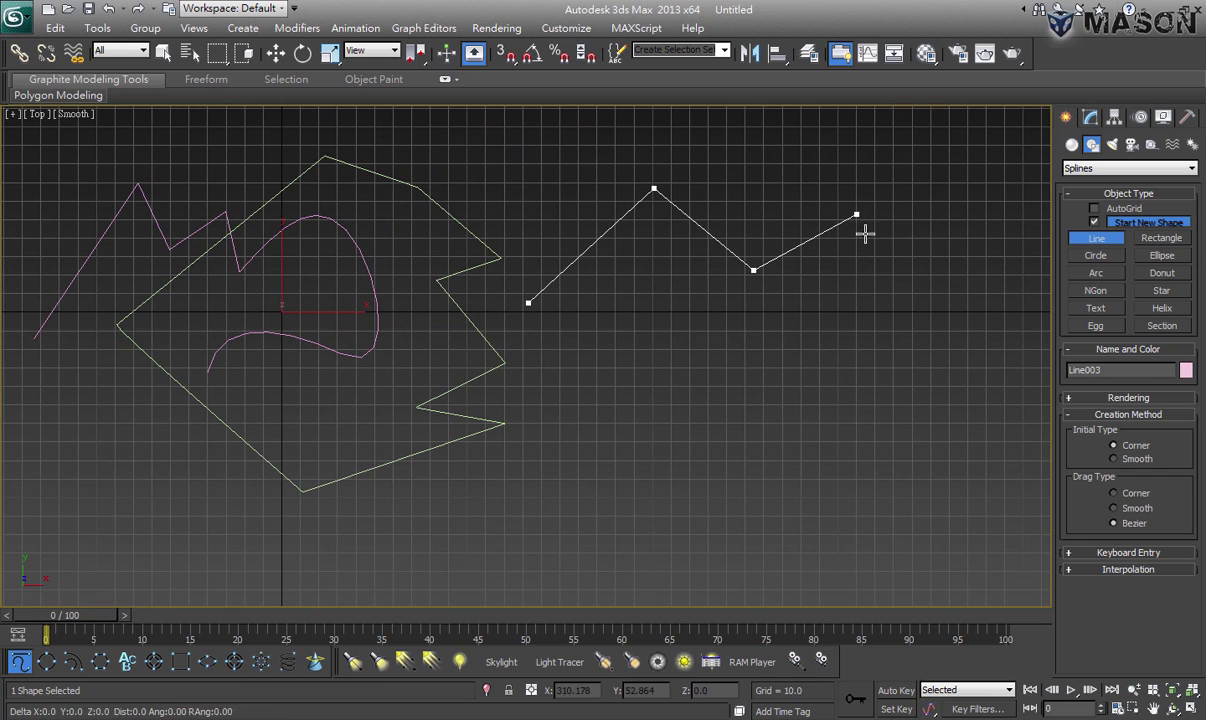
pyautogui.moveTo(893, 378); pyautogui.dragTo(829, 396)
pyautogui.moveTo(709, 425); pyautogui.dragTo(711, 471)
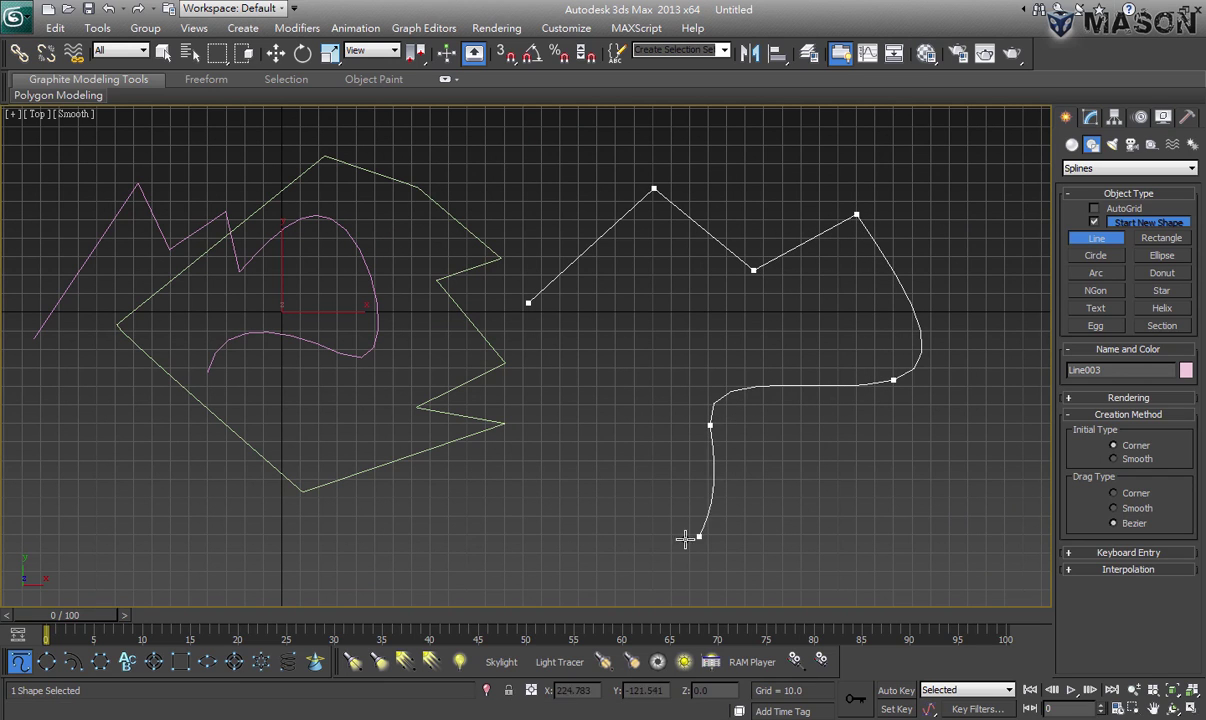
pyautogui.moveTo(694, 539); pyautogui.dragTo(660, 535)
pyautogui.moveTo(617, 477); pyautogui.dragTo(617, 448)
pyautogui.click(627, 401)
pyautogui.rightClick(627, 401)
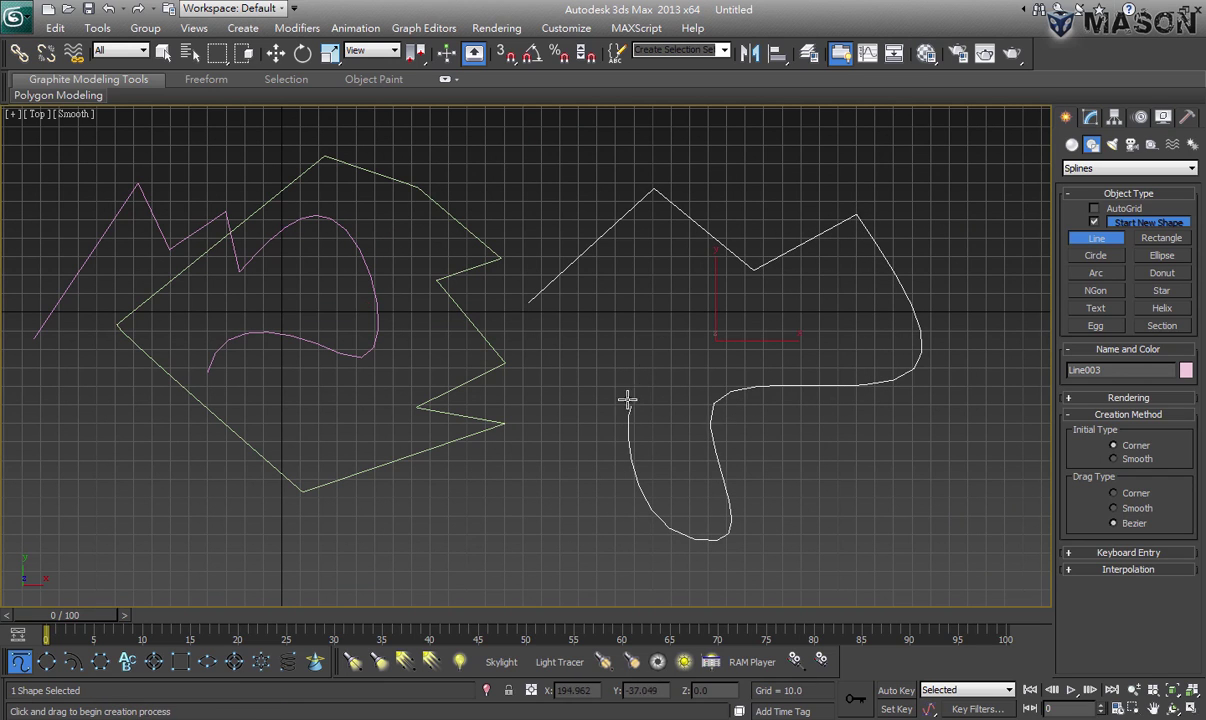
# Draw the stepped straight-edged outline Line004 and close it at its first vertex
pyautogui.moveTo(608, 408); pyautogui.dragTo(672, 308, button='middle')
pyautogui.click(575, 438)
pyautogui.click(639, 320)
pyautogui.click(792, 295)
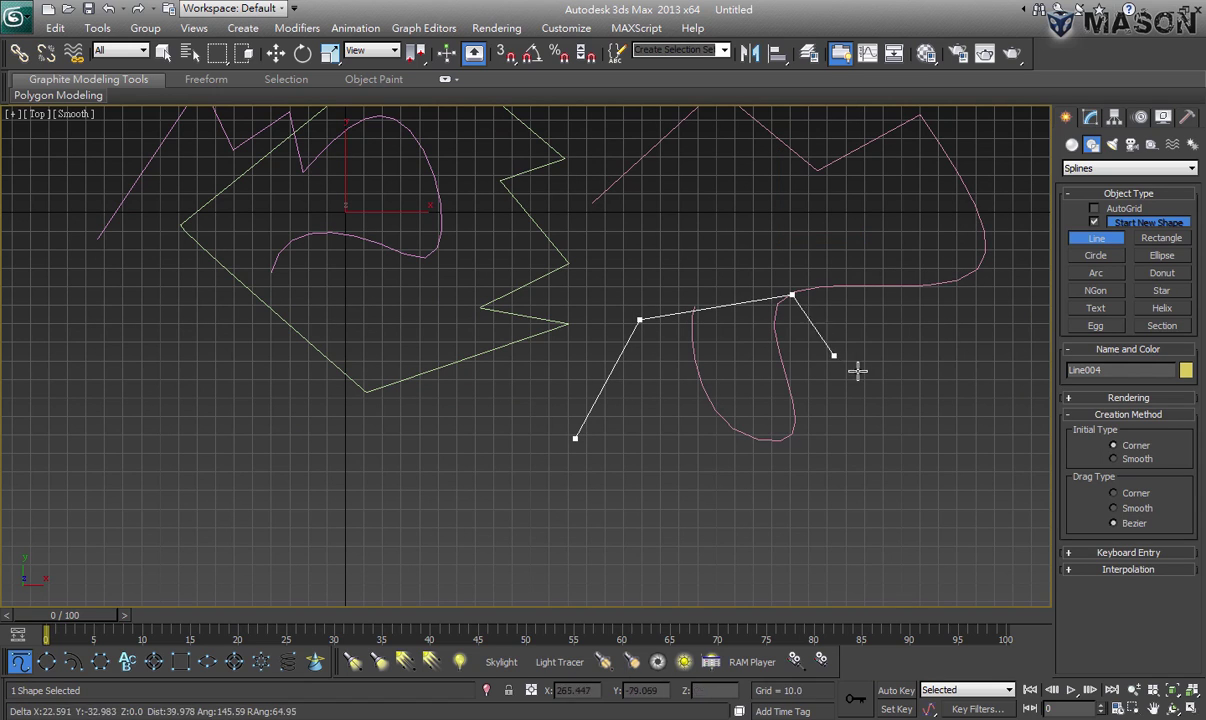
pyautogui.click(858, 372)
pyautogui.click(859, 504)
pyautogui.click(748, 504)
pyautogui.click(748, 446)
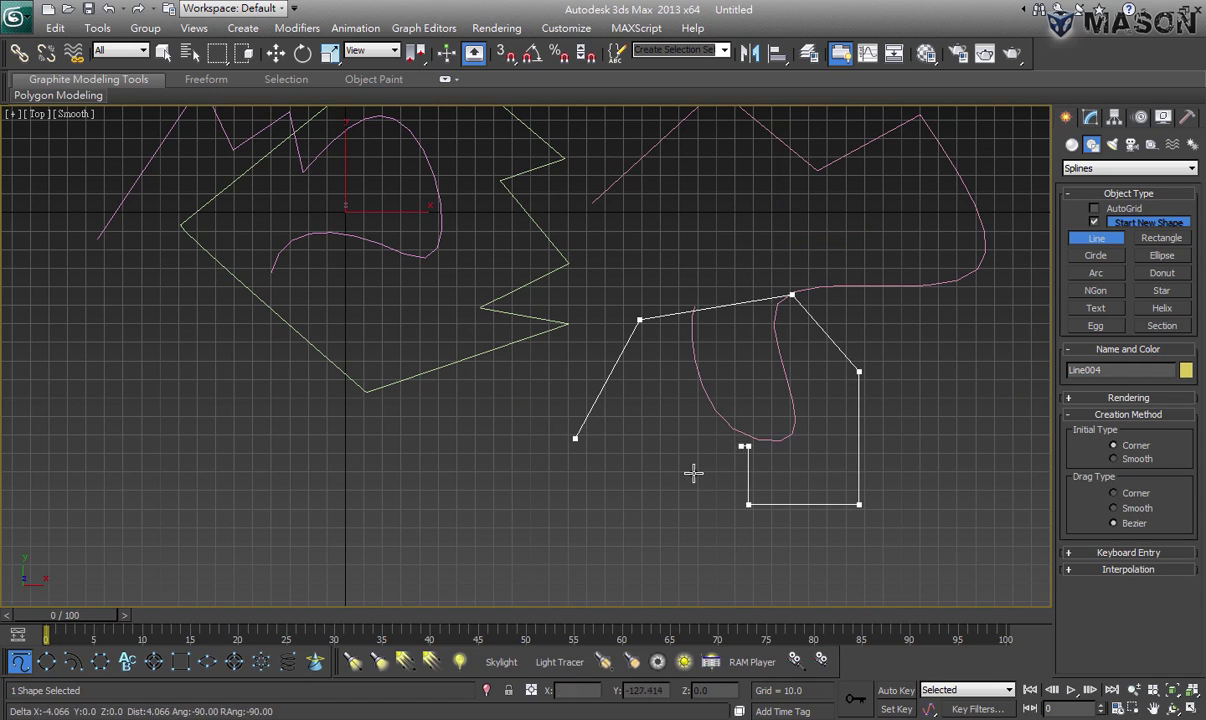
pyautogui.click(664, 446)
pyautogui.click(664, 532)
pyautogui.click(576, 532)
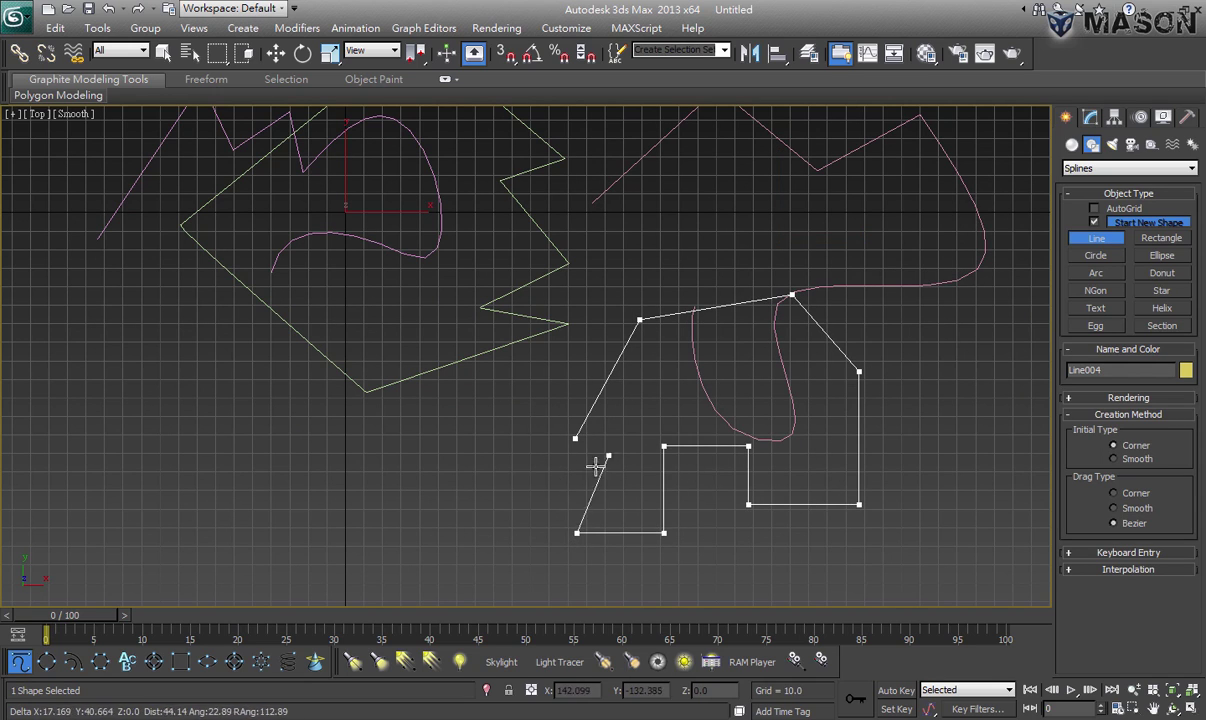
pyautogui.click(575, 438)
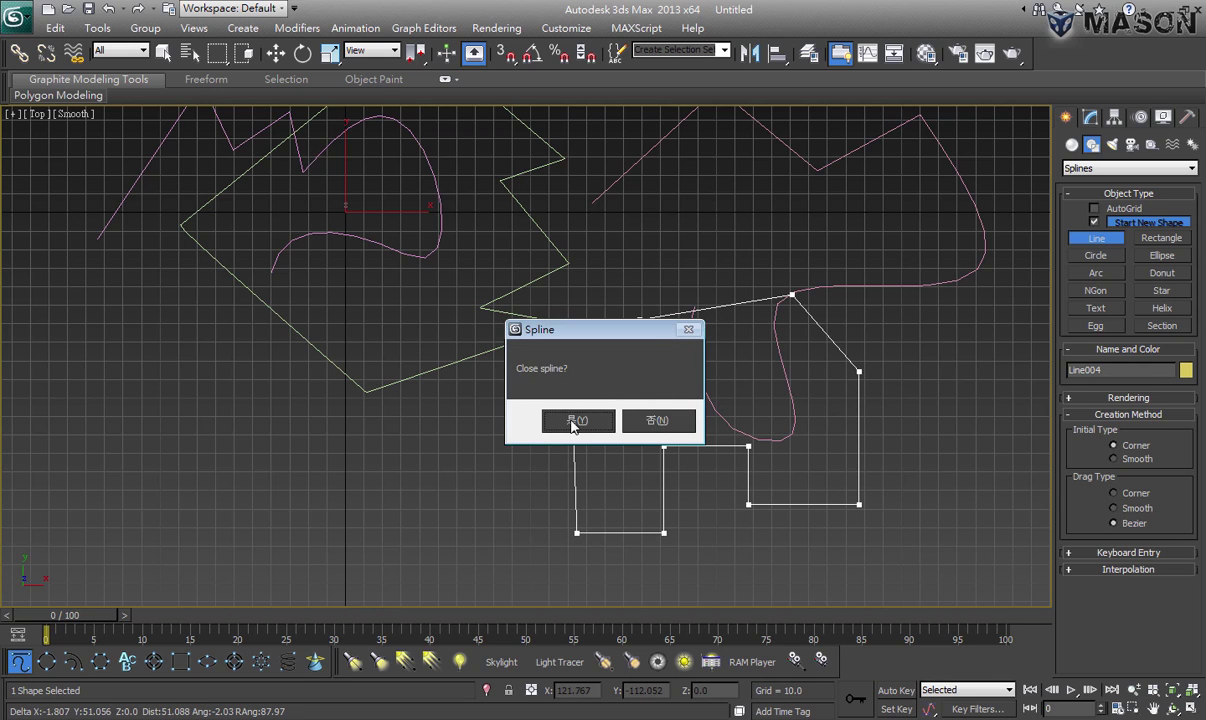
pyautogui.click(576, 421)
# Draw Line005 as a three-point inverted-V on the left, removing extra points, and exit the Line tool
pyautogui.moveTo(564, 421); pyautogui.dragTo(604, 420, button='middle')
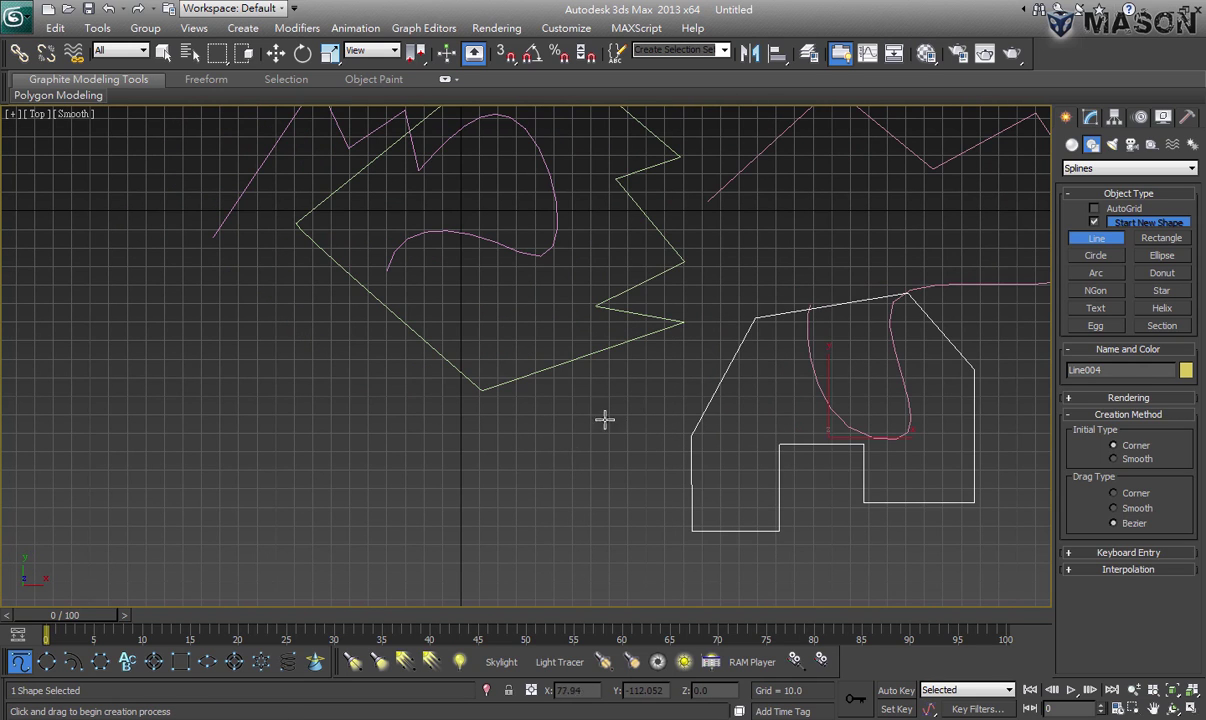
pyautogui.click(201, 417)
pyautogui.click(309, 319)
pyautogui.click(303, 501)
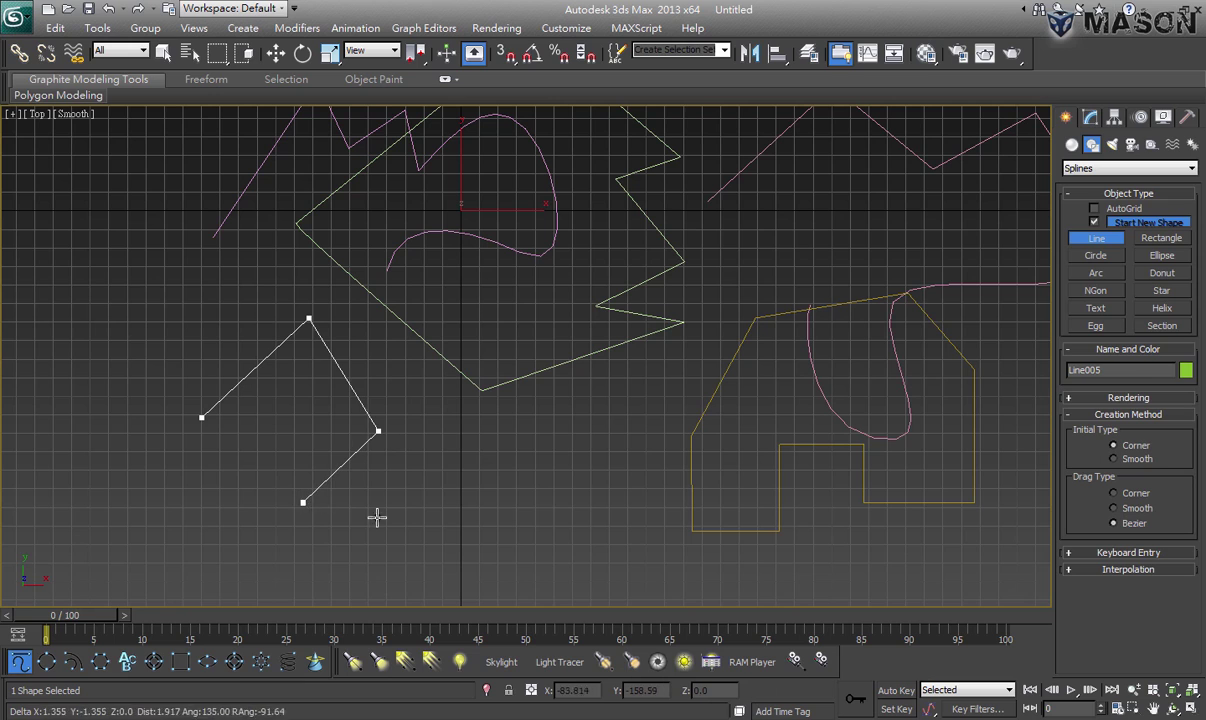
pyautogui.click(518, 464)
pyautogui.moveTo(589, 487); pyautogui.dragTo(572, 475)
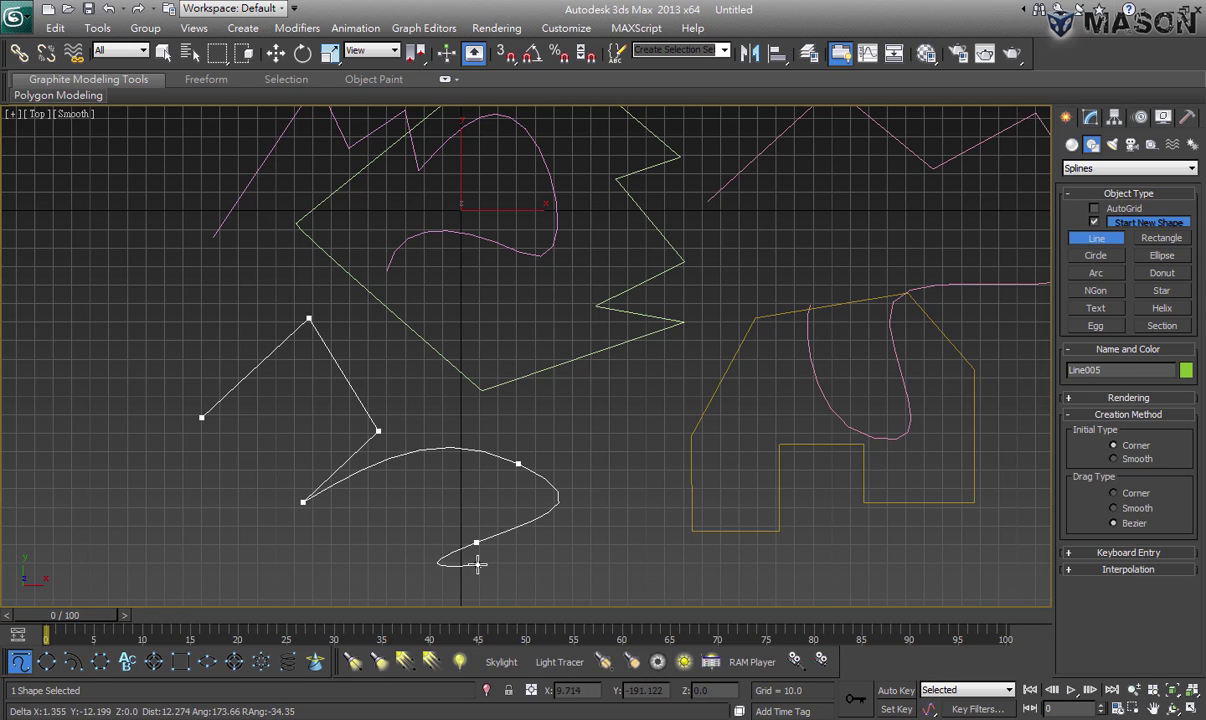
pyautogui.press('BackSpace')
pyautogui.press('BackSpace')
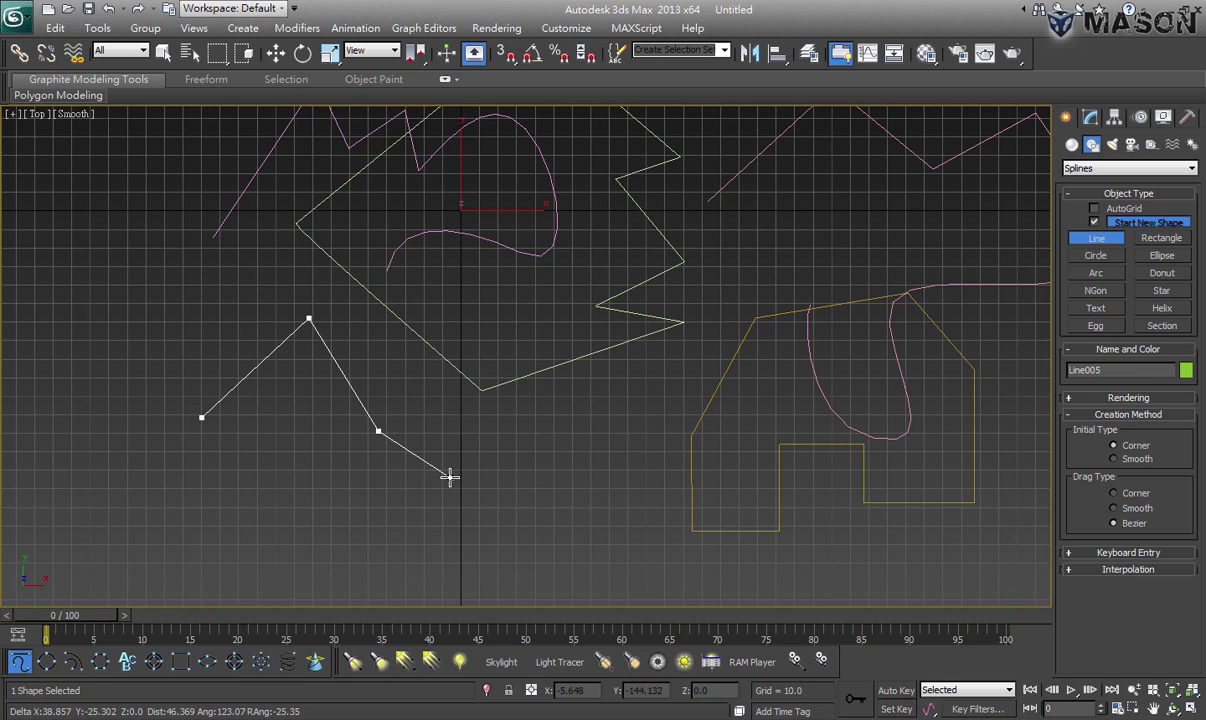
pyautogui.rightClick(450, 477)
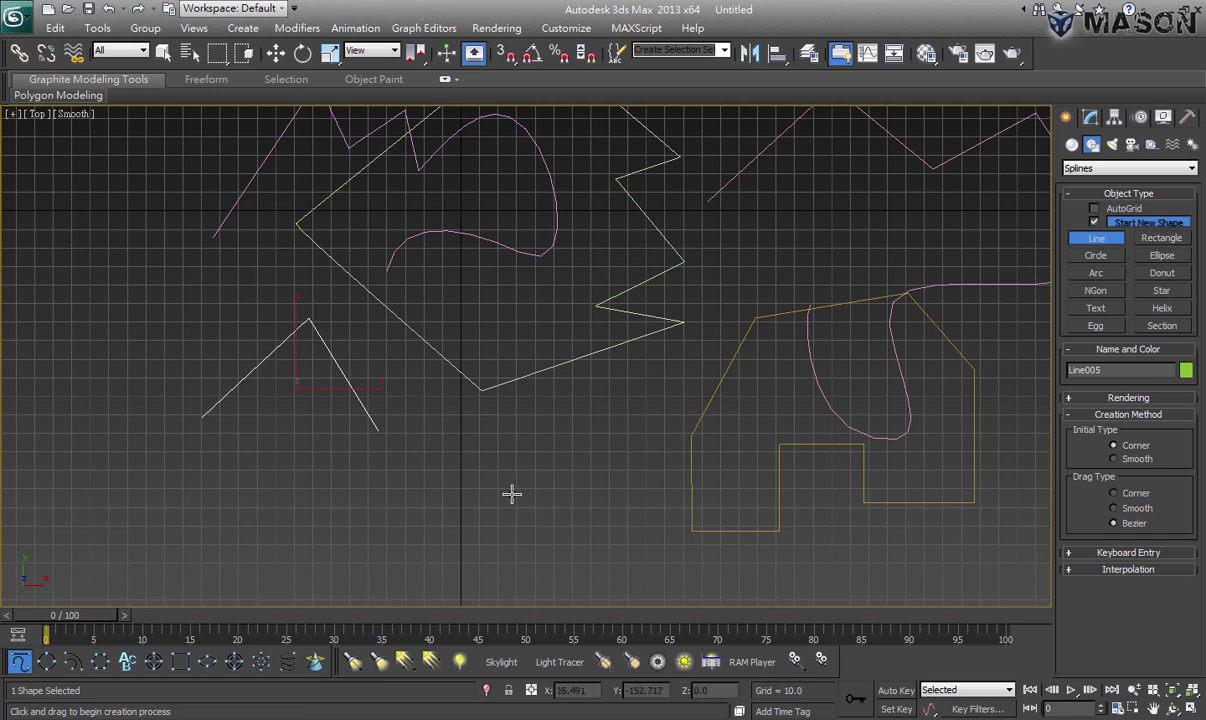
pyautogui.rightClick(600, 452)
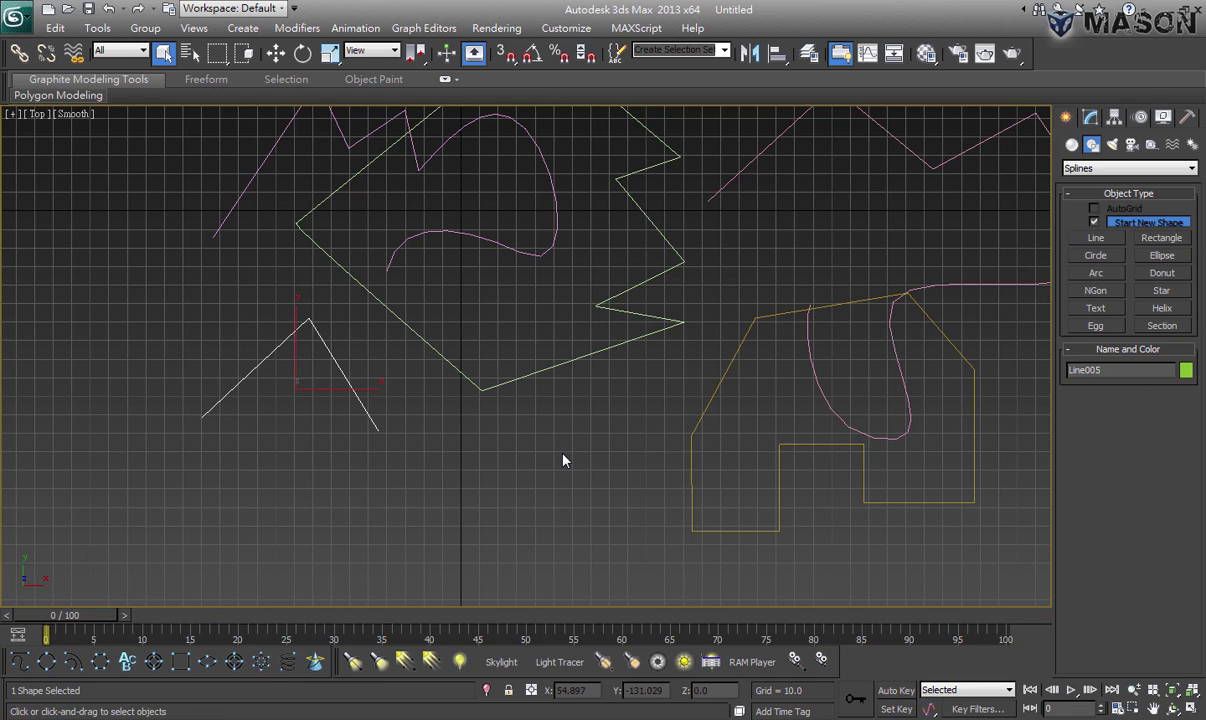
# Restart the Line tool and place Line006's first zigzag corner points on the left
pyautogui.click(20, 662)
pyautogui.click(163, 460)
pyautogui.click(275, 532)
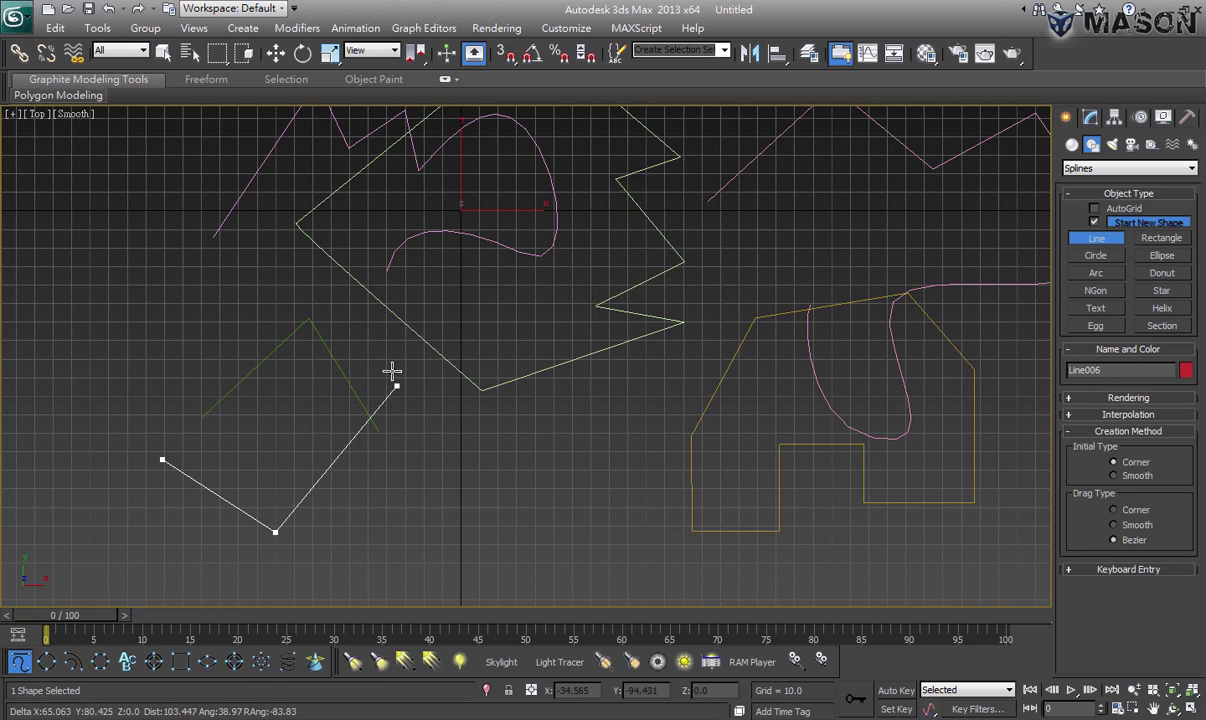
pyautogui.click(391, 371)
pyautogui.click(449, 479)
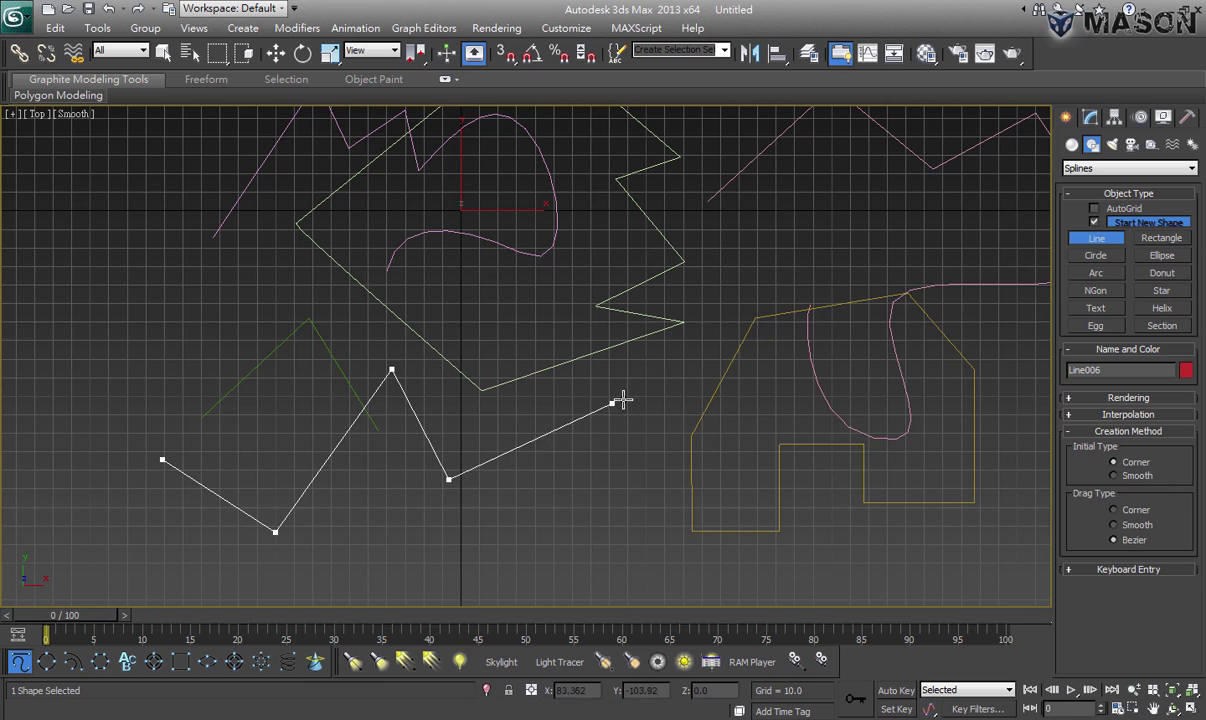
pyautogui.moveTo(620, 398); pyautogui.dragTo(622, 435, button='middle')
pyautogui.click(559, 395)
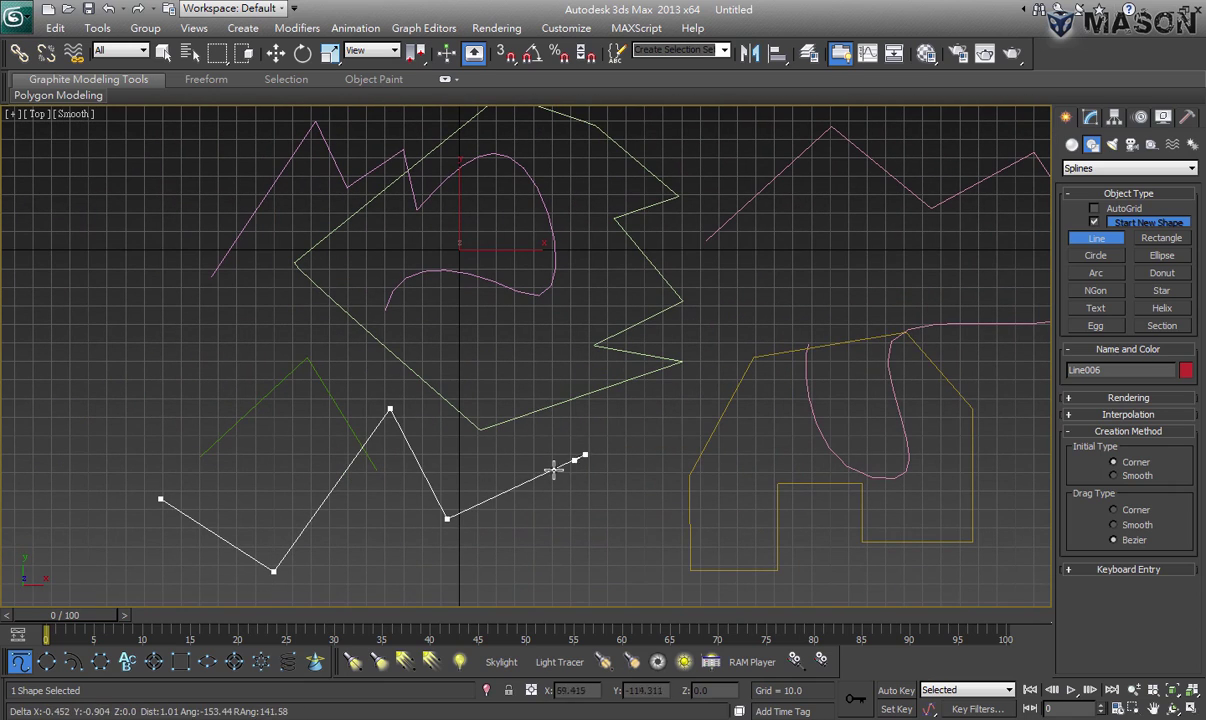
# Add a curved bend and the remaining corners, then finish Line006 near the centre
pyautogui.moveTo(585, 455); pyautogui.dragTo(550, 440)
pyautogui.click(509, 342)
pyautogui.click(418, 341)
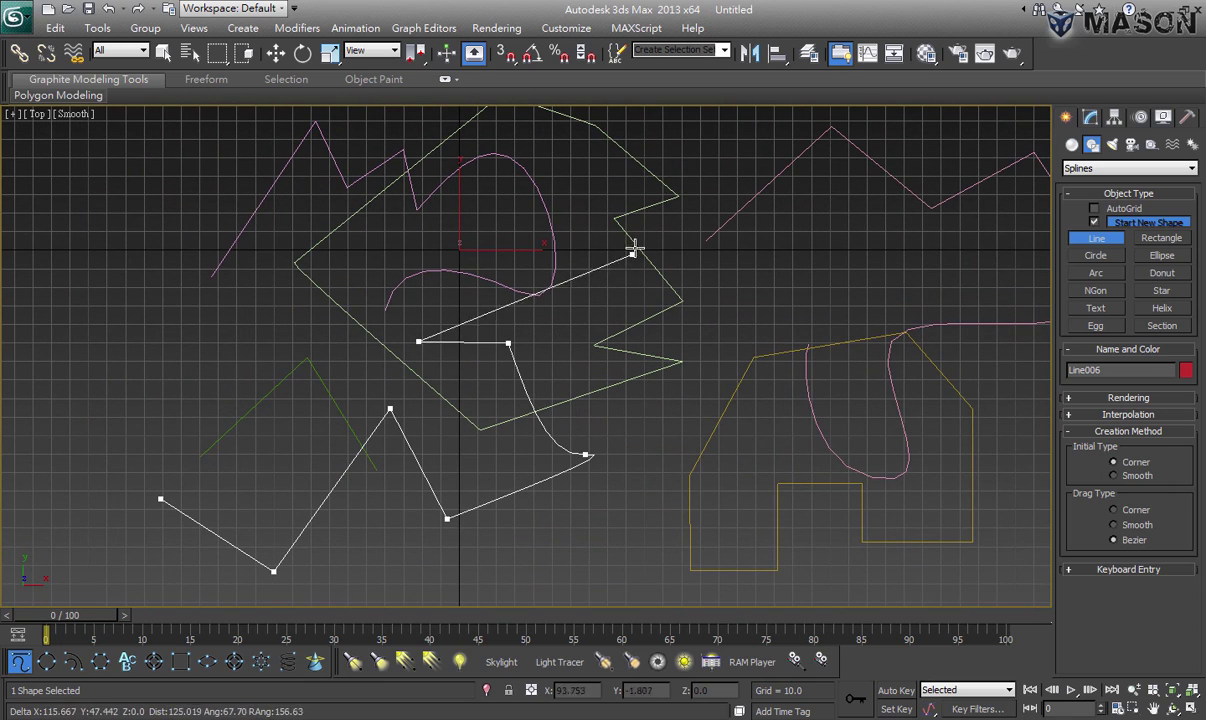
pyautogui.moveTo(494, 279); pyautogui.dragTo(474, 290, button='middle')
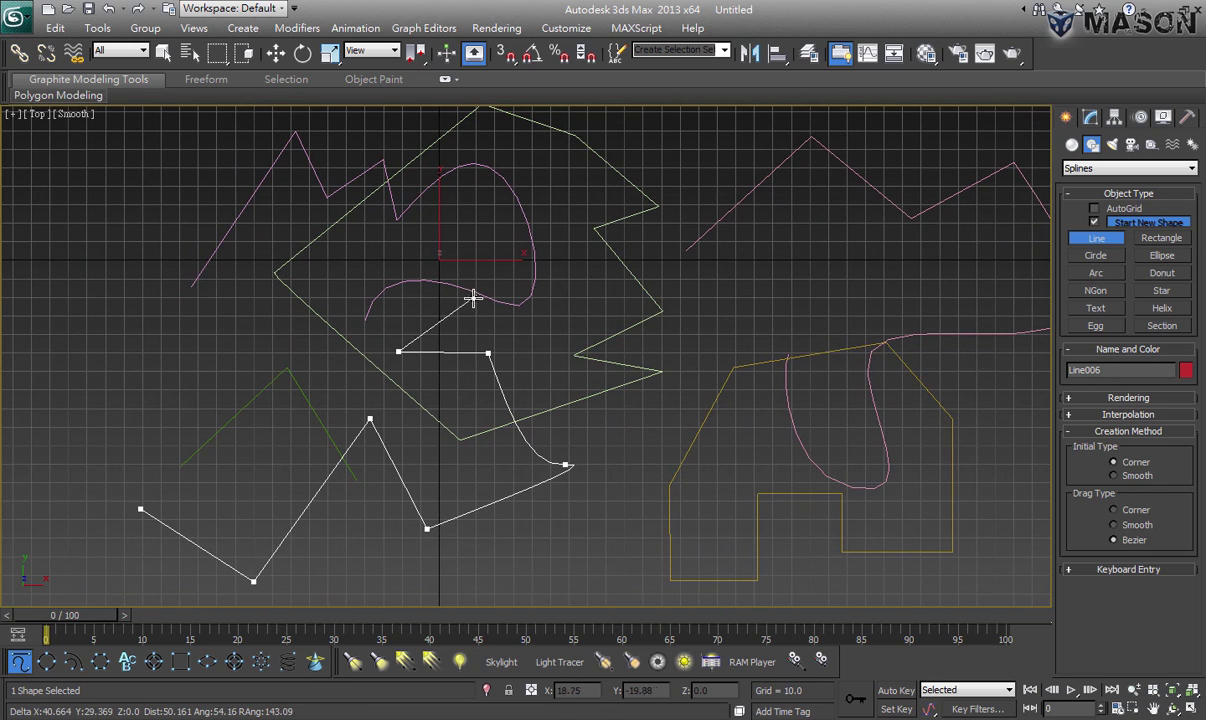
pyautogui.click(258, 314)
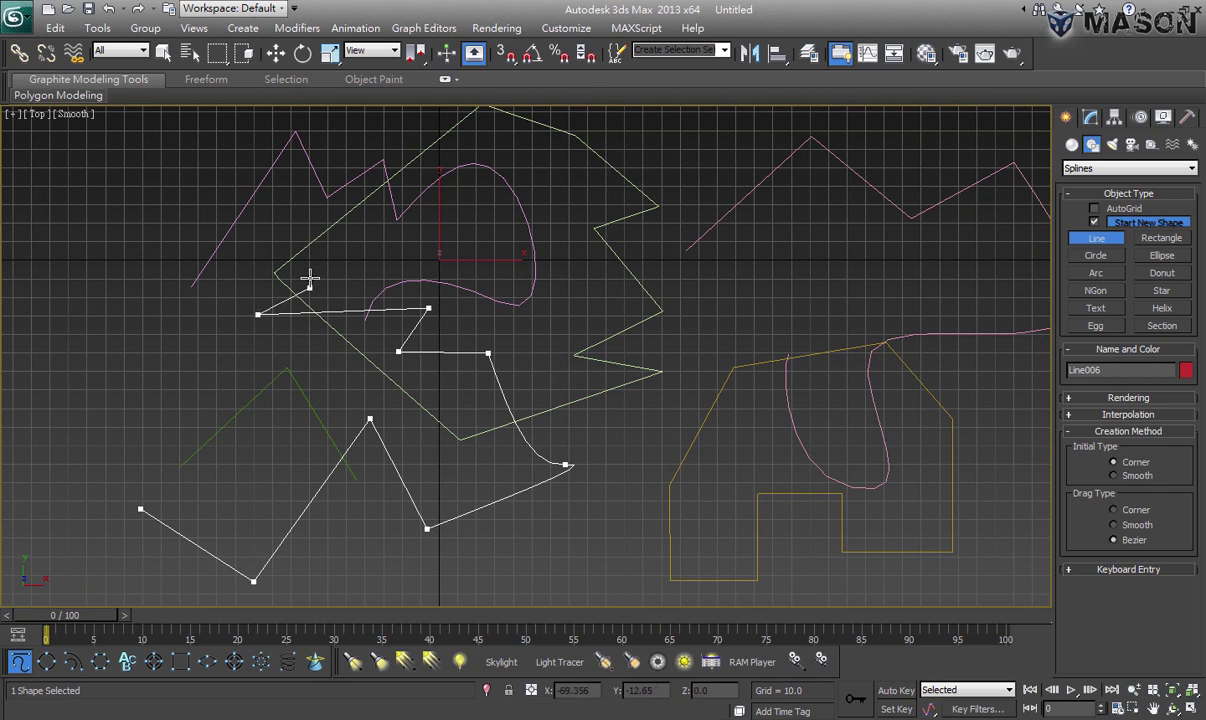
pyautogui.rightClick(381, 299)
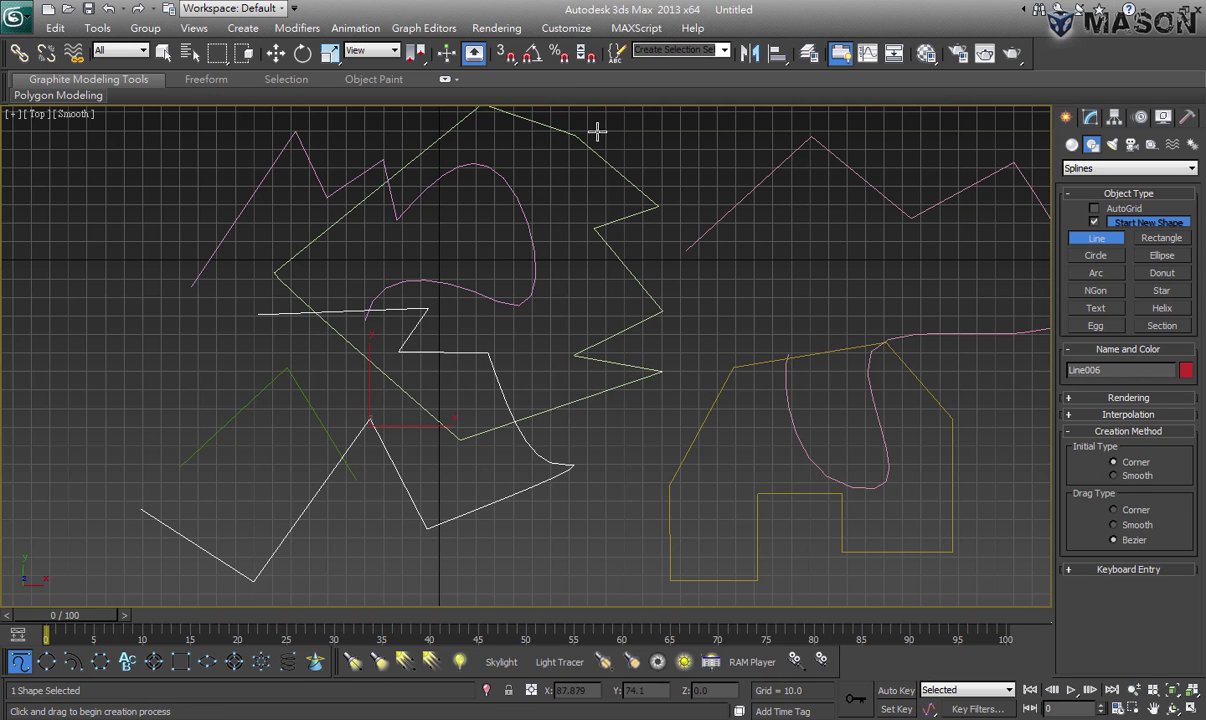
# Start the second line, placing its first dozen sharp zigzag corners across the right half
pyautogui.moveTo(617, 250); pyautogui.dragTo(584, 230, button='middle')
pyautogui.click(533, 291)
pyautogui.click(680, 220)
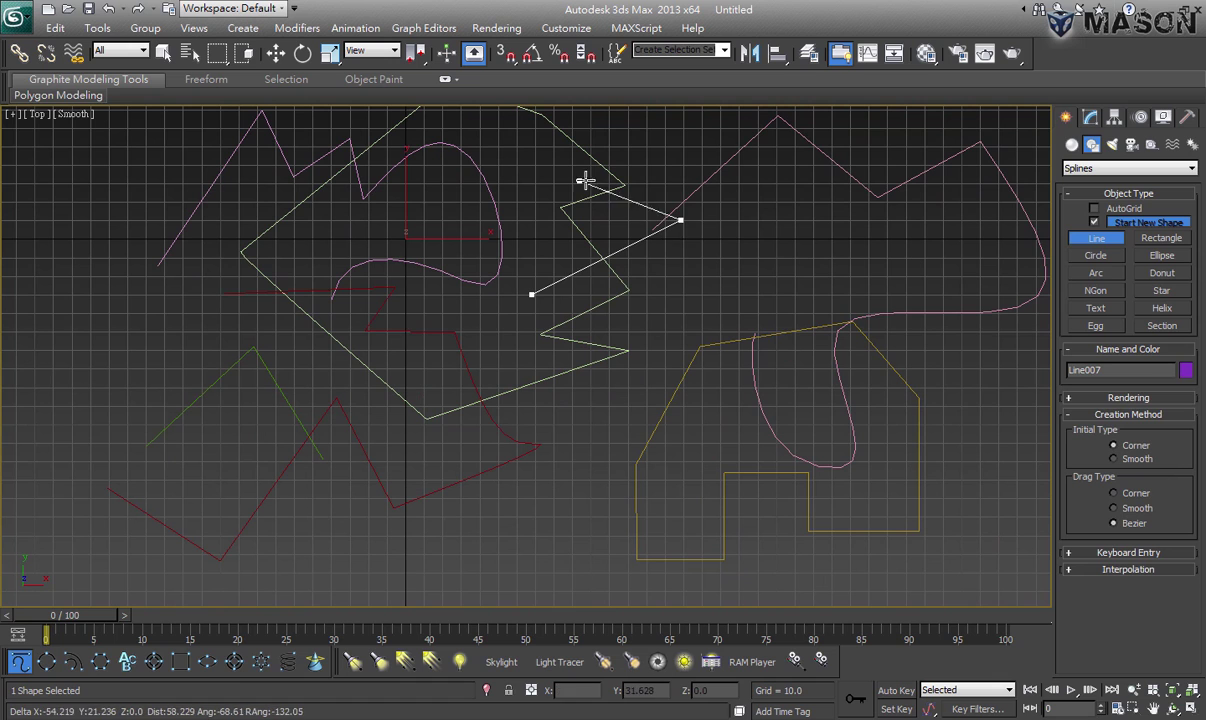
pyautogui.click(691, 256)
pyautogui.click(719, 290)
pyautogui.click(672, 360)
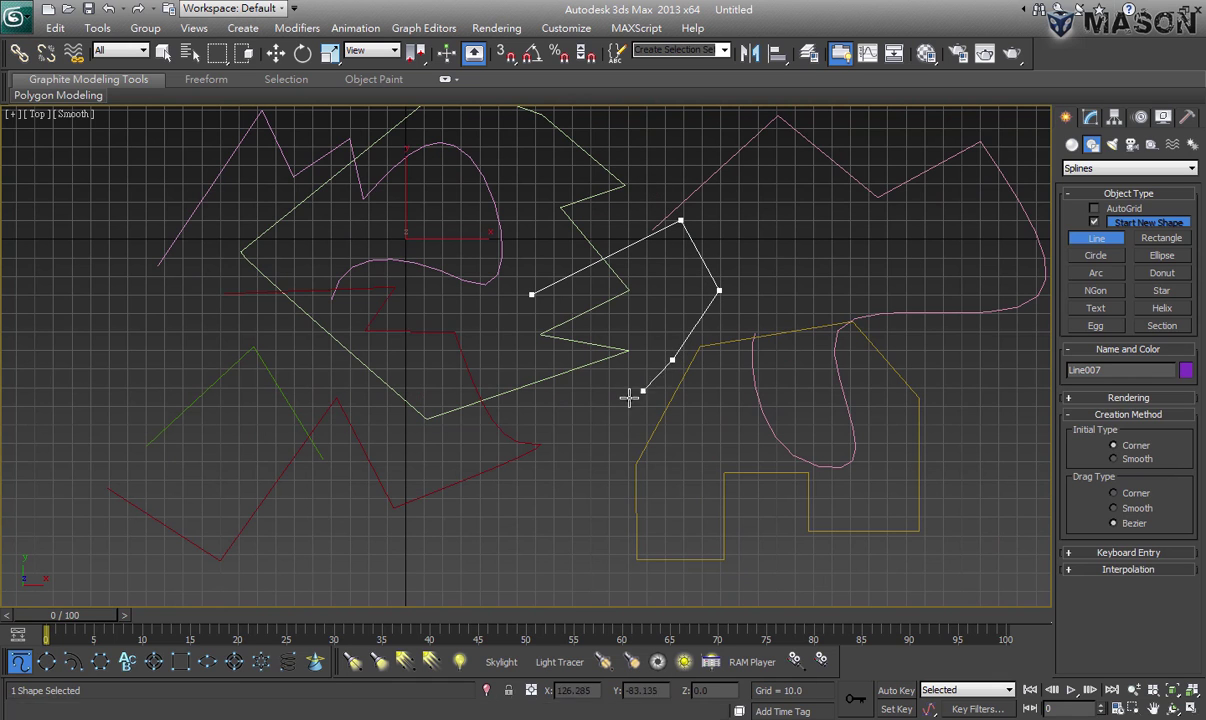
pyautogui.click(696, 507)
pyautogui.click(584, 522)
pyautogui.click(585, 420)
pyautogui.click(453, 461)
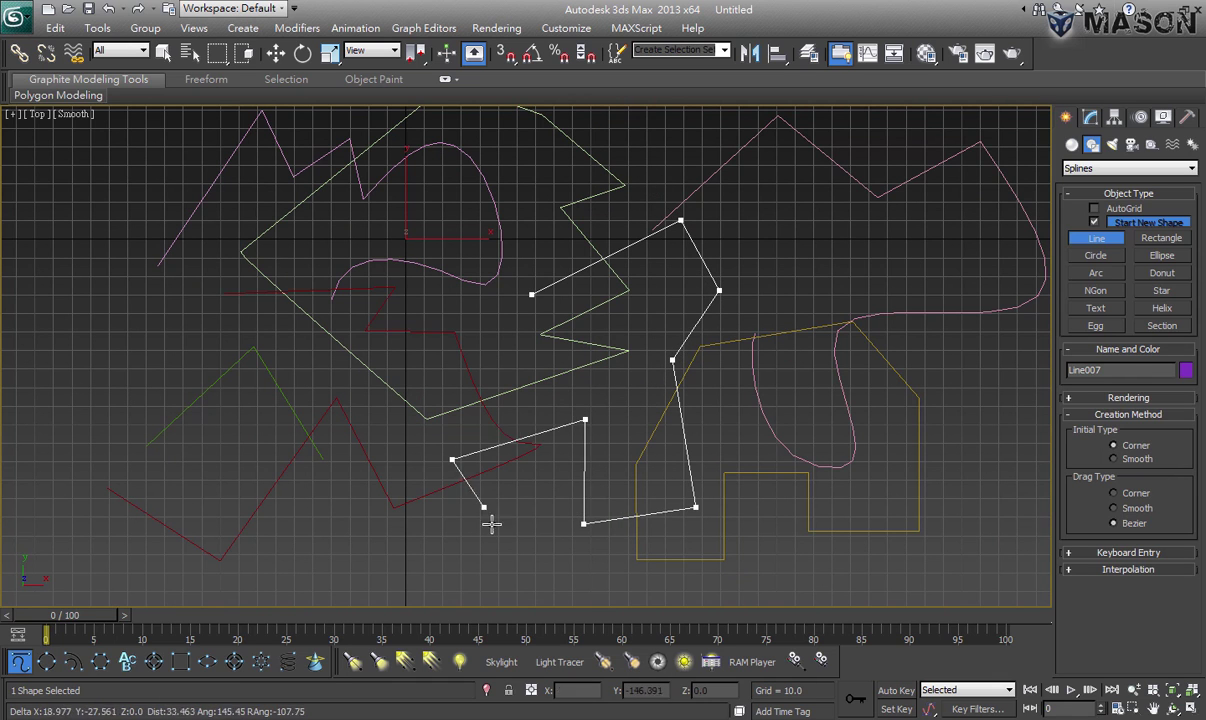
pyautogui.moveTo(556, 555)
pyautogui.mouseDown(button='middle')
pyautogui.moveTo(597, 396)
pyautogui.moveTo(513, 581)
pyautogui.mouseUp(button='middle')
pyautogui.moveTo(439, 380); pyautogui.dragTo(358, 398, button='middle')
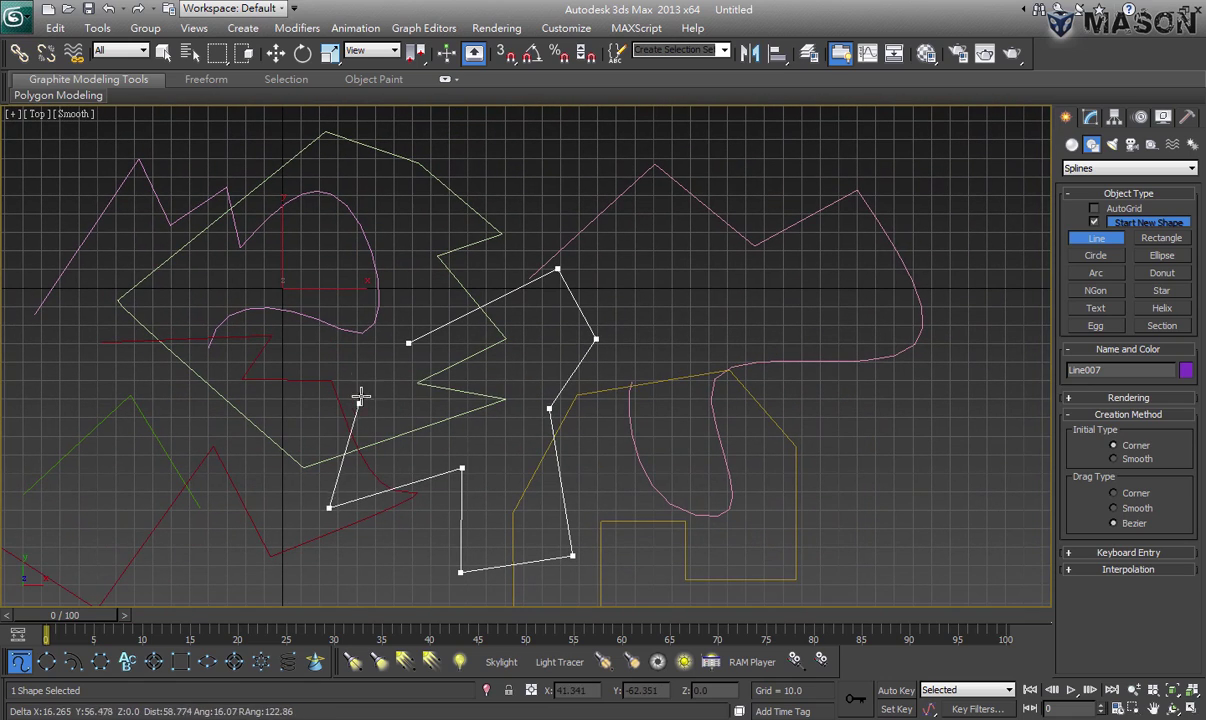
pyautogui.click(357, 364)
pyautogui.click(568, 396)
# Extend the zigzag with more corners and finish Line007 as an open spline
pyautogui.moveTo(921, 342); pyautogui.dragTo(722, 336, button='middle')
pyautogui.click(632, 311)
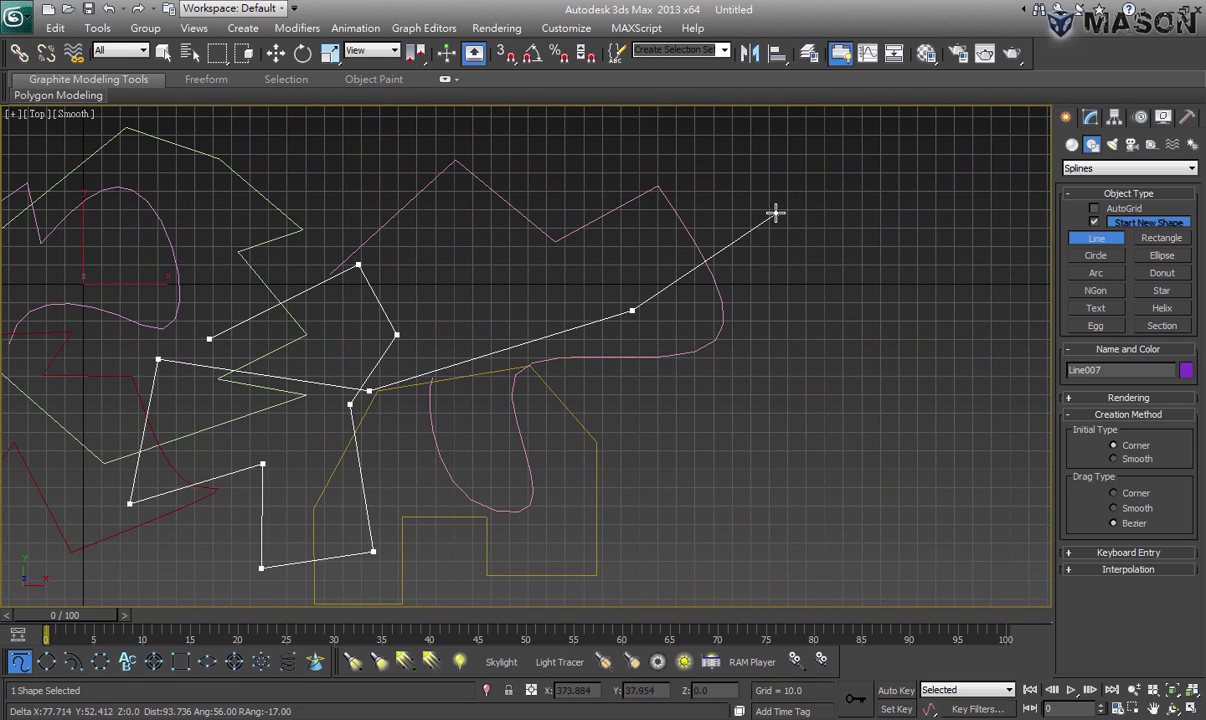
pyautogui.click(776, 214)
pyautogui.click(799, 350)
pyautogui.click(708, 433)
pyautogui.click(714, 544)
pyautogui.click(620, 520)
pyautogui.moveTo(608, 435); pyautogui.dragTo(519, 373, button='middle')
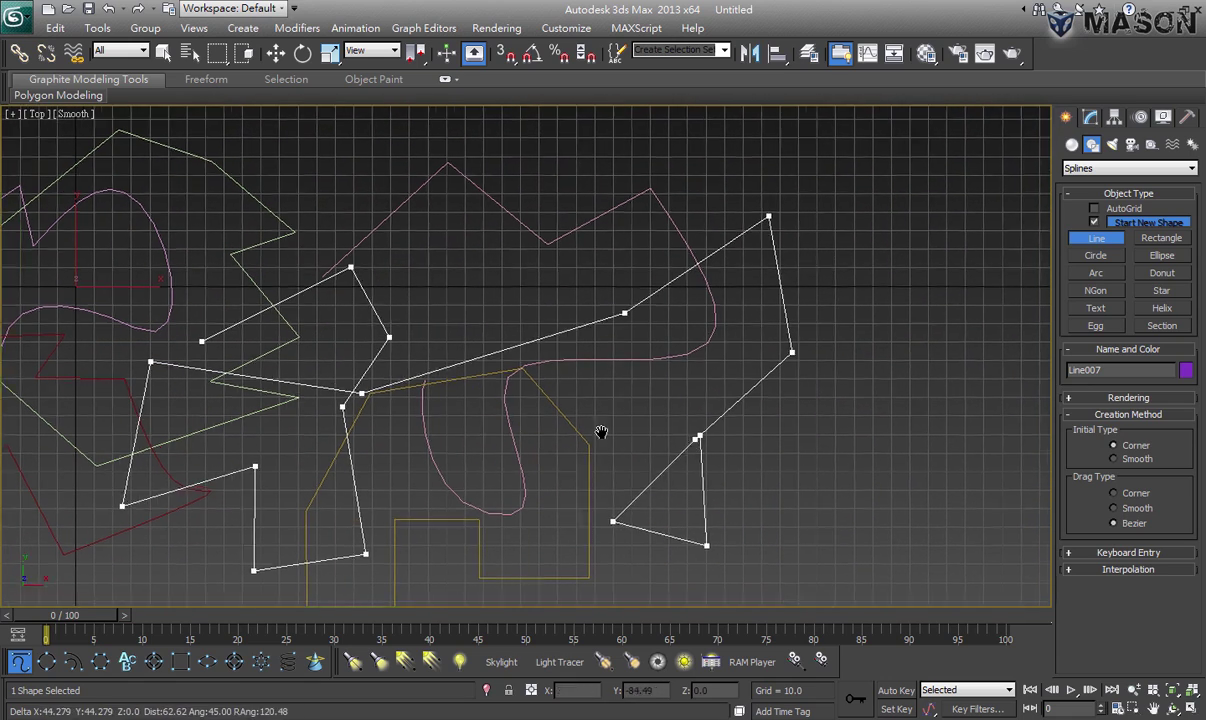
pyautogui.click(688, 416)
pyautogui.click(753, 466)
pyautogui.moveTo(826, 340); pyautogui.dragTo(770, 358, button='middle')
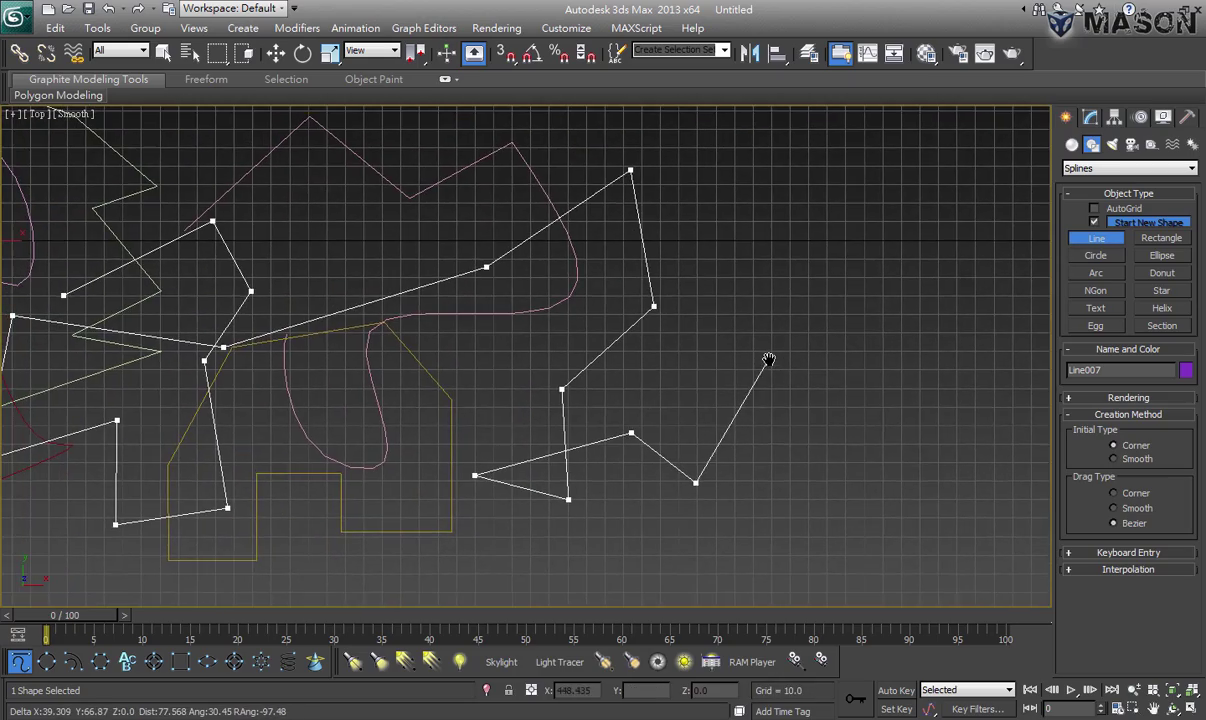
pyautogui.moveTo(661, 369)
pyautogui.mouseDown(button='middle')
pyautogui.moveTo(802, 242)
pyautogui.moveTo(888, 339)
pyautogui.moveTo(842, 363)
pyautogui.mouseUp(button='middle')
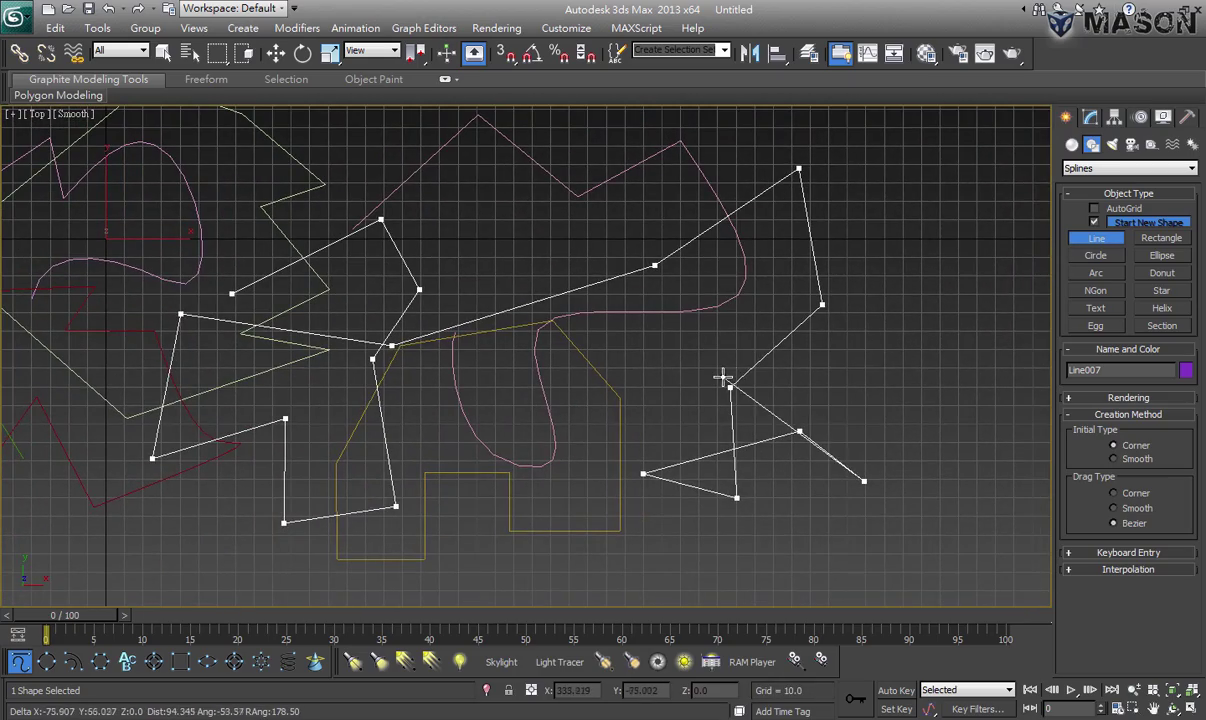
pyautogui.rightClick(847, 338)
pyautogui.scroll(-1, 496, 386)
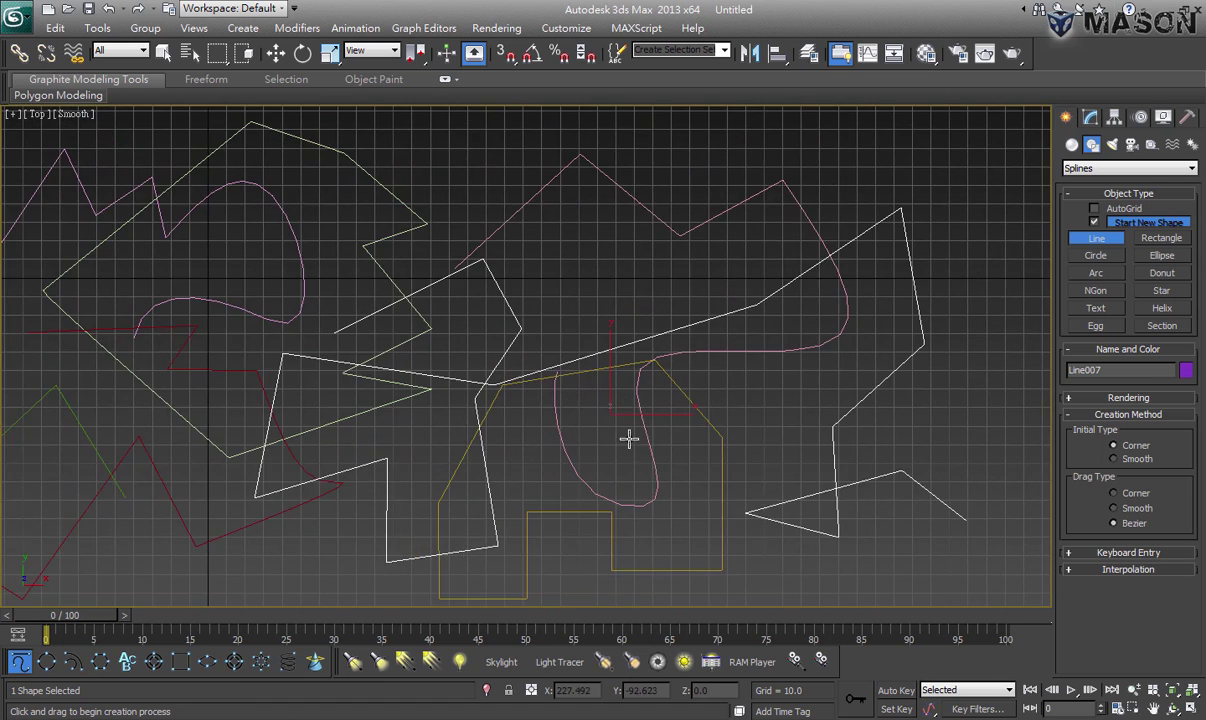
pyautogui.scroll(-1, 600, 440)
pyautogui.scroll(-1, 483, 421)
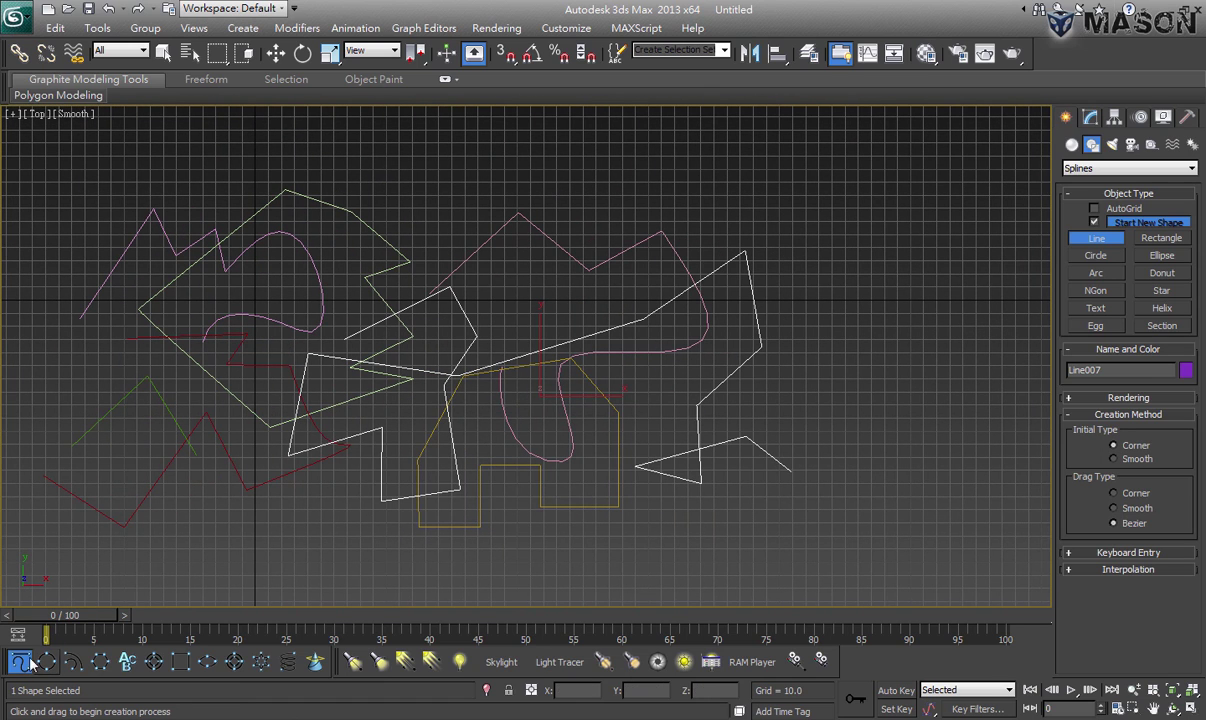
# Exit line drawing, turn off the Top view grid, and pan the shapes left to clear space
pyautogui.rightClick(535, 397)
pyautogui.moveTo(636, 366); pyautogui.dragTo(598, 356, button='middle')
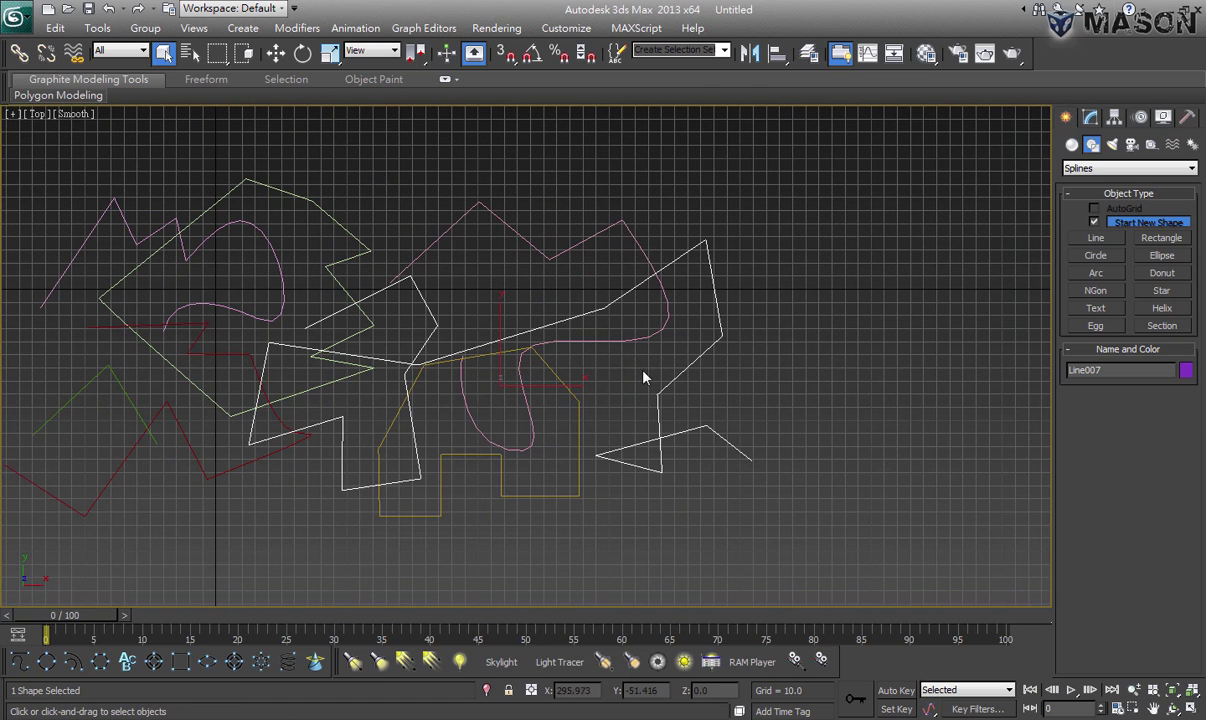
pyautogui.press('g')
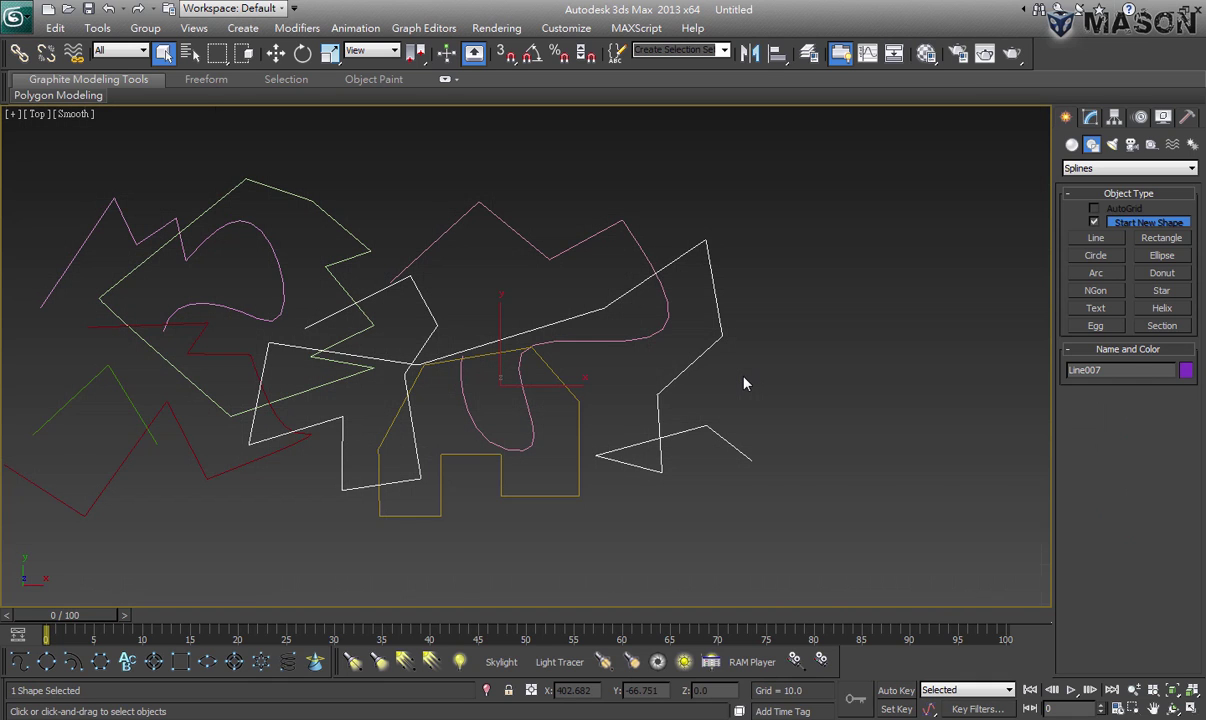
pyautogui.press('g')
pyautogui.press('g')
pyautogui.press('g')
pyautogui.press('g')
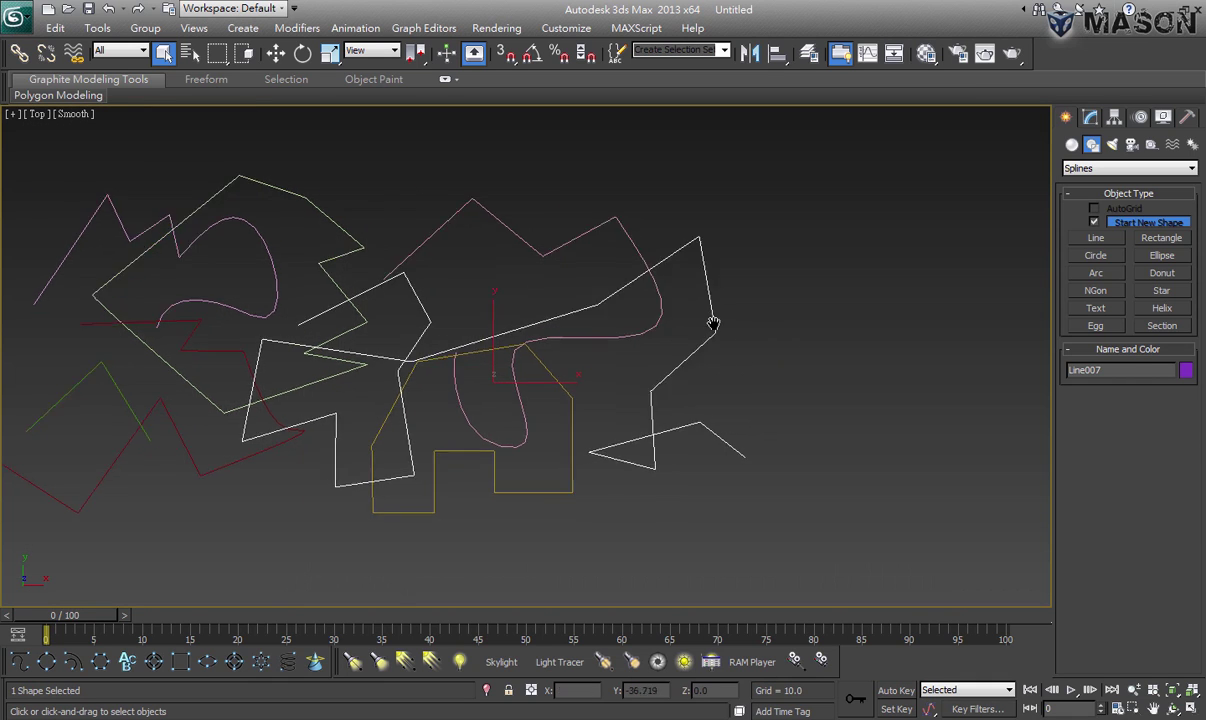
pyautogui.moveTo(713, 323); pyautogui.dragTo(390, 336, button='middle')
pyautogui.moveTo(560, 288); pyautogui.dragTo(479, 298, button='middle')
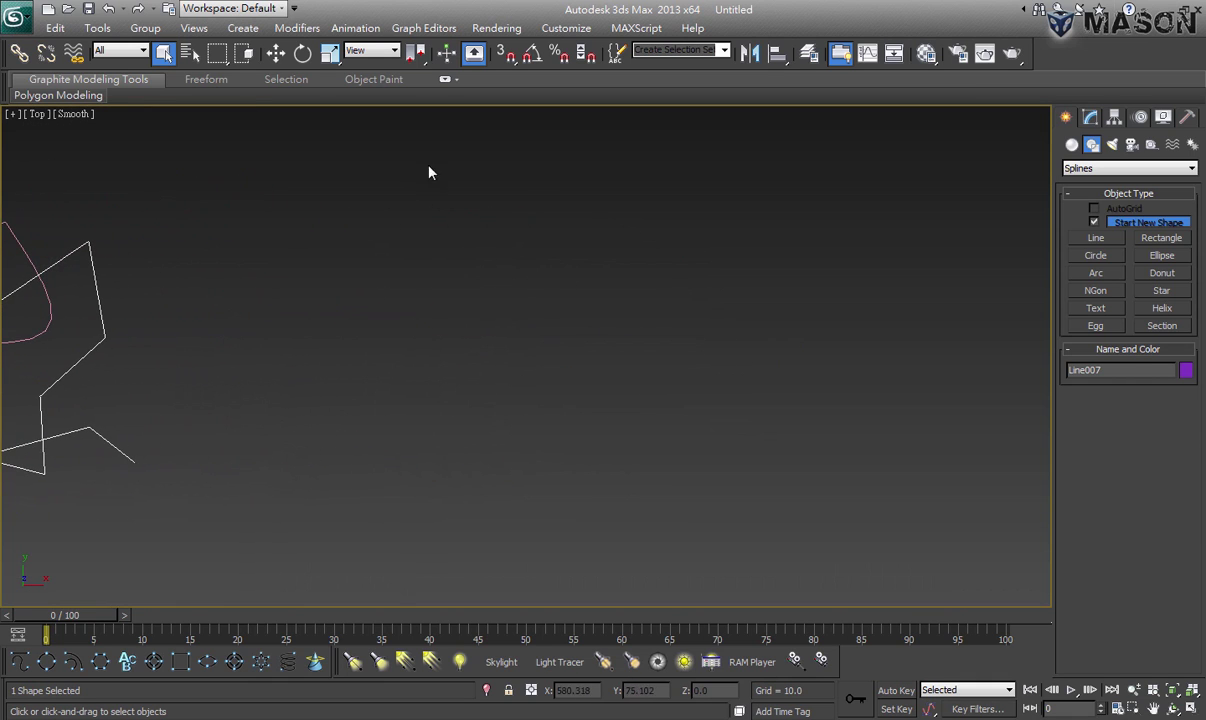
# Draw a larger circle and a smaller circle to its right in the Top view
pyautogui.click(45, 664)
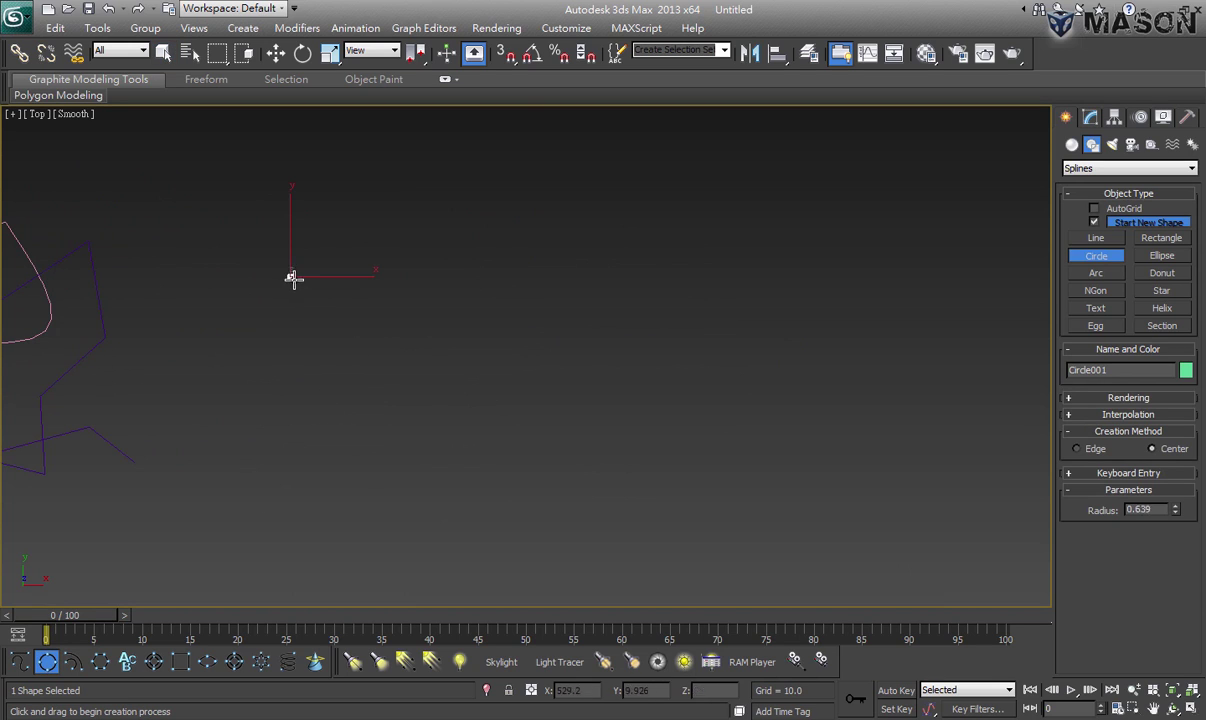
pyautogui.moveTo(290, 276); pyautogui.dragTo(340, 341)
pyautogui.moveTo(461, 263); pyautogui.dragTo(495, 303)
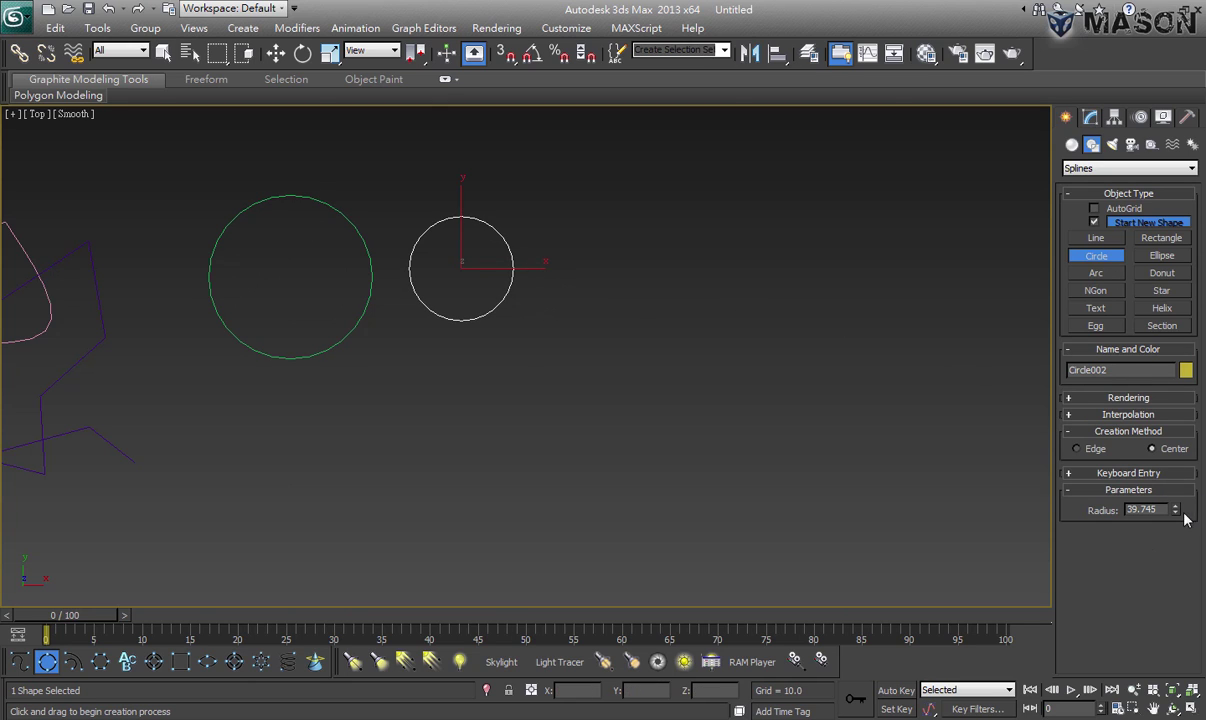
pyautogui.moveTo(1177, 513); pyautogui.dragTo(1177, 515)
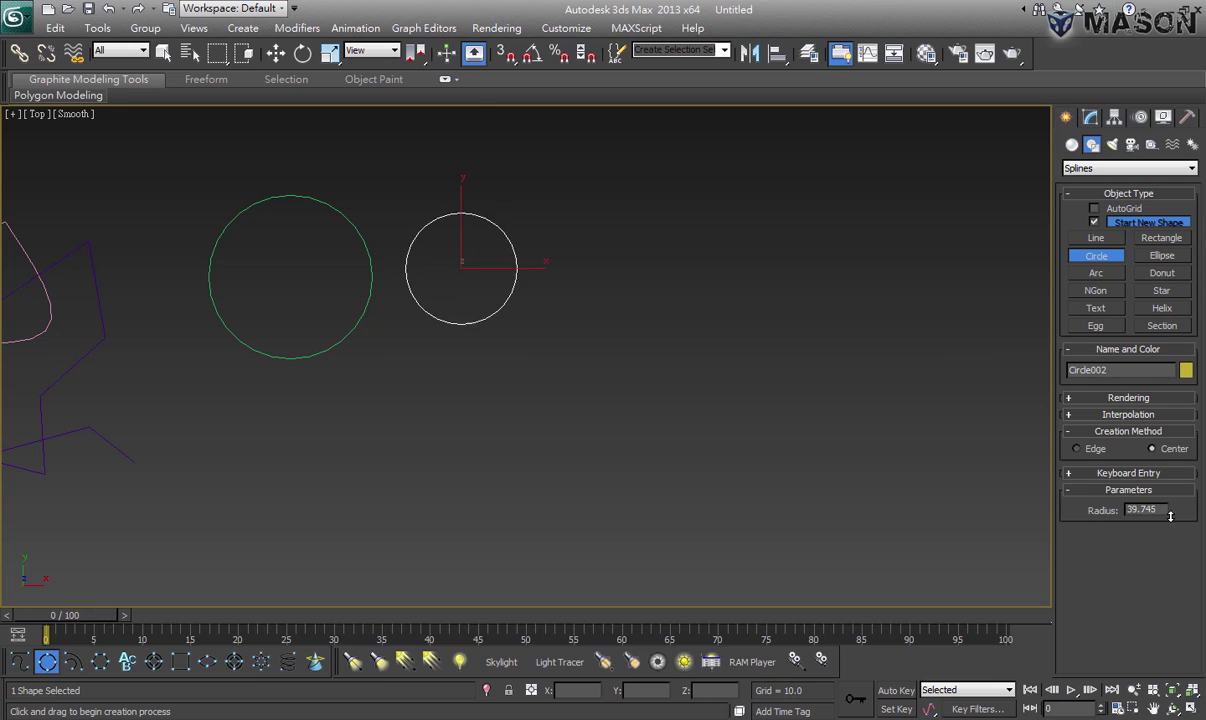
pyautogui.rightClick(616, 292)
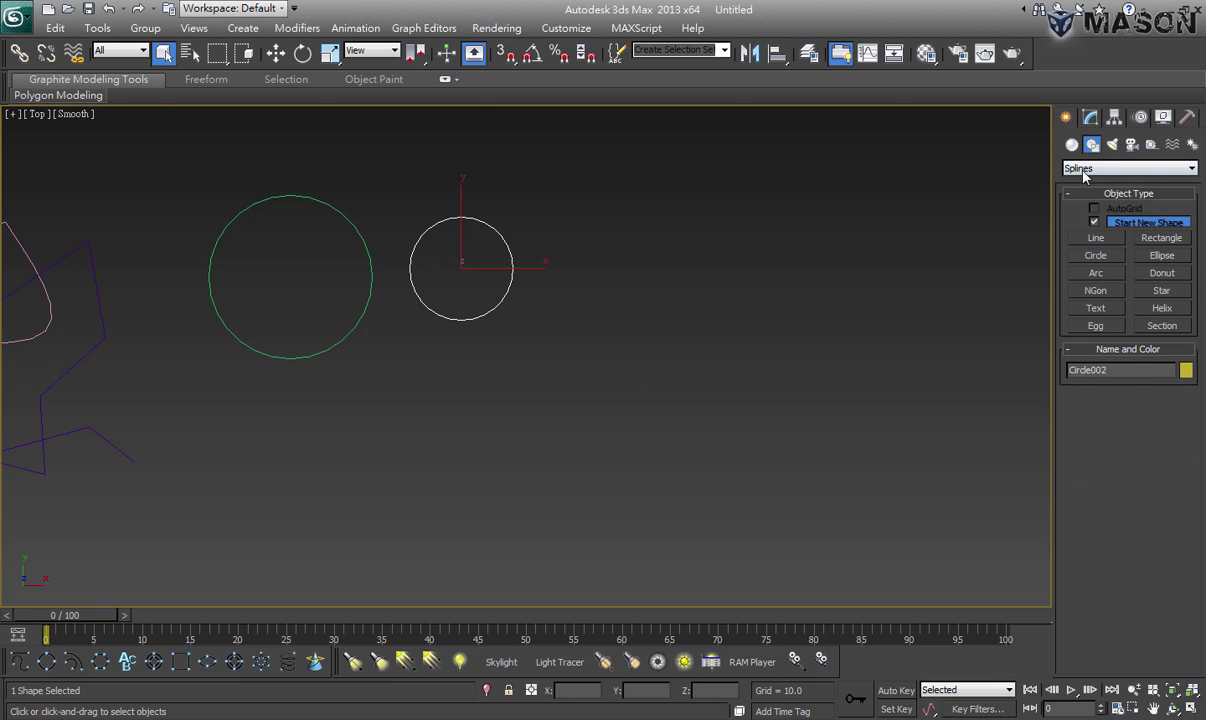
# Set Circle002's radius to 42.24 in the Modify panel
pyautogui.click(1090, 118)
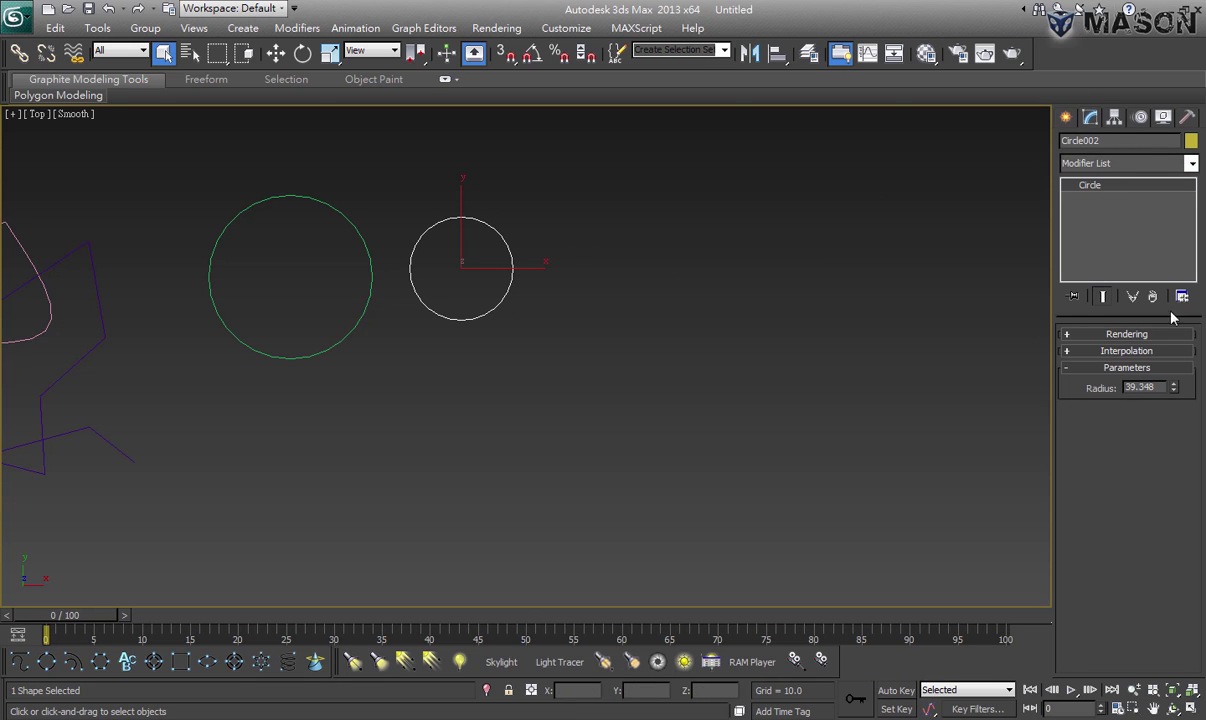
pyautogui.moveTo(1177, 390); pyautogui.dragTo(1177, 370)
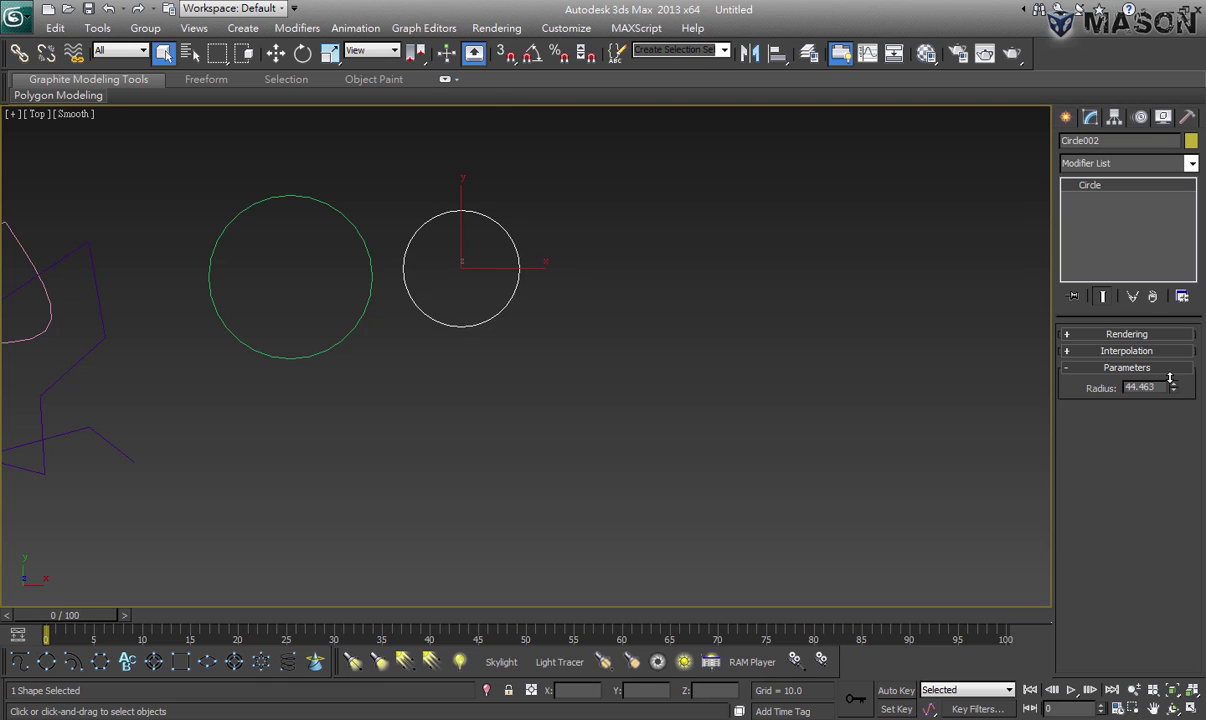
pyautogui.moveTo(668, 388); pyautogui.dragTo(624, 396, button='middle')
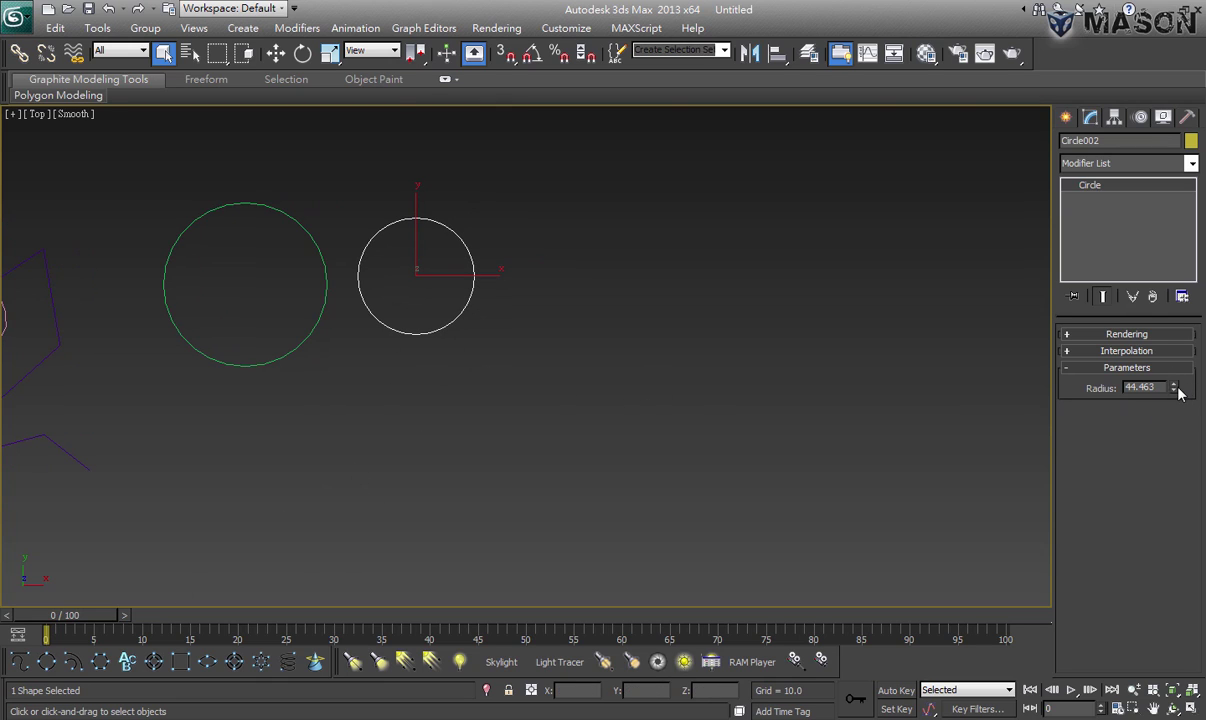
pyautogui.moveTo(1177, 390); pyautogui.dragTo(1177, 405)
pyautogui.click(73, 661)
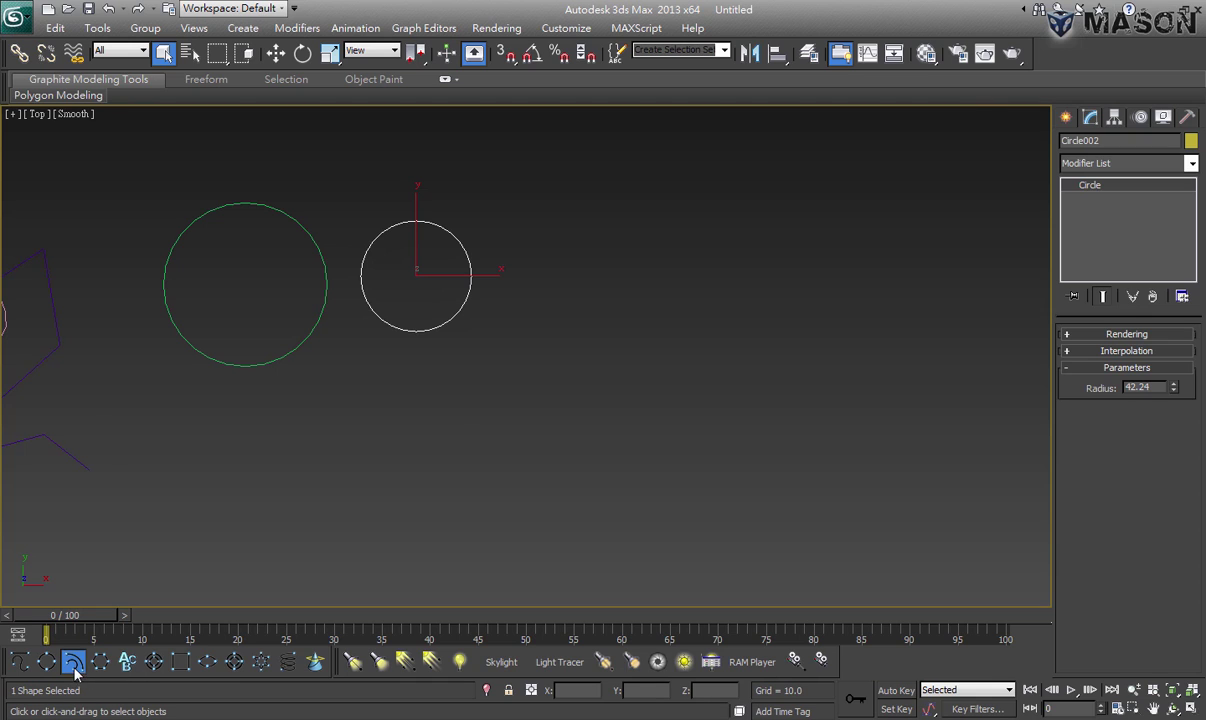
# Draw several arcs below and beside the circles, ending with the large Arc004
pyautogui.moveTo(483, 374); pyautogui.dragTo(587, 472)
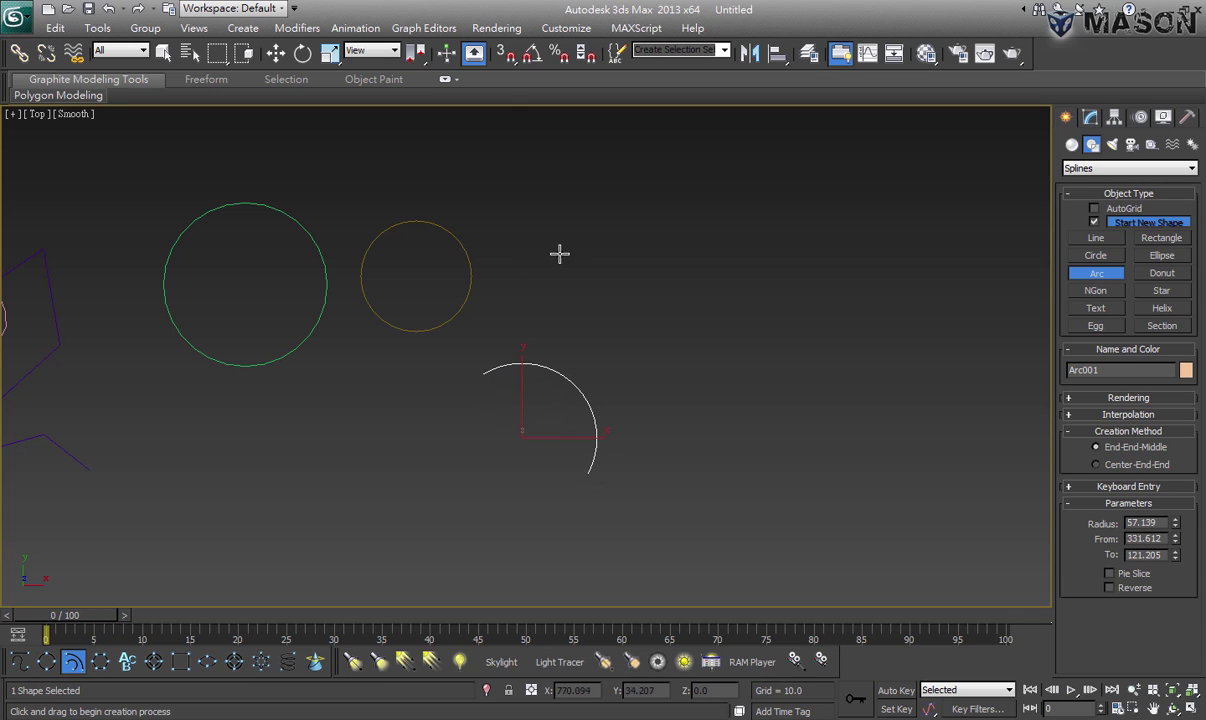
pyautogui.moveTo(554, 254)
pyautogui.mouseDown()
pyautogui.moveTo(659, 354)
pyautogui.moveTo(591, 305)
pyautogui.moveTo(661, 351)
pyautogui.mouseUp()
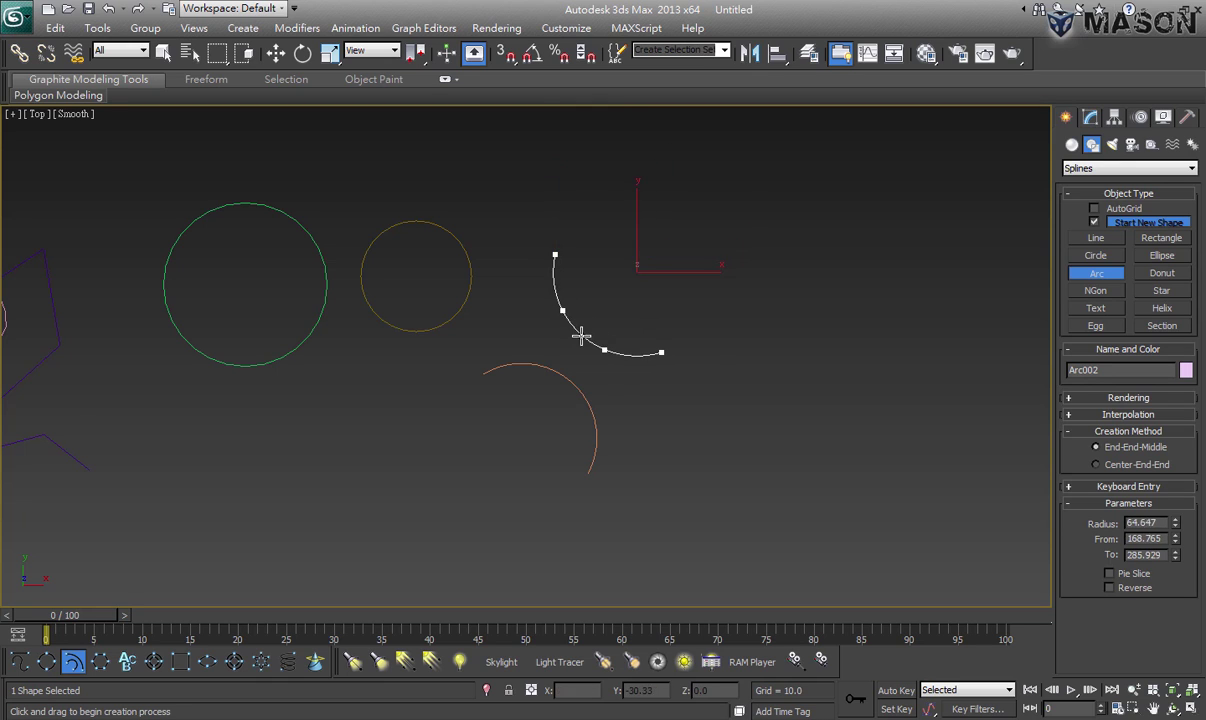
pyautogui.click(659, 293)
pyautogui.moveTo(646, 264); pyautogui.dragTo(757, 349)
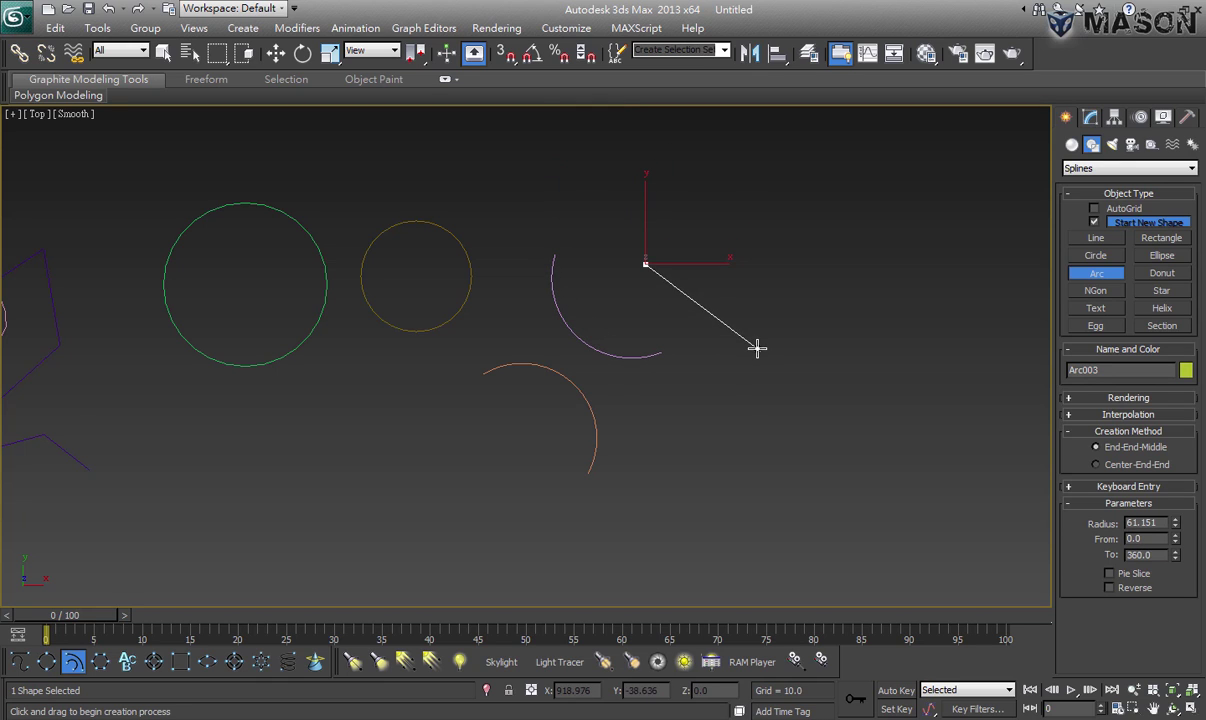
pyautogui.click(685, 262)
pyautogui.moveTo(685, 262); pyautogui.dragTo(851, 361)
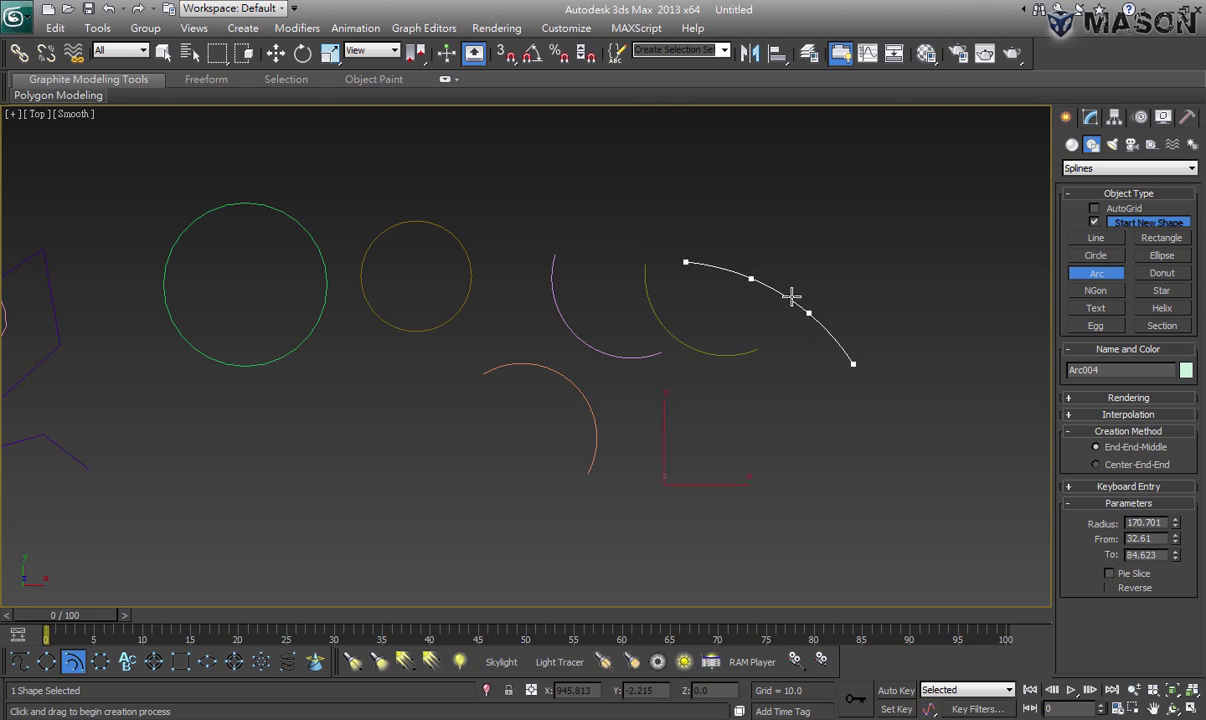
pyautogui.click(747, 277)
# Enlarge Arc004's radius to 164.91, extend its To angle, and turn on Pie Slice
pyautogui.moveTo(1178, 528); pyautogui.dragTo(1163, 506)
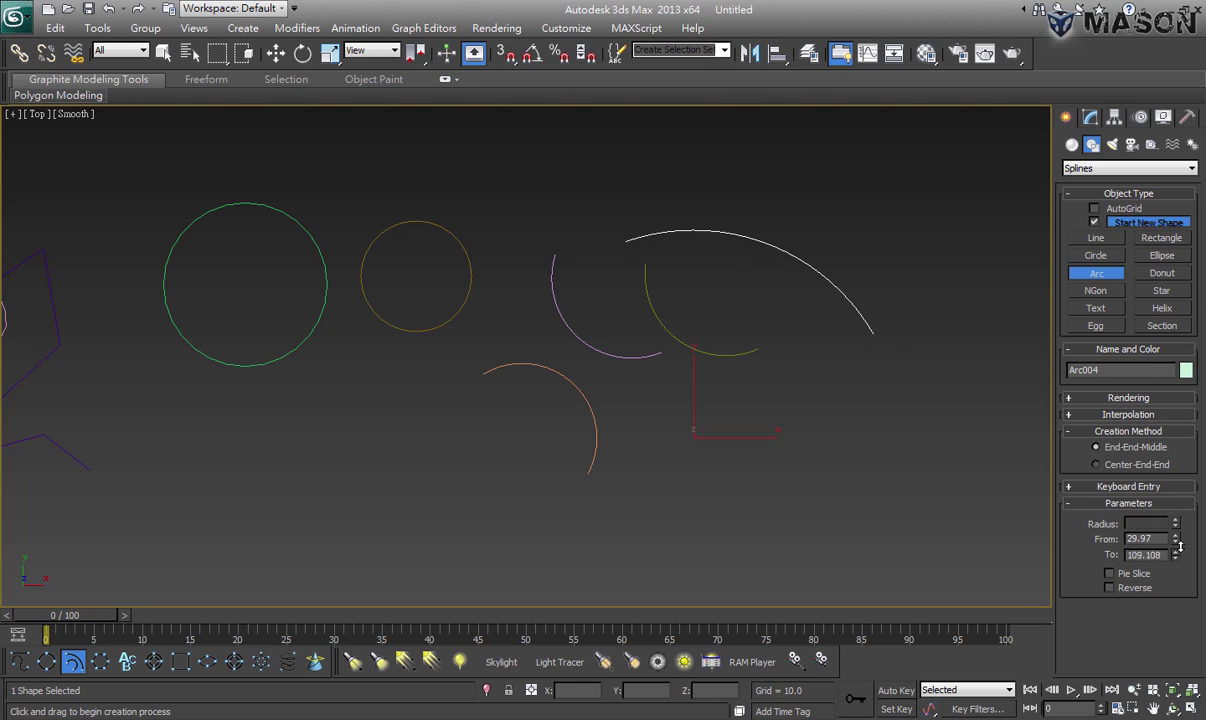
pyautogui.moveTo(1176, 557); pyautogui.dragTo(1180, 548)
pyautogui.click(1109, 573)
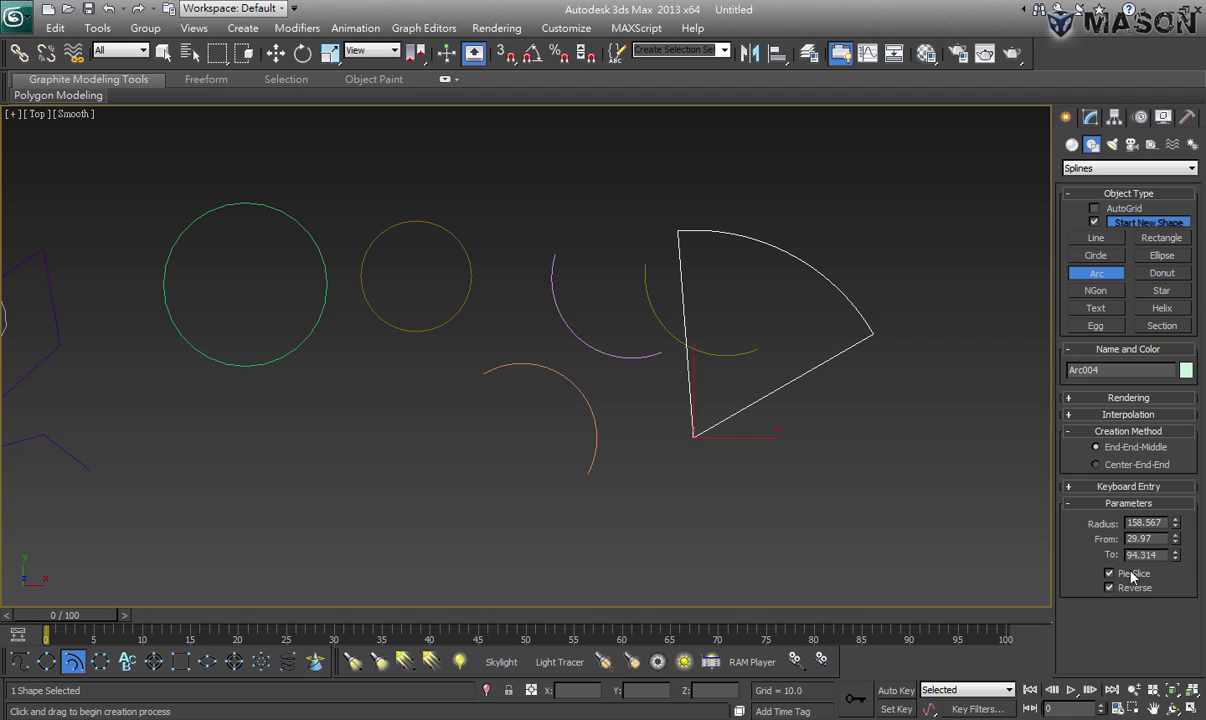
pyautogui.click(1140, 576)
pyautogui.click(1132, 578)
pyautogui.click(1123, 575)
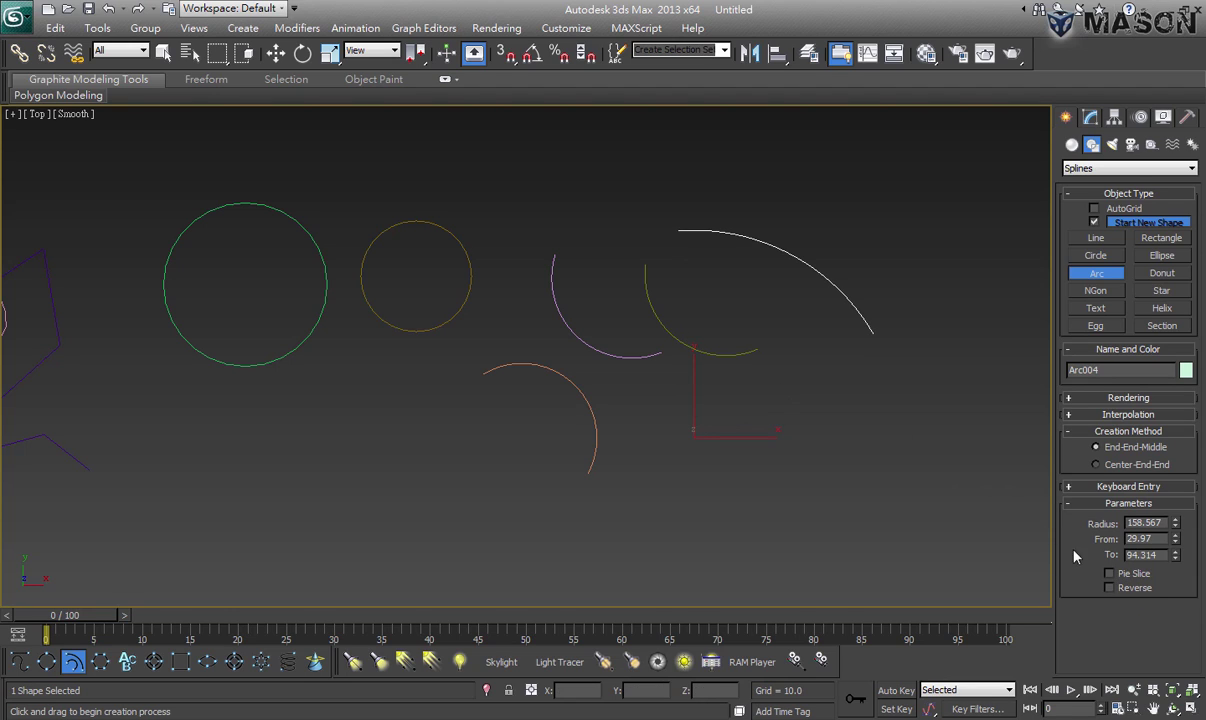
pyautogui.click(1110, 574)
pyautogui.click(1118, 579)
pyautogui.click(1120, 576)
pyautogui.click(1121, 577)
pyautogui.click(1123, 578)
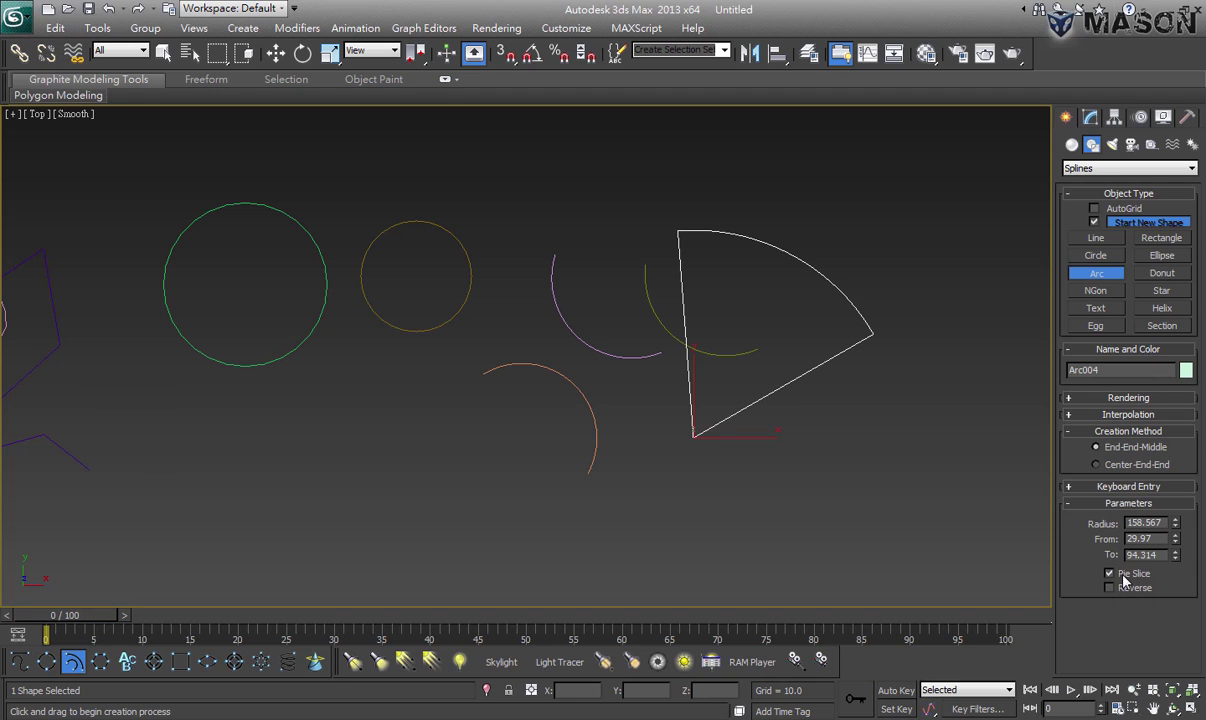
# Set the wedge's From angle to 40.16 and pan the view left
pyautogui.moveTo(1176, 527)
pyautogui.mouseDown()
pyautogui.moveTo(1175, 543)
pyautogui.moveTo(1167, 486)
pyautogui.moveTo(1167, 512)
pyautogui.mouseUp()
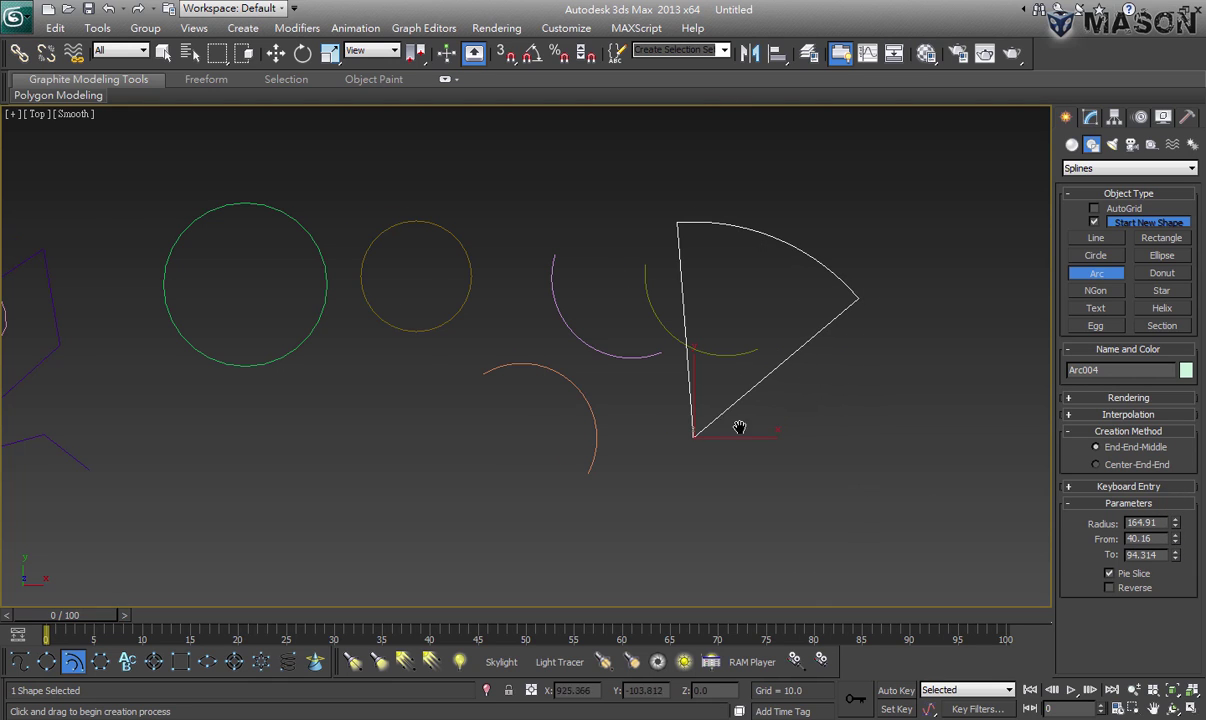
pyautogui.moveTo(739, 427); pyautogui.dragTo(639, 435, button='middle')
pyautogui.moveTo(710, 368); pyautogui.dragTo(535, 350, button='middle')
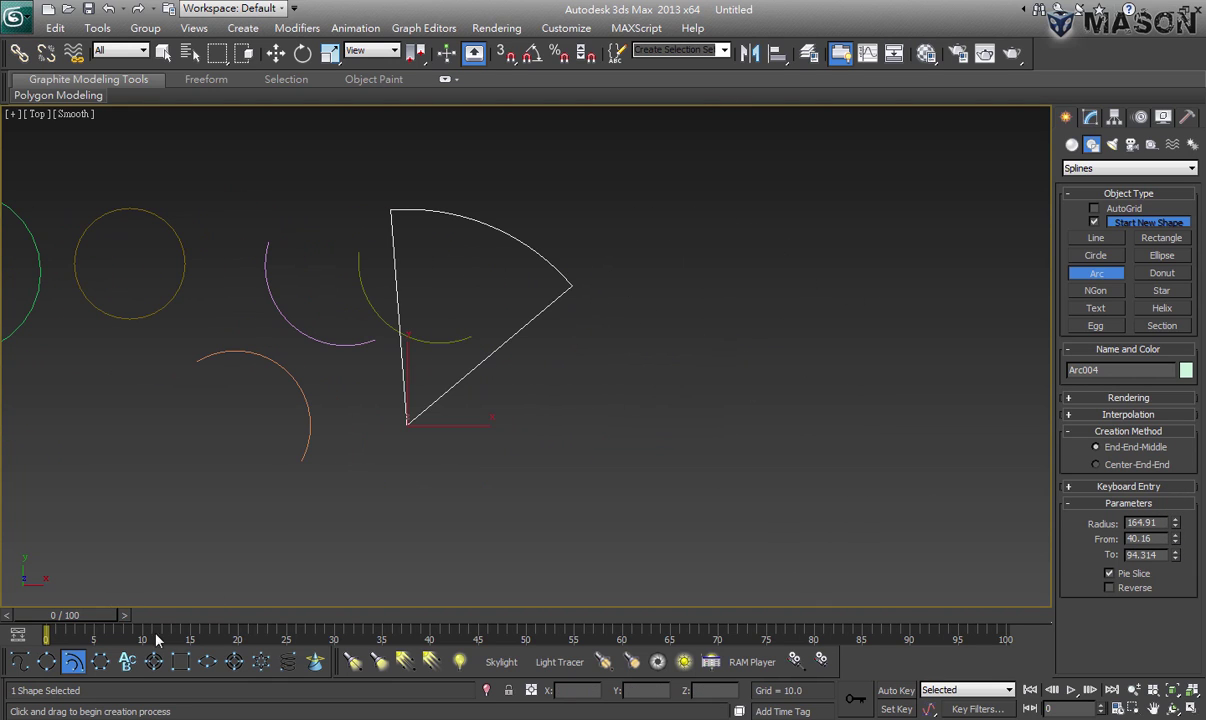
# Draw an NGon beside the wedge and reduce it to a three-sided triangle
pyautogui.click(100, 662)
pyautogui.moveTo(729, 337); pyautogui.dragTo(789, 400)
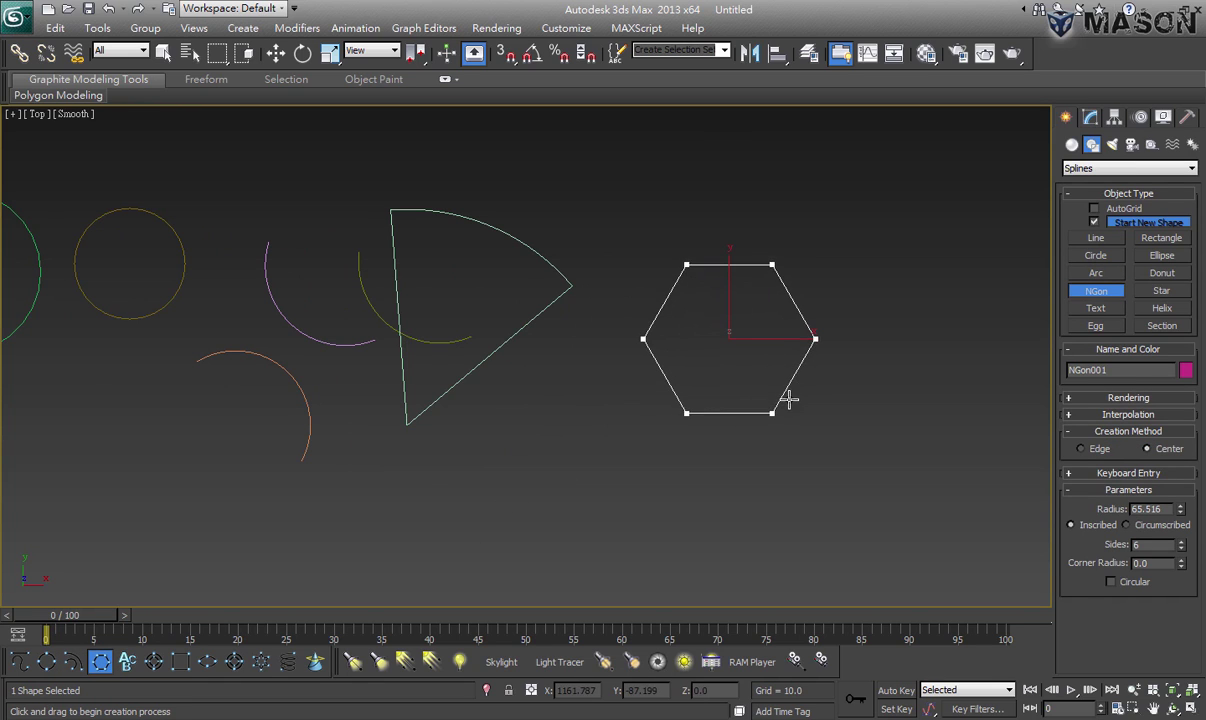
pyautogui.moveTo(1181, 512)
pyautogui.mouseDown()
pyautogui.moveTo(1184, 525)
pyautogui.moveTo(1178, 493)
pyautogui.moveTo(1193, 563)
pyautogui.moveTo(1177, 581)
pyautogui.moveTo(1175, 476)
pyautogui.moveTo(1161, 561)
pyautogui.mouseUp()
pyautogui.scroll(1, 511, 440)
pyautogui.scroll(2, 600, 400)
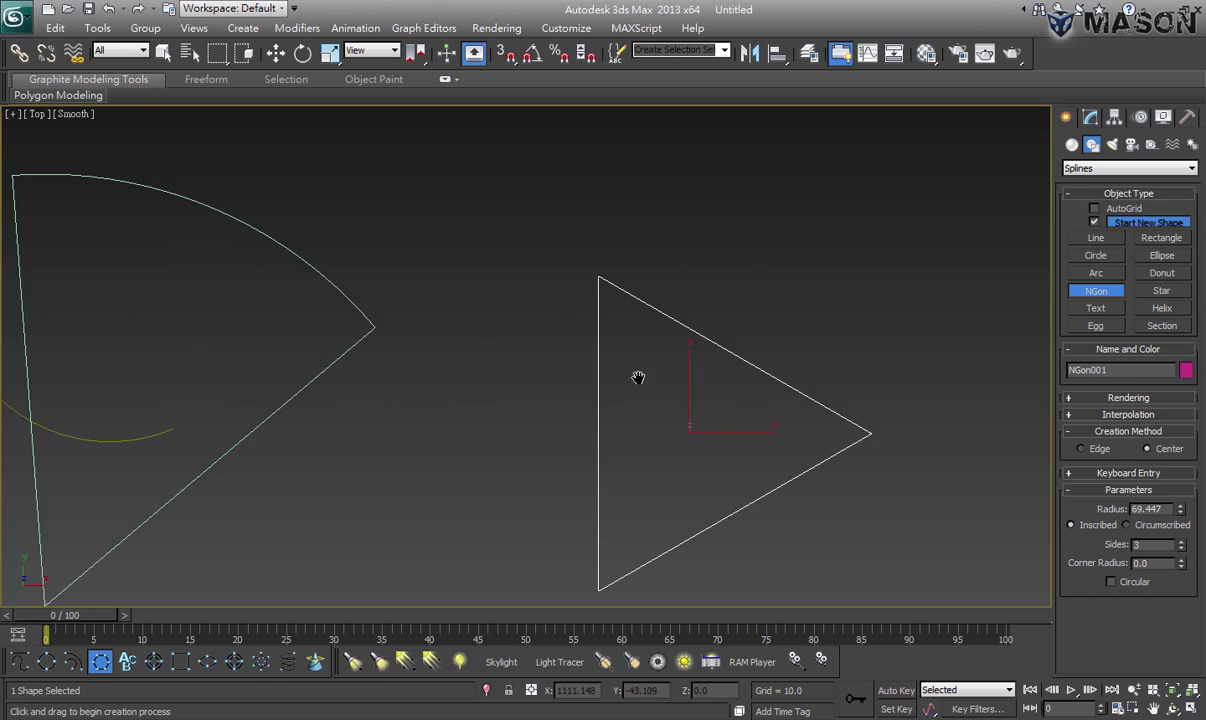
pyautogui.scroll(1, 700, 380)
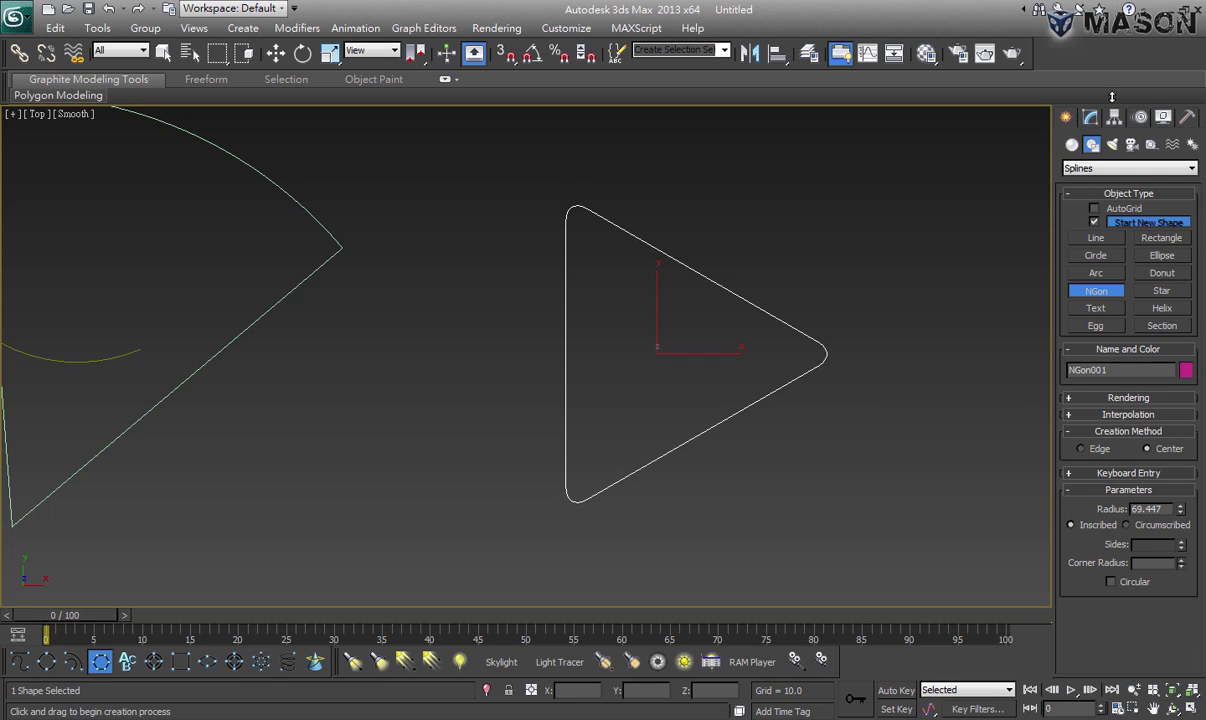
# Try Corner Radius and the Circular option, settling on a corner radius of about 10.49
pyautogui.moveTo(1111, 96); pyautogui.dragTo(1104, 477)
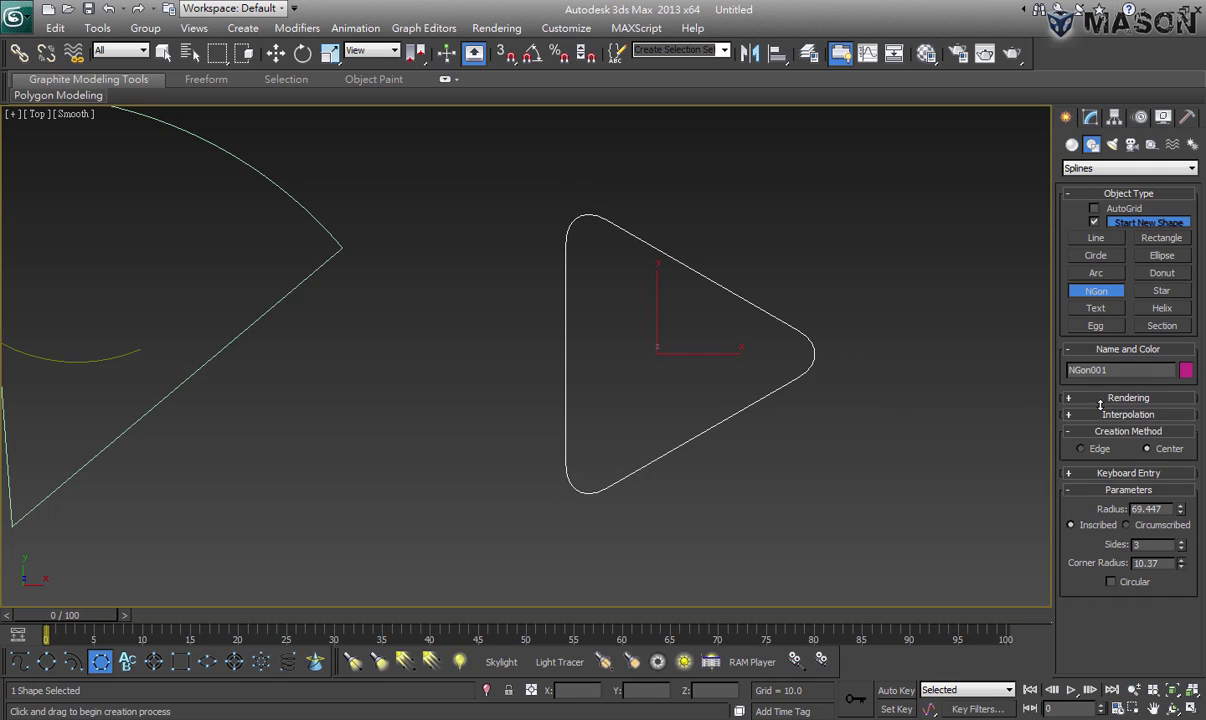
pyautogui.click(1111, 582)
pyautogui.click(1111, 582)
pyautogui.click(1126, 589)
pyautogui.click(1126, 589)
pyautogui.moveTo(1181, 563)
pyautogui.mouseDown()
pyautogui.moveTo(1179, 547)
pyautogui.moveTo(1155, 545)
pyautogui.moveTo(1163, 418)
pyautogui.mouseUp()
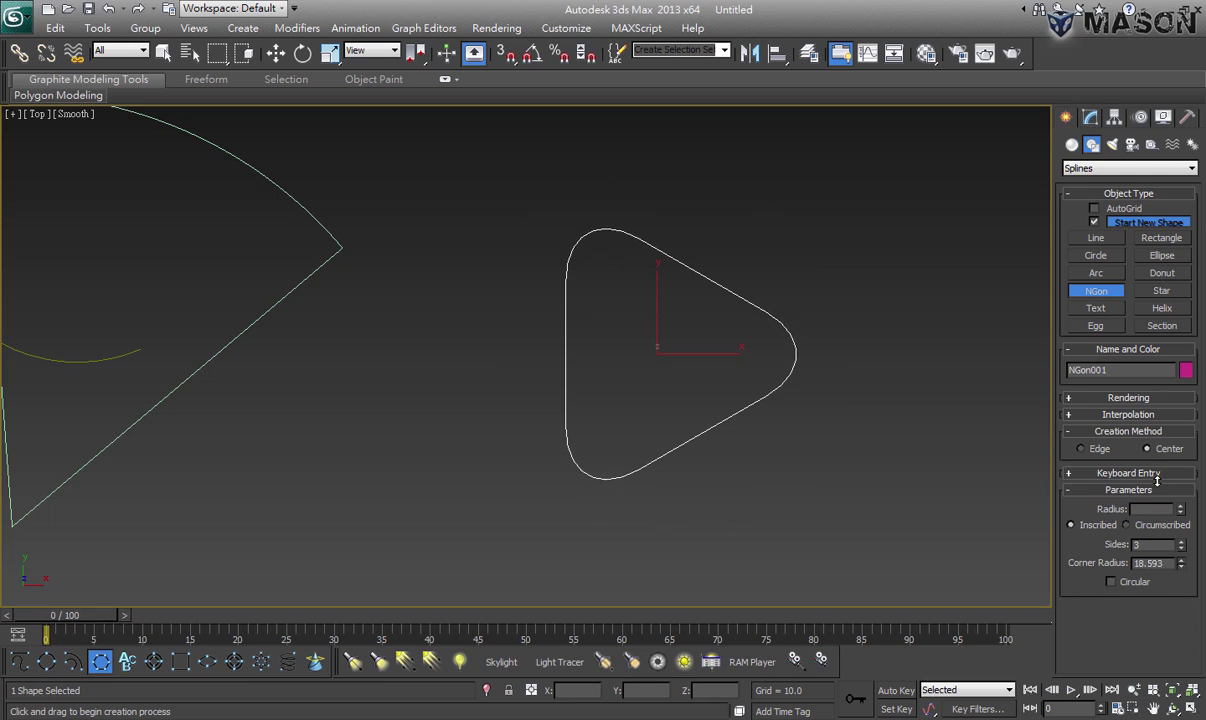
pyautogui.moveTo(1161, 326); pyautogui.dragTo(1165, 165)
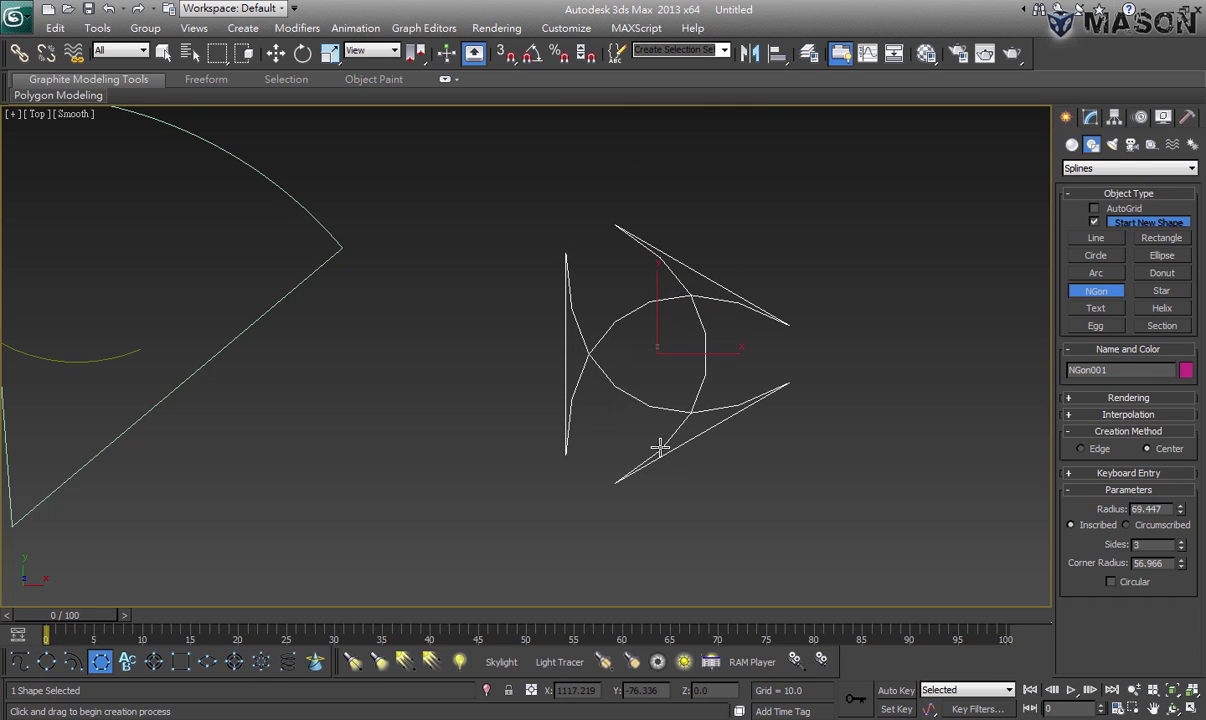
pyautogui.rightClick(1181, 566)
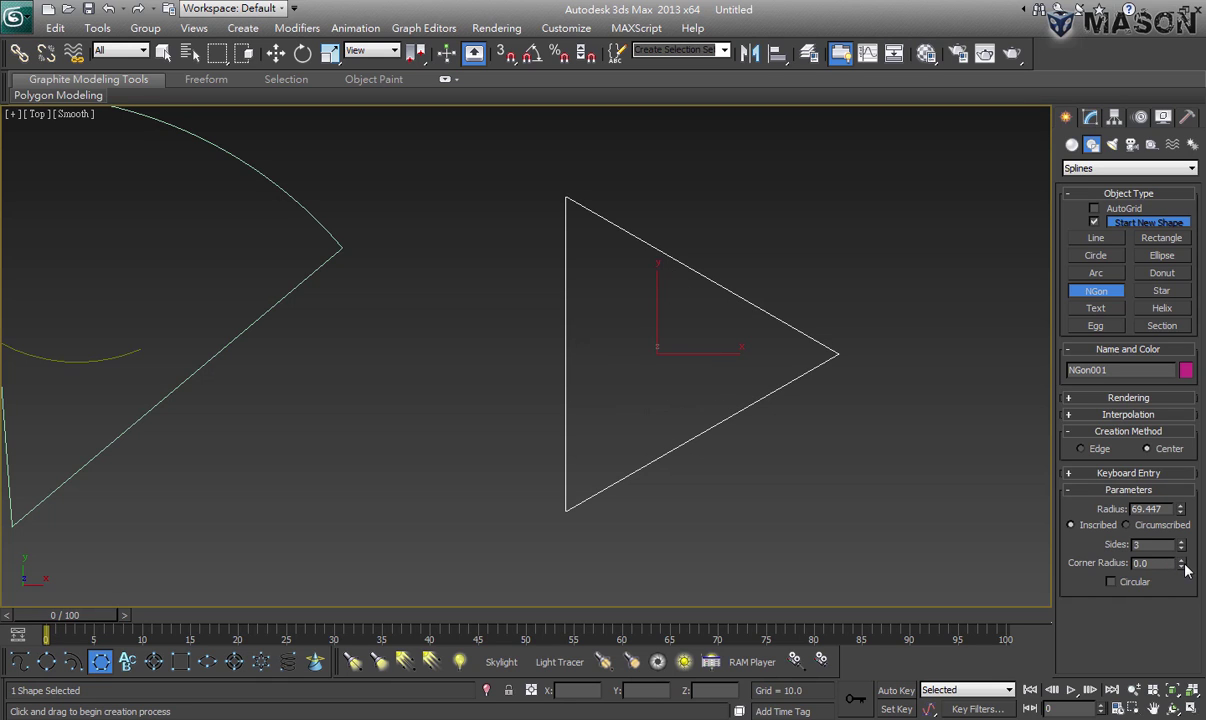
pyautogui.moveTo(1181, 563)
pyautogui.mouseDown()
pyautogui.moveTo(1199, 607)
pyautogui.moveTo(1053, 429)
pyautogui.mouseUp()
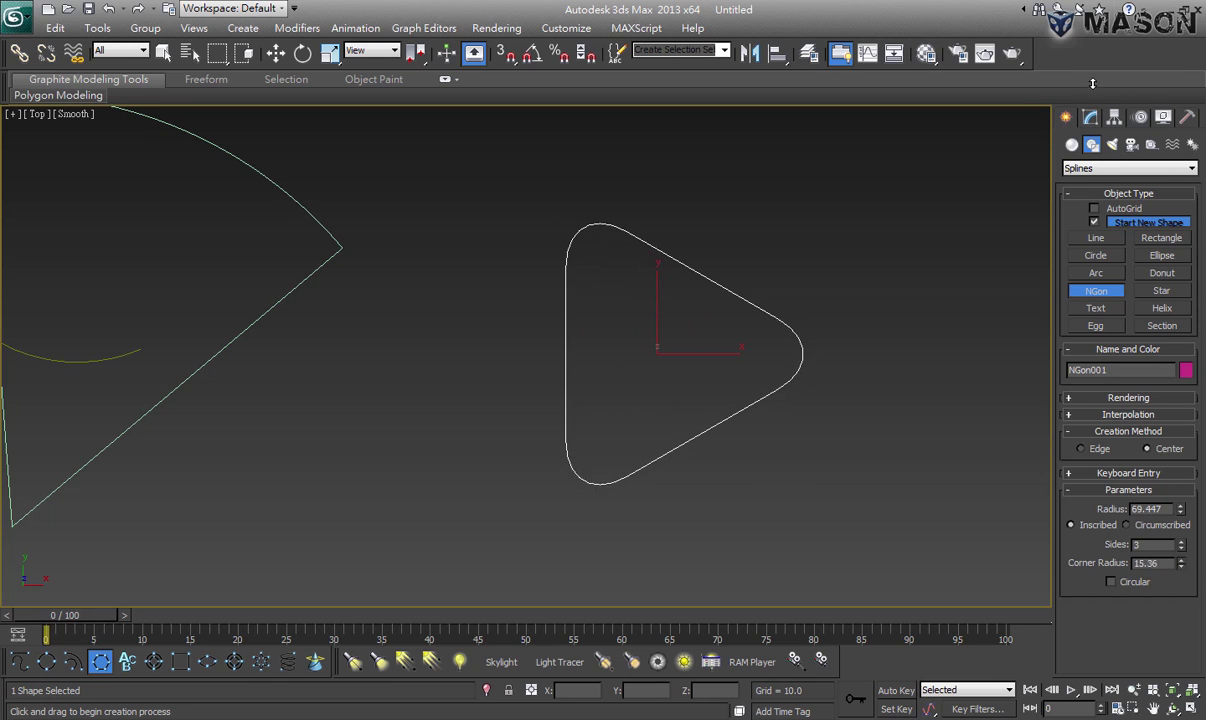
# Increase the sides to 5 to make a rounded pentagon, then pan for space
pyautogui.click(1183, 543)
pyautogui.click(1183, 543)
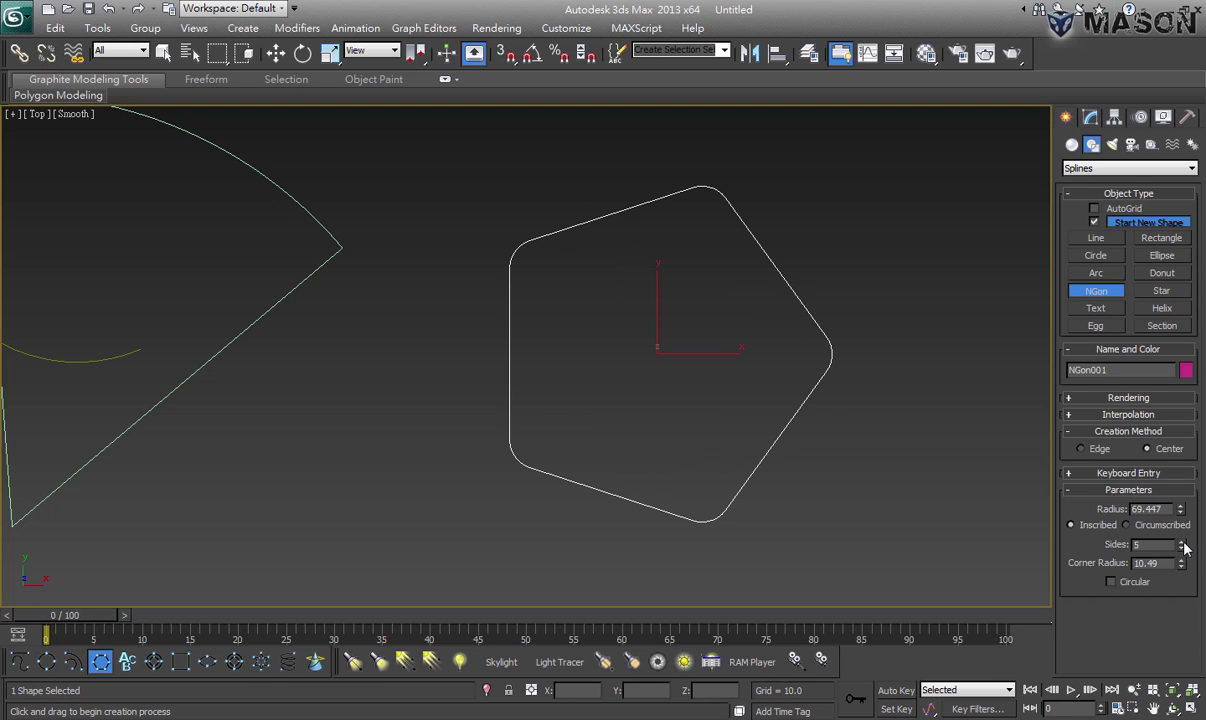
pyautogui.moveTo(794, 416); pyautogui.dragTo(518, 451, button='middle')
# Place a MAX Text shape in empty space beside the pentagon
pyautogui.click(127, 661)
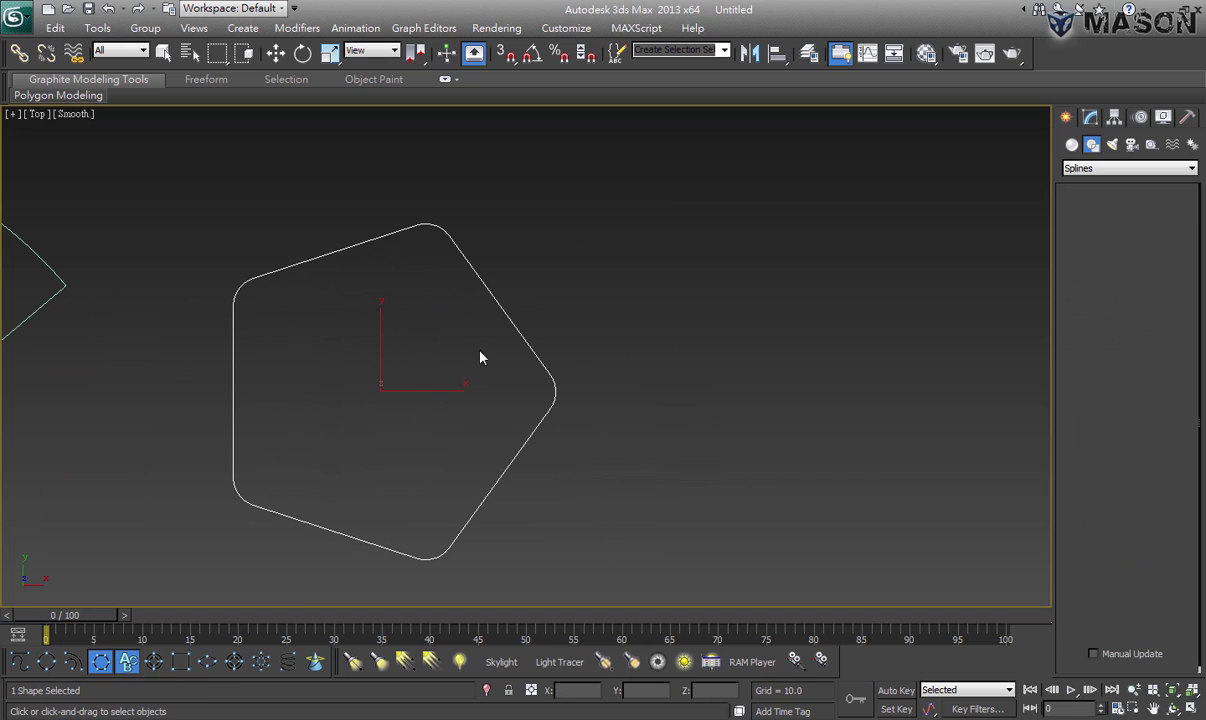
pyautogui.moveTo(586, 355); pyautogui.dragTo(479, 358, button='middle')
pyautogui.scroll(-2, 540, 400)
pyautogui.moveTo(566, 399); pyautogui.dragTo(320, 377, button='middle')
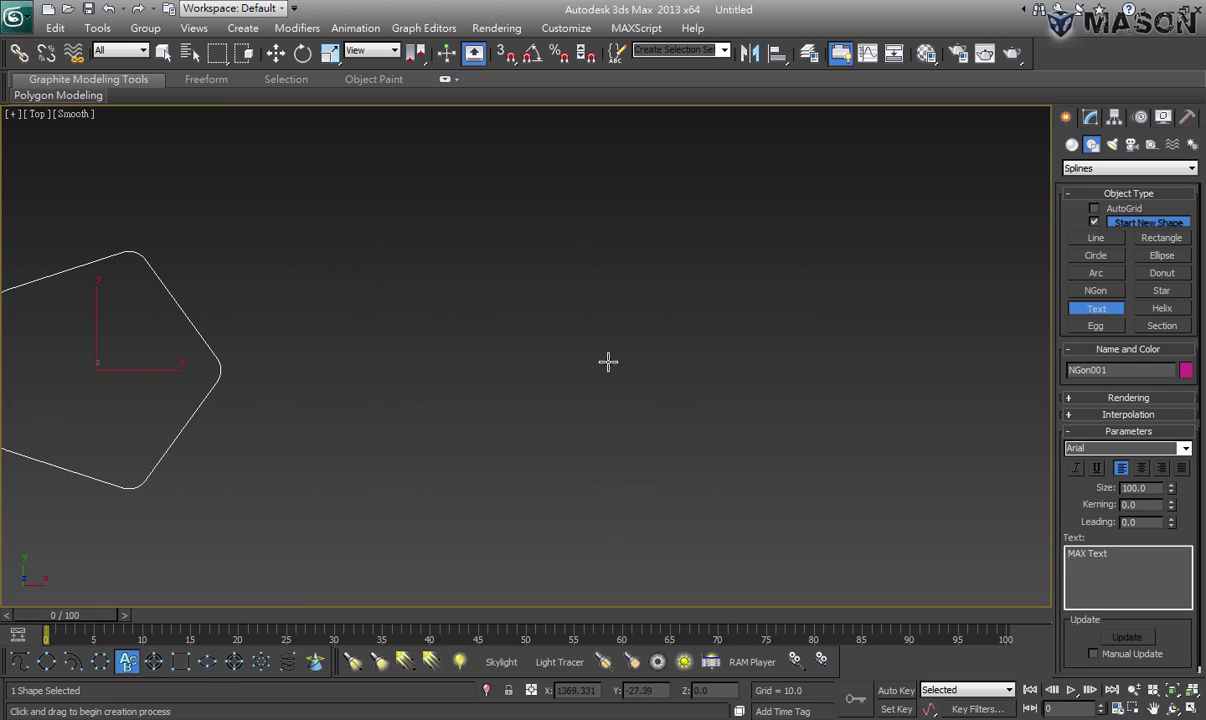
pyautogui.moveTo(608, 362); pyautogui.dragTo(663, 328)
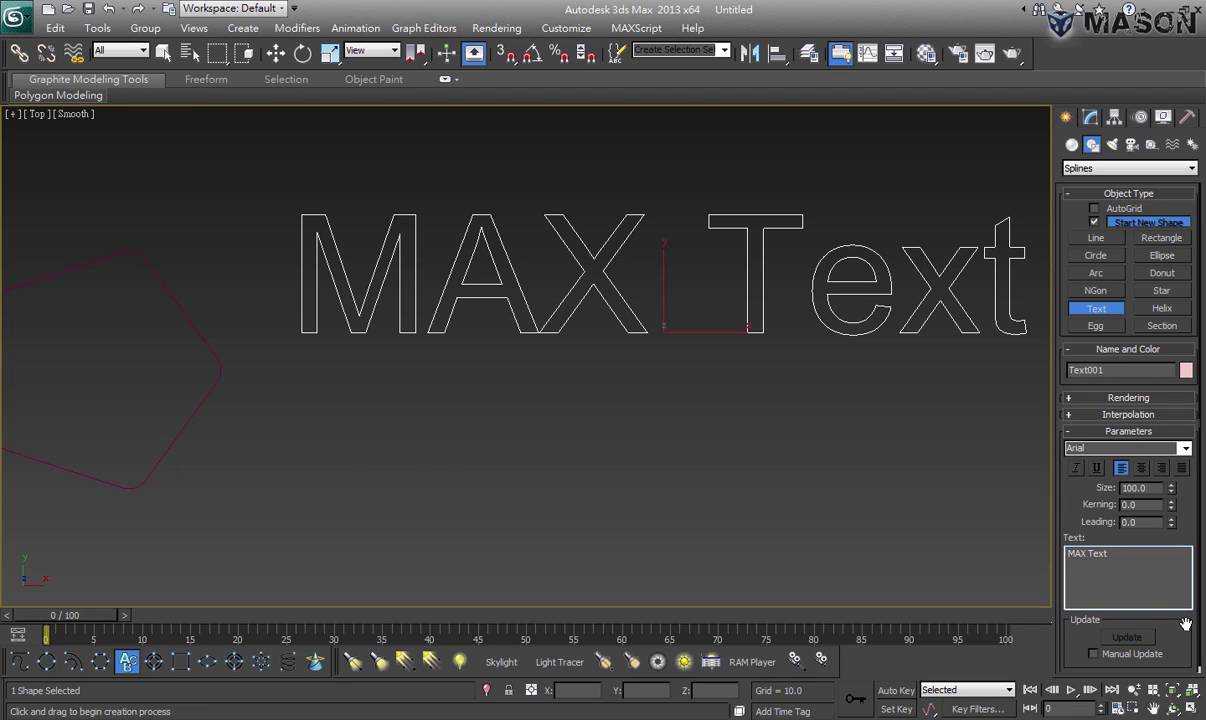
# Add the lines 123456 and 中文 below MAX Text in the text box
pyautogui.press('Return')
pyautogui.write('123456')
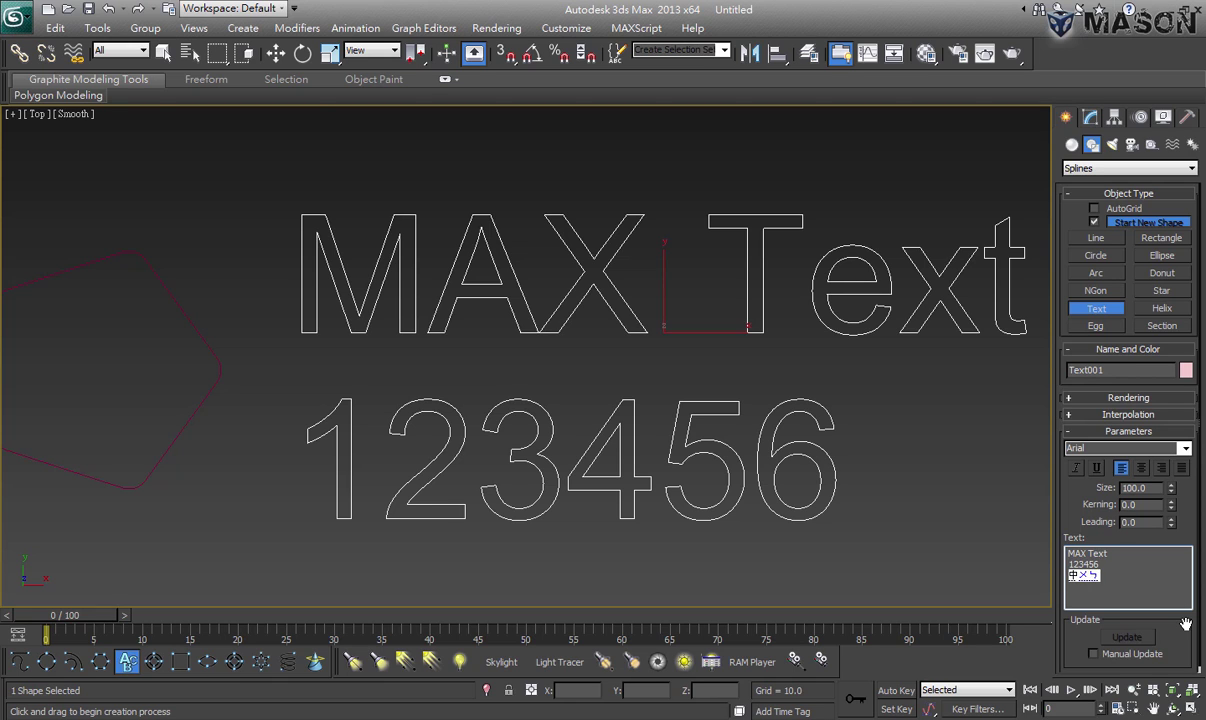
pyautogui.press('Return')
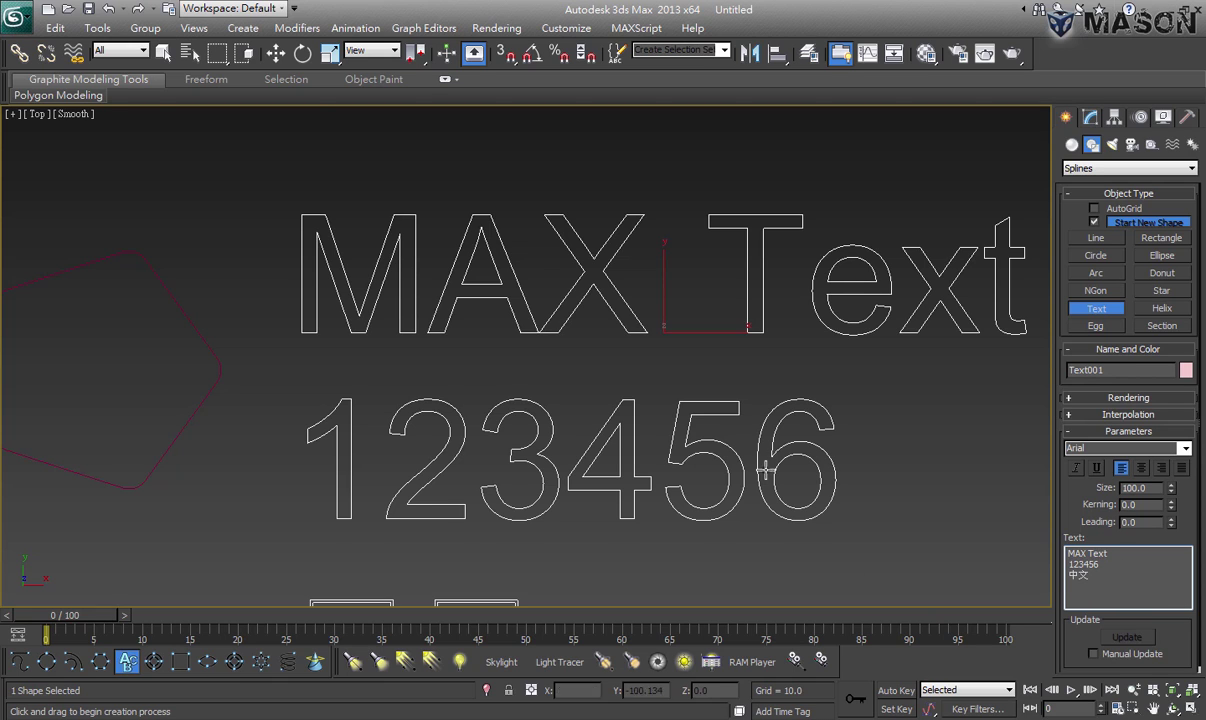
pyautogui.scroll(-2, 763, 470)
pyautogui.scroll(-2, 740, 420)
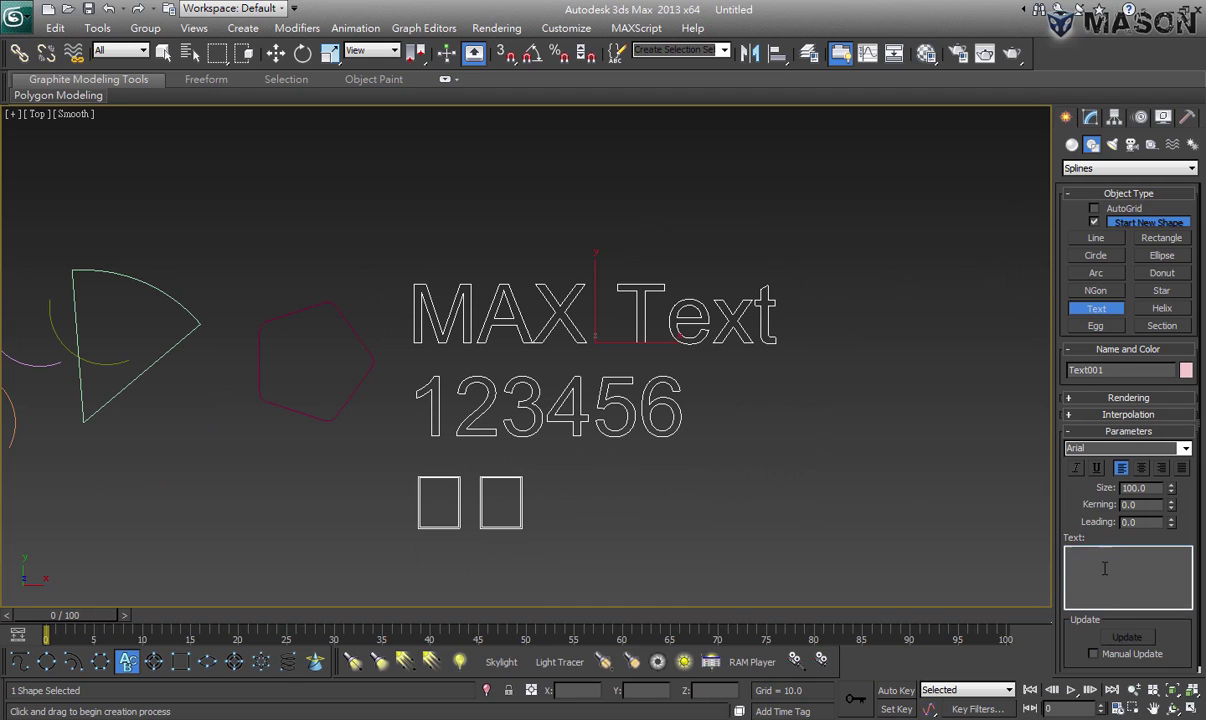
pyautogui.moveTo(1068, 552)
pyautogui.mouseDown()
pyautogui.moveTo(1098, 580)
pyautogui.moveTo(1070, 551)
pyautogui.mouseUp()
# Switch the text font to the rounded 華康兒風體W3 so Chinese characters display
pyautogui.click(1185, 449)
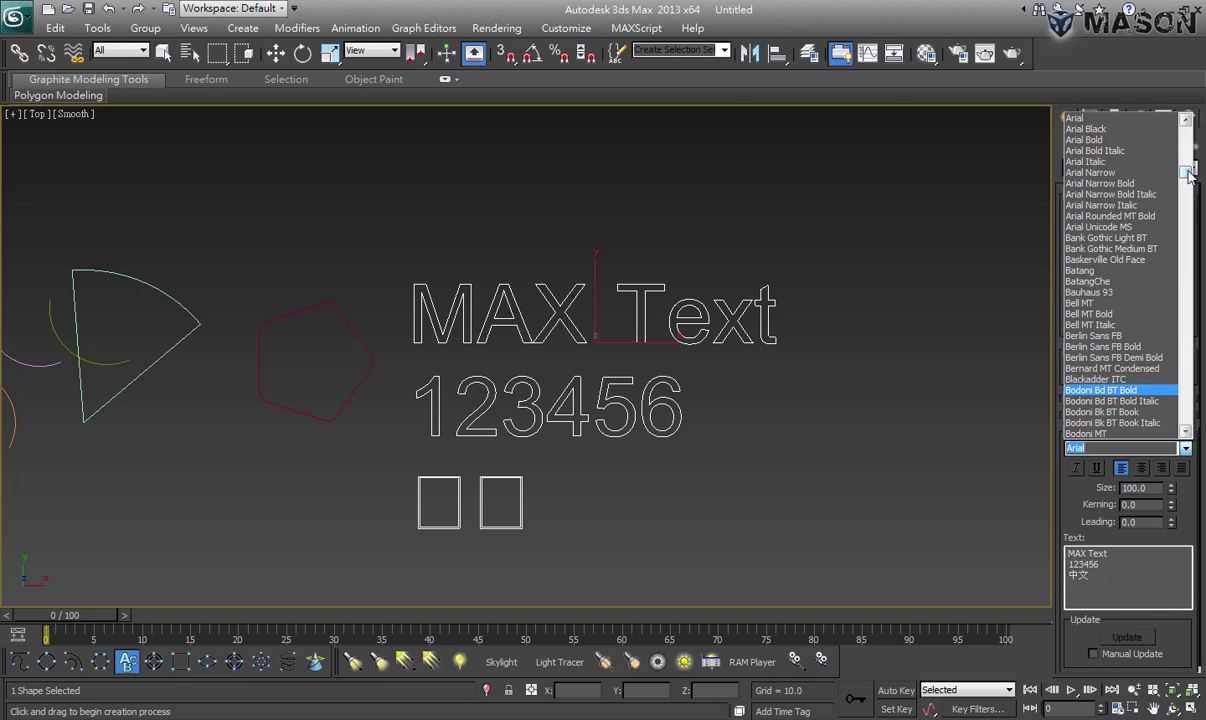
pyautogui.moveTo(1188, 174); pyautogui.dragTo(1181, 425)
pyautogui.click(1100, 375)
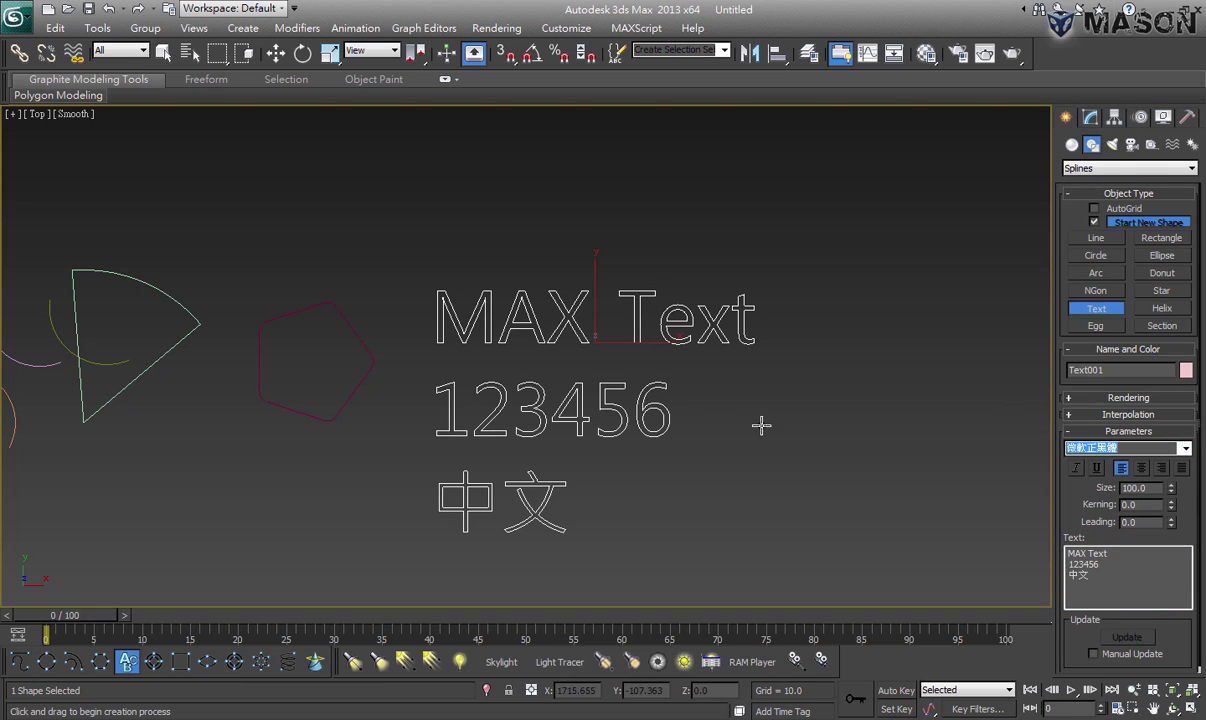
pyautogui.moveTo(761, 425); pyautogui.dragTo(727, 421, button='middle')
pyautogui.click(1182, 448)
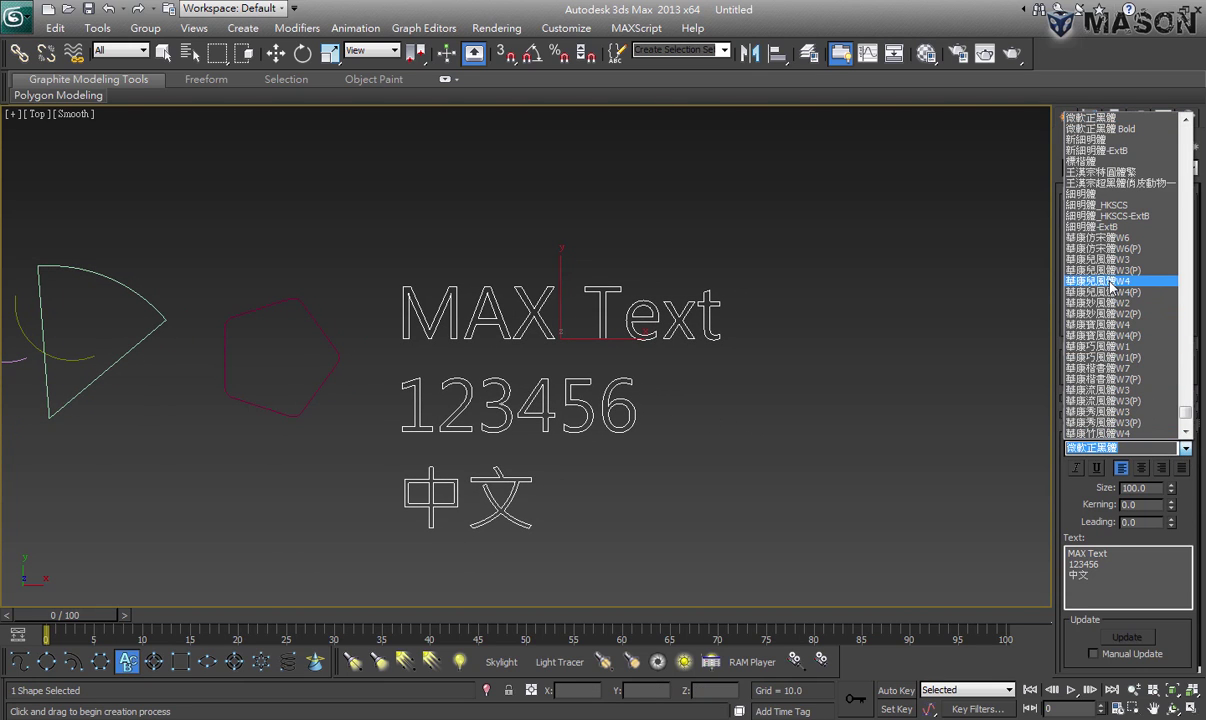
pyautogui.click(1110, 282)
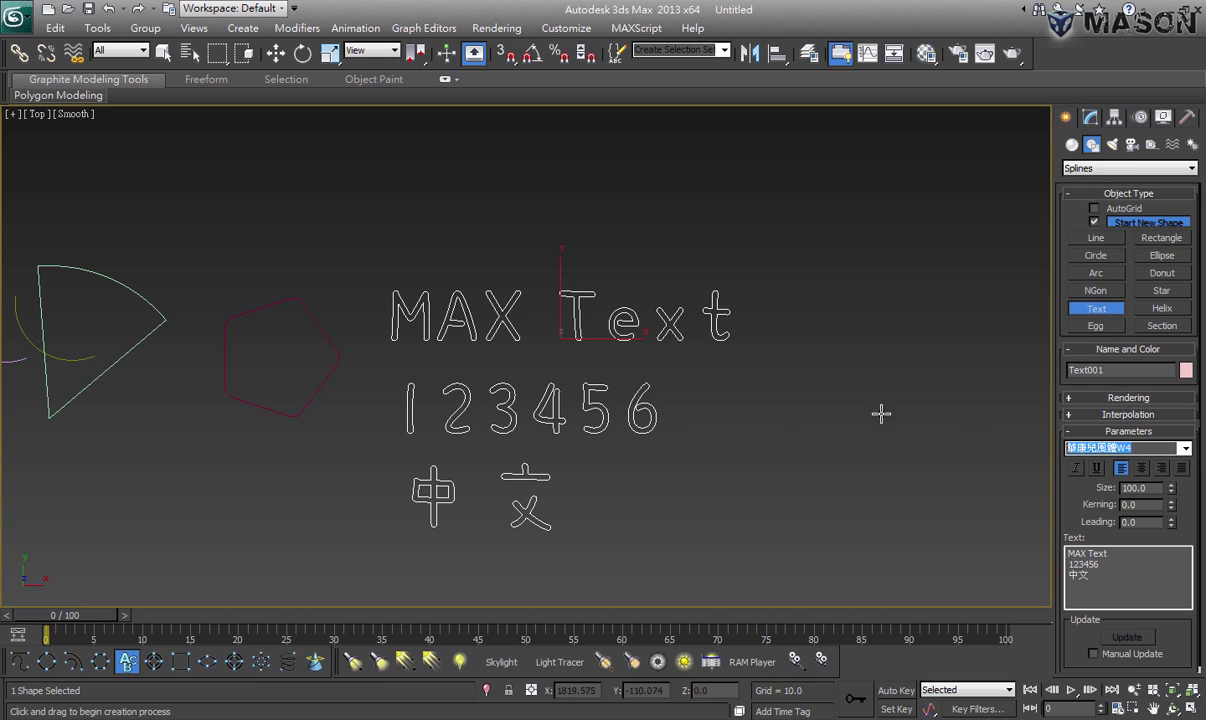
pyautogui.press('Up')
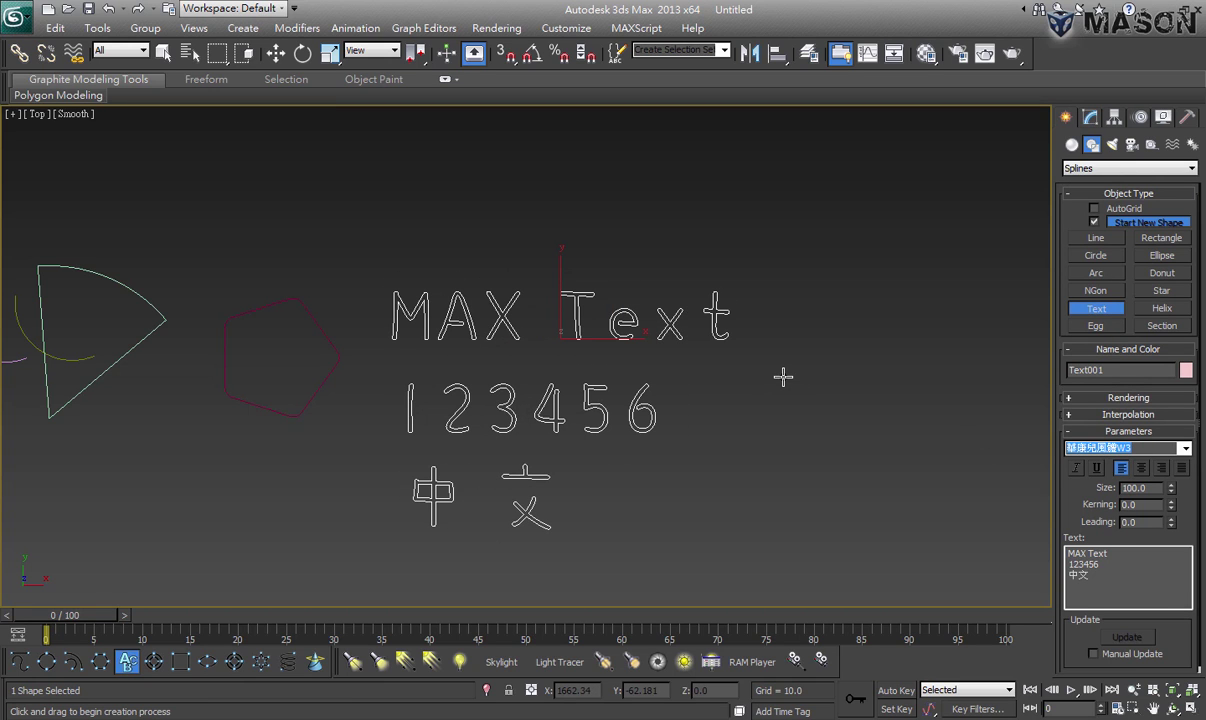
pyautogui.rightClick(791, 381)
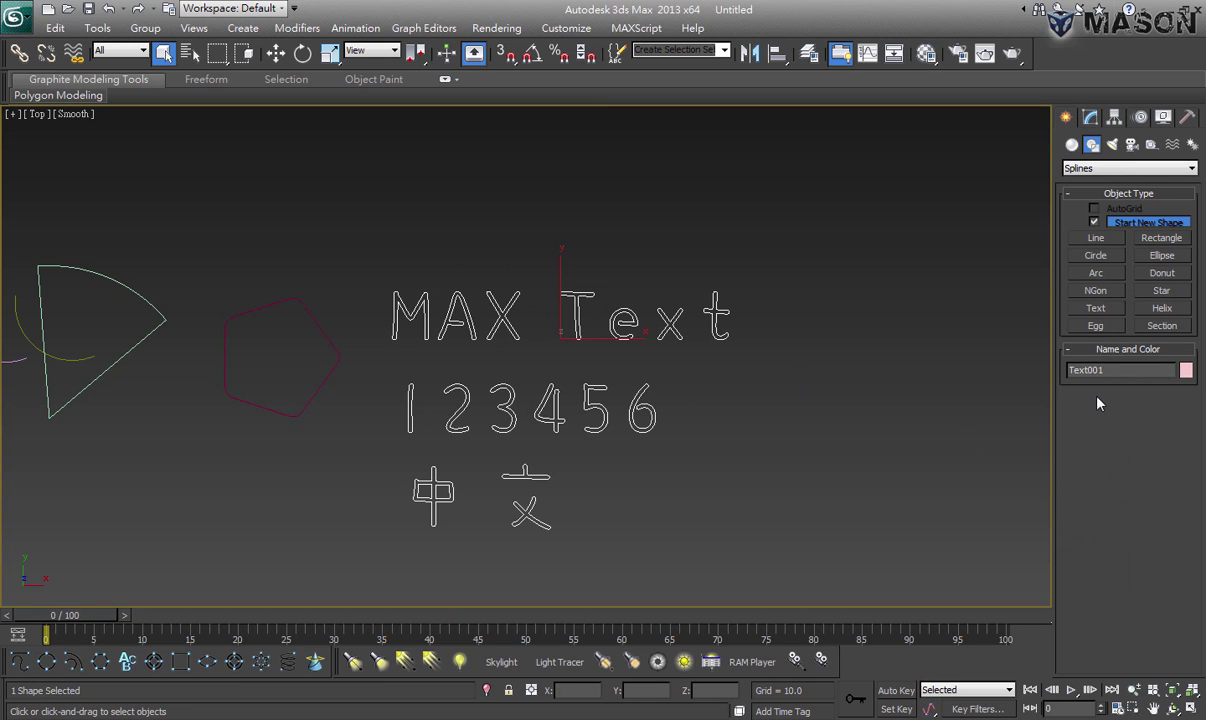
# Browse the font list and set Text001 to 微軟正黑體 Bold
pyautogui.moveTo(761, 258); pyautogui.dragTo(729, 205, button='middle')
pyautogui.scroll(2, 664, 216)
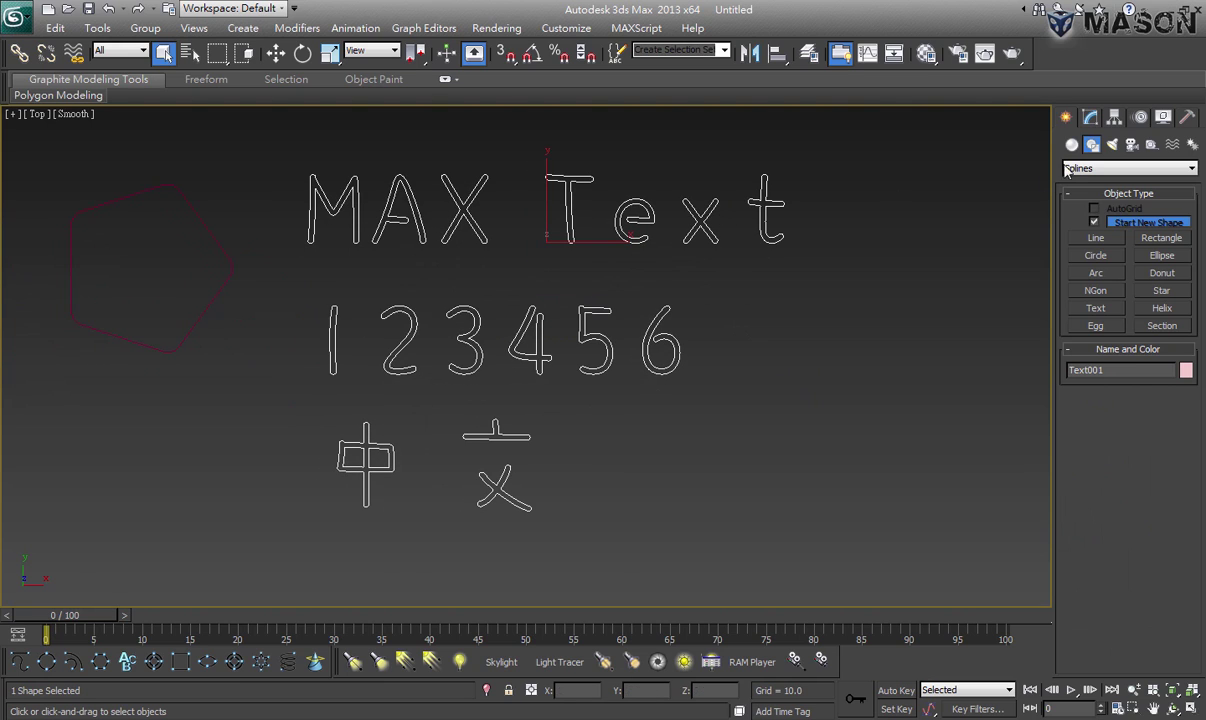
pyautogui.click(1091, 118)
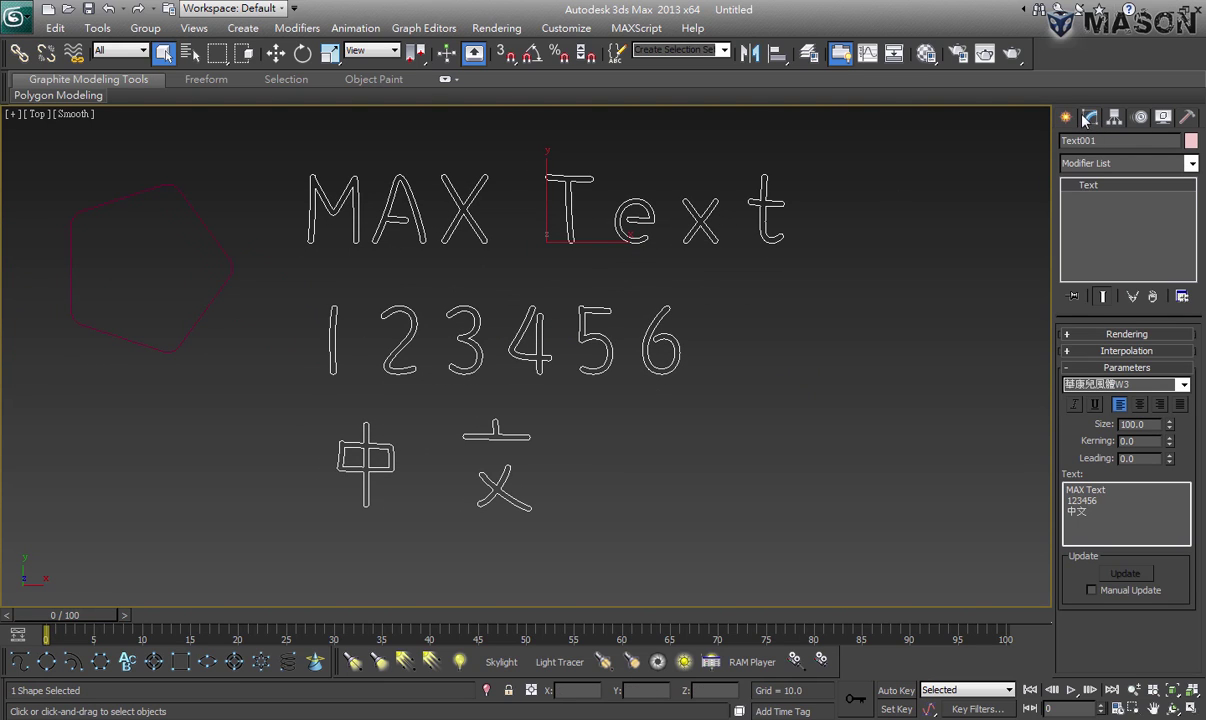
pyautogui.click(1124, 384)
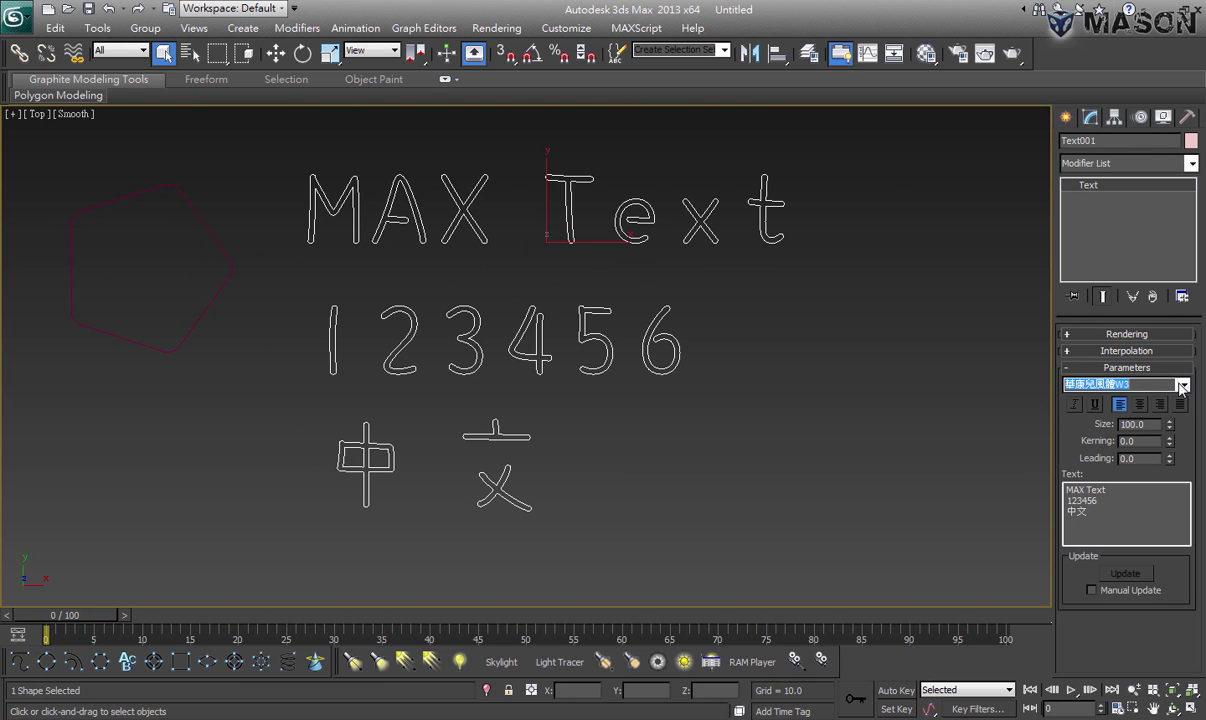
pyautogui.click(1181, 386)
pyautogui.click(1181, 388)
pyautogui.press('Up')
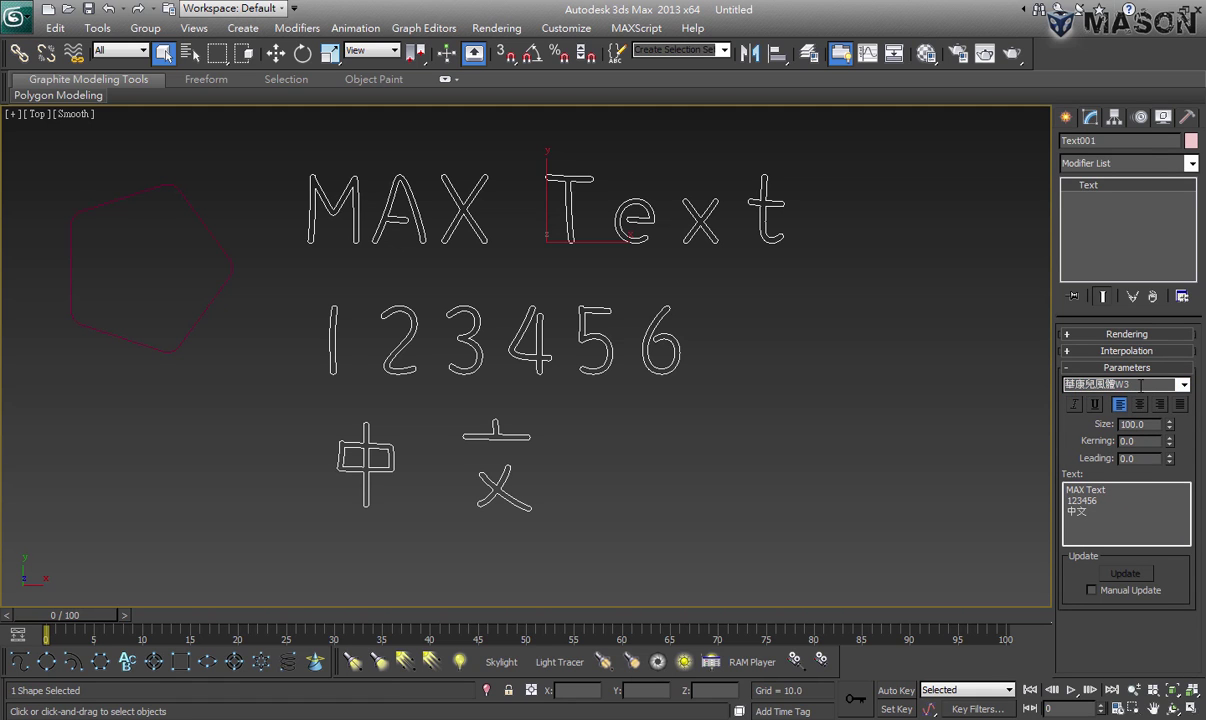
pyautogui.press('Up')
pyautogui.press('Up')
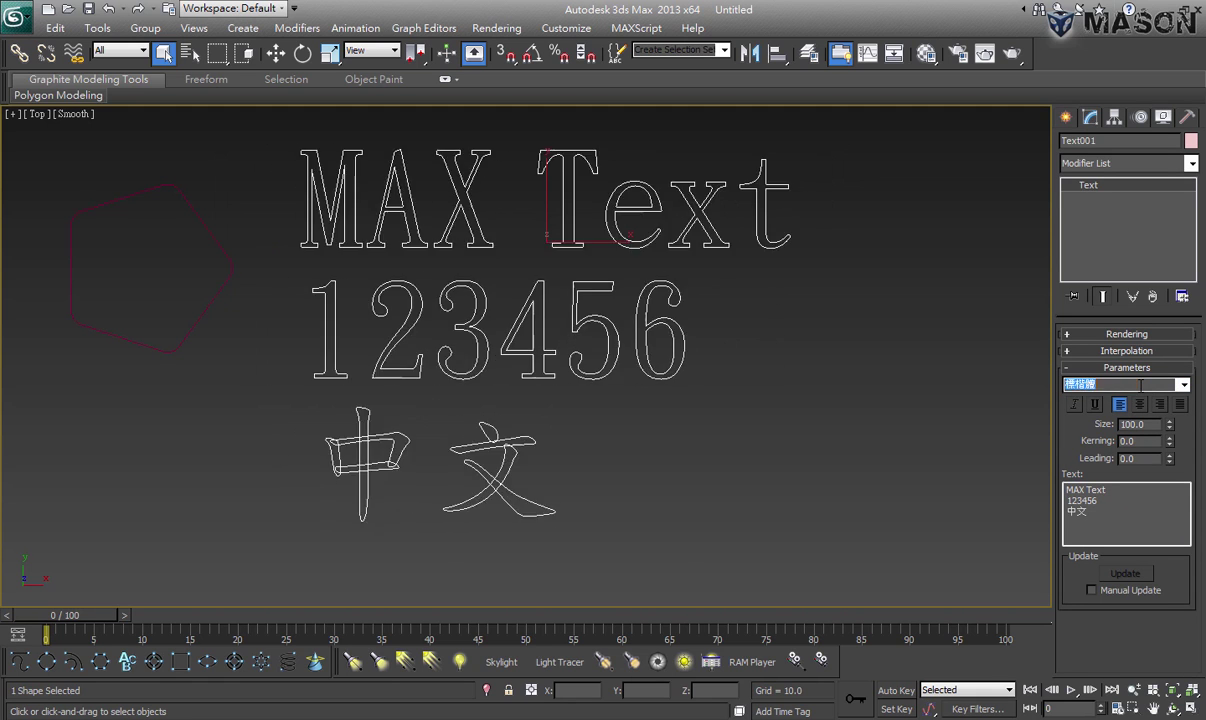
pyautogui.press('Up')
pyautogui.press('Up')
pyautogui.press('Up')
pyautogui.press('Up')
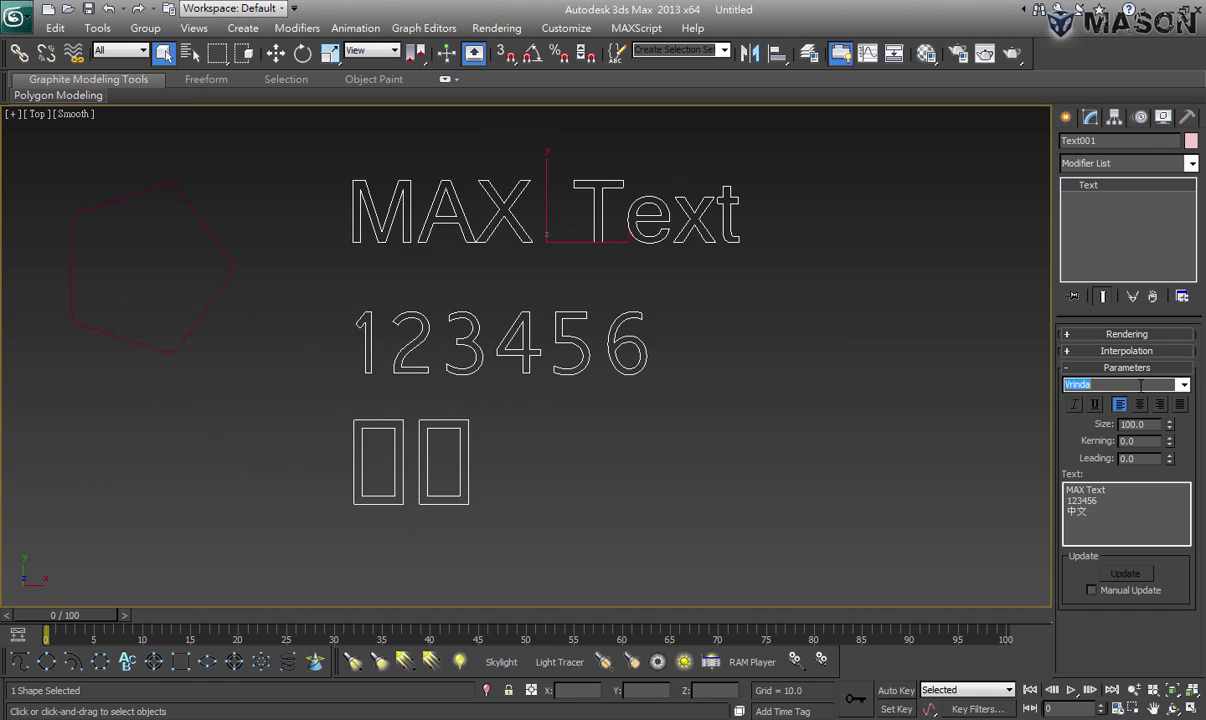
pyautogui.press('Up')
pyautogui.press('Up')
pyautogui.press('Down')
pyautogui.press('Down')
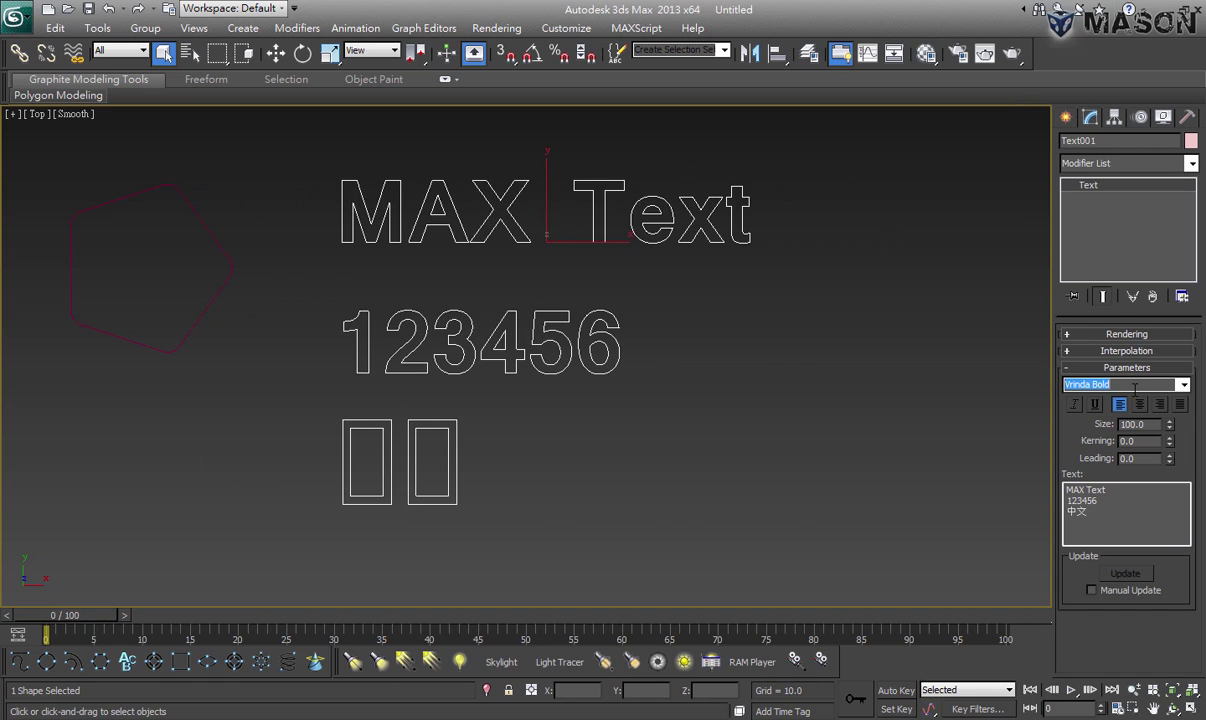
pyautogui.press('Down')
pyautogui.press('Down')
pyautogui.press('Down')
pyautogui.press('Down')
pyautogui.press('Down')
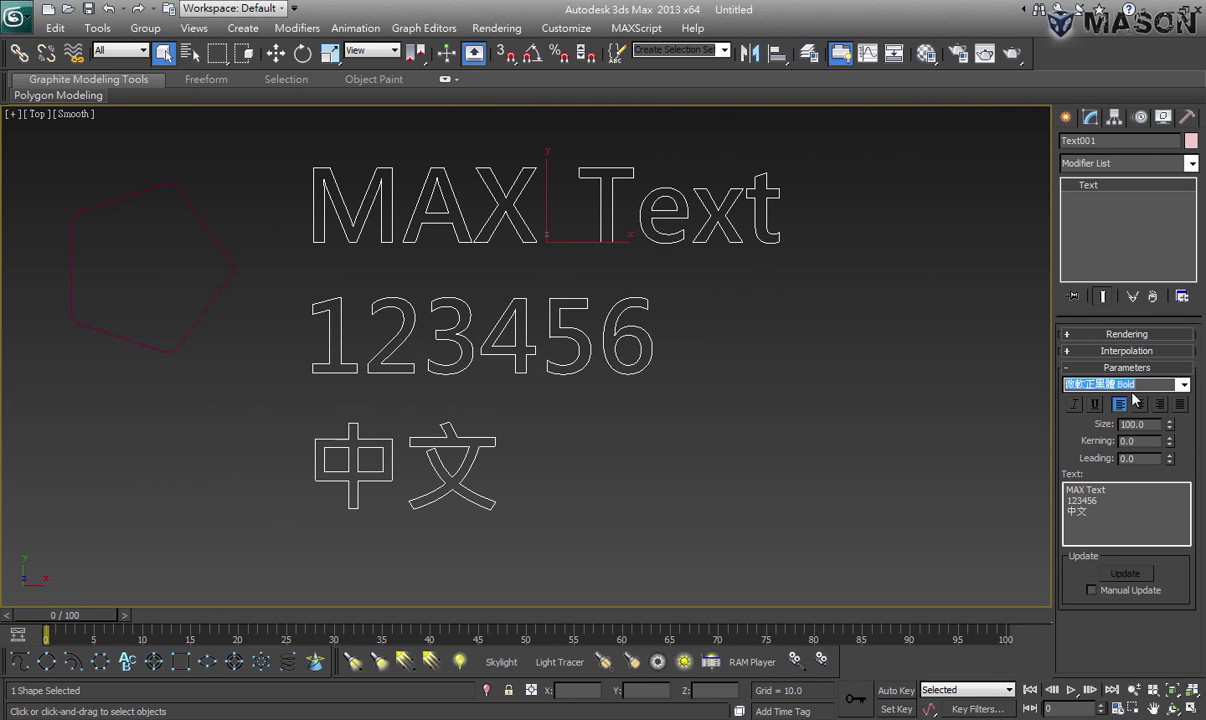
# Set the text size to 89 and keep it left-aligned without italic or underline
pyautogui.moveTo(1168, 430); pyautogui.dragTo(1100, 418)
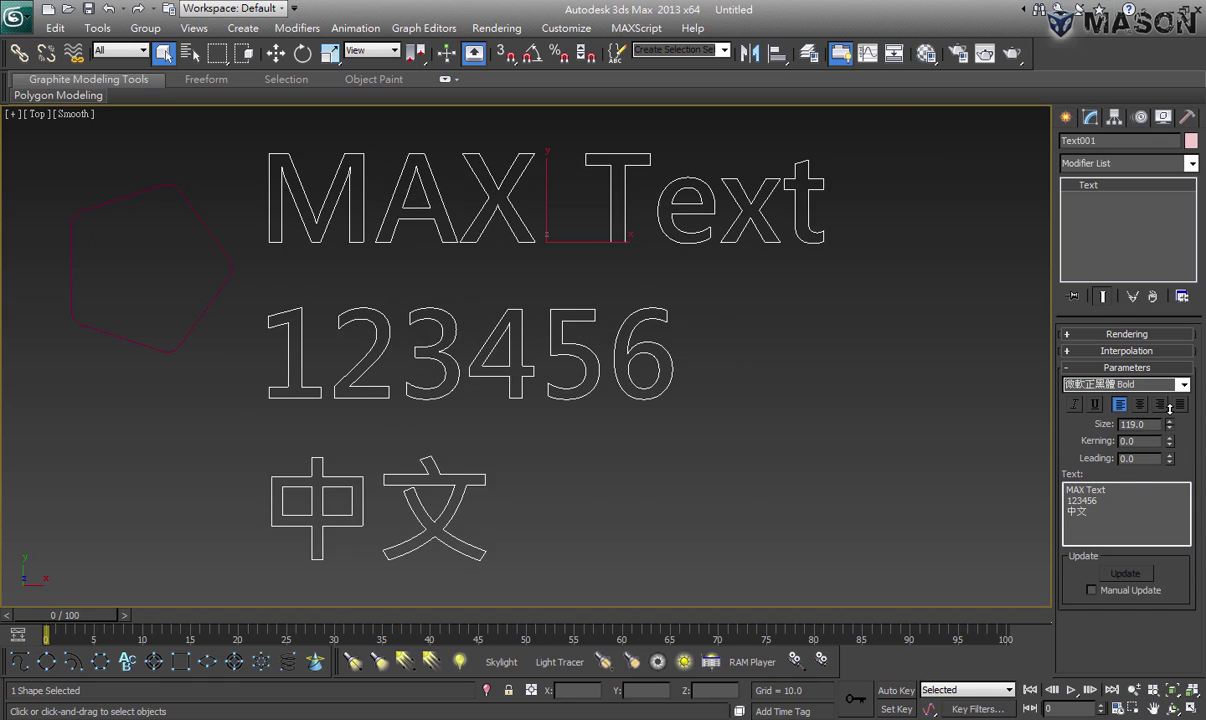
pyautogui.click(1075, 404)
pyautogui.click(1075, 404)
pyautogui.click(1095, 404)
pyautogui.click(1095, 404)
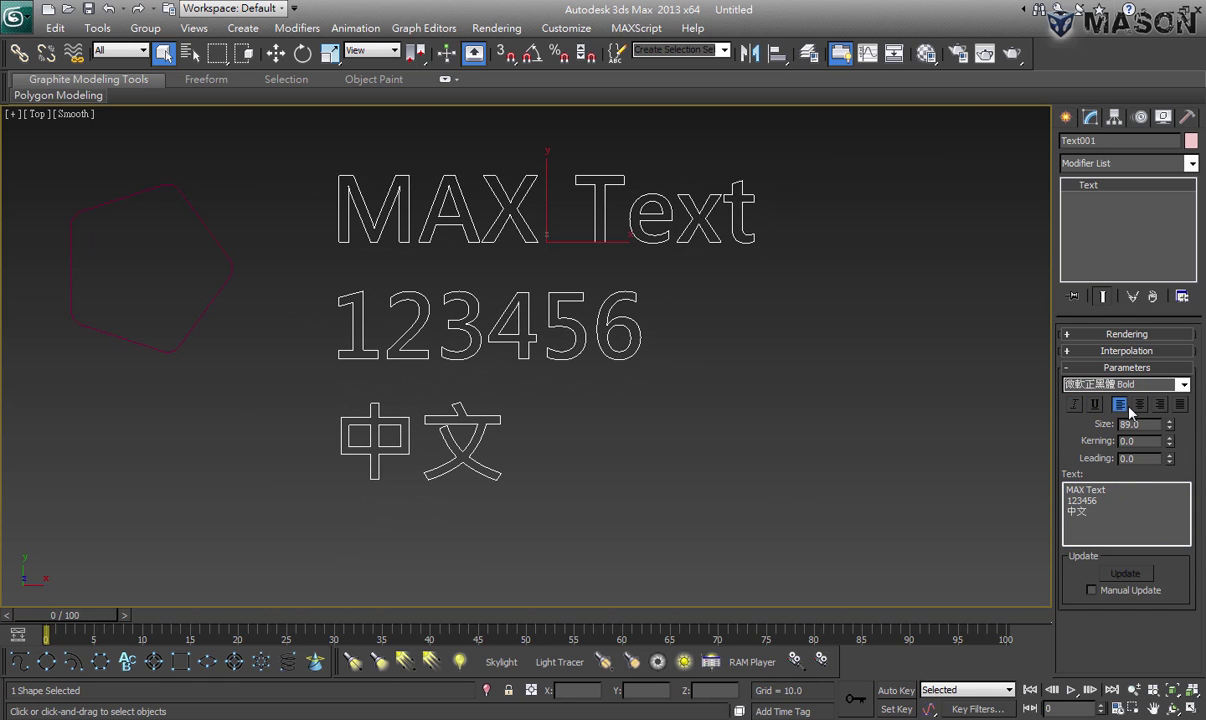
pyautogui.click(1139, 404)
pyautogui.click(1159, 404)
pyautogui.click(1180, 404)
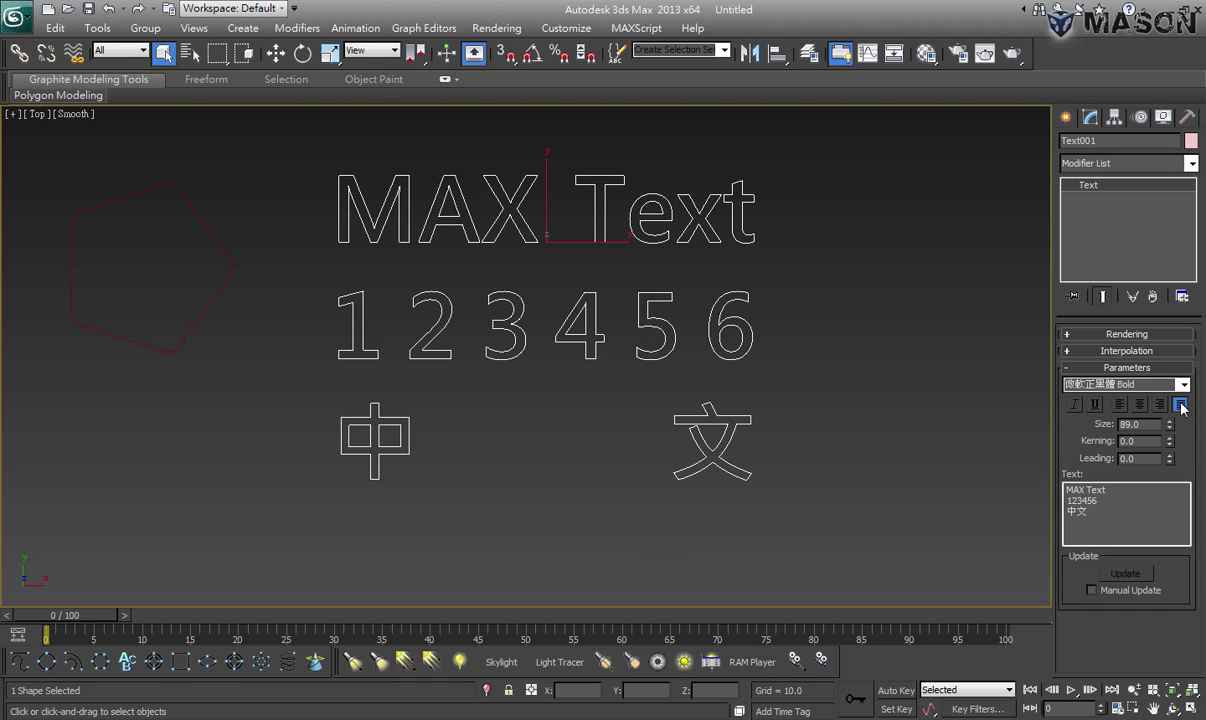
pyautogui.click(1119, 404)
# Set kerning to 0.45 and leading to -12.42 to tighten the lines
pyautogui.moveTo(1169, 440); pyautogui.dragTo(1168, 320)
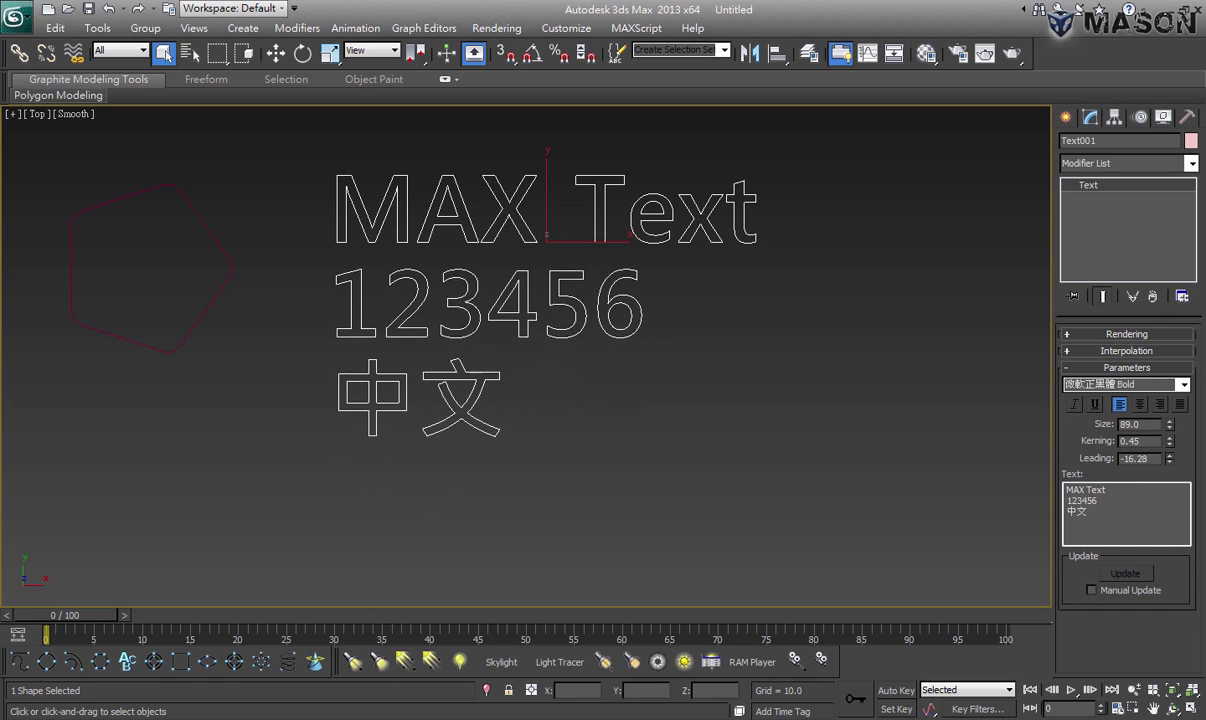
pyautogui.moveTo(1168, 458); pyautogui.dragTo(1168, 500)
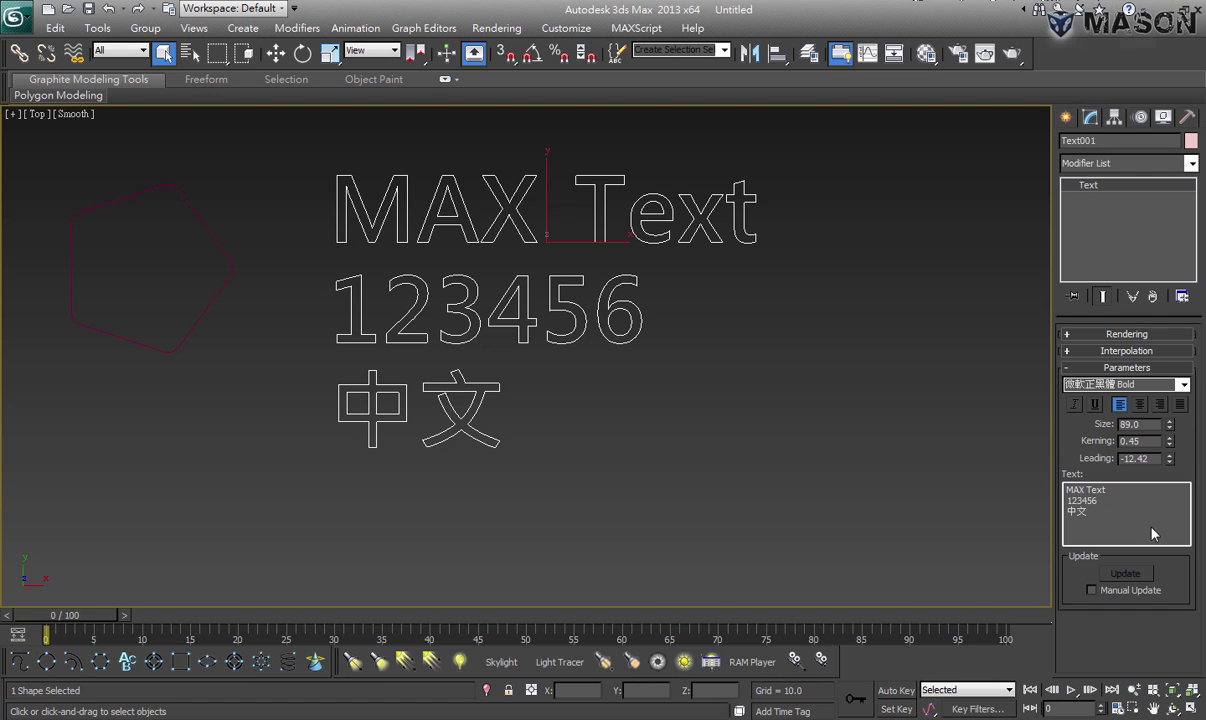
pyautogui.moveTo(767, 372); pyautogui.dragTo(730, 396, button='middle')
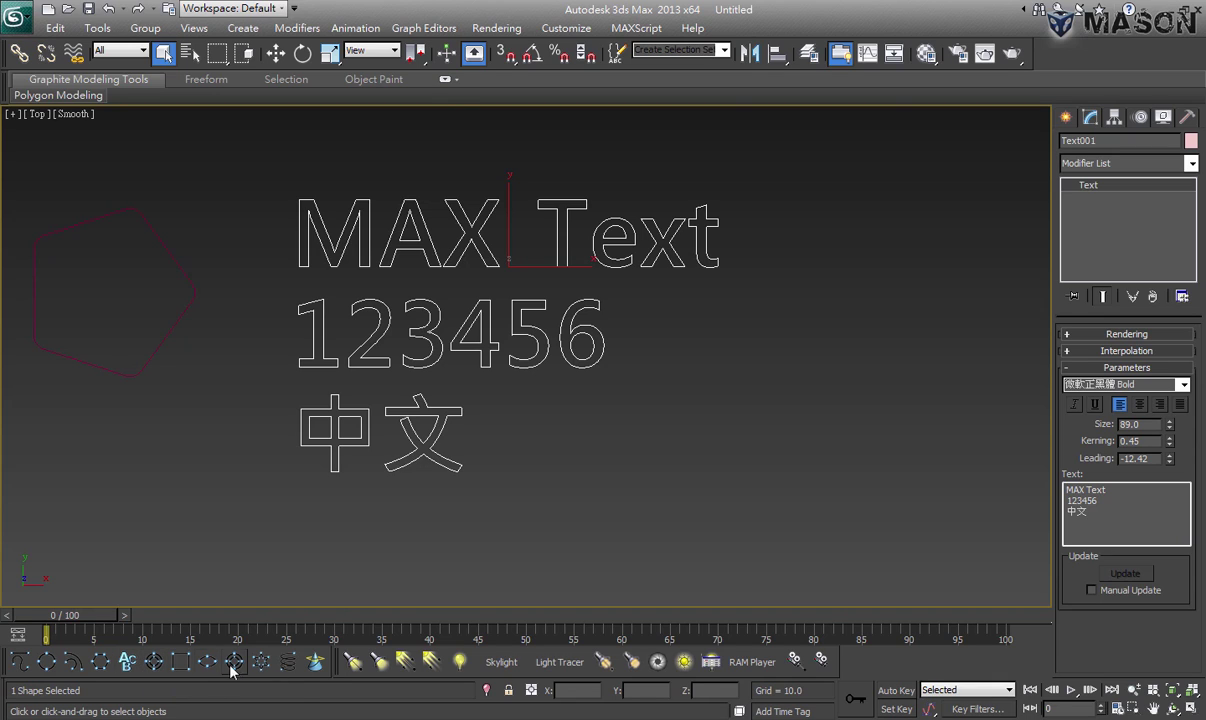
# Draw an egg-shaped spline to the right of the text
pyautogui.click(154, 662)
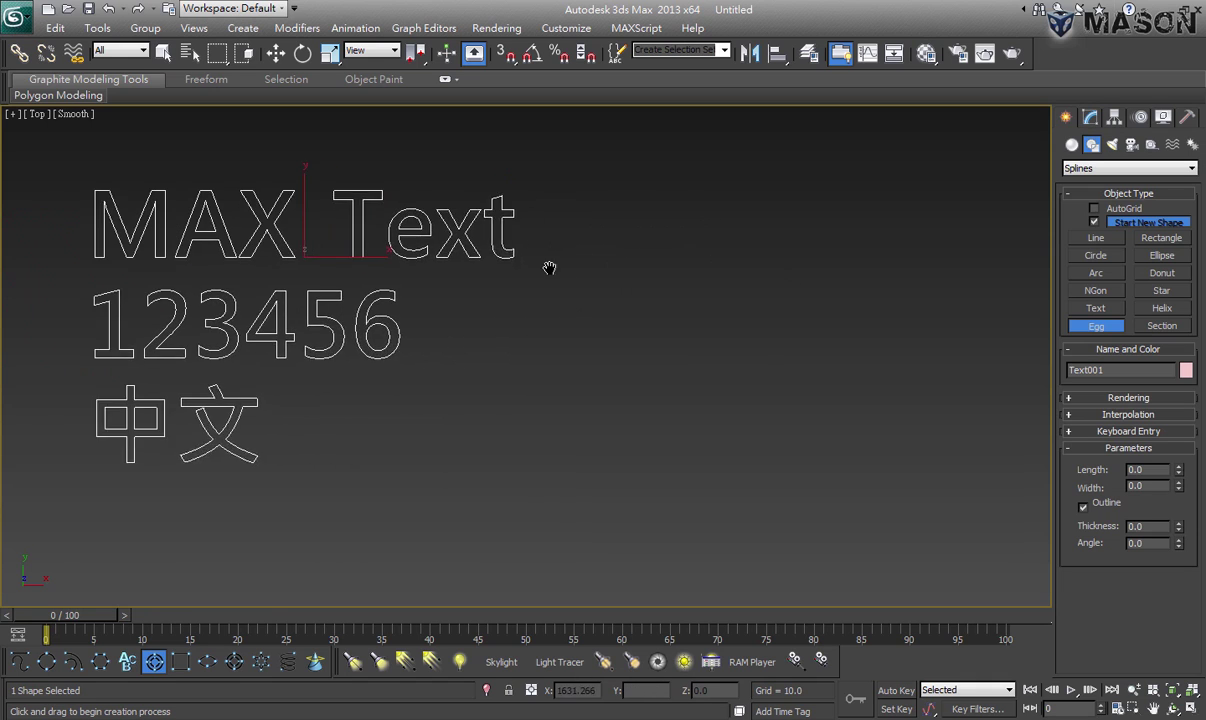
pyautogui.moveTo(786, 286); pyautogui.dragTo(552, 269, button='middle')
pyautogui.moveTo(646, 342)
pyautogui.mouseDown()
pyautogui.moveTo(672, 388)
pyautogui.moveTo(645, 219)
pyautogui.mouseUp()
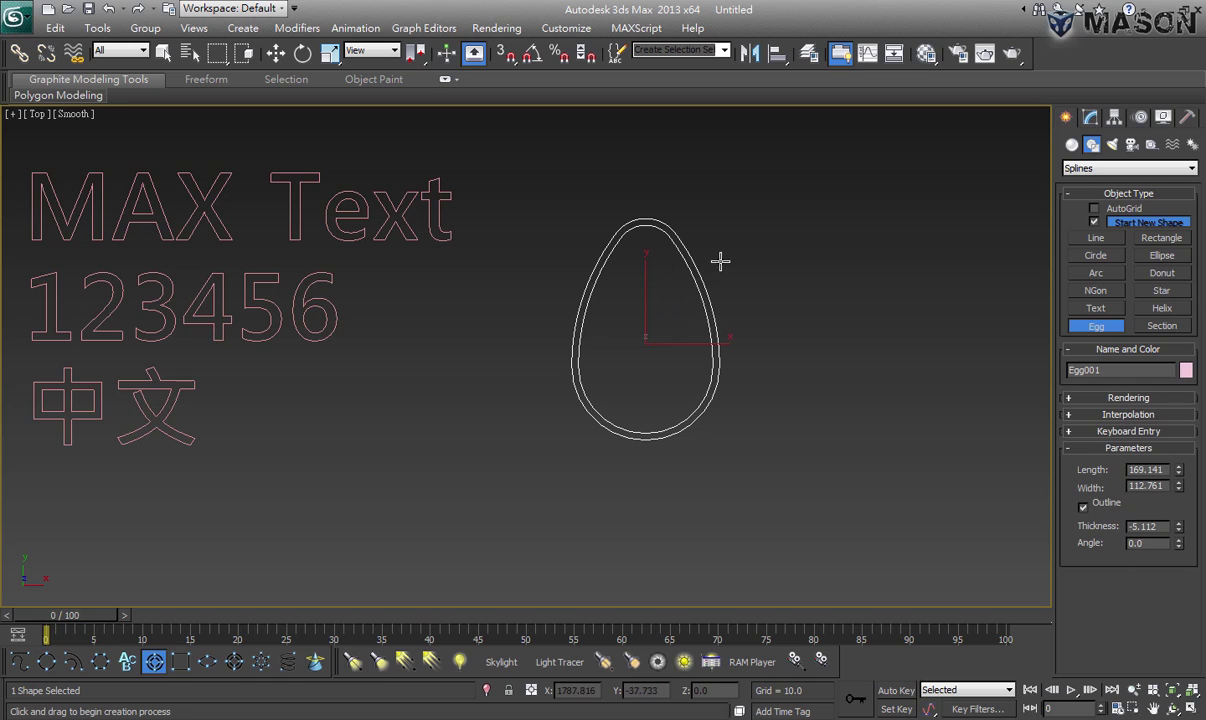
# Give the egg length 178.291, width 118.861, outline thickness -7.812 and angle 0
pyautogui.click(1091, 117)
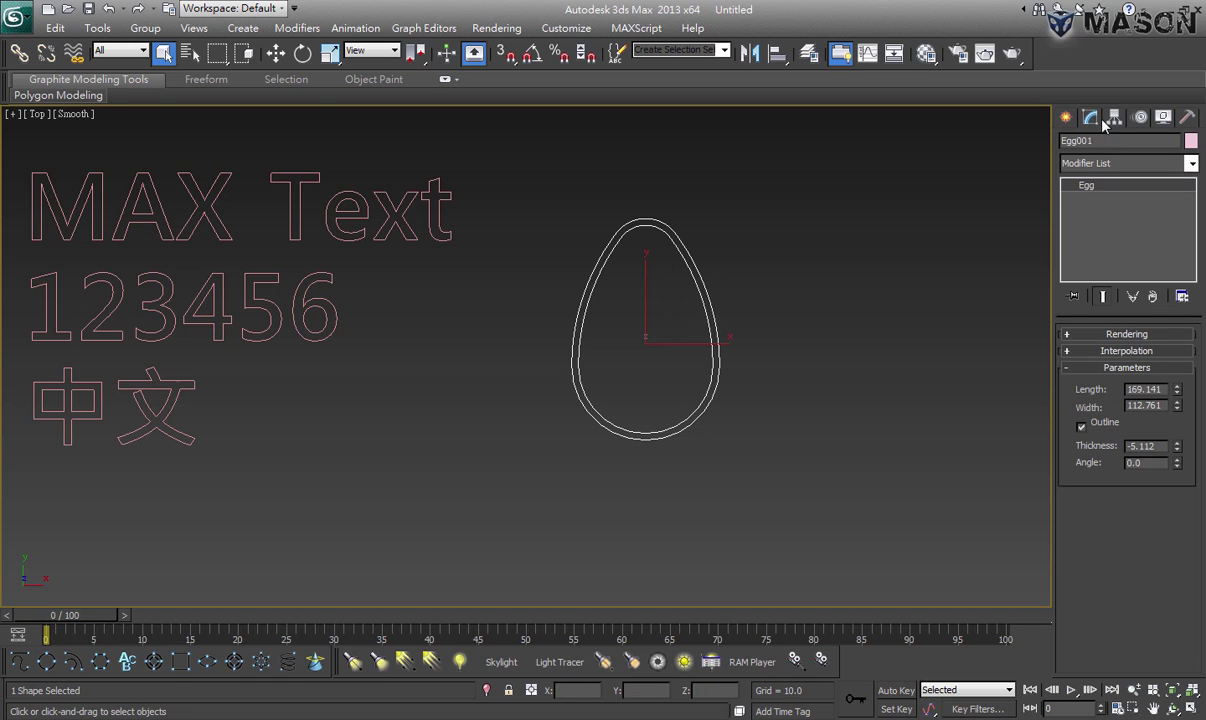
pyautogui.moveTo(1177, 392)
pyautogui.mouseDown()
pyautogui.moveTo(1178, 413)
pyautogui.moveTo(1177, 361)
pyautogui.moveTo(1175, 375)
pyautogui.mouseUp()
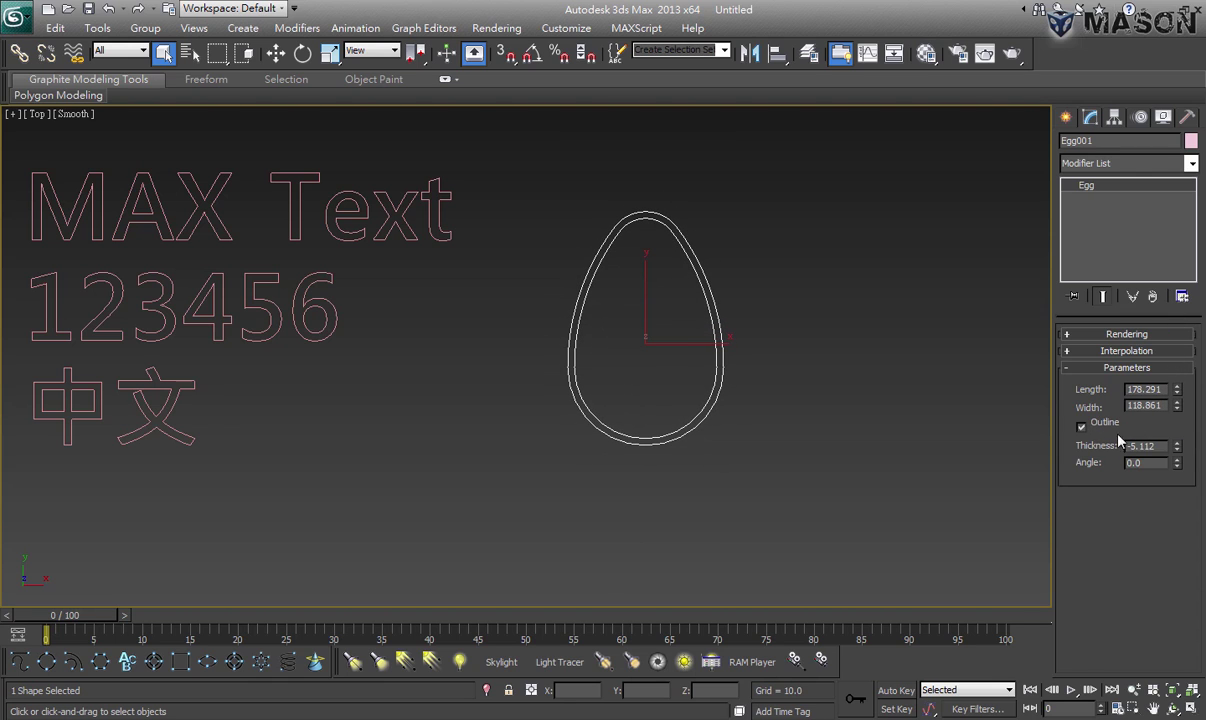
pyautogui.click(1083, 427)
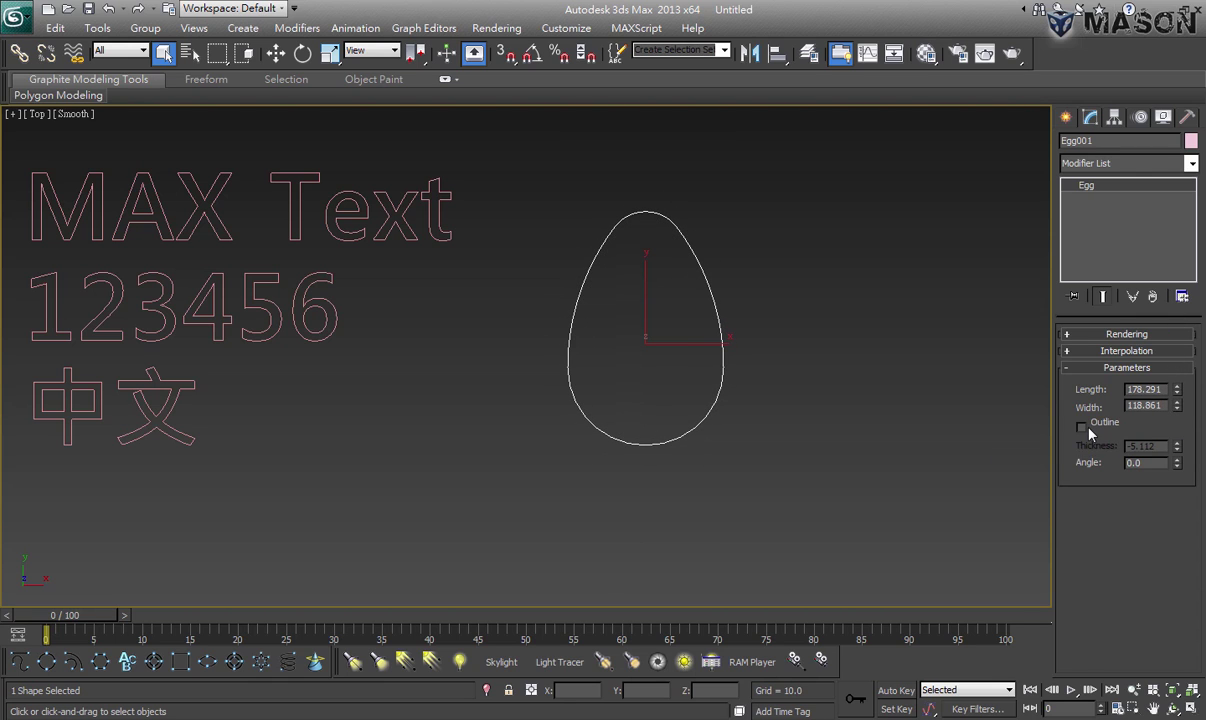
pyautogui.click(1083, 427)
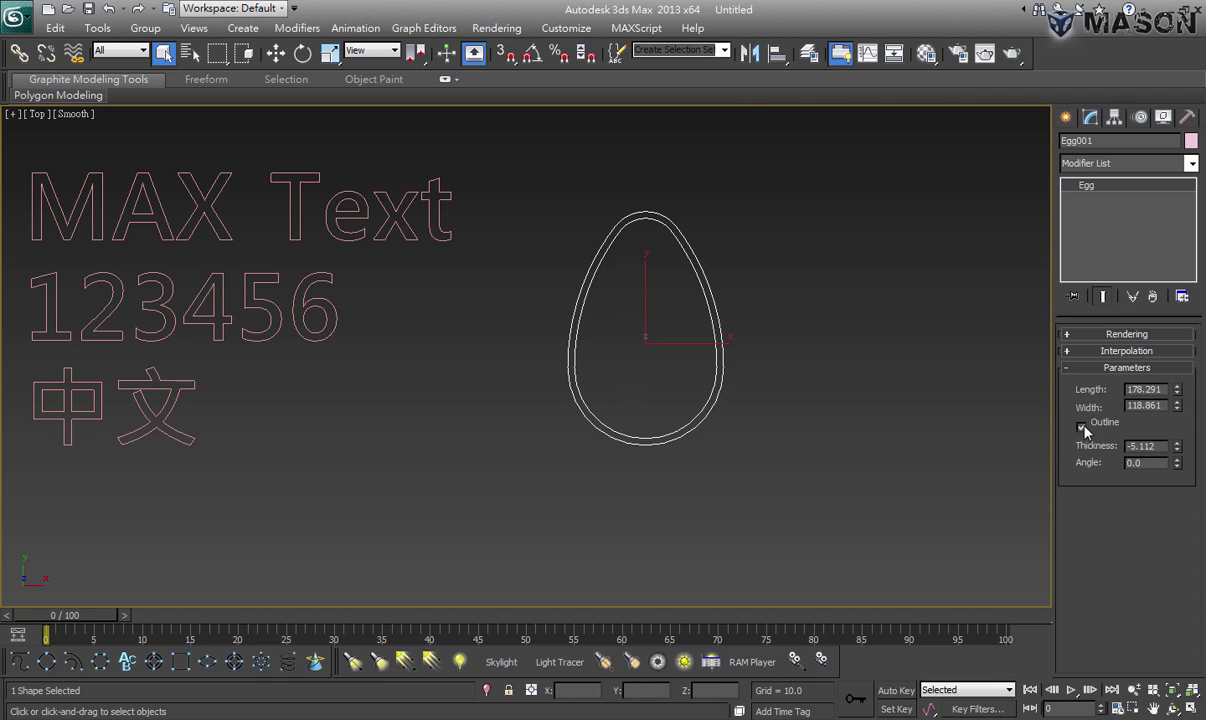
pyautogui.moveTo(1189, 458)
pyautogui.mouseDown()
pyautogui.moveTo(1166, 463)
pyautogui.moveTo(1094, 300)
pyautogui.moveTo(899, 481)
pyautogui.mouseUp()
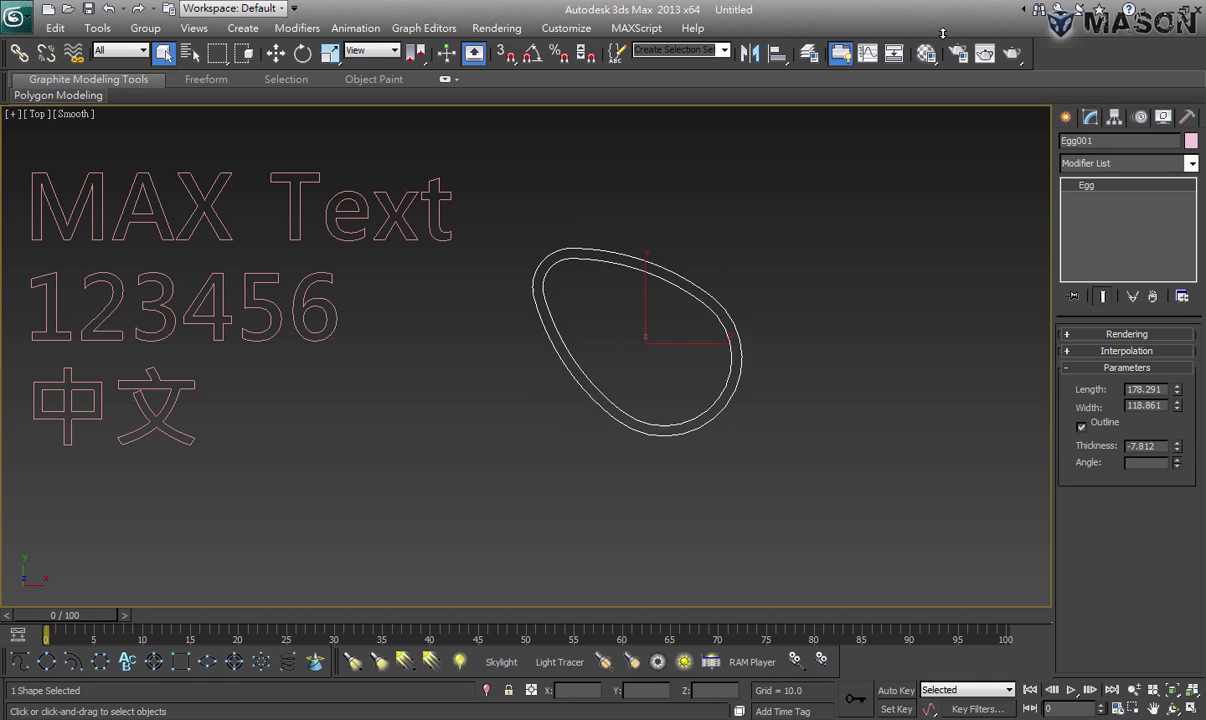
pyautogui.rightClick(899, 481)
pyautogui.moveTo(713, 435); pyautogui.dragTo(622, 448, button='middle')
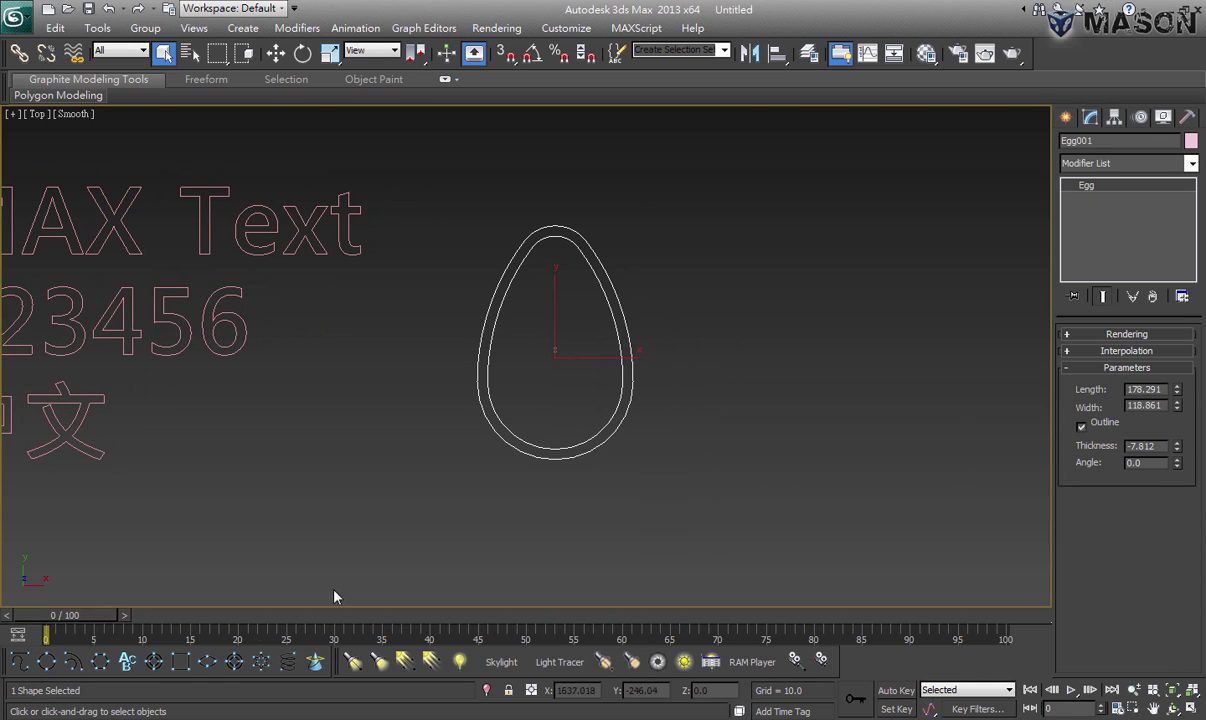
# Draw a wide rectangle and a tall narrow rectangle to the right of the egg
pyautogui.click(181, 661)
pyautogui.moveTo(691, 421); pyautogui.dragTo(496, 418, button='middle')
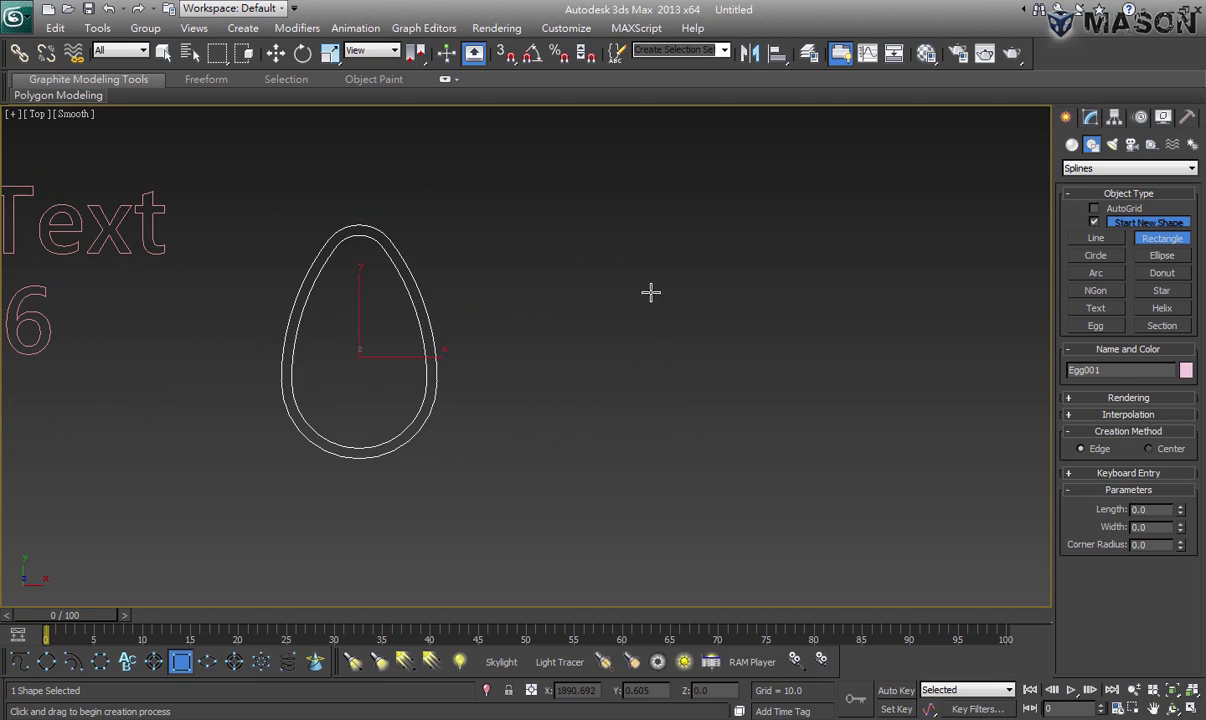
pyautogui.moveTo(569, 225); pyautogui.dragTo(809, 313)
pyautogui.moveTo(871, 240); pyautogui.dragTo(960, 538)
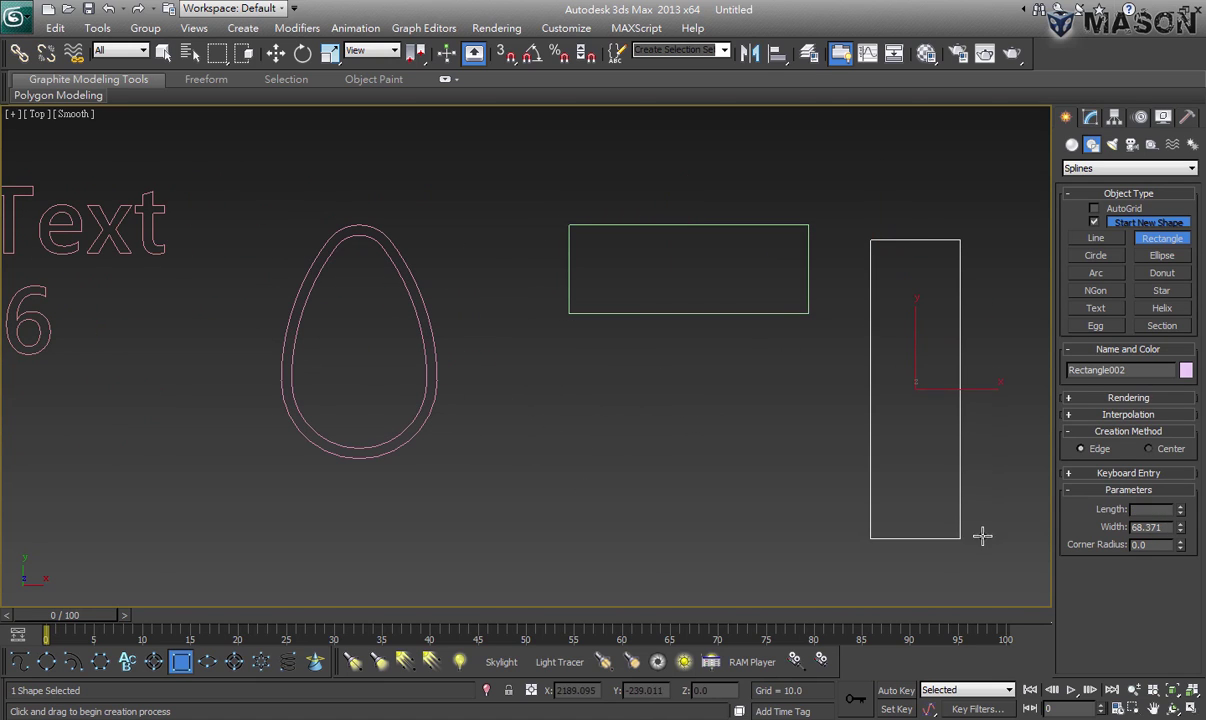
# Set the tall rectangle to 291.987 by 71.105 with corner radius 19.67
pyautogui.click(1181, 509)
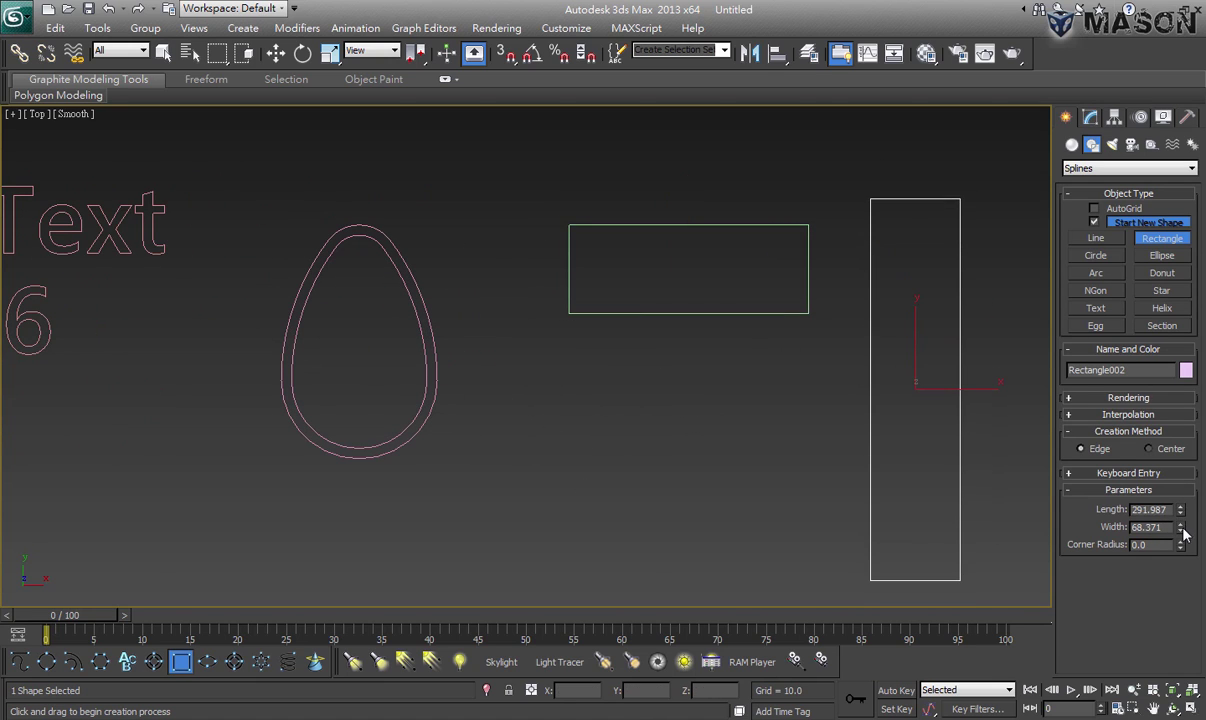
pyautogui.moveTo(1182, 530); pyautogui.dragTo(1181, 524)
pyautogui.moveTo(1163, 413); pyautogui.dragTo(1163, 380)
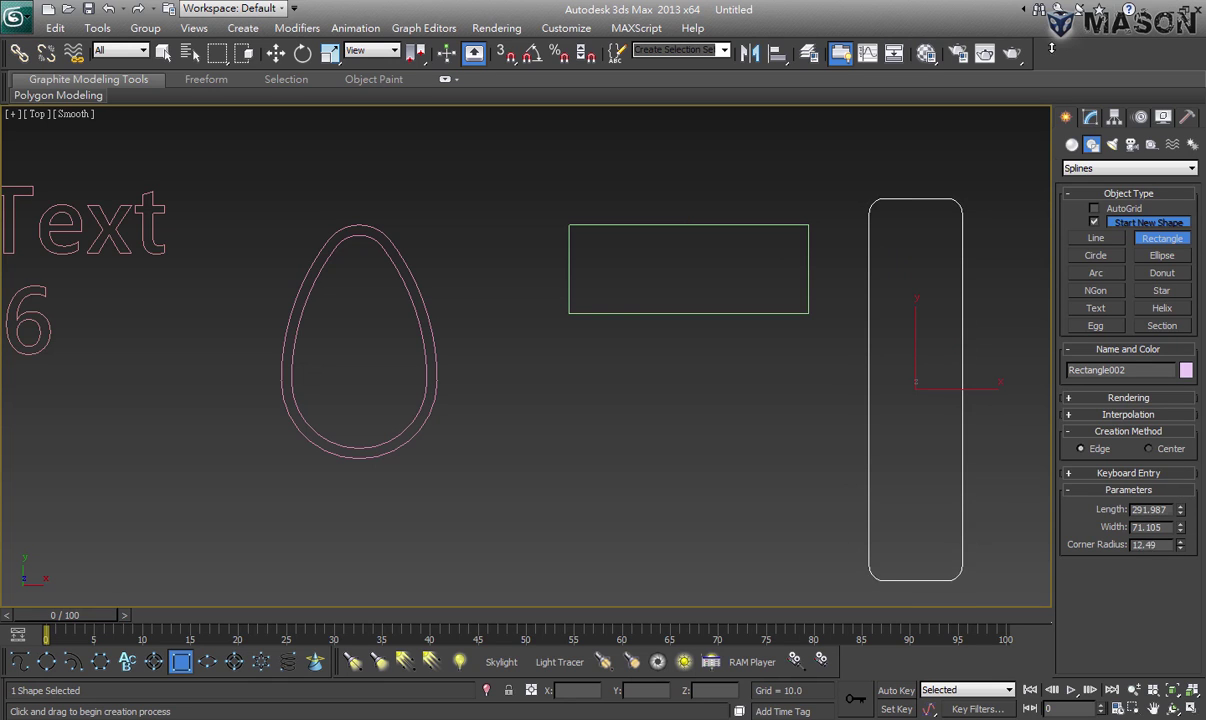
pyautogui.moveTo(483, 468); pyautogui.dragTo(402, 462, button='middle')
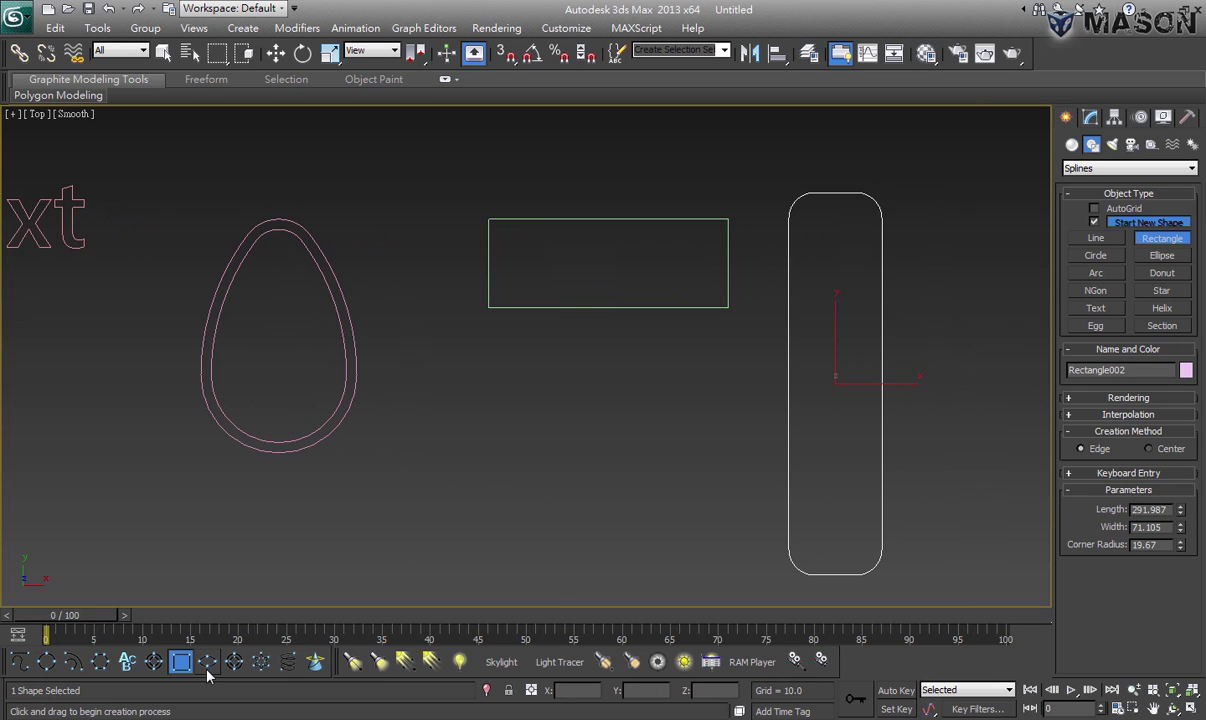
pyautogui.click(1162, 255)
# Draw two ellipses and give the upright one a thick outline, reshaped to 42.51 by 80.511
pyautogui.moveTo(310, 418); pyautogui.dragTo(319, 308, button='middle')
pyautogui.moveTo(440, 252); pyautogui.dragTo(647, 340)
pyautogui.moveTo(683, 291); pyautogui.dragTo(770, 478)
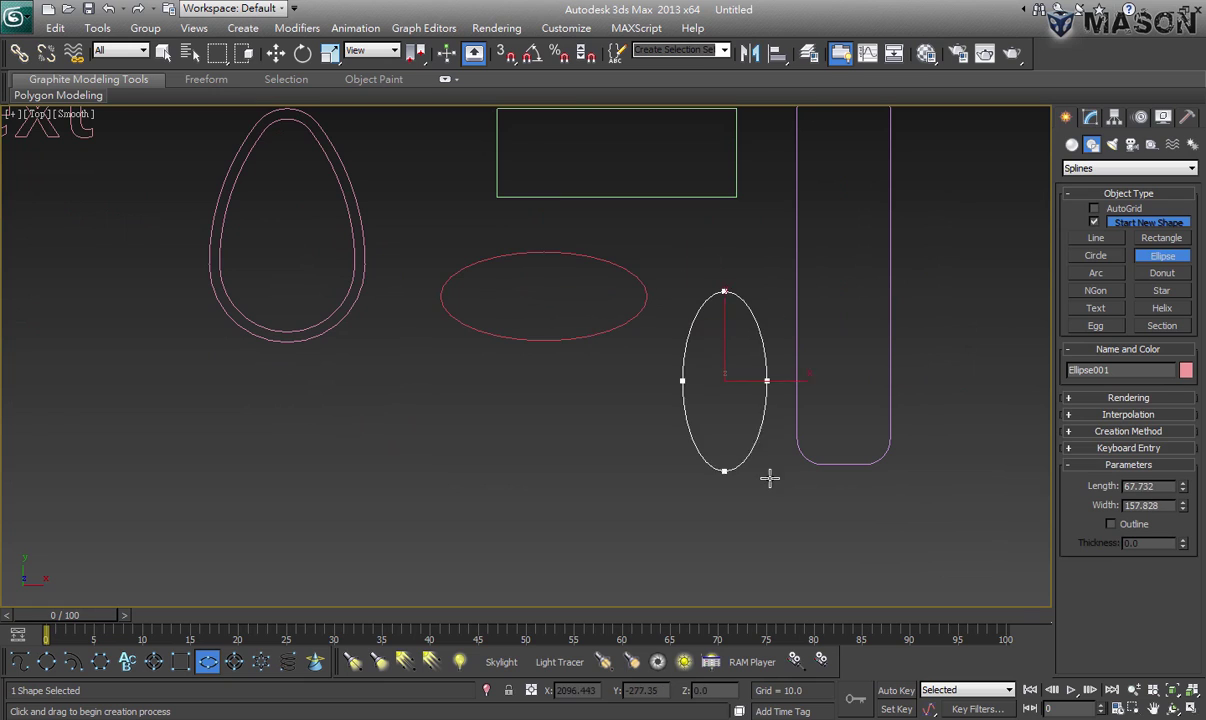
pyautogui.moveTo(1183, 486); pyautogui.dragTo(1183, 470)
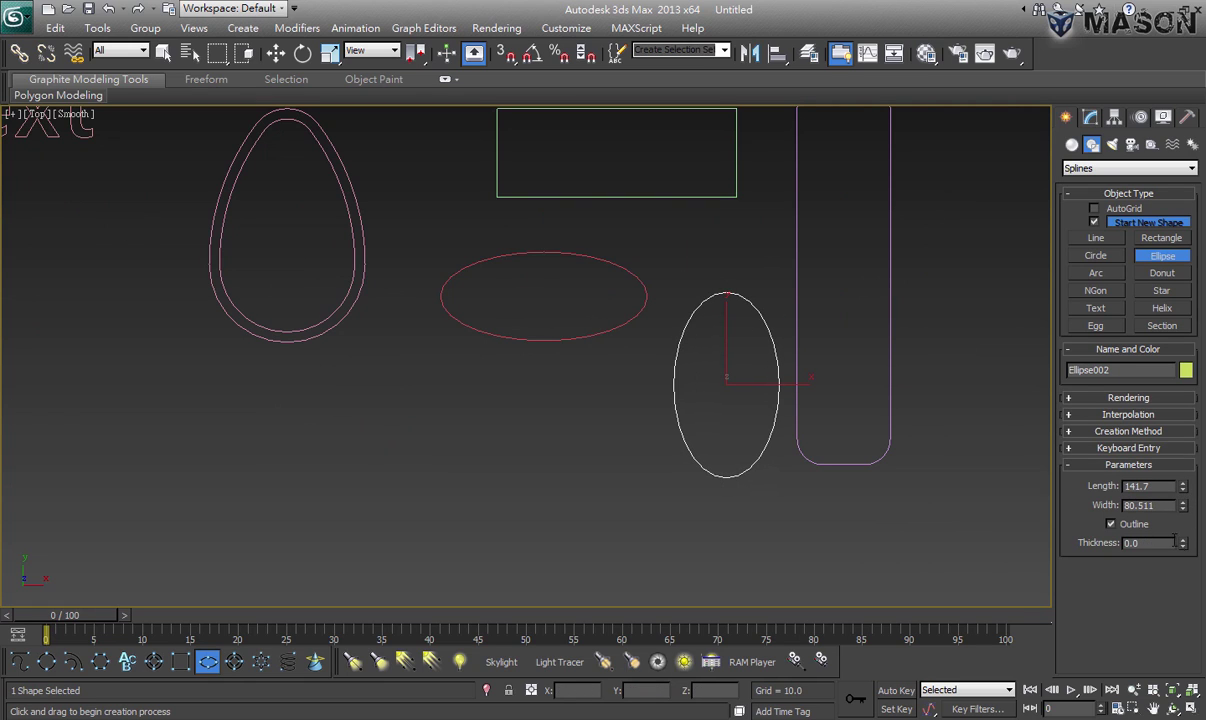
pyautogui.click(1110, 524)
pyautogui.moveTo(1168, 359); pyautogui.dragTo(1168, 330)
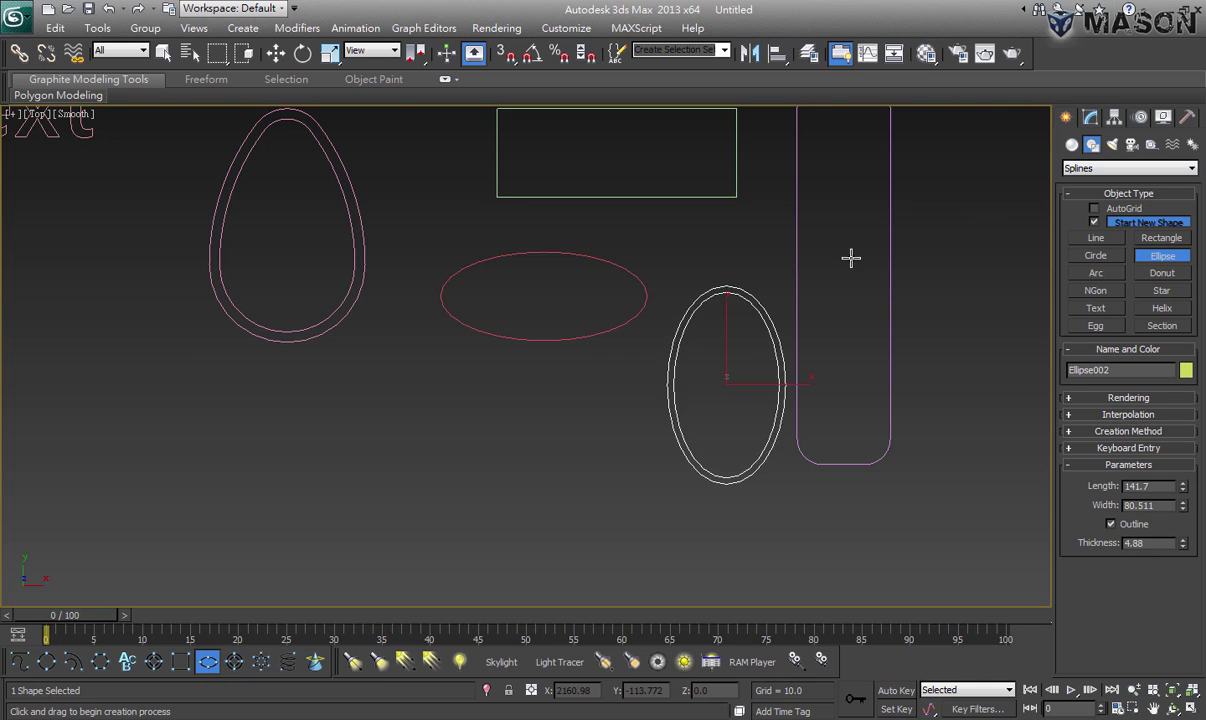
pyautogui.scroll(3, 850, 256)
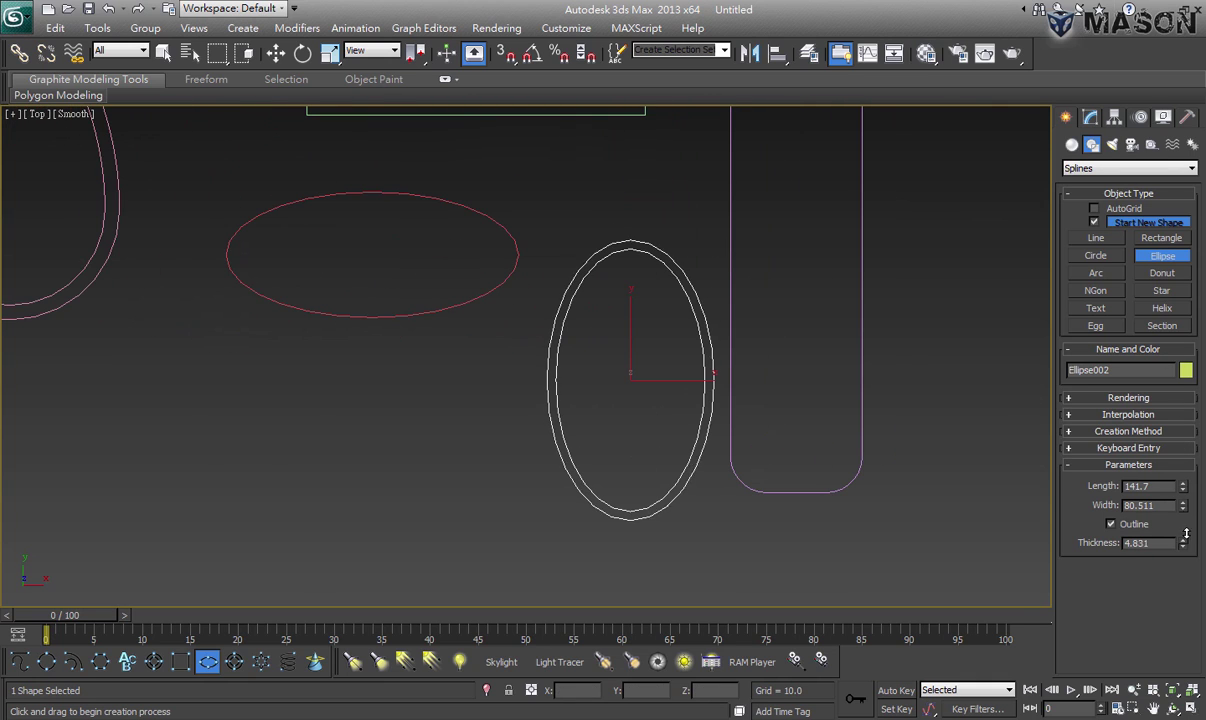
pyautogui.moveTo(1184, 540)
pyautogui.mouseDown()
pyautogui.moveTo(1168, 493)
pyautogui.moveTo(1167, 512)
pyautogui.moveTo(1184, 510)
pyautogui.mouseUp()
pyautogui.moveTo(599, 521); pyautogui.dragTo(592, 492, button='middle')
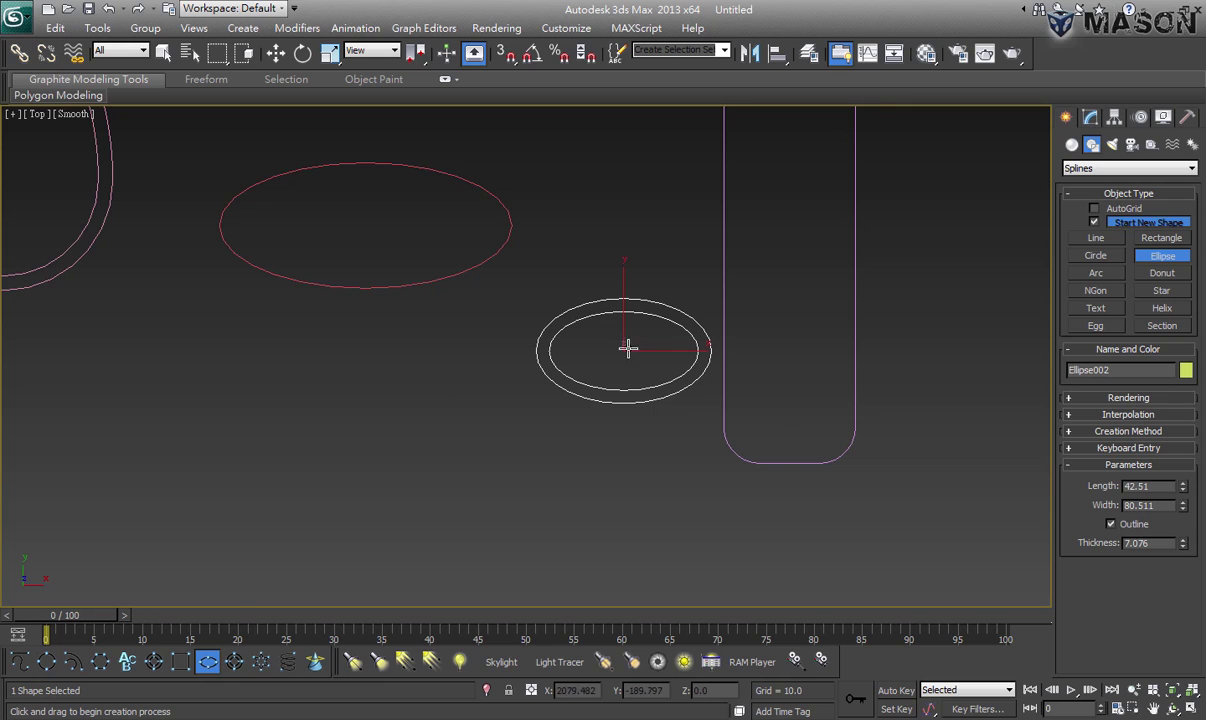
pyautogui.moveTo(563, 400); pyautogui.dragTo(513, 362, button='middle')
pyautogui.moveTo(383, 430); pyautogui.dragTo(385, 428, button='middle')
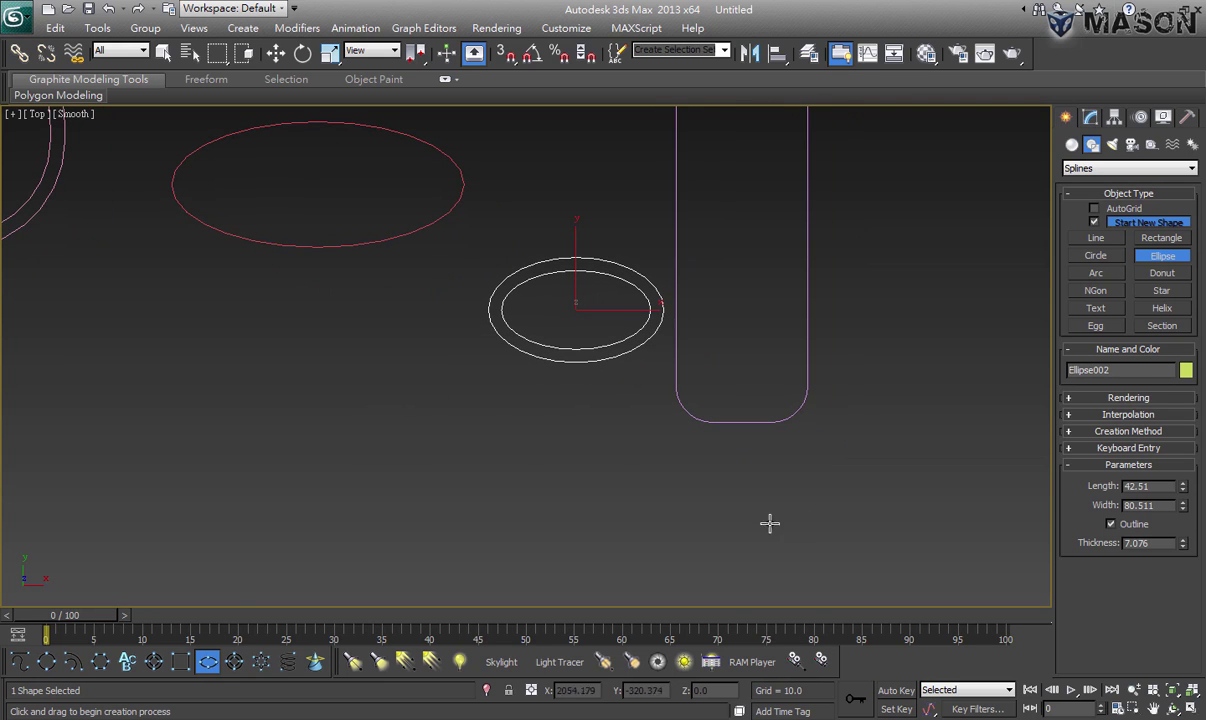
# Draw a thin donut ring at lower left with radii 60.904 and 56.271
pyautogui.click(232, 664)
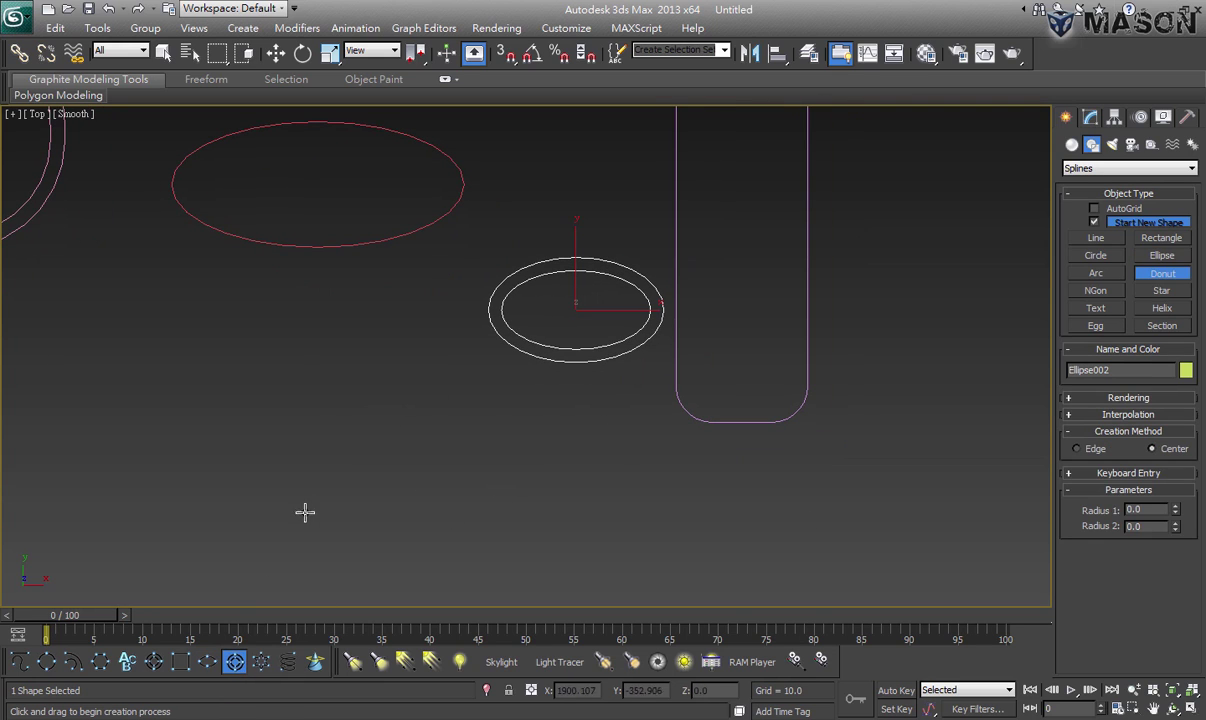
pyautogui.moveTo(303, 408); pyautogui.dragTo(366, 473)
pyautogui.click(350, 467)
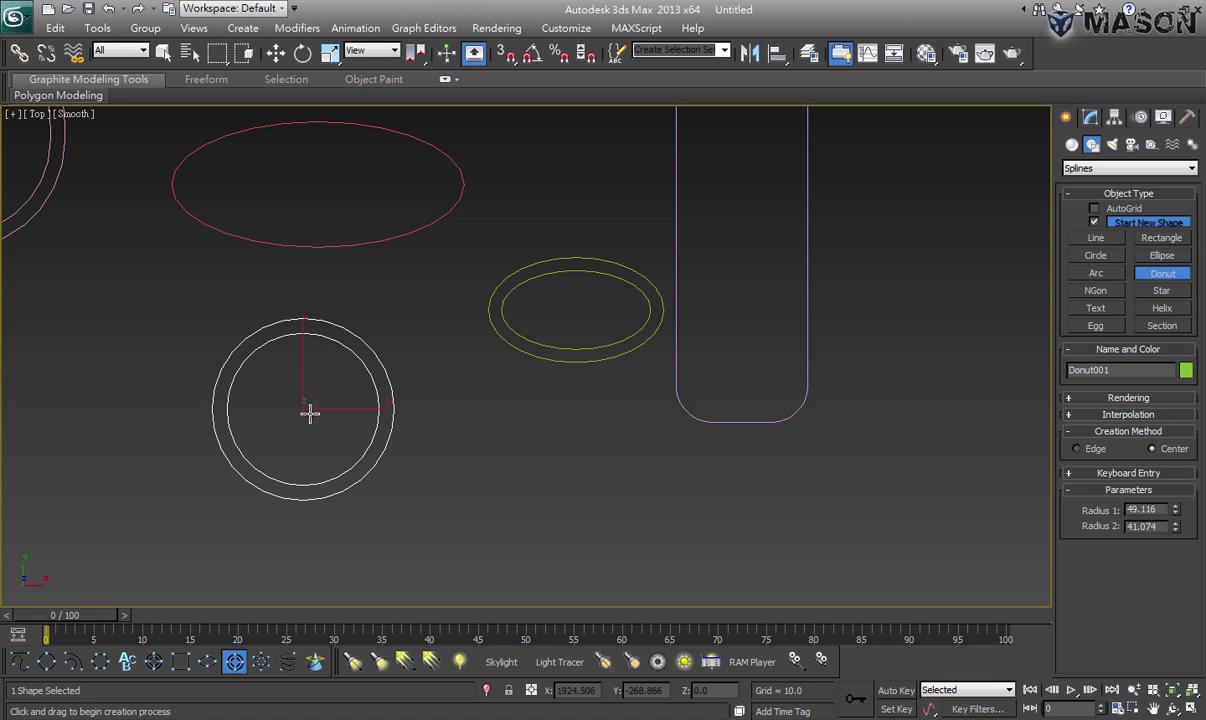
pyautogui.moveTo(1175, 510); pyautogui.dragTo(1175, 500)
pyautogui.moveTo(816, 512); pyautogui.dragTo(706, 468, button='middle')
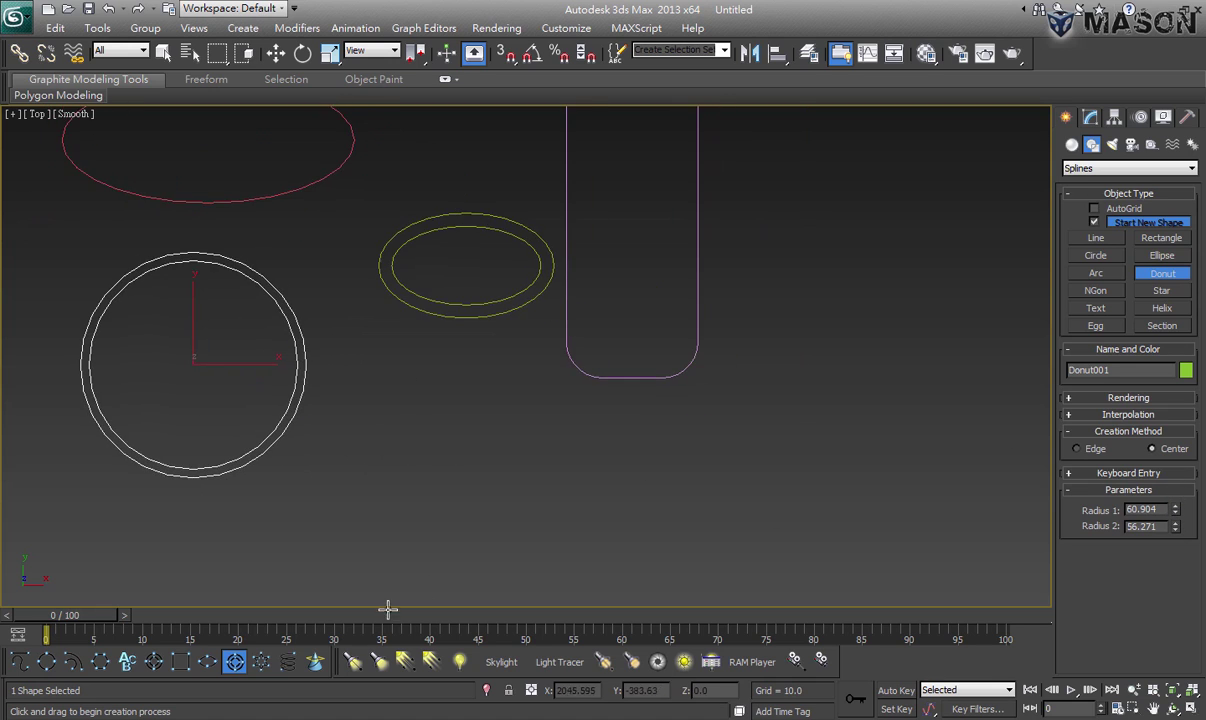
# Draw a new star, set its outer radius to 63.77 and centre it in view
pyautogui.click(262, 662)
pyautogui.moveTo(460, 489); pyautogui.dragTo(484, 425, button='middle')
pyautogui.moveTo(475, 460); pyautogui.dragTo(553, 380)
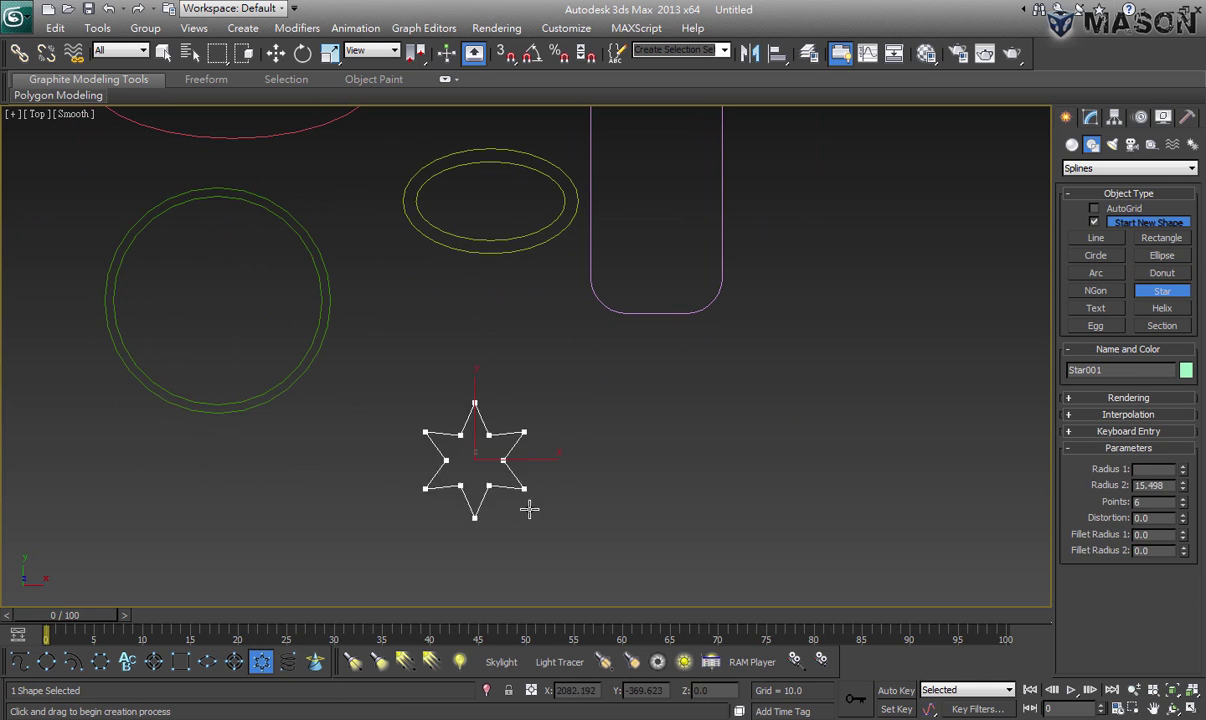
pyautogui.click(495, 480)
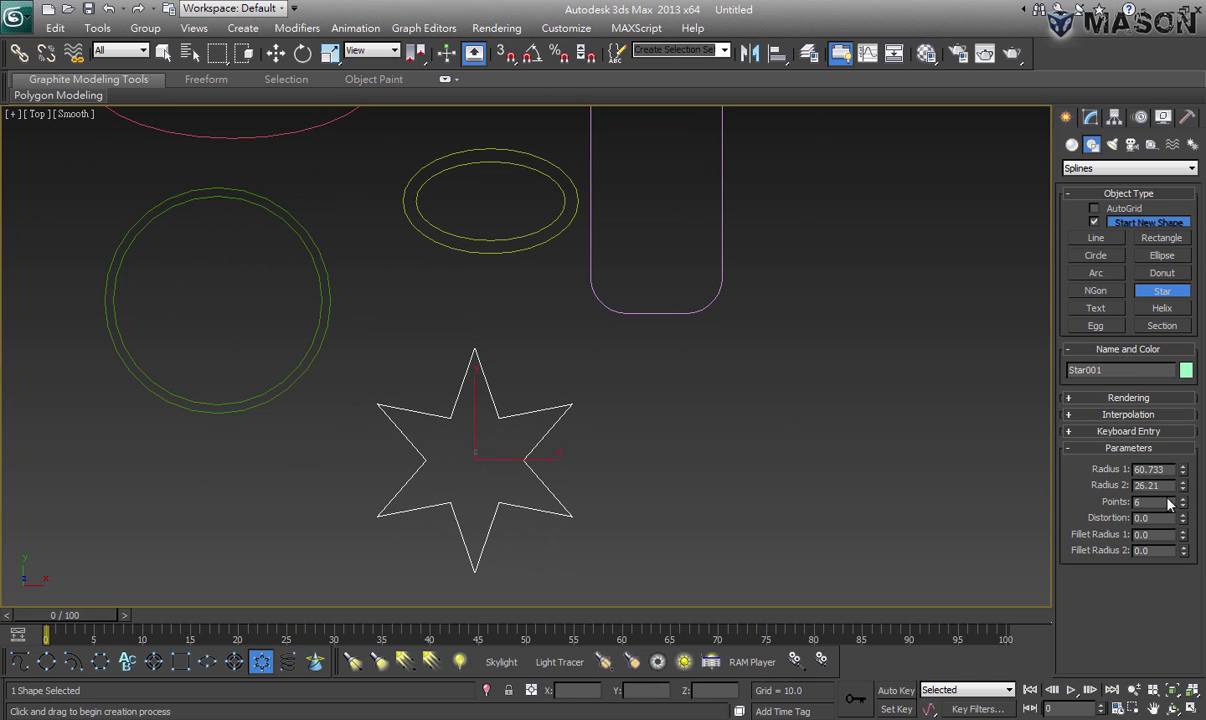
pyautogui.moveTo(1188, 477); pyautogui.dragTo(1184, 496)
pyautogui.scroll(2, 735, 478)
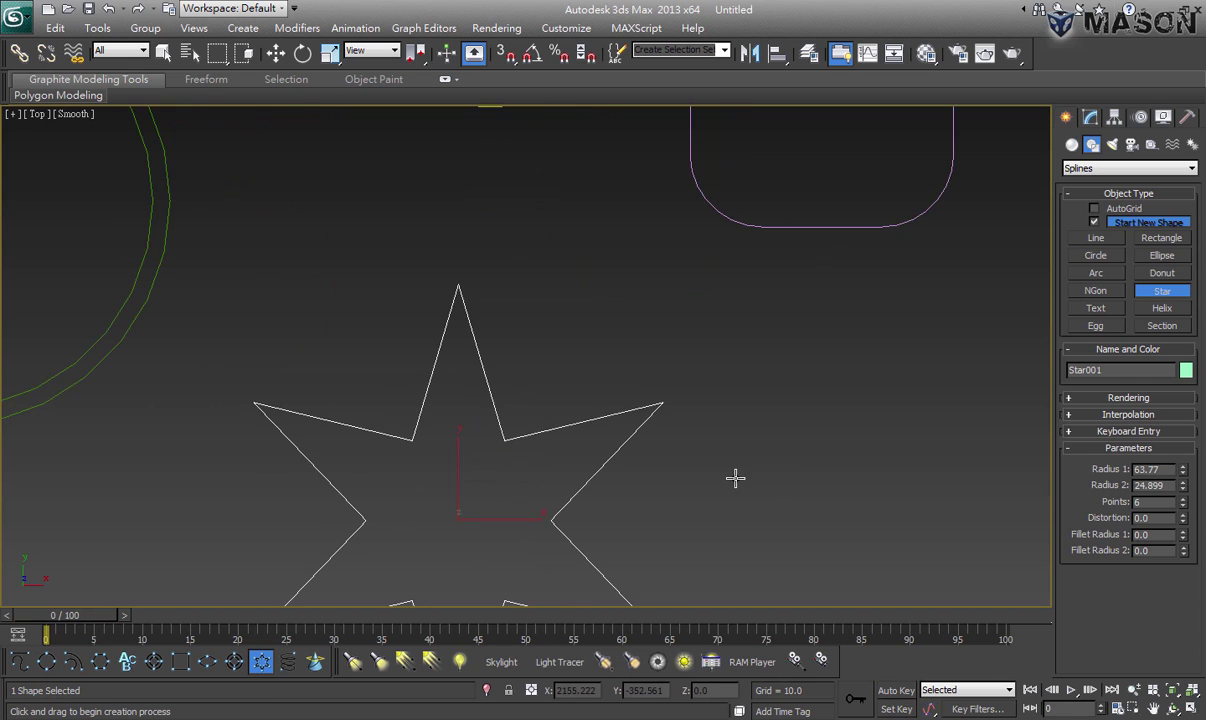
pyautogui.moveTo(735, 478); pyautogui.dragTo(786, 304, button='middle')
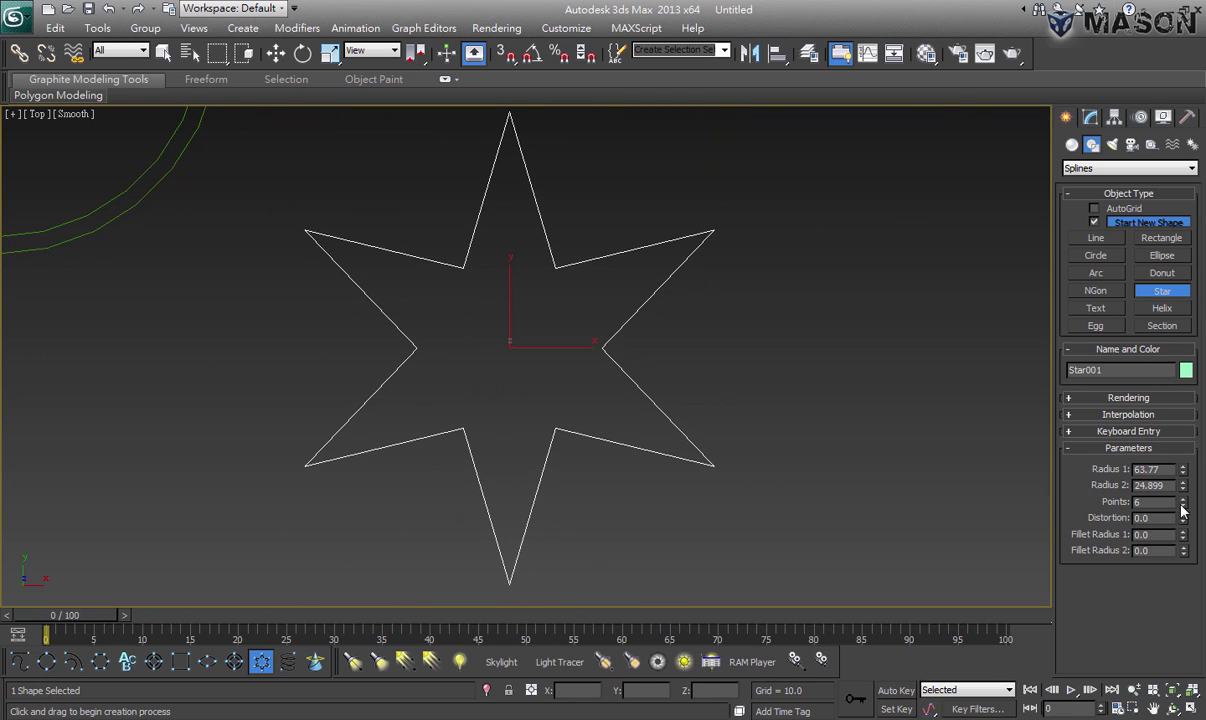
pyautogui.moveTo(1182, 505); pyautogui.dragTo(1185, 535)
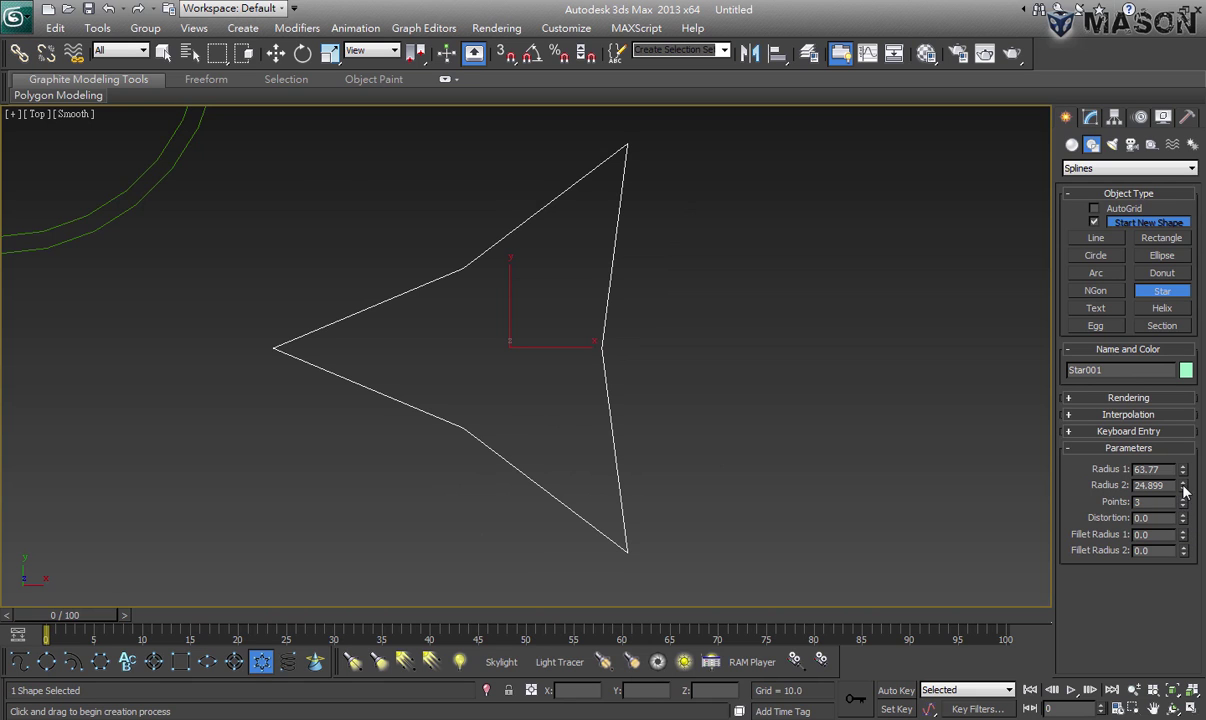
pyautogui.moveTo(1184, 488)
pyautogui.mouseDown()
pyautogui.moveTo(1184, 516)
pyautogui.moveTo(1173, 347)
pyautogui.mouseUp()
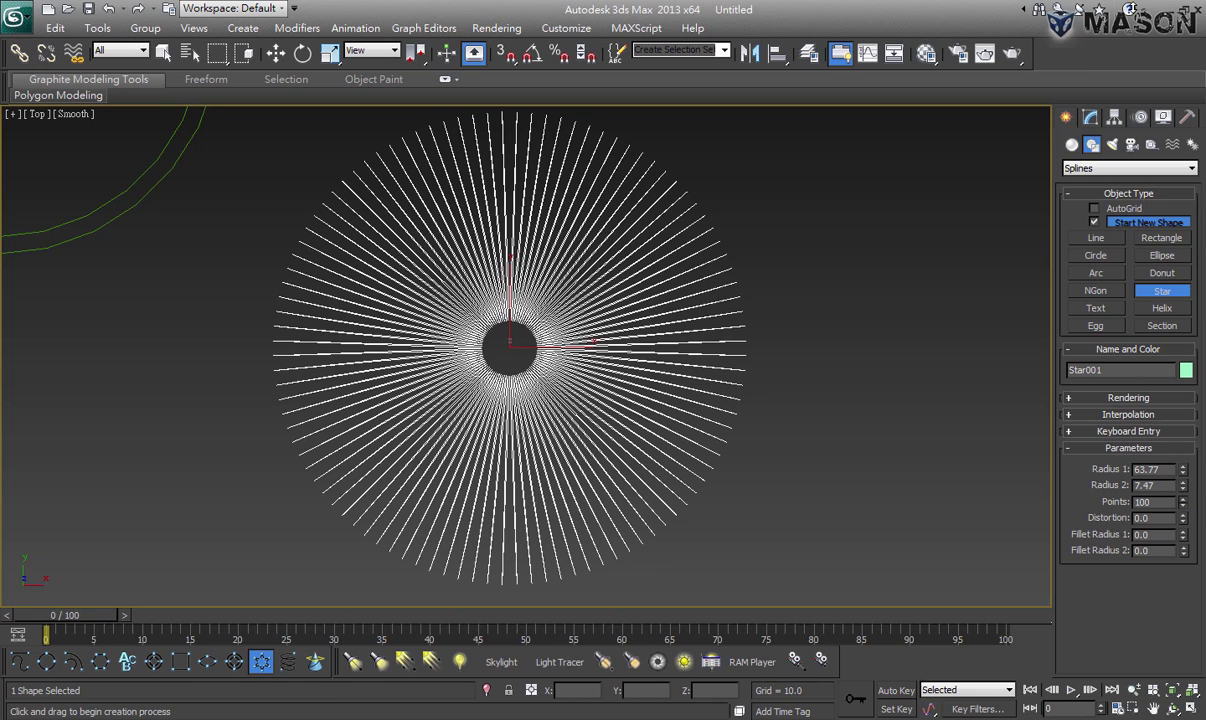
# Try other point counts and fillets, then settle on three sharp points with Radius 2 7.76
pyautogui.rightClick(1184, 506)
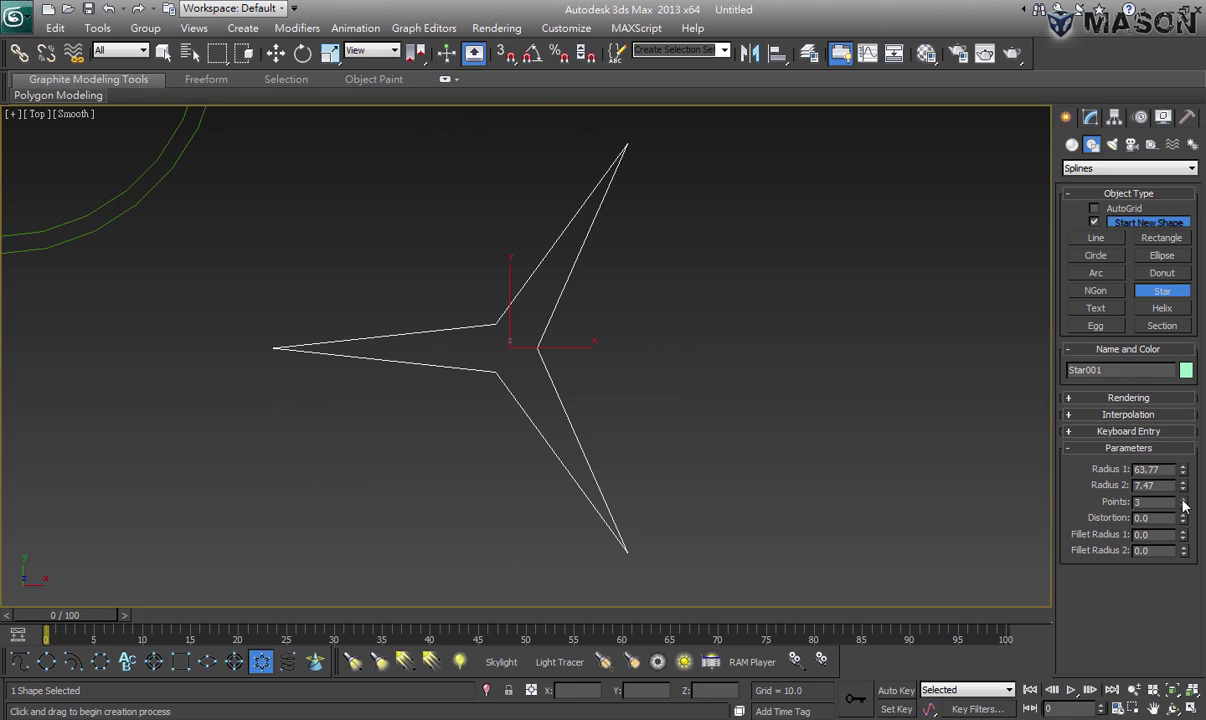
pyautogui.moveTo(1184, 510)
pyautogui.mouseDown()
pyautogui.moveTo(1024, 365)
pyautogui.moveTo(1115, 488)
pyautogui.moveTo(1174, 260)
pyautogui.mouseUp()
pyautogui.rightClick(1115, 488)
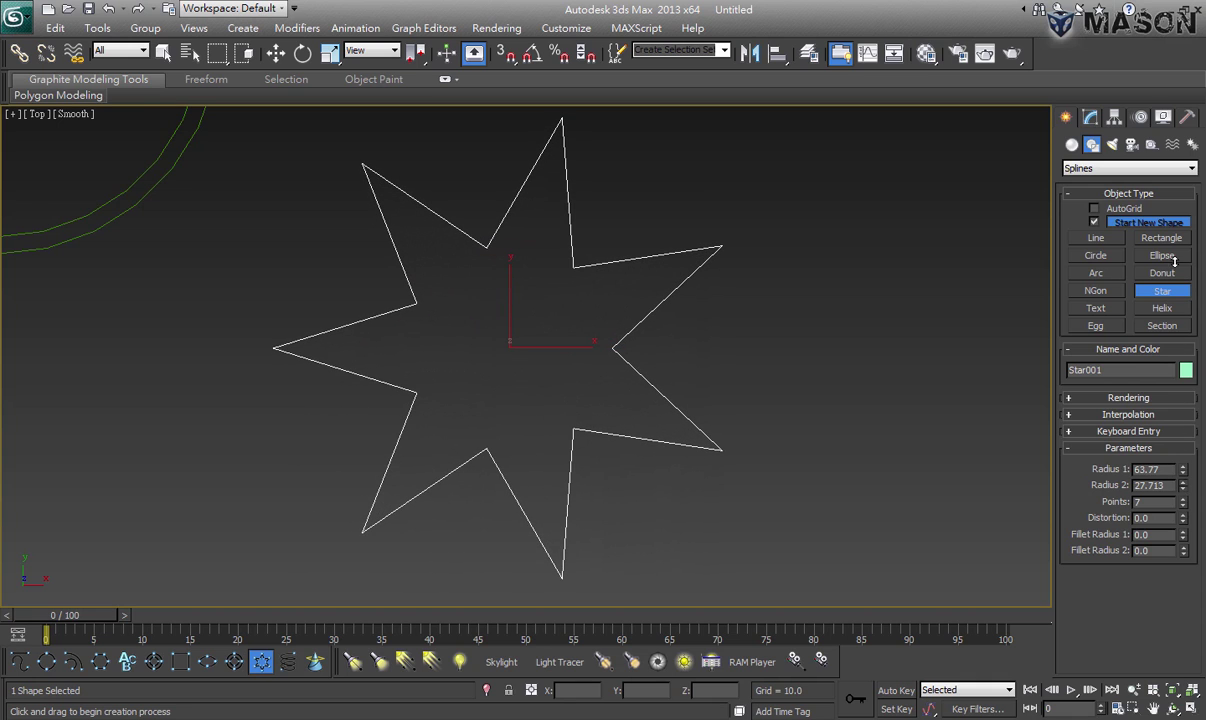
pyautogui.moveTo(1174, 335)
pyautogui.mouseDown()
pyautogui.moveTo(1100, 444)
pyautogui.moveTo(1174, 537)
pyautogui.moveTo(1087, 518)
pyautogui.mouseUp()
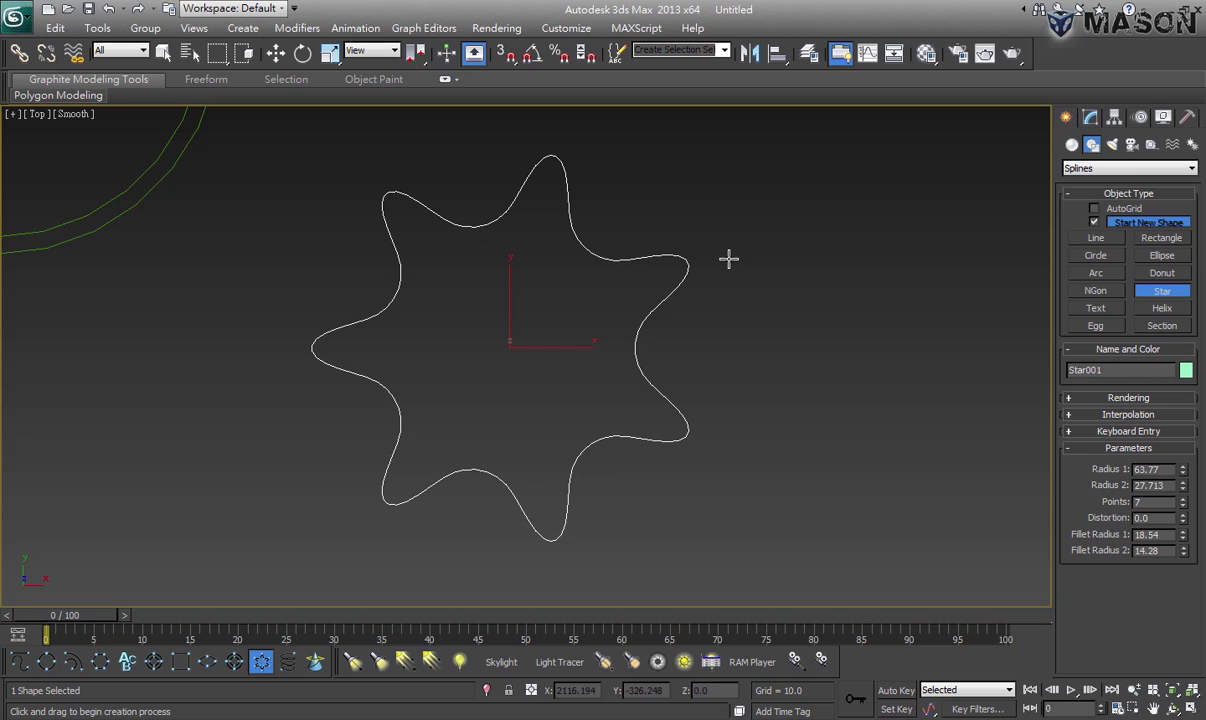
pyautogui.rightClick(1183, 534)
pyautogui.rightClick(1185, 550)
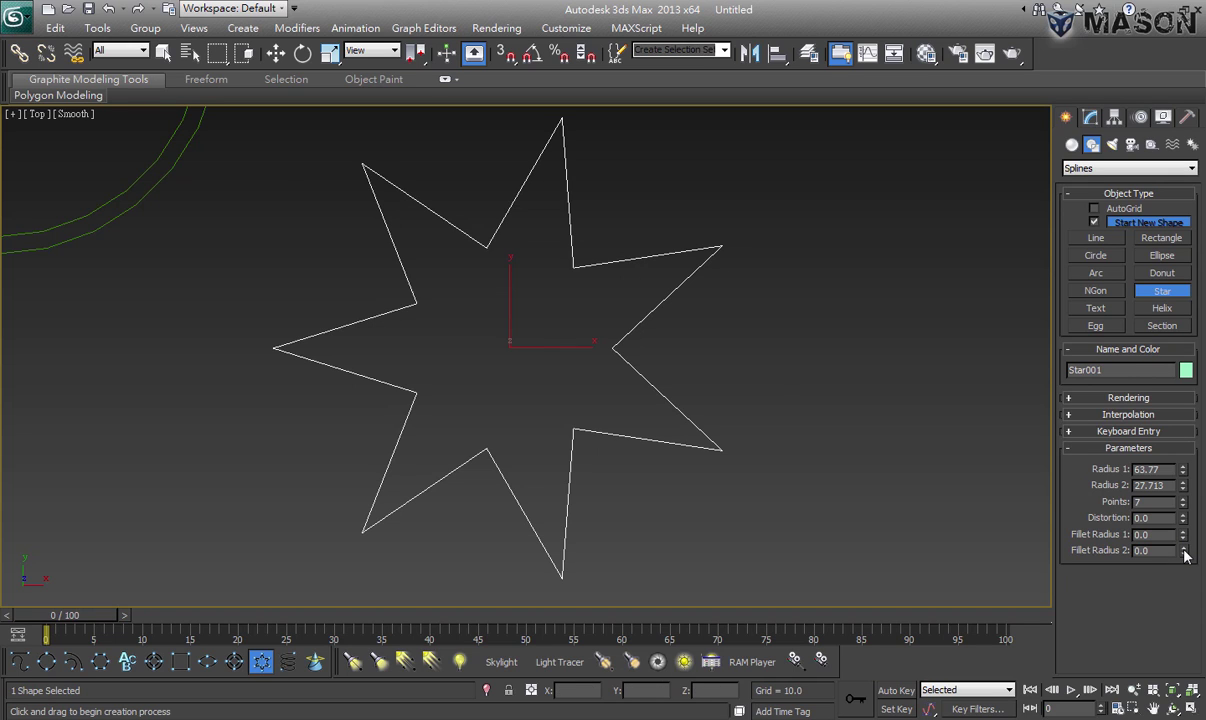
pyautogui.scroll(-2, 524, 364)
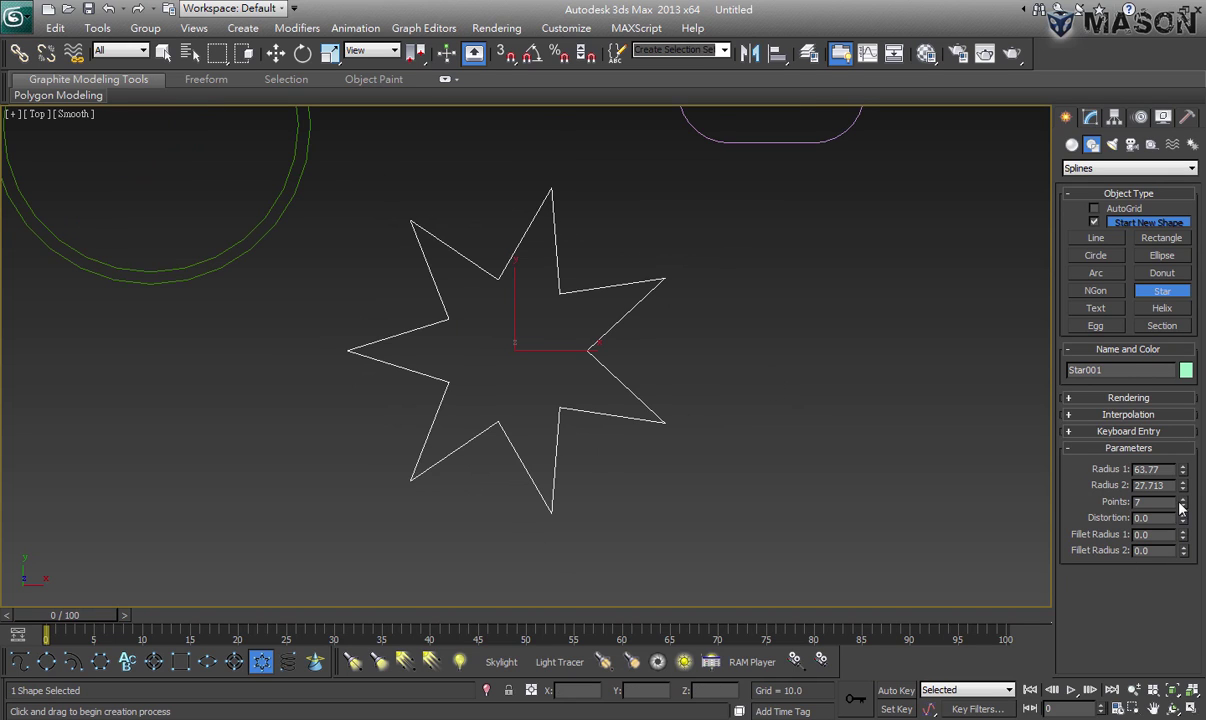
pyautogui.moveTo(1182, 504); pyautogui.dragTo(1185, 520)
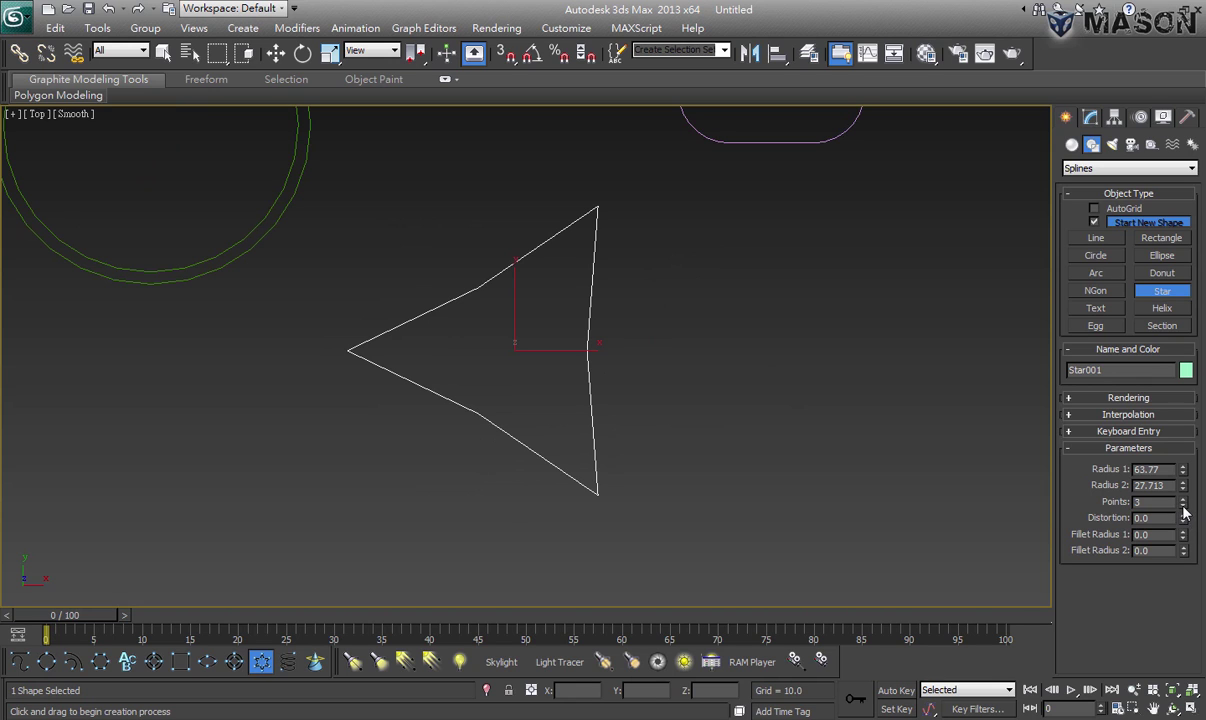
pyautogui.moveTo(1182, 485); pyautogui.dragTo(1182, 552)
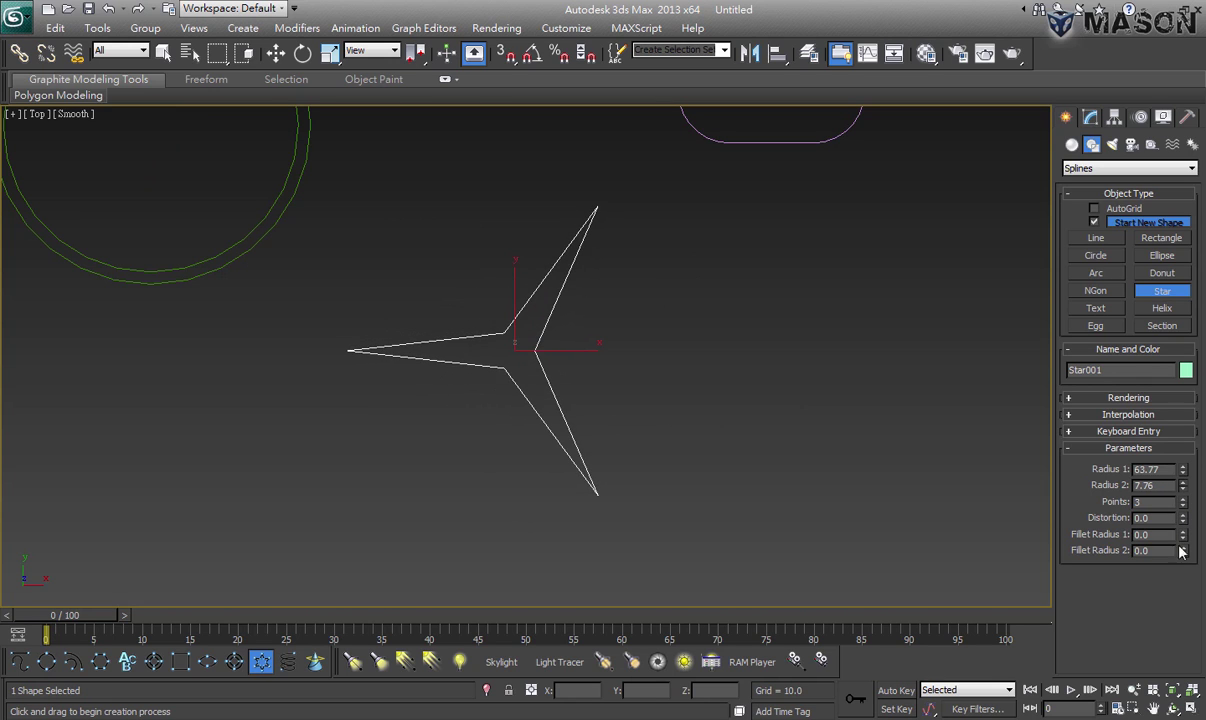
pyautogui.scroll(2, 554, 476)
pyautogui.scroll(-4, 605, 471)
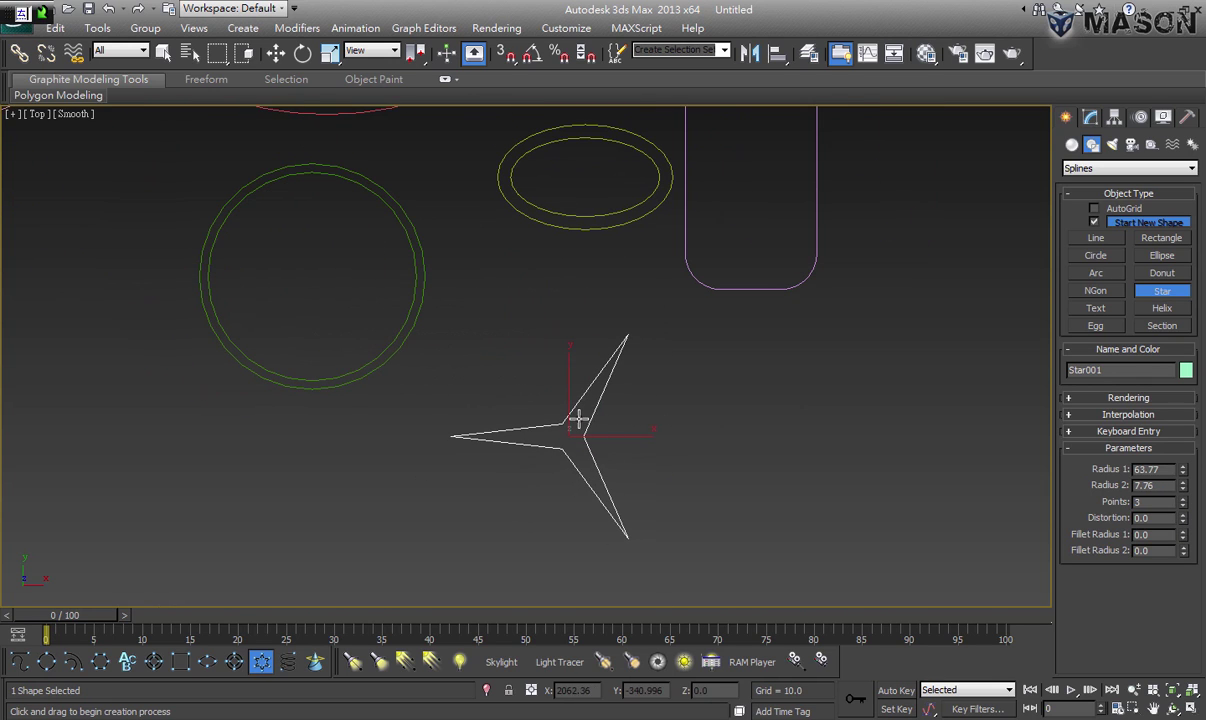
# Move the star onto the left donut ring and select the ring
pyautogui.press('w')
pyautogui.moveTo(578, 418); pyautogui.dragTo(332, 248)
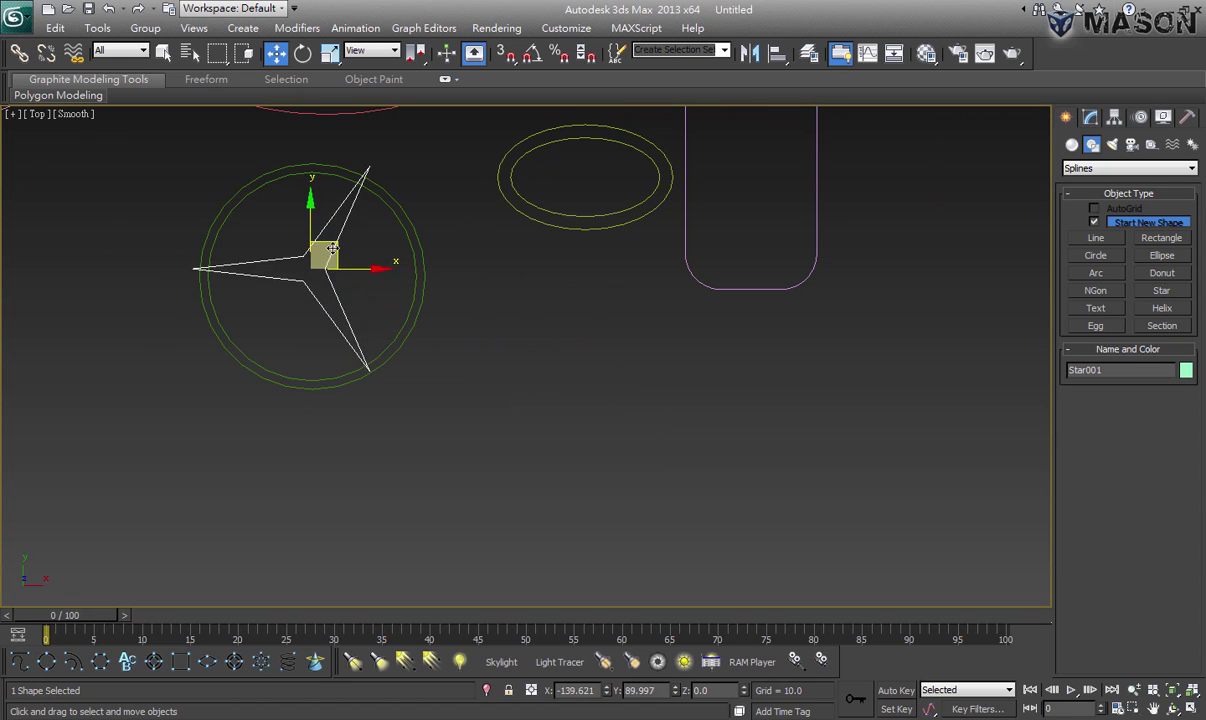
pyautogui.moveTo(332, 250); pyautogui.dragTo(439, 388, button='middle')
pyautogui.scroll(2, 480, 300)
pyautogui.moveTo(530, 191); pyautogui.dragTo(543, 210, button='middle')
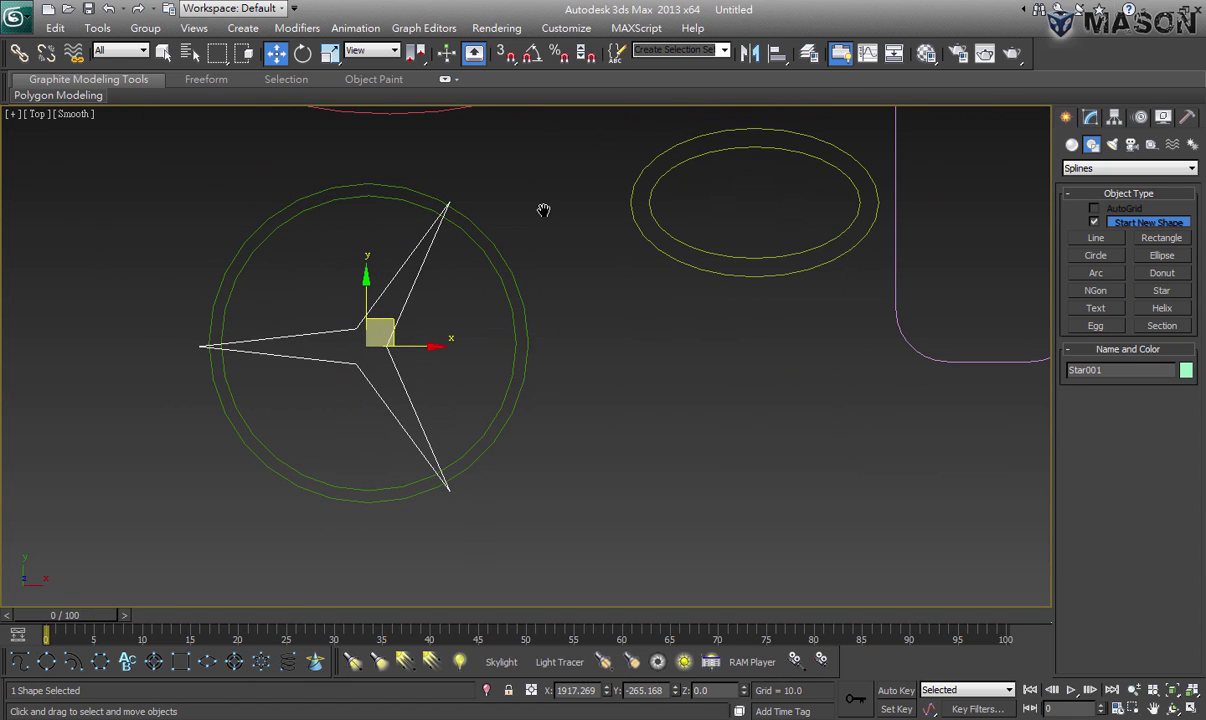
pyautogui.click(524, 230)
pyautogui.click(488, 246)
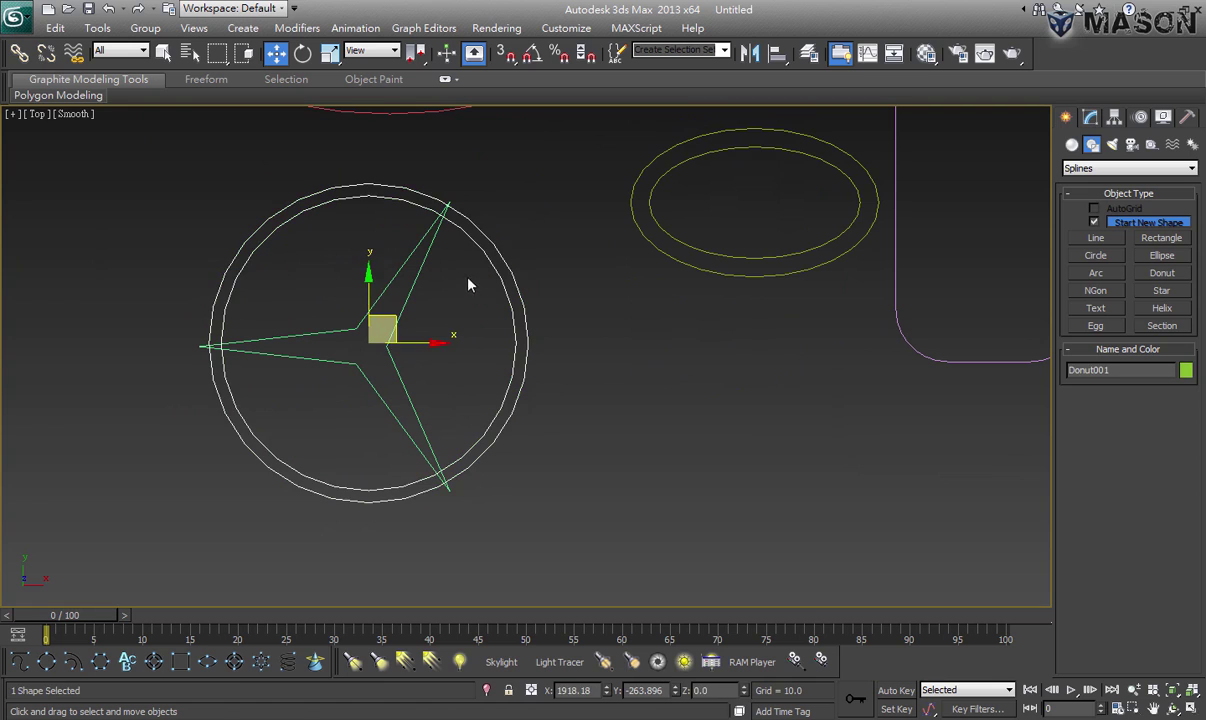
pyautogui.click(520, 242)
pyautogui.click(500, 268)
pyautogui.click(493, 237)
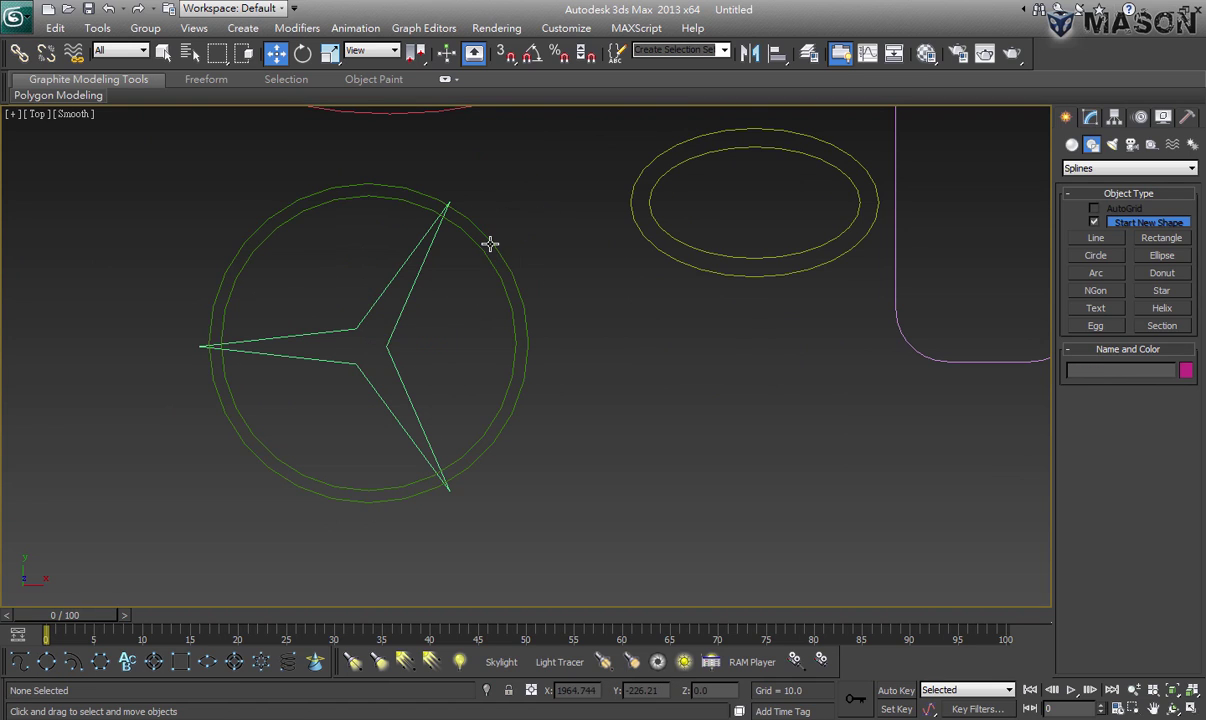
pyautogui.click(490, 242)
# Align the donut to the star center-to-center on X, Y and Z
pyautogui.click(777, 53)
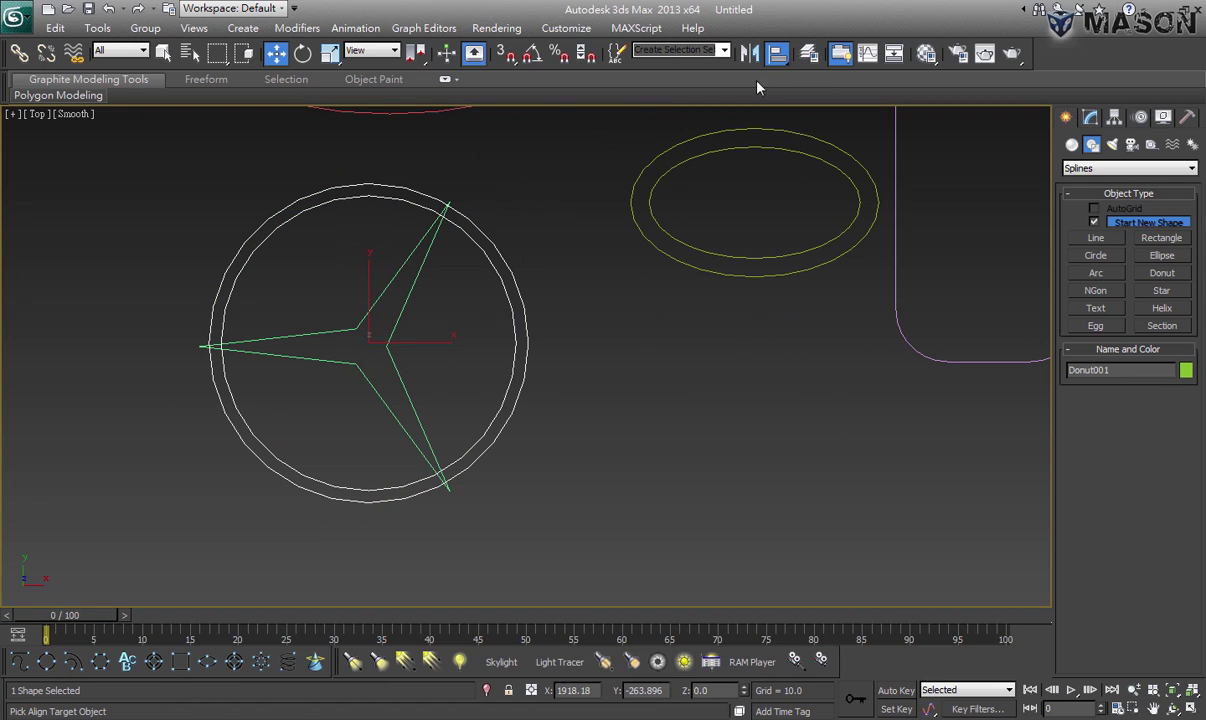
pyautogui.click(425, 262)
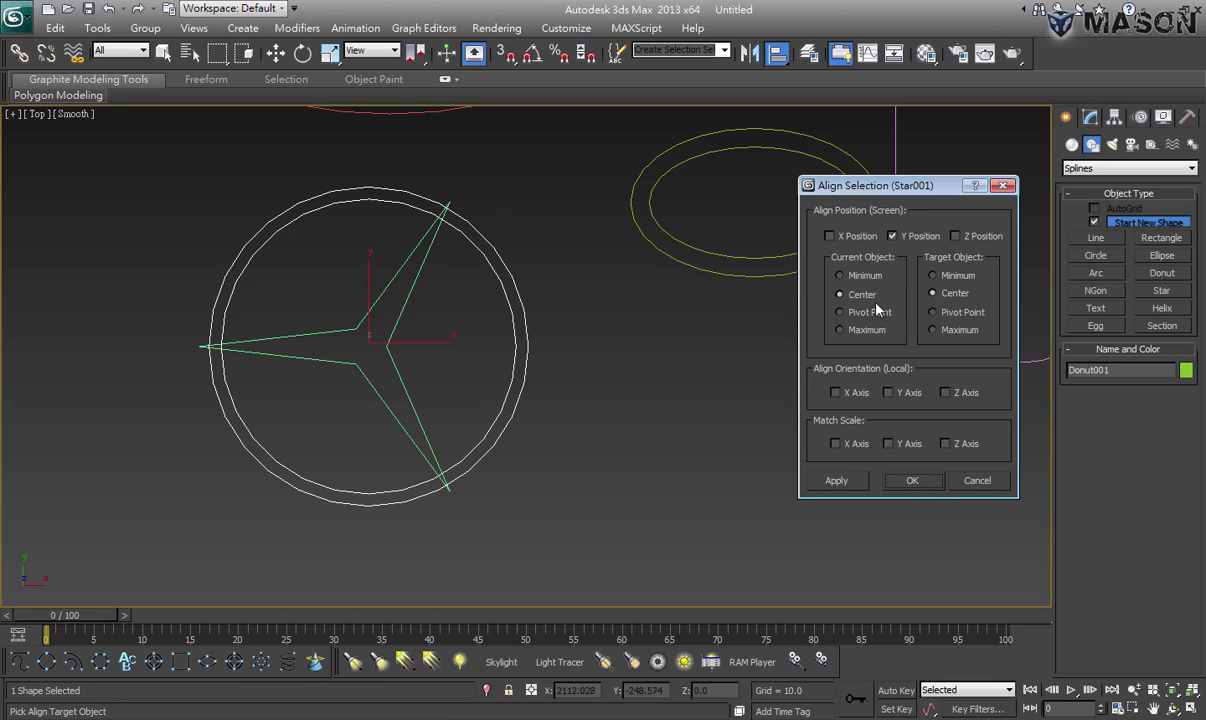
pyautogui.click(871, 234)
pyautogui.click(955, 236)
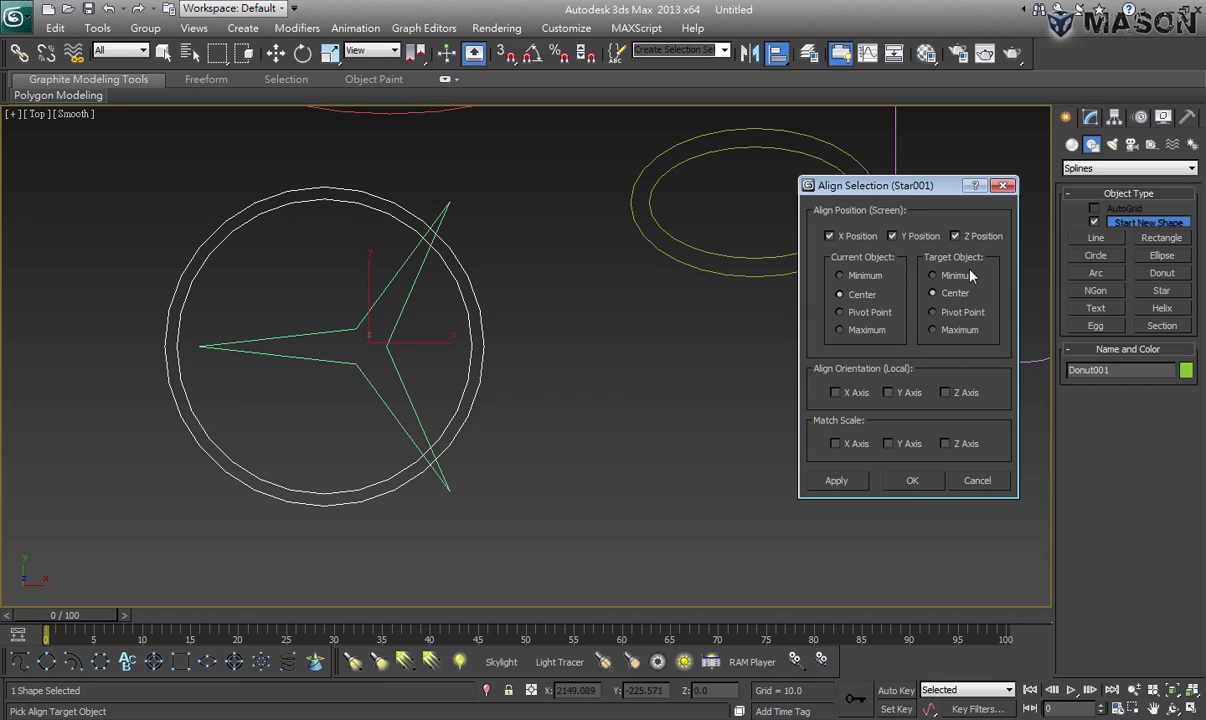
pyautogui.click(921, 482)
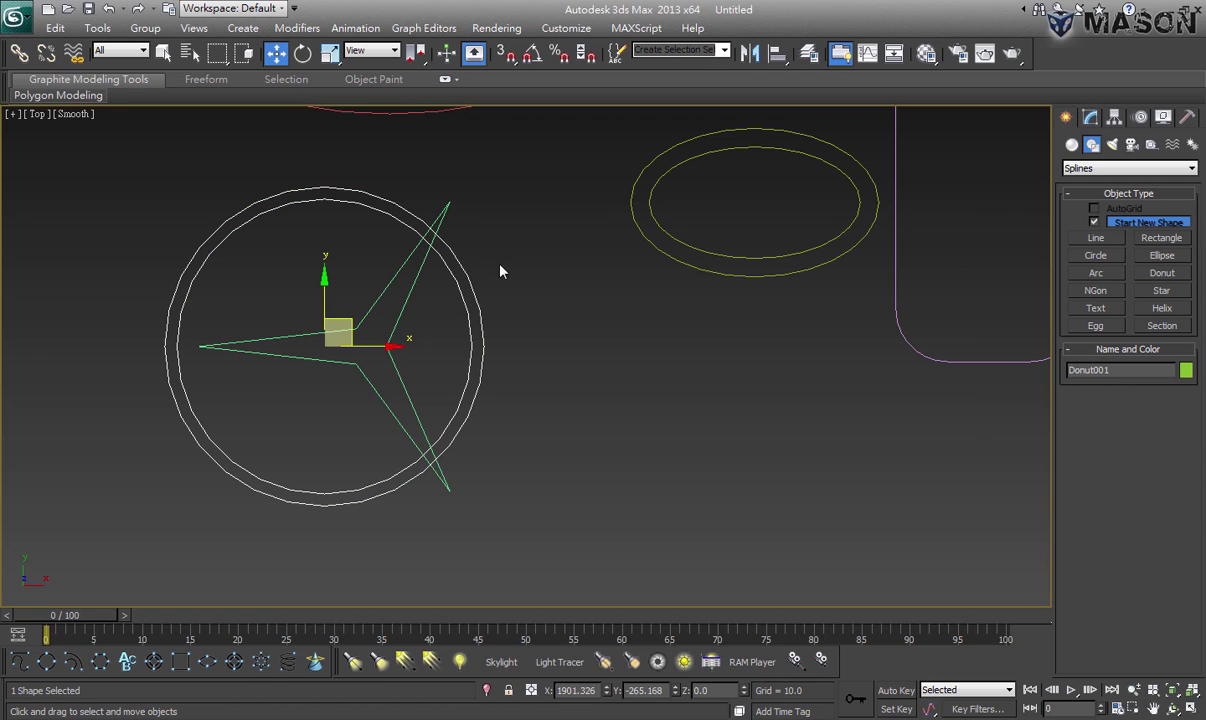
# Align the star center-to-center onto the donut ring, repeating the alignment
pyautogui.click(418, 277)
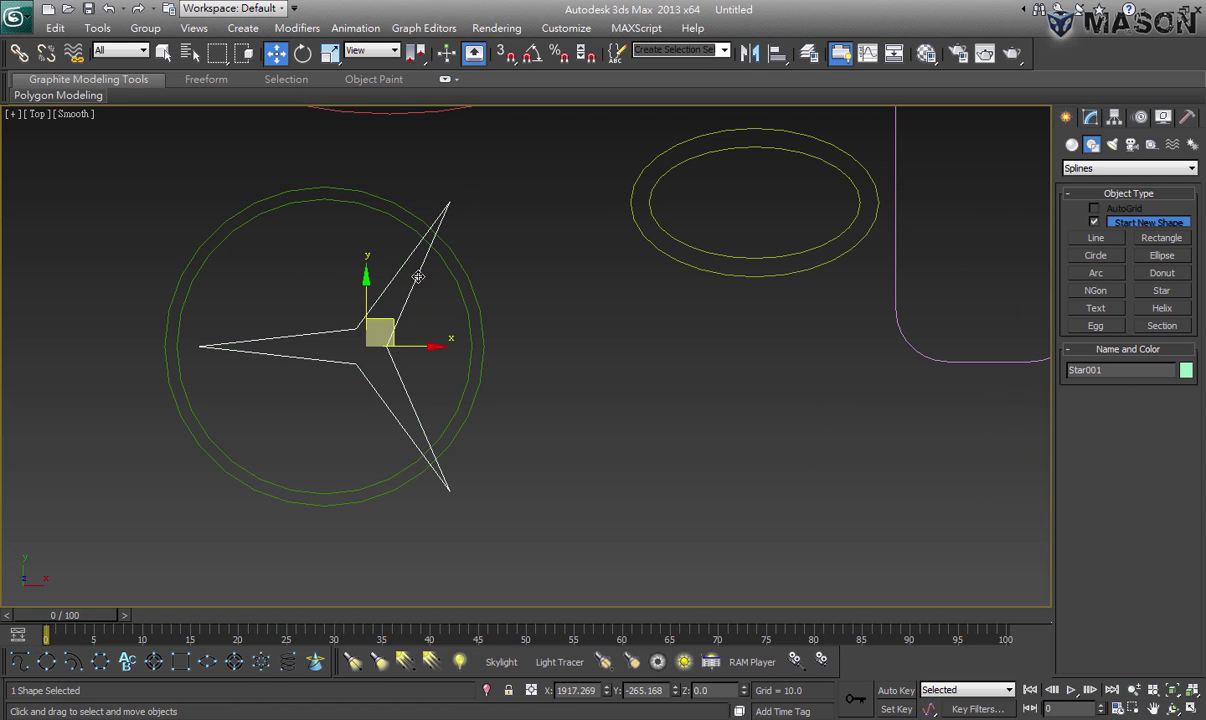
pyautogui.click(777, 53)
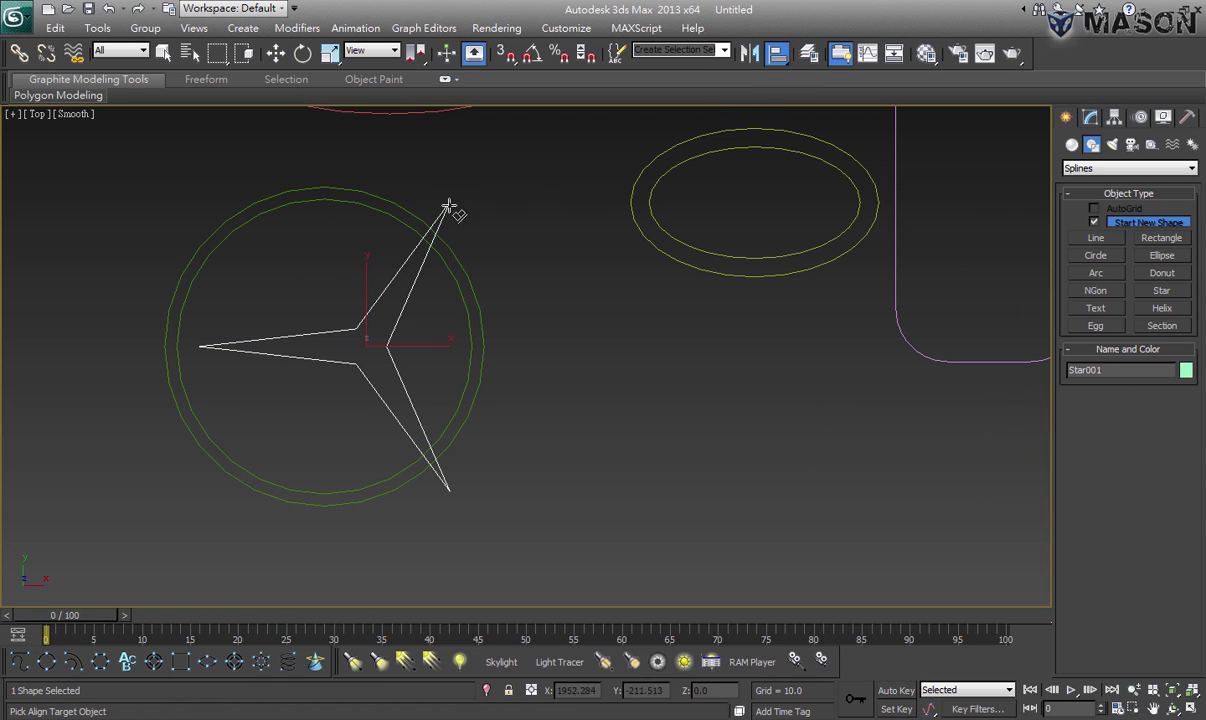
pyautogui.click(398, 222)
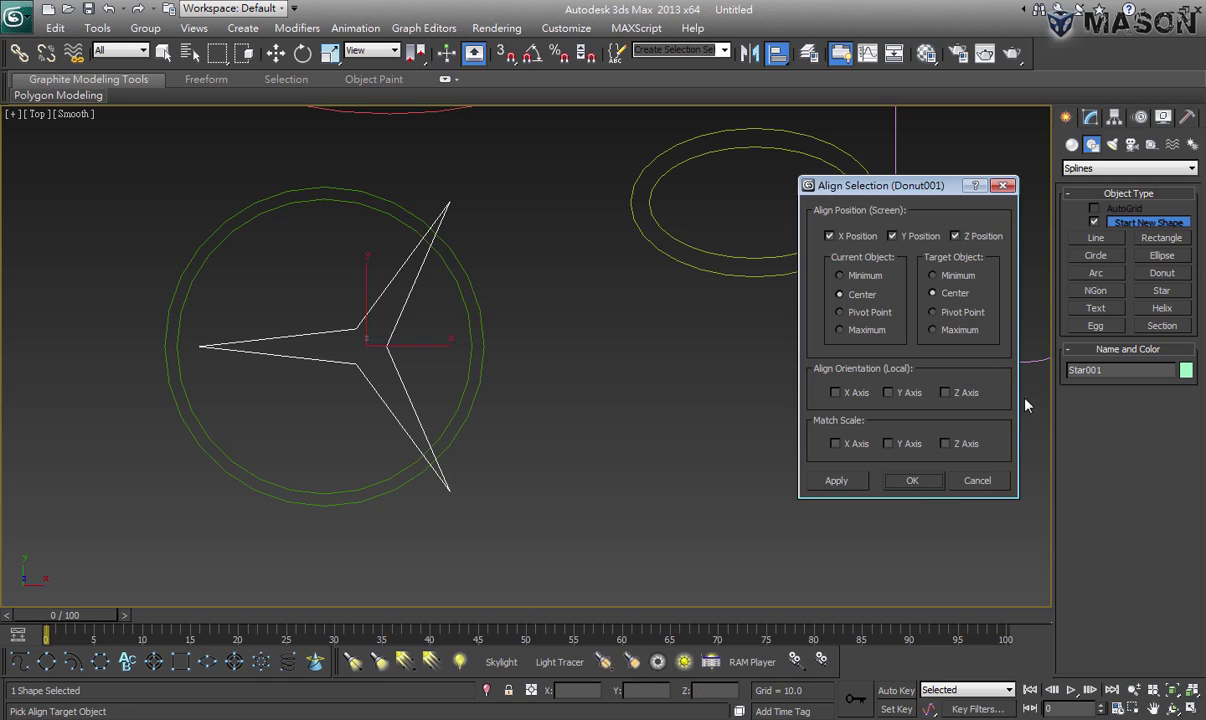
pyautogui.click(912, 481)
pyautogui.click(365, 201)
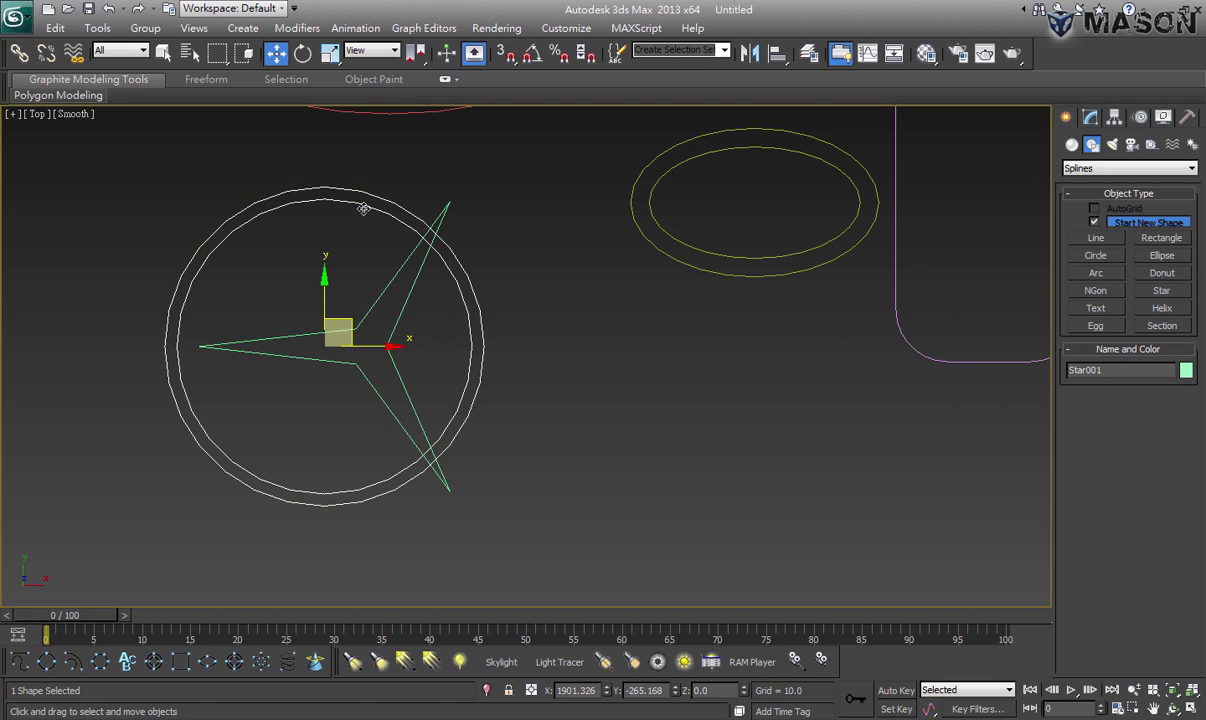
pyautogui.click(398, 315)
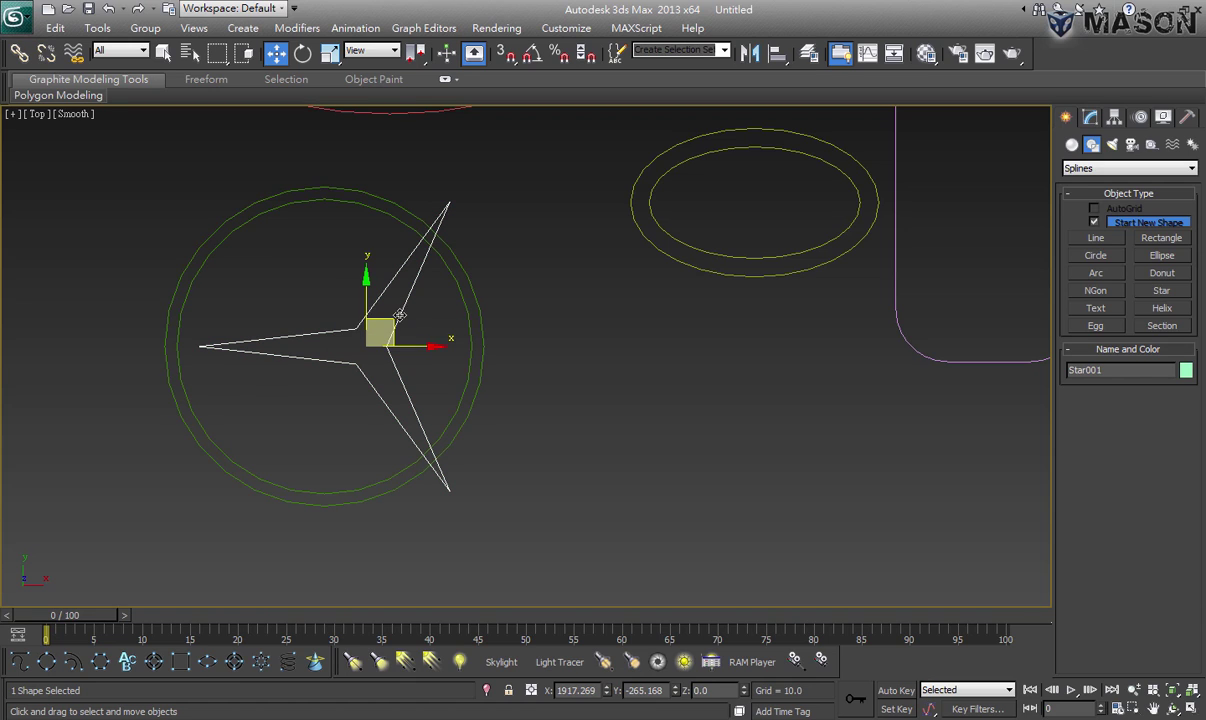
pyautogui.click(780, 54)
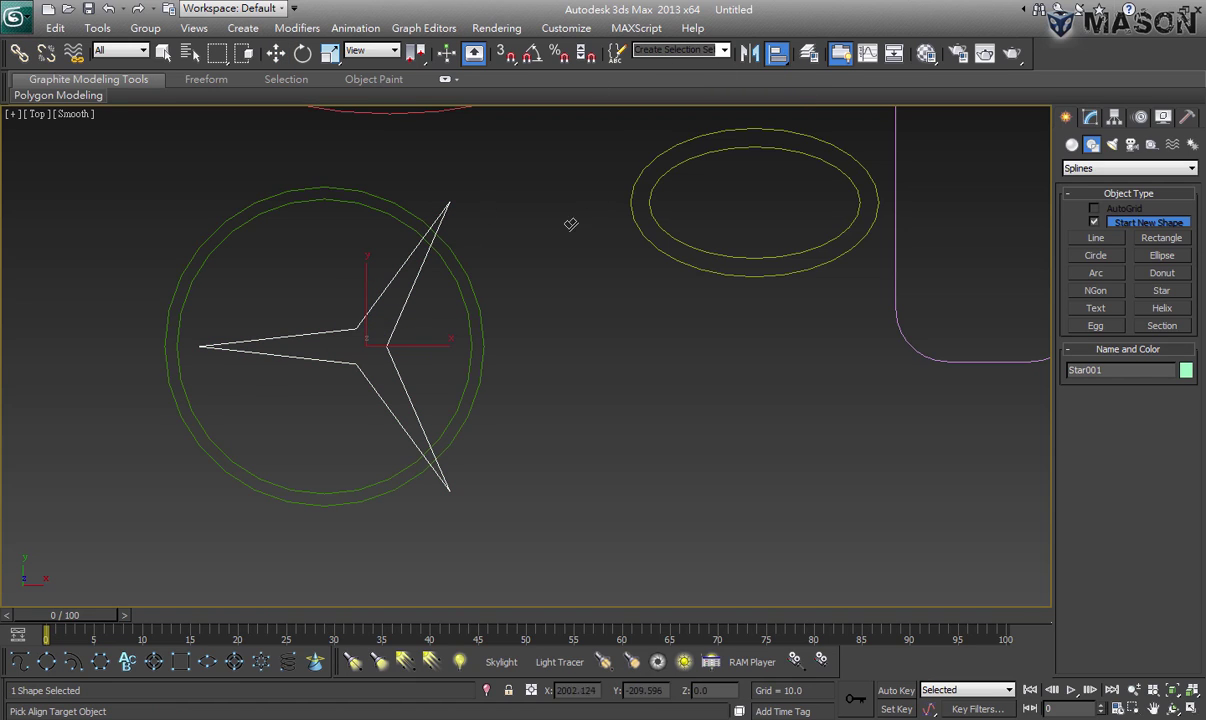
pyautogui.rightClick(628, 189)
pyautogui.click(777, 54)
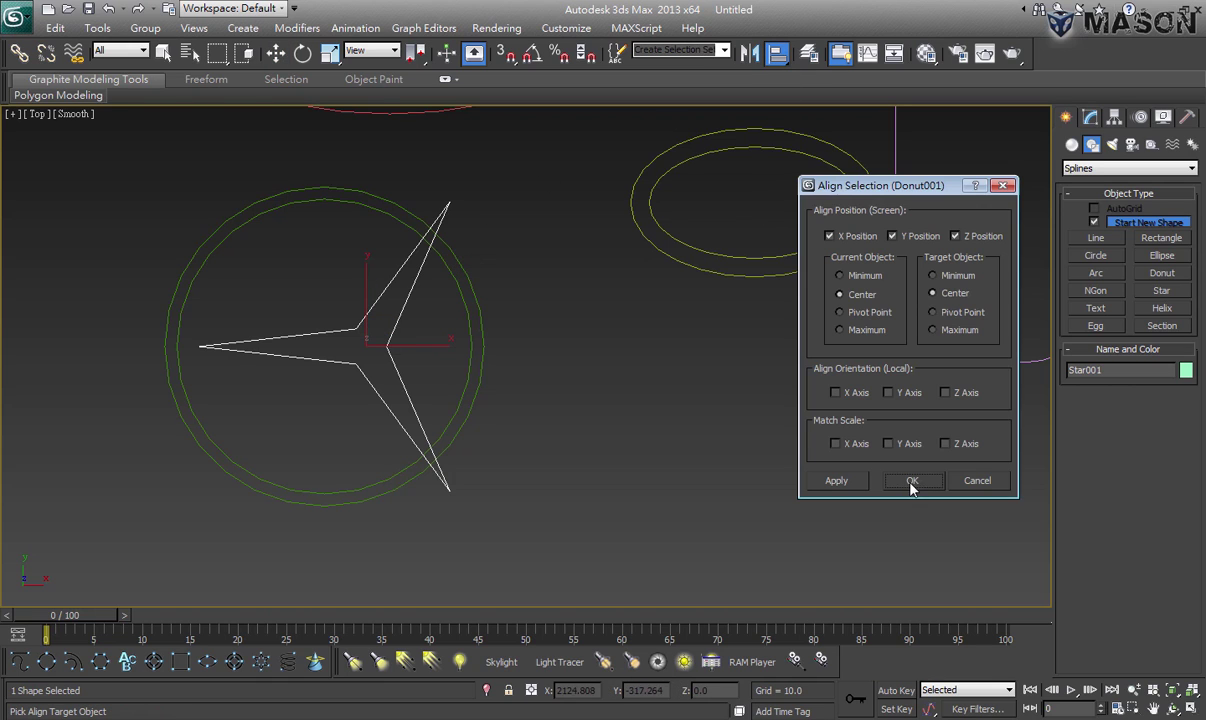
pyautogui.click(432, 244)
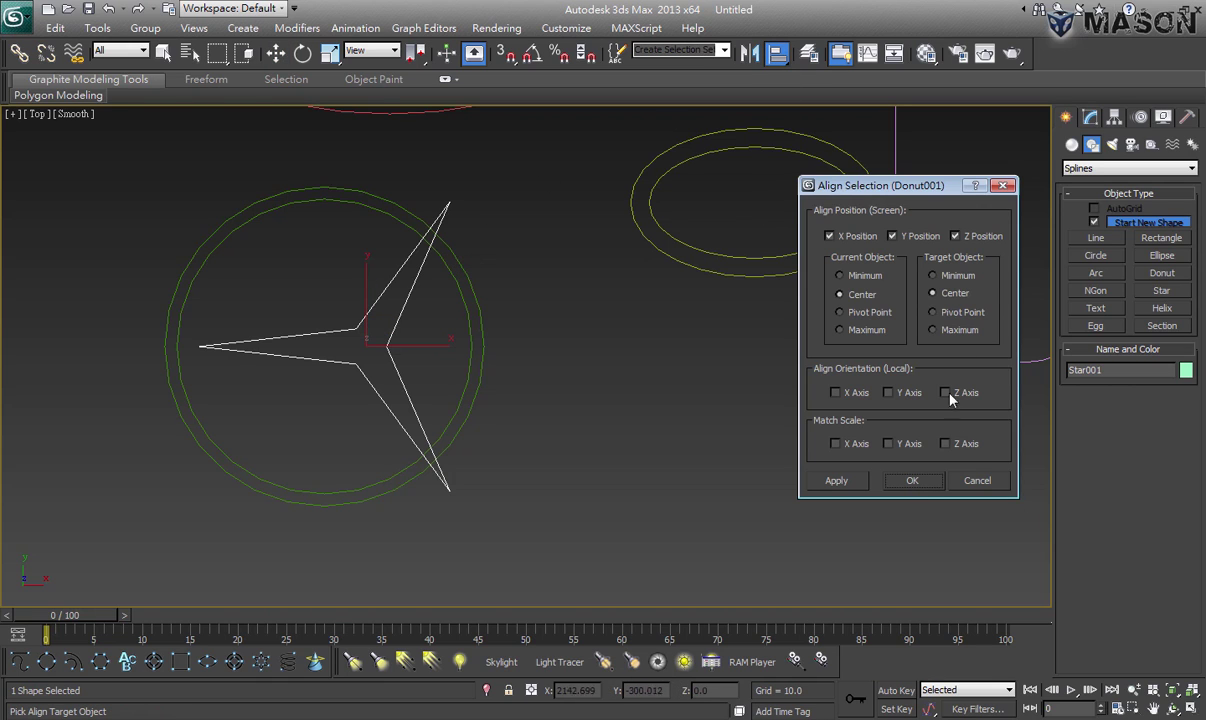
pyautogui.click(977, 481)
pyautogui.moveTo(779, 58); pyautogui.dragTo(785, 108)
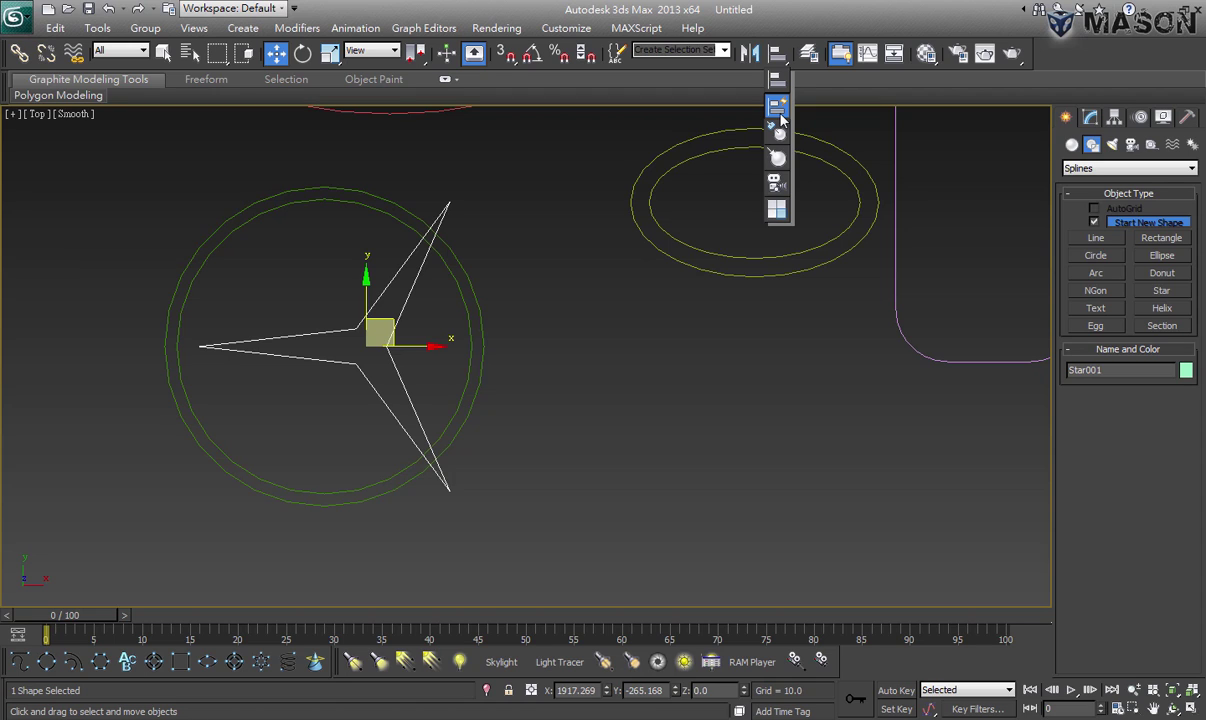
# Quick Align Star001 onto Donut001's centre, moving it to X 1901.326
pyautogui.moveTo(780, 117); pyautogui.dragTo(780, 116)
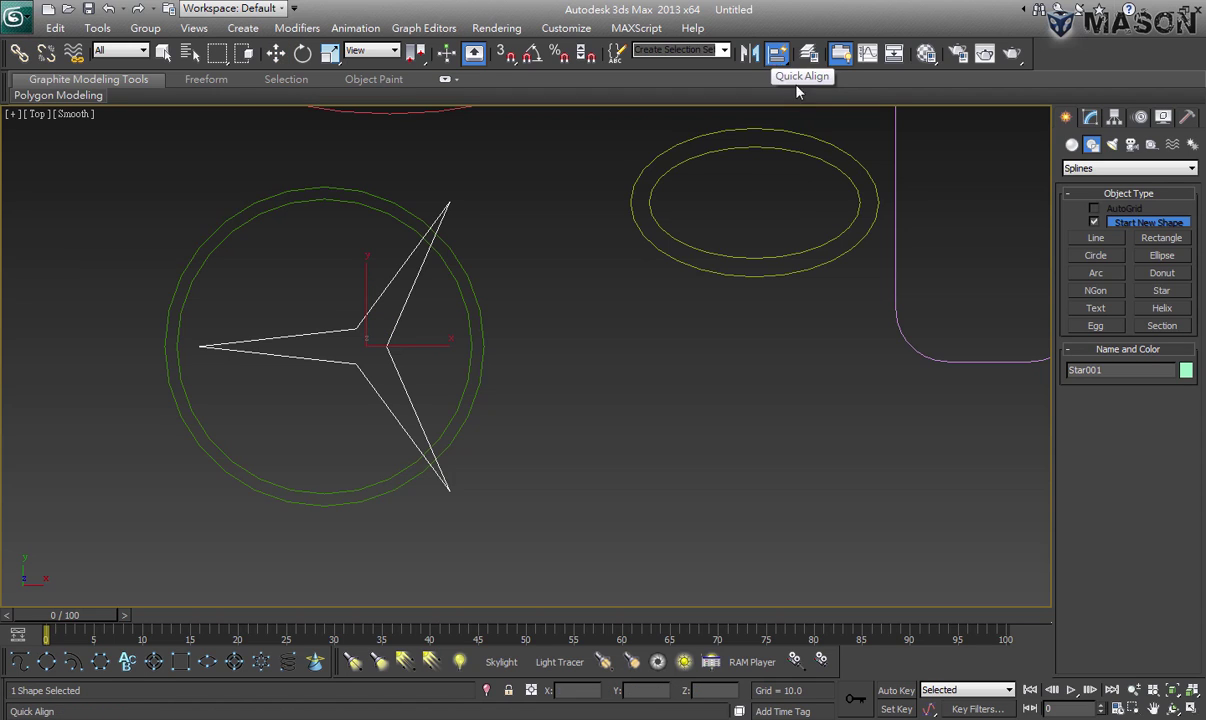
pyautogui.click(390, 214)
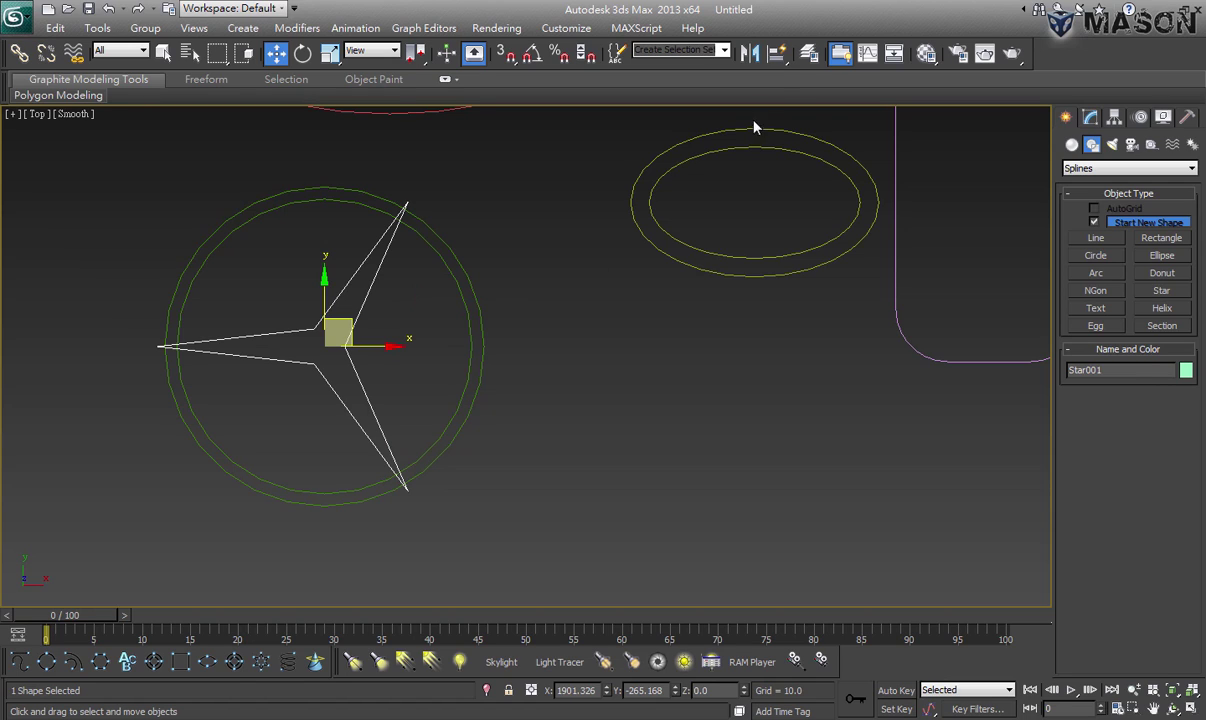
pyautogui.moveTo(779, 60); pyautogui.dragTo(782, 110)
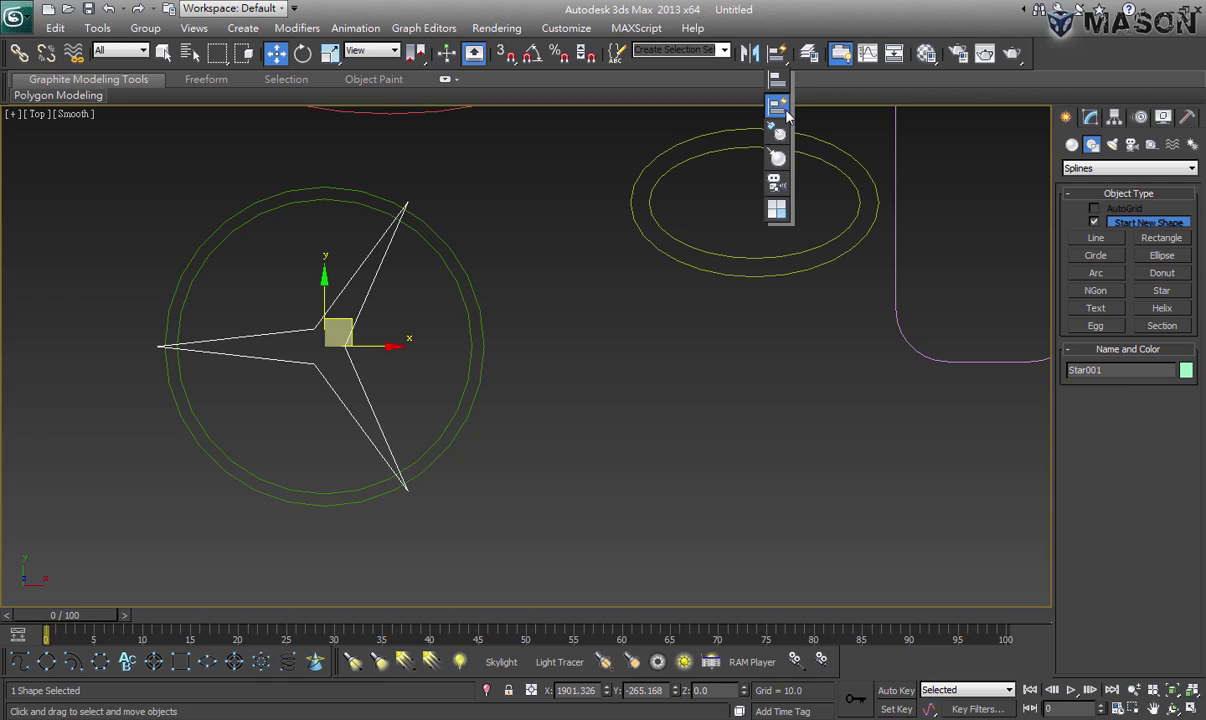
# Widen Donut001 to Radius 1 65.167 and Radius 2 60.773 around the star
pyautogui.click(540, 380)
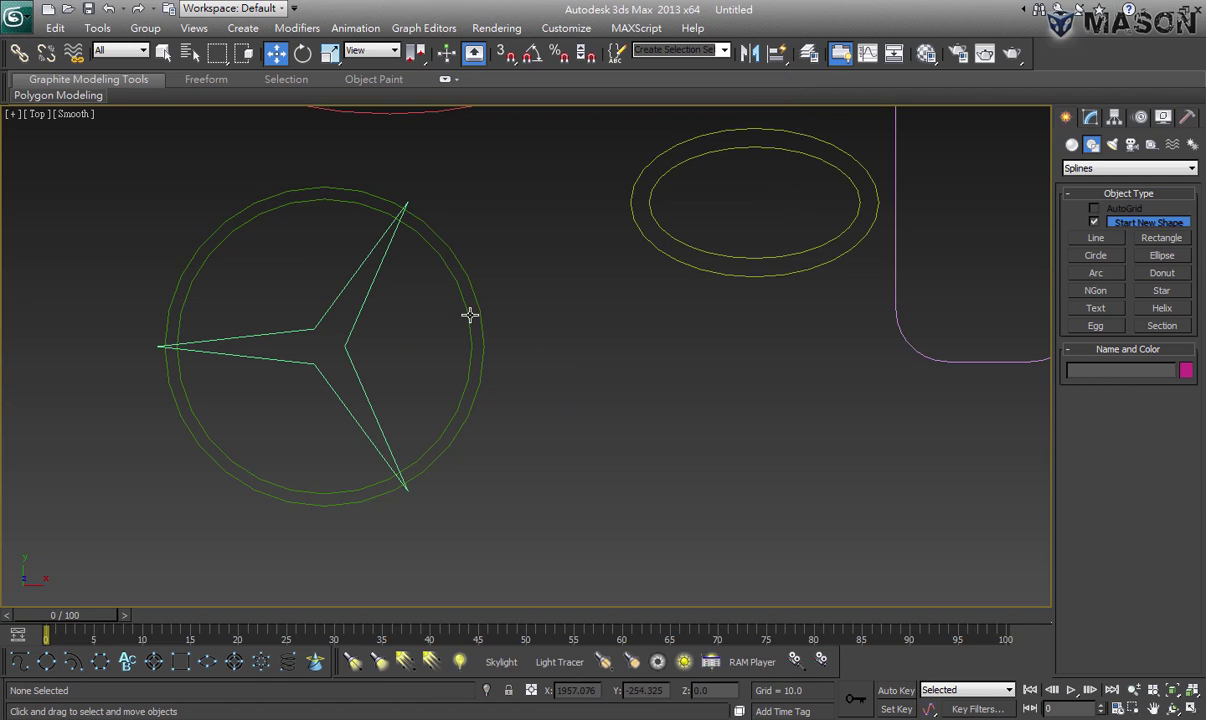
pyautogui.click(477, 308)
pyautogui.click(1090, 117)
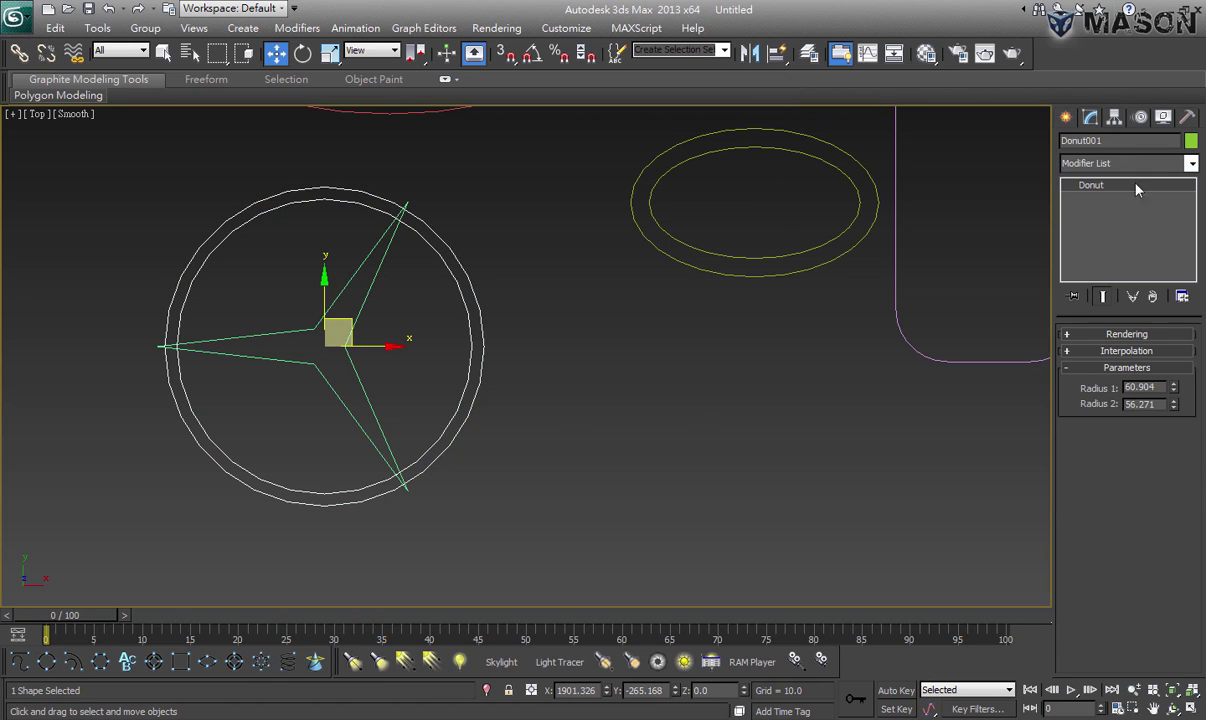
pyautogui.moveTo(1172, 387); pyautogui.dragTo(1171, 398)
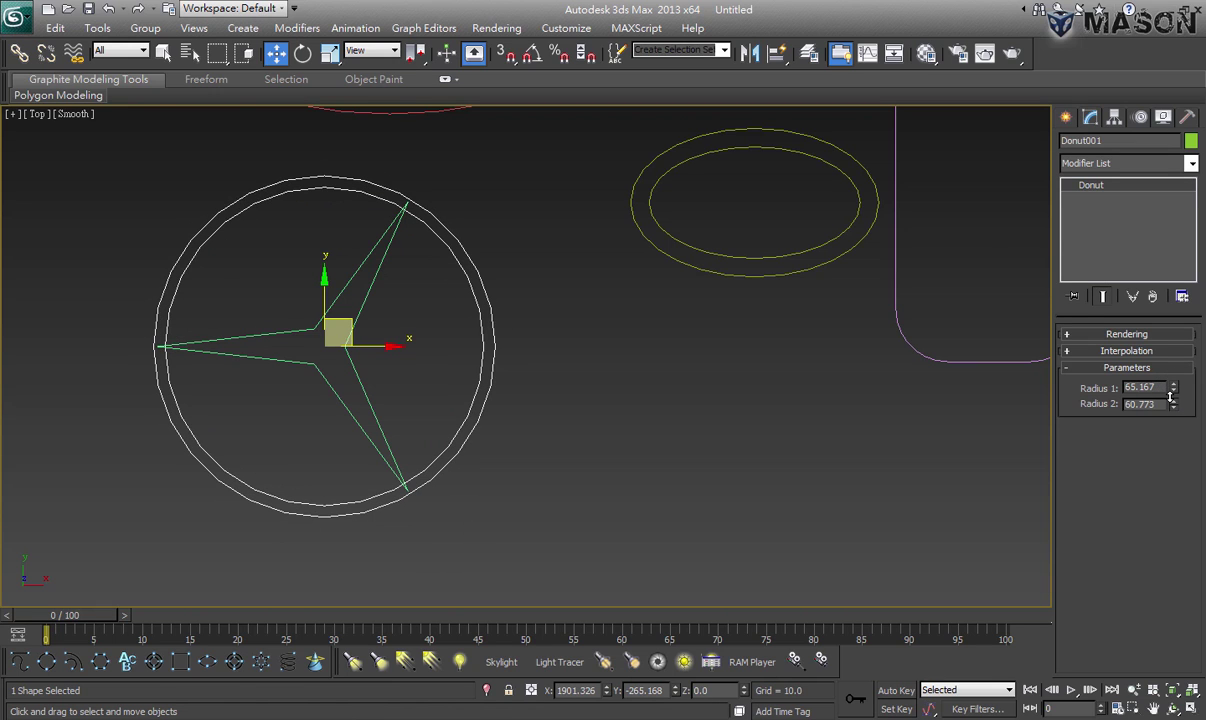
pyautogui.click(349, 440)
pyautogui.moveTo(336, 430)
pyautogui.mouseDown()
pyautogui.moveTo(509, 234)
pyautogui.moveTo(326, 272)
pyautogui.moveTo(689, 455)
pyautogui.mouseUp()
# Maximize the Perspective view, frame the shapes, and make a test render
pyautogui.hotkey('alt', 'w')
pyautogui.hotkey('alt', 'w')
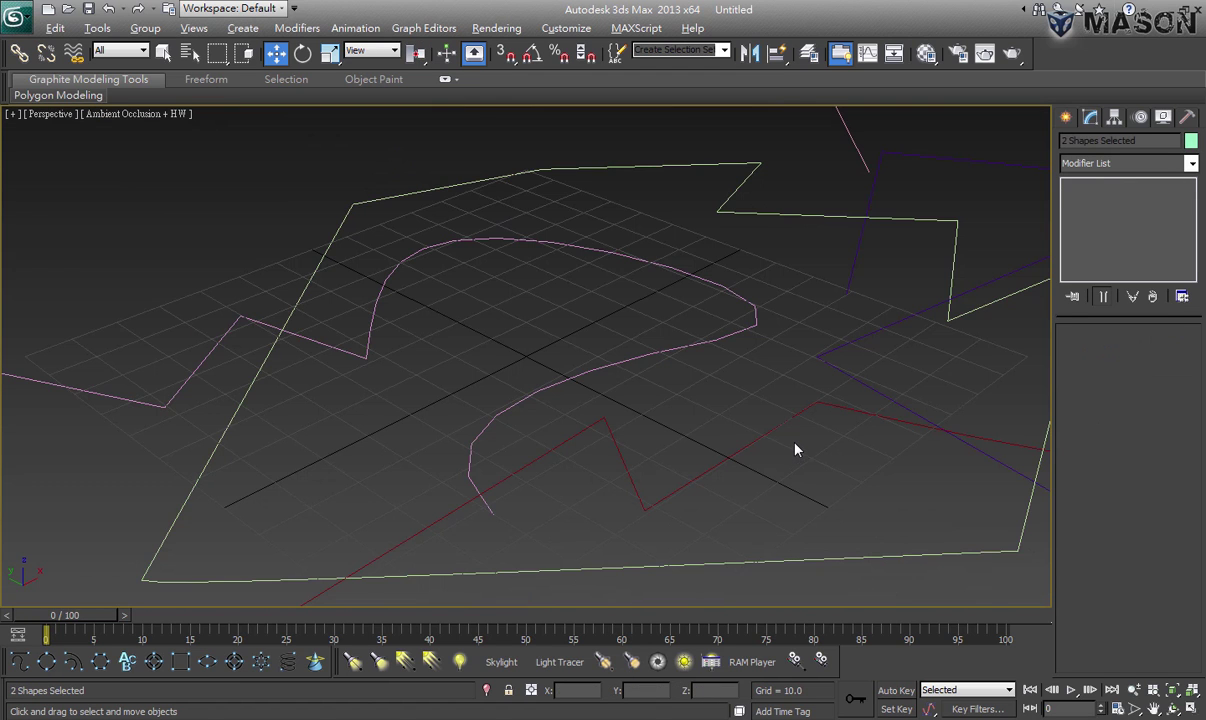
pyautogui.press('z')
pyautogui.scroll(-5, 742, 380)
pyautogui.scroll(-3, 742, 380)
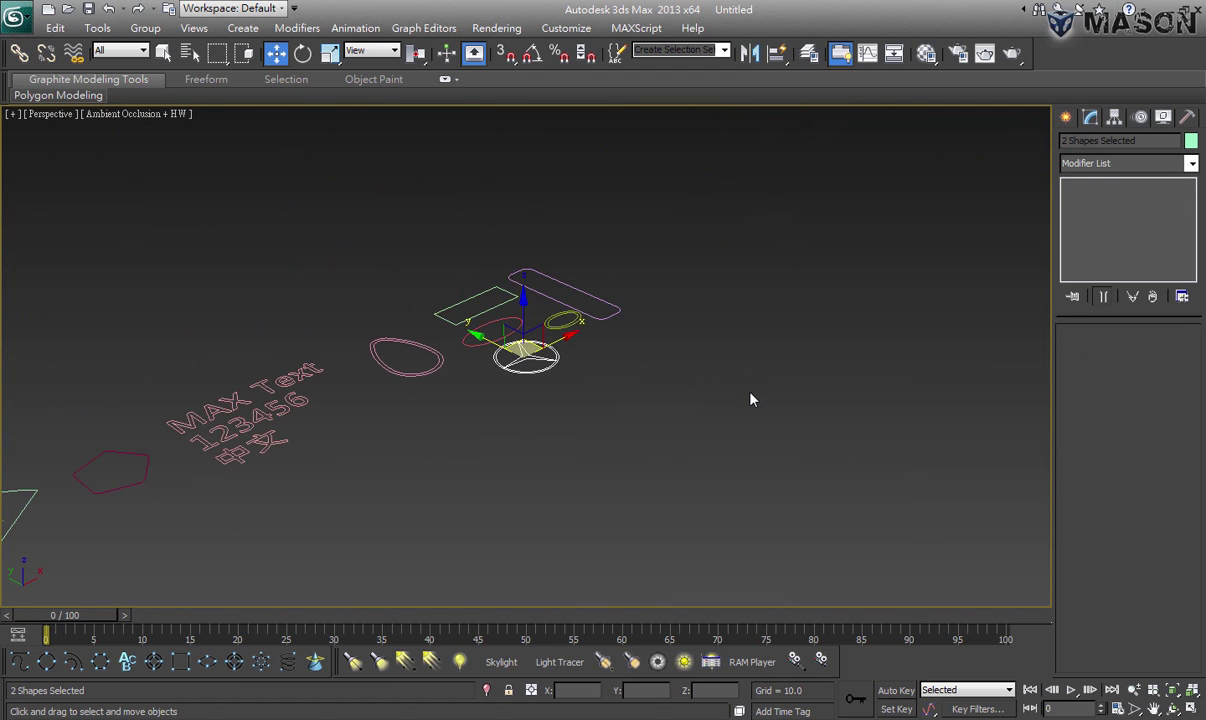
pyautogui.press('z')
pyautogui.scroll(-2, 623, 388)
pyautogui.scroll(-1, 623, 388)
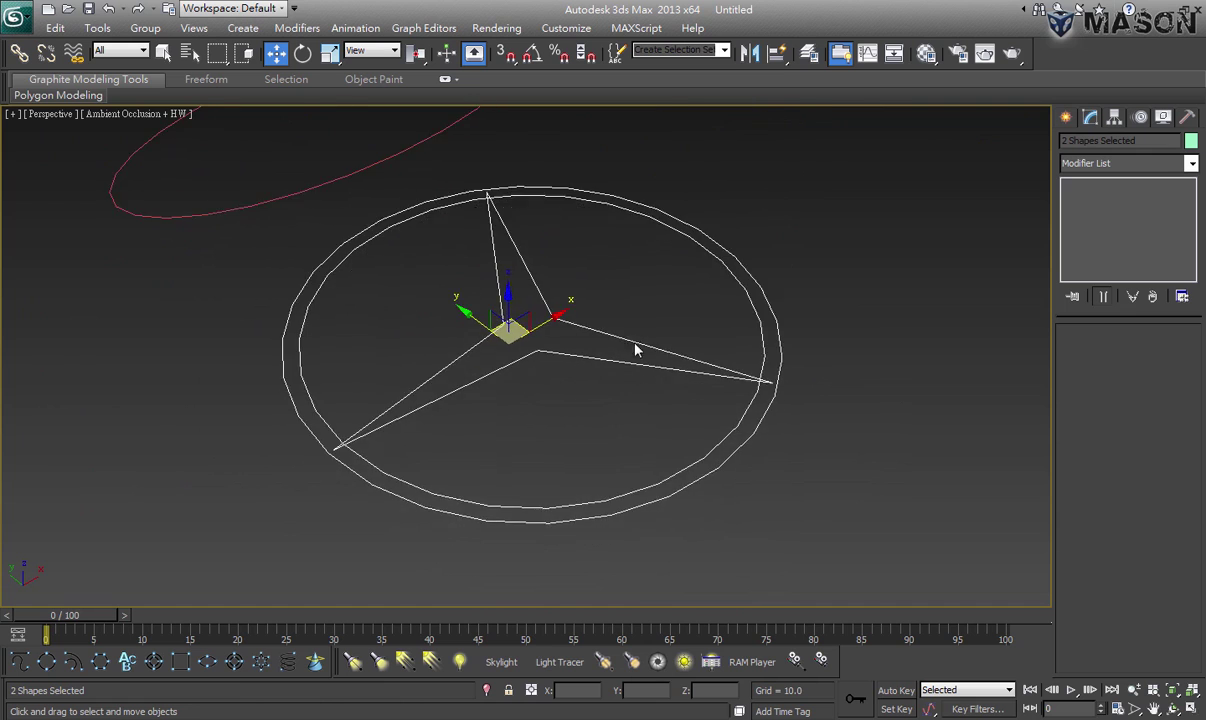
pyautogui.scroll(-3, 638, 345)
pyautogui.moveTo(633, 380)
pyautogui.mouseDown(button='middle')
pyautogui.moveTo(719, 342)
pyautogui.moveTo(709, 368)
pyautogui.moveTo(772, 377)
pyautogui.mouseUp(button='middle')
pyautogui.click(772, 377)
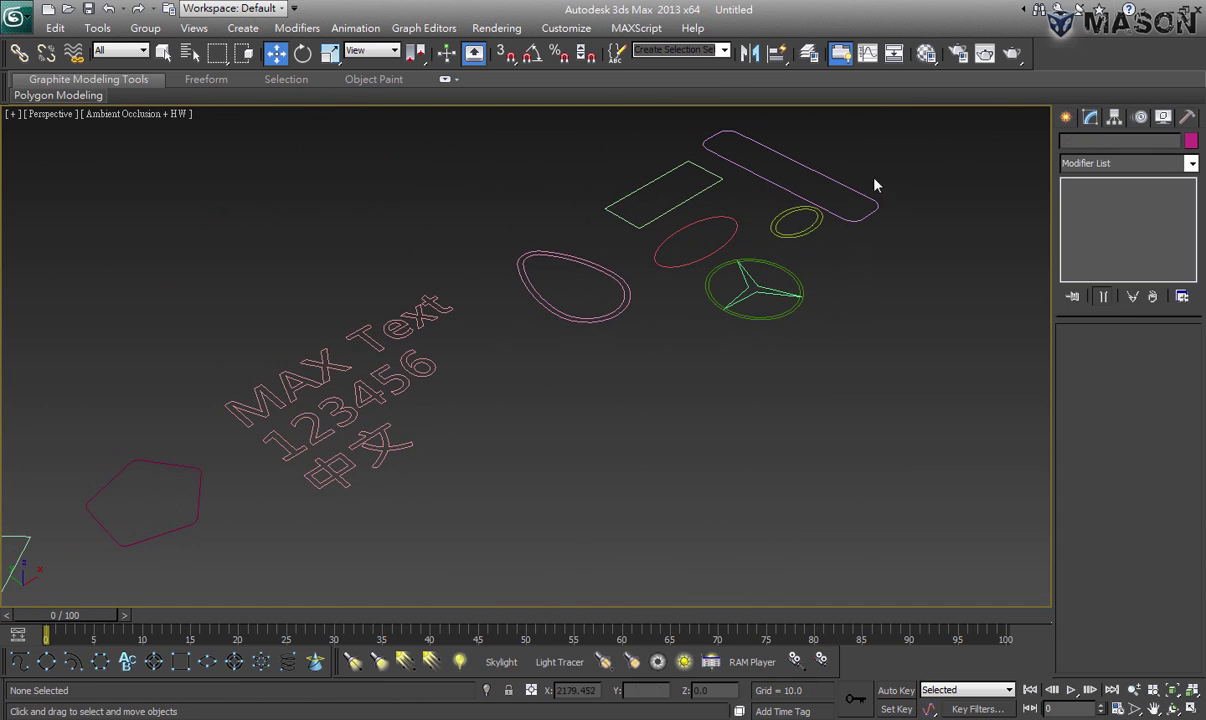
pyautogui.click(1013, 55)
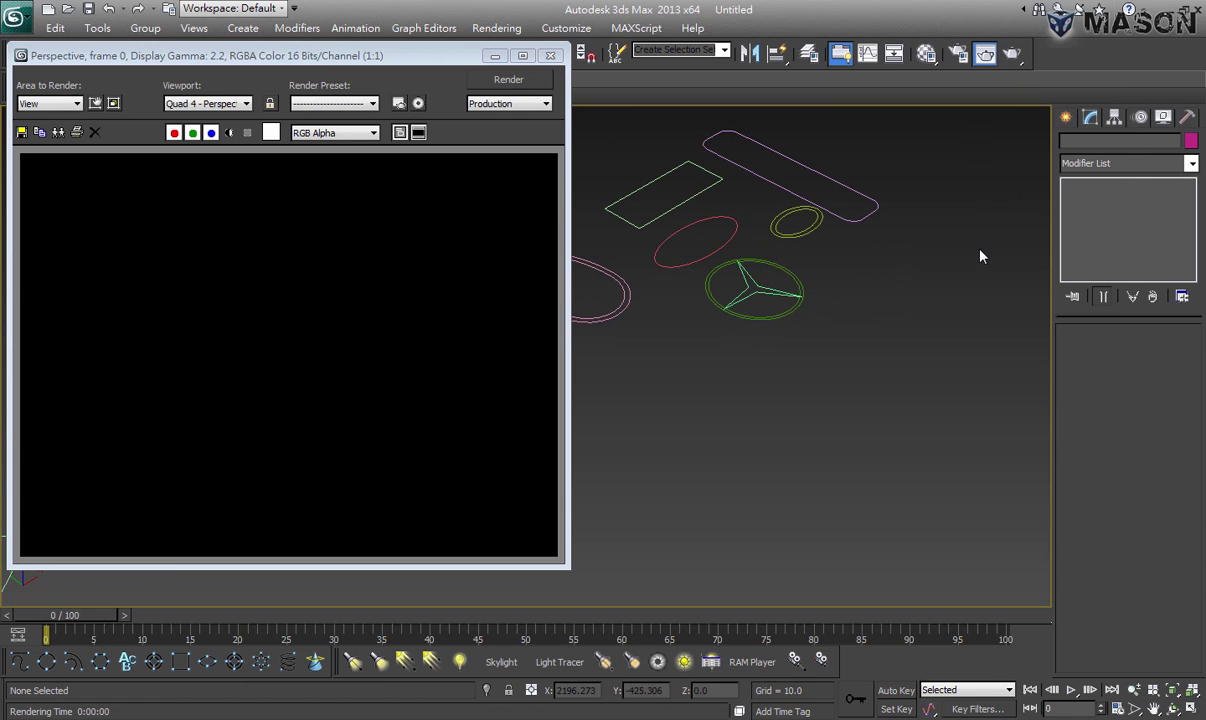
pyautogui.click(550, 55)
# Zoom the Perspective view to fit the star and ring, then select the star
pyautogui.moveTo(840, 402); pyautogui.dragTo(696, 437, button='middle')
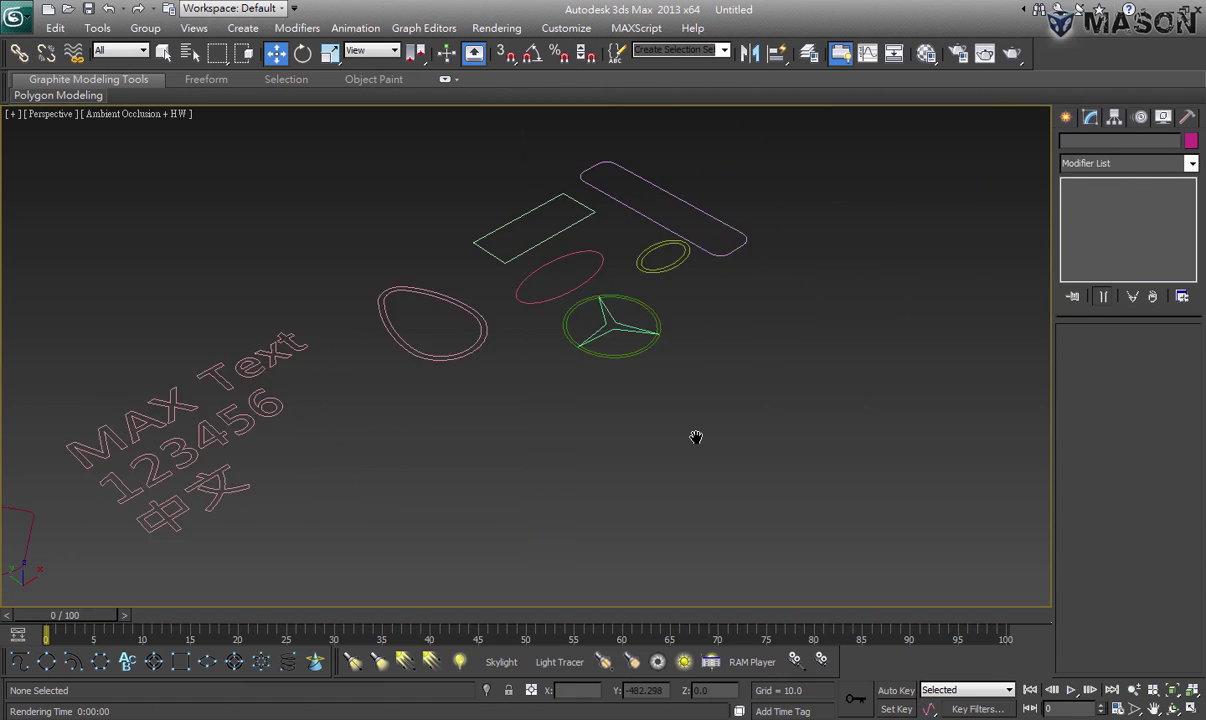
pyautogui.scroll(2, 696, 437)
pyautogui.moveTo(731, 285); pyautogui.dragTo(595, 397)
pyautogui.press('z')
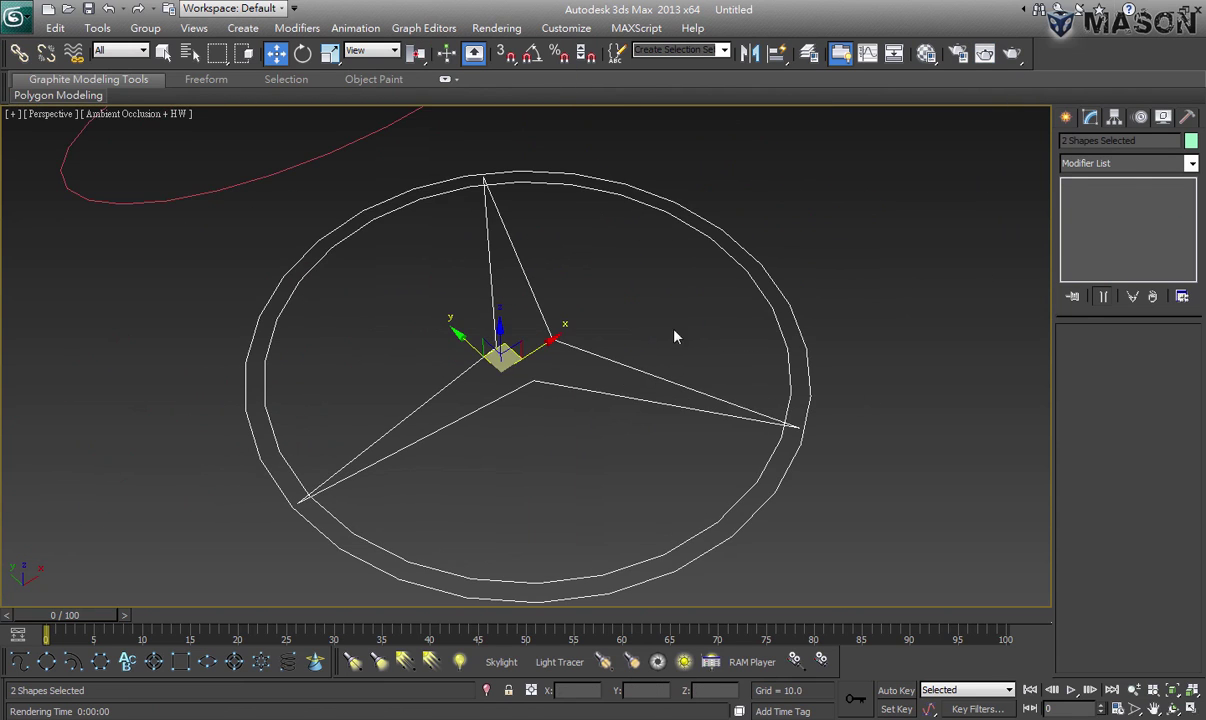
pyautogui.click(718, 341)
pyautogui.moveTo(850, 345); pyautogui.dragTo(684, 512)
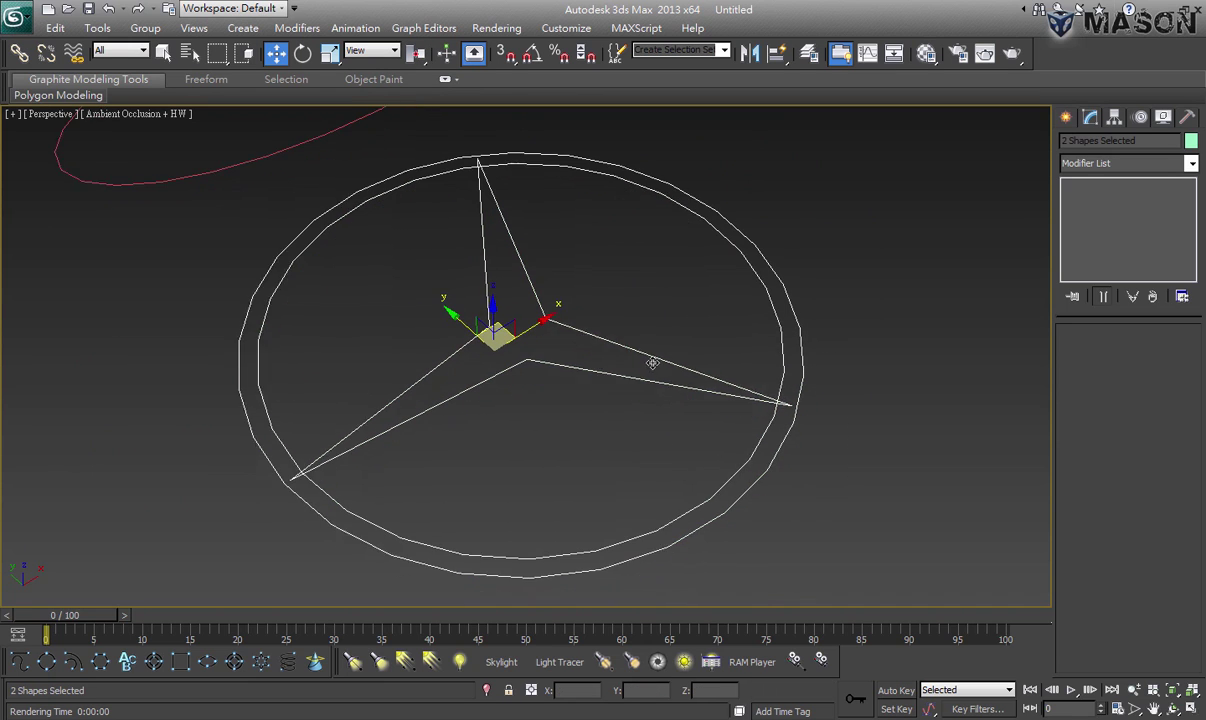
pyautogui.scroll(1, 650, 365)
pyautogui.click(858, 234)
pyautogui.moveTo(851, 326); pyautogui.dragTo(732, 452)
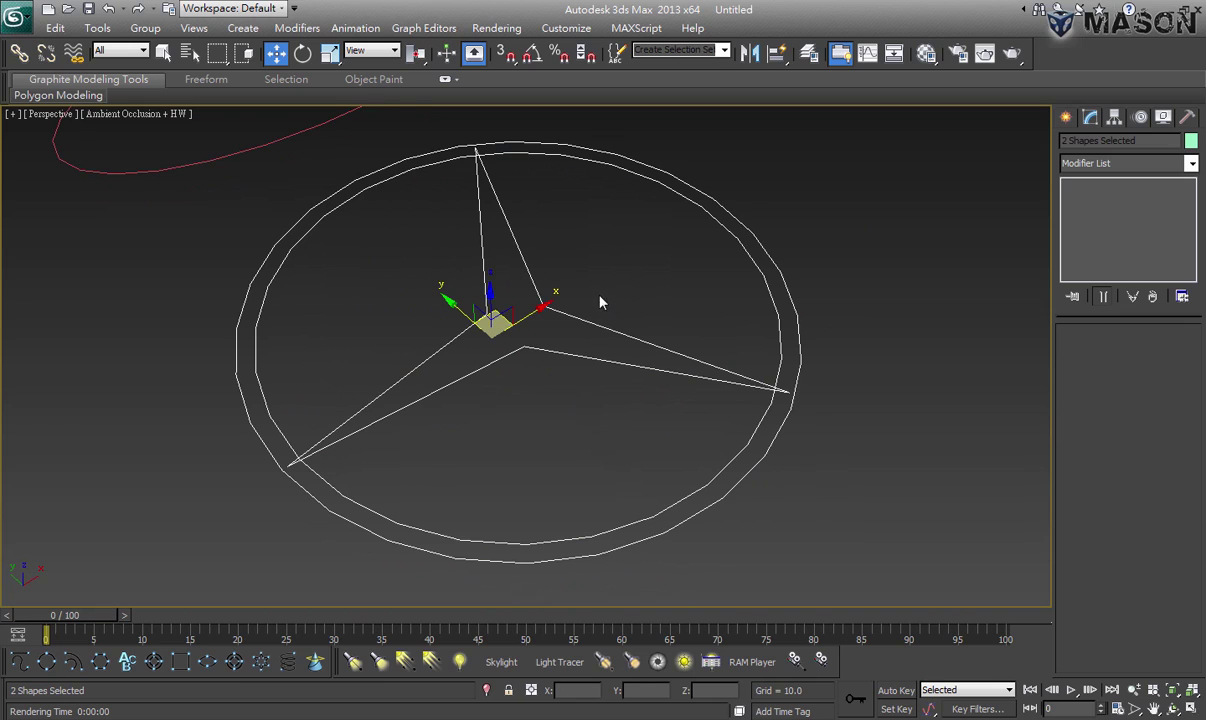
pyautogui.scroll(-1, 598, 301)
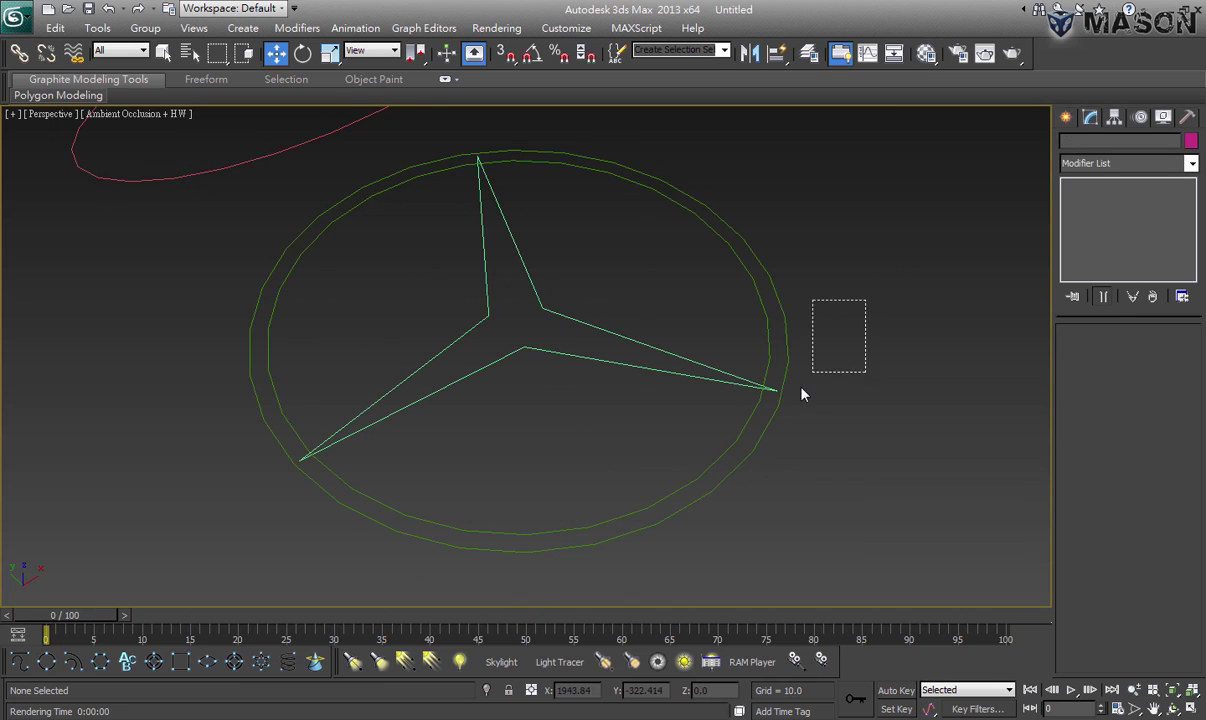
pyautogui.moveTo(864, 301); pyautogui.dragTo(729, 452)
pyautogui.click(727, 340)
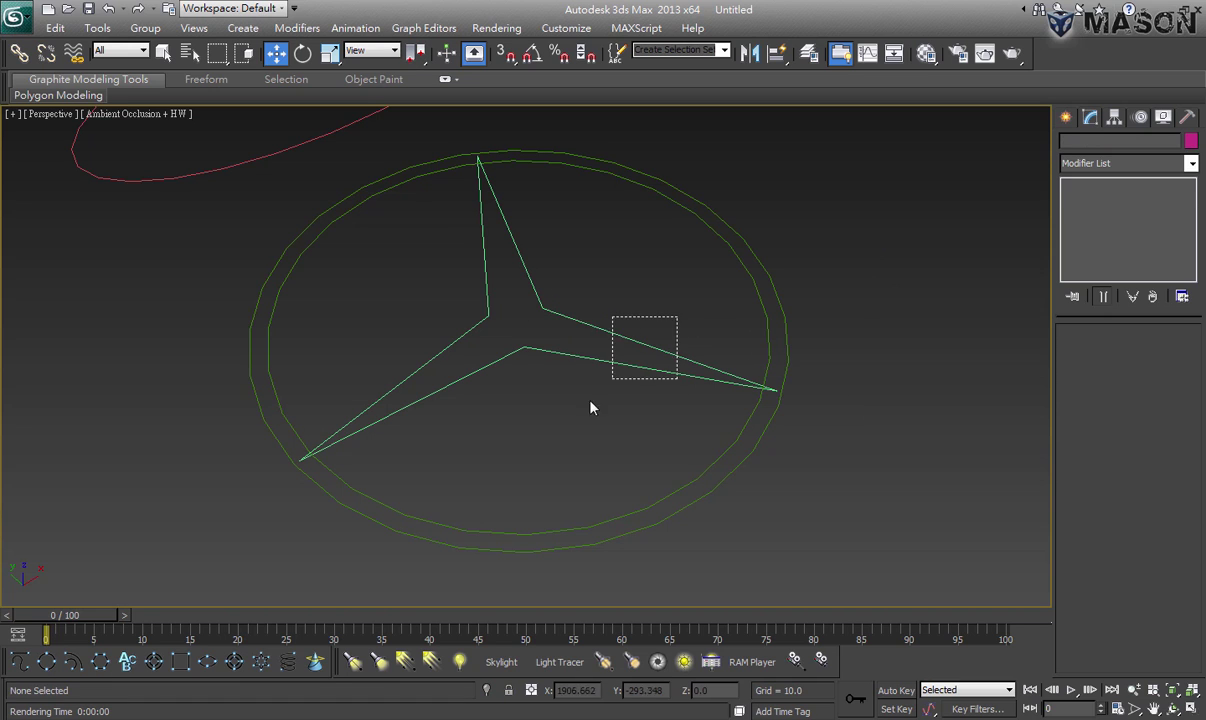
pyautogui.click(640, 345)
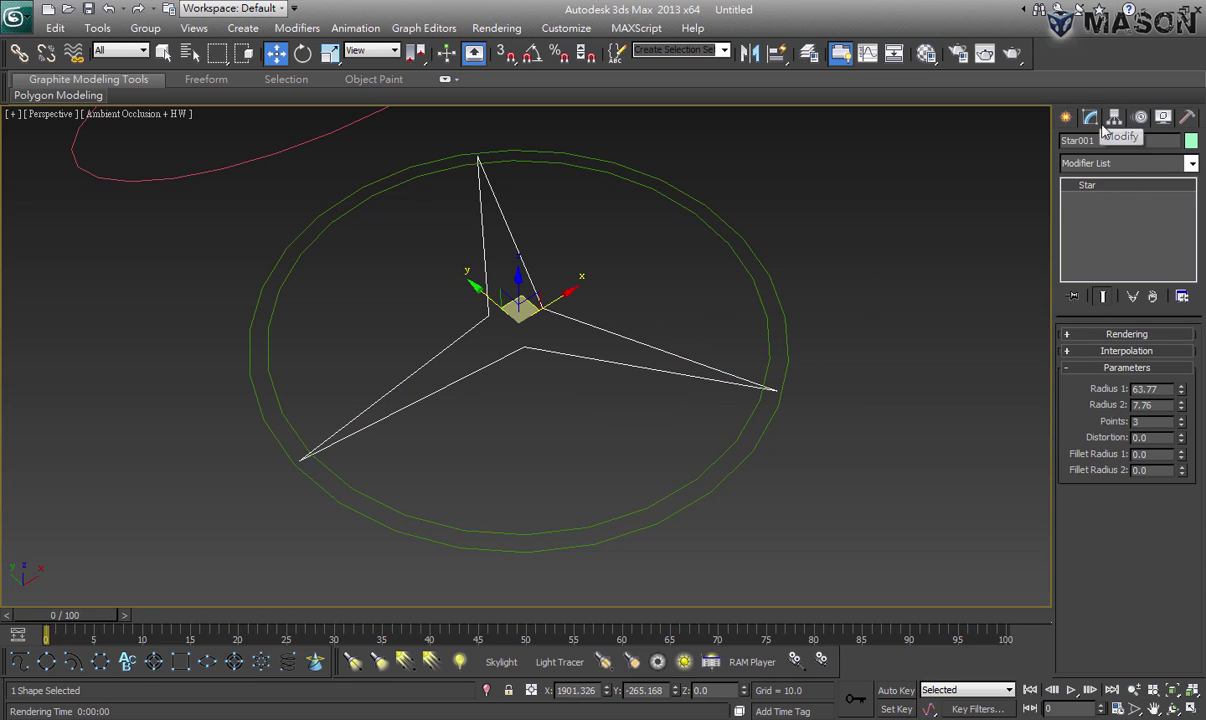
# Add an Extrude modifier to Star001 with Amount 6.0
pyautogui.click(1127, 163)
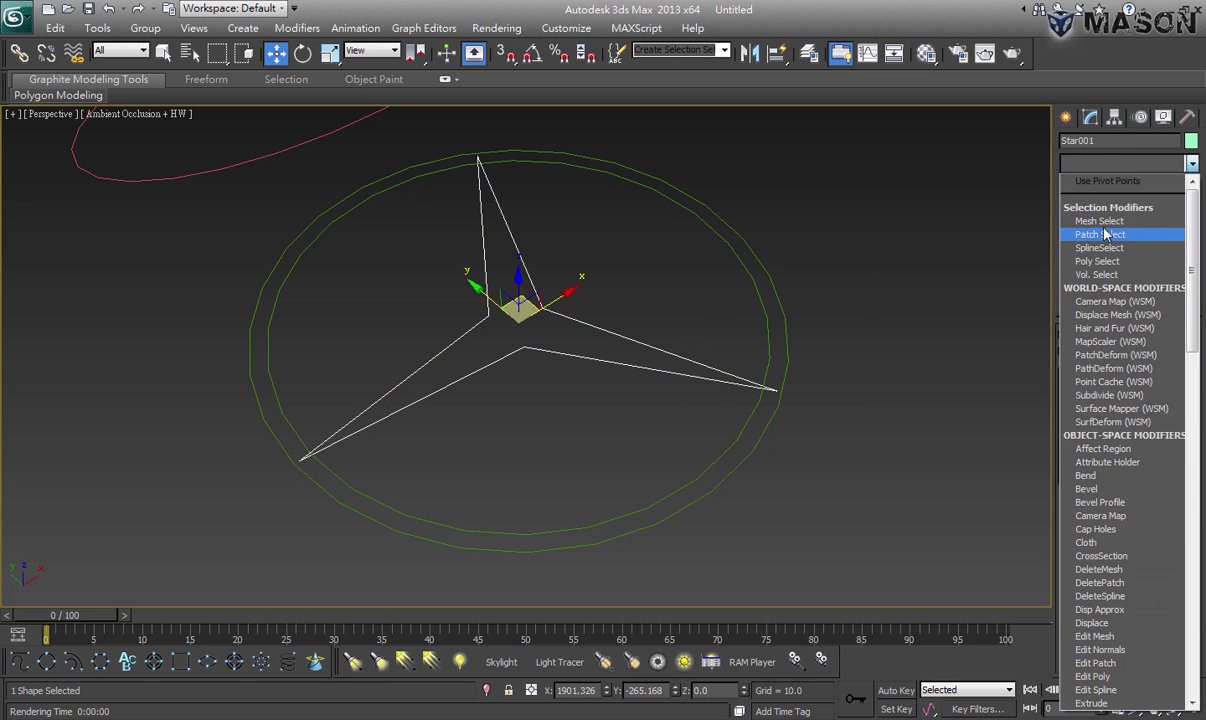
pyautogui.press('e')
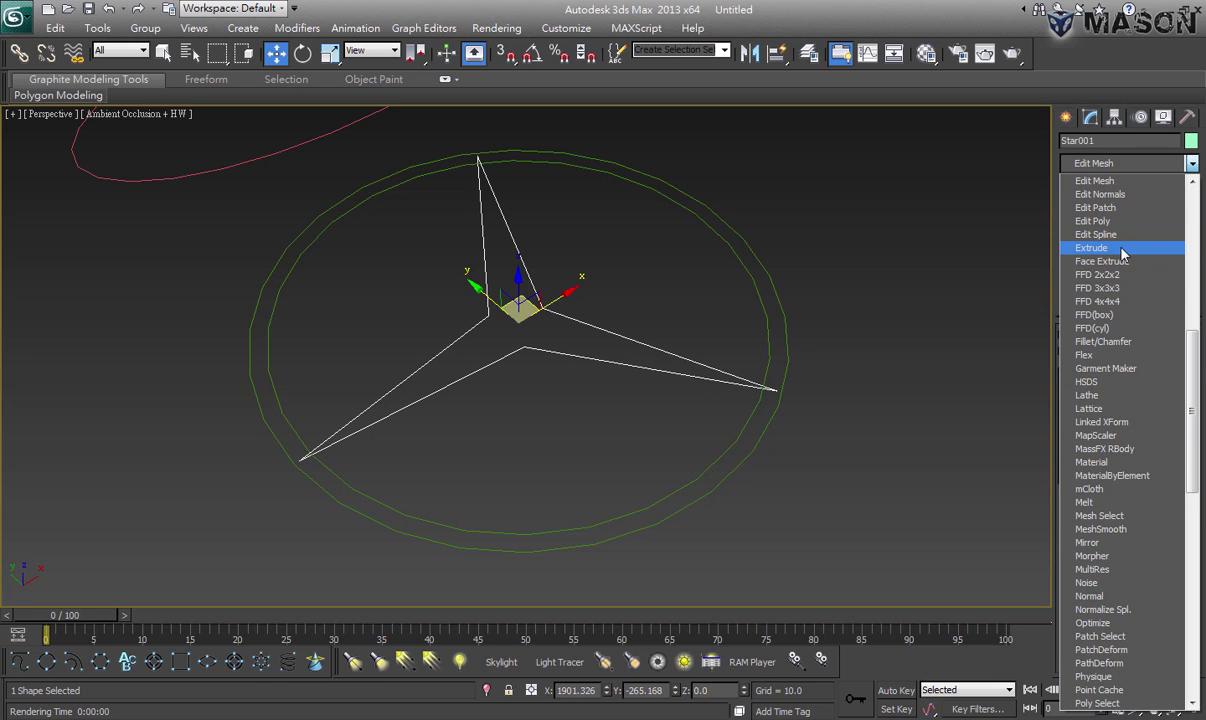
pyautogui.click(1123, 248)
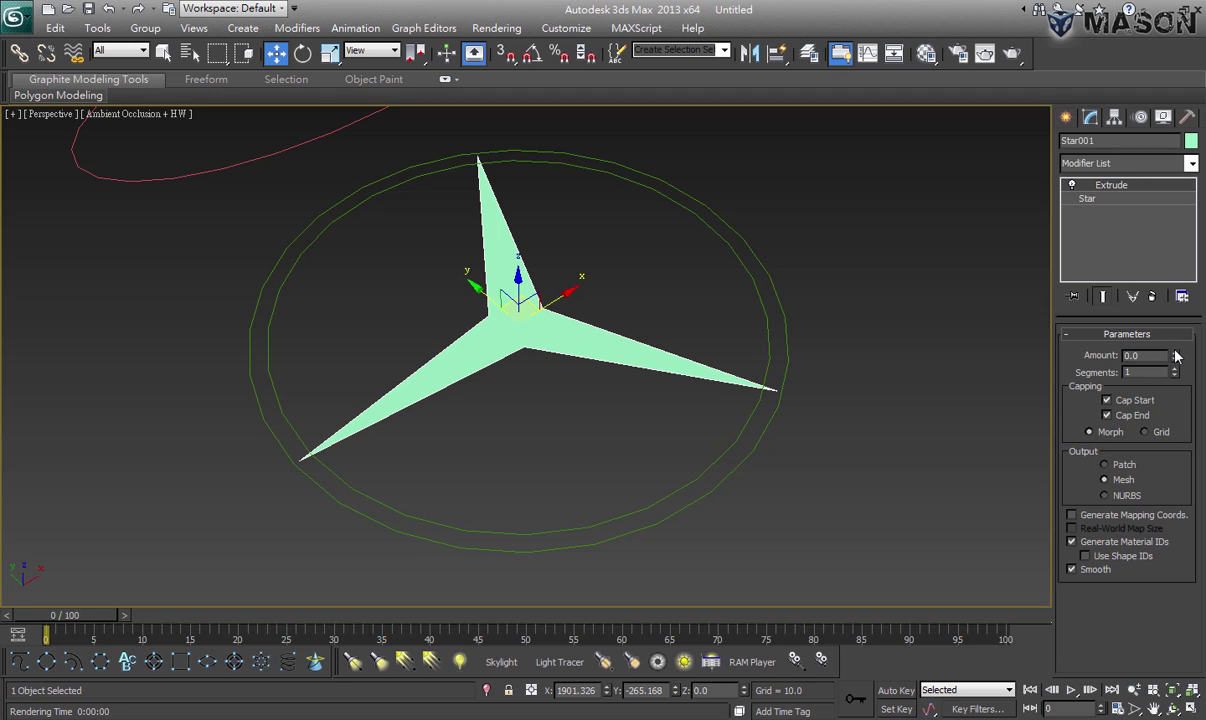
pyautogui.moveTo(1174, 355); pyautogui.dragTo(1175, 310)
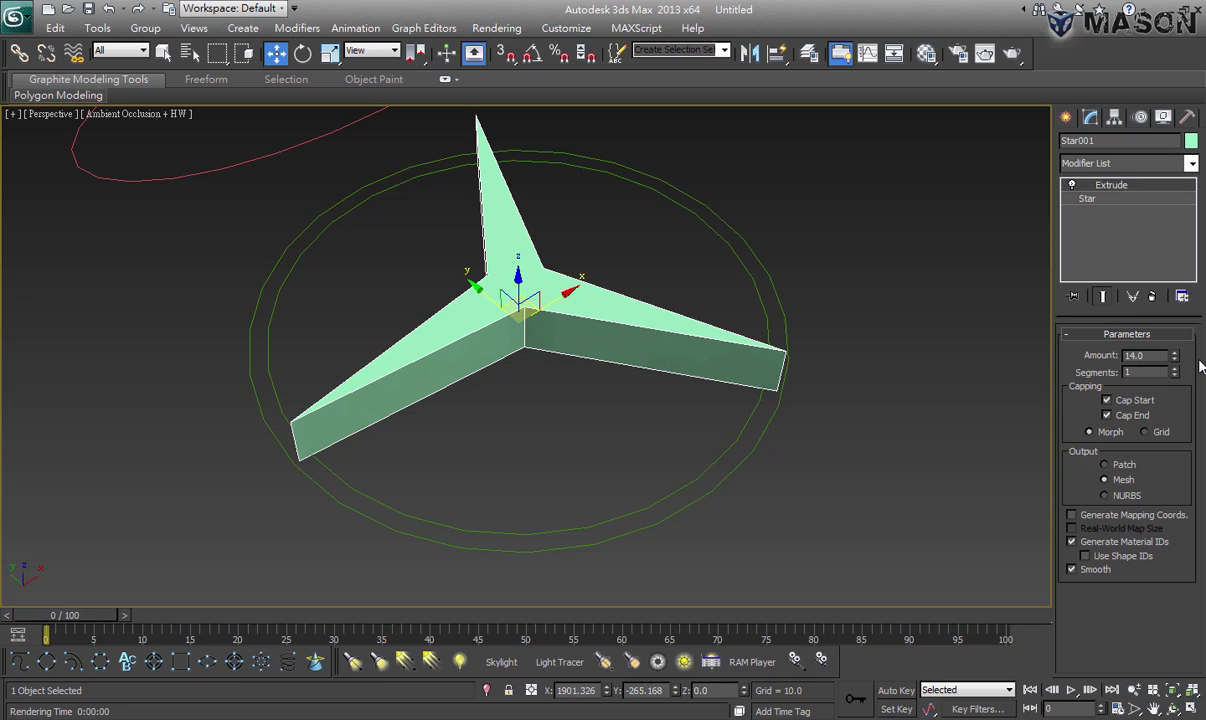
pyautogui.keyDown('alt'); pyautogui.moveTo(703, 345); pyautogui.dragTo(741, 341, button='middle'); pyautogui.keyUp('alt')
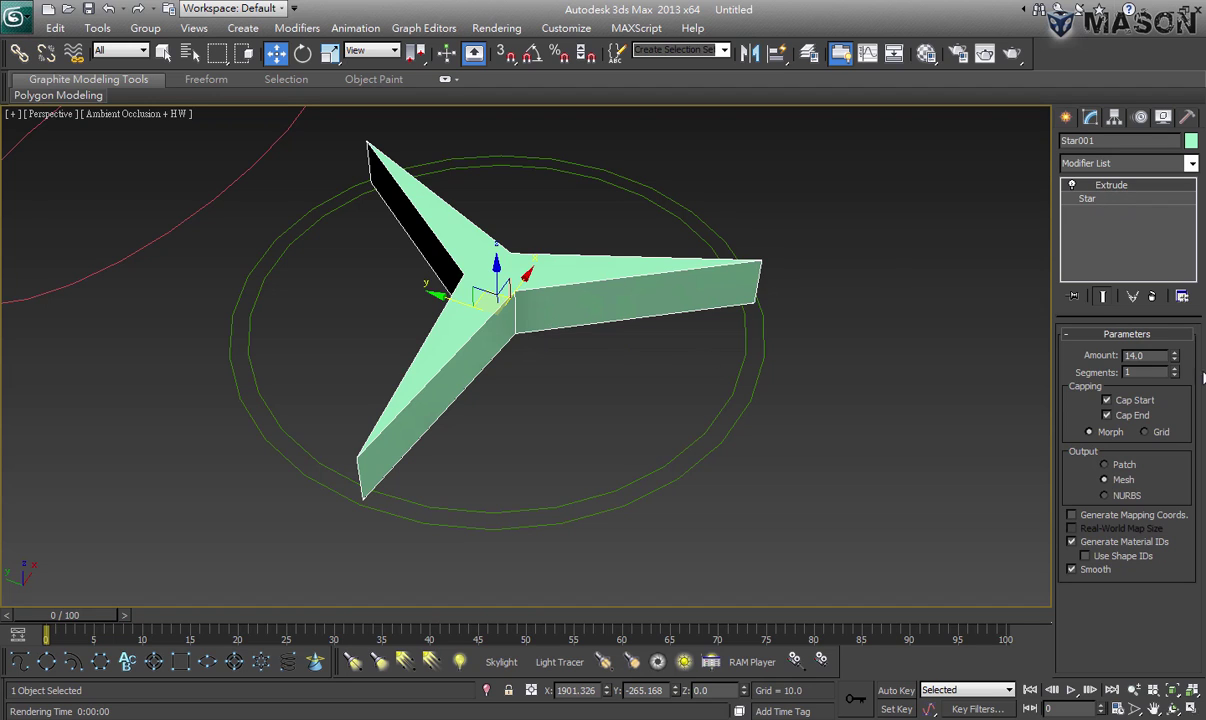
pyautogui.doubleClick(1140, 356)
pyautogui.write('6.5')
pyautogui.press('Return')
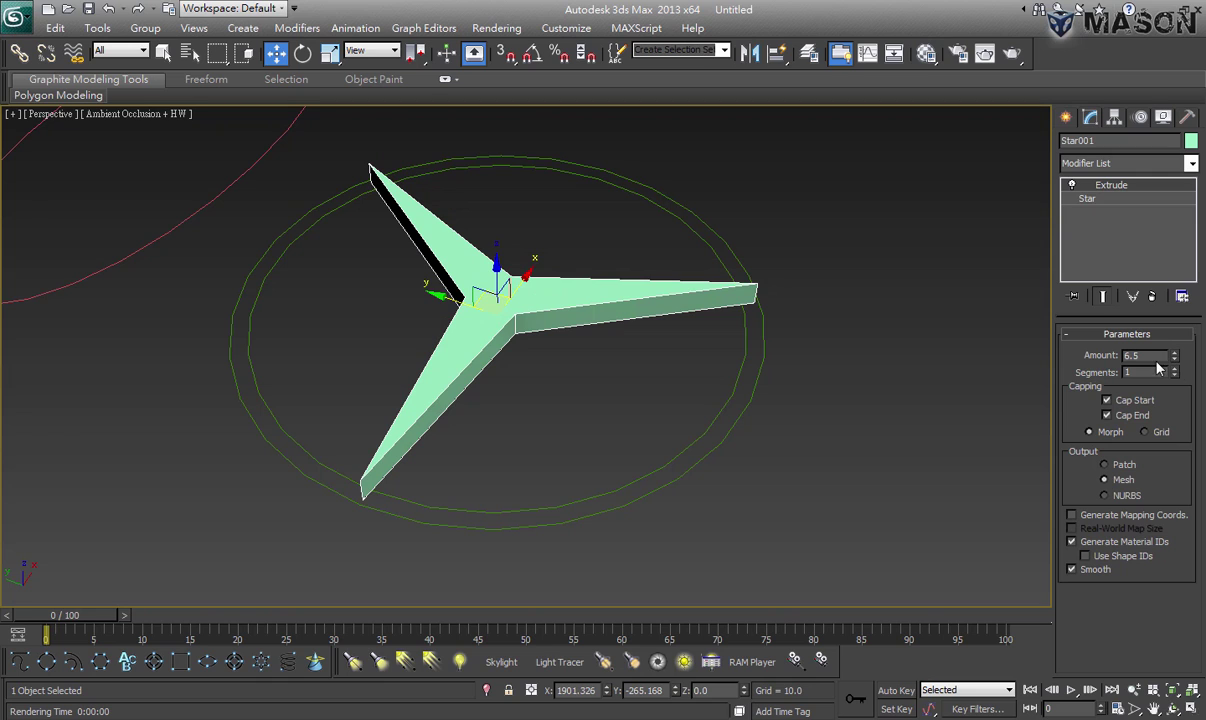
pyautogui.write('6')
pyautogui.press('Return')
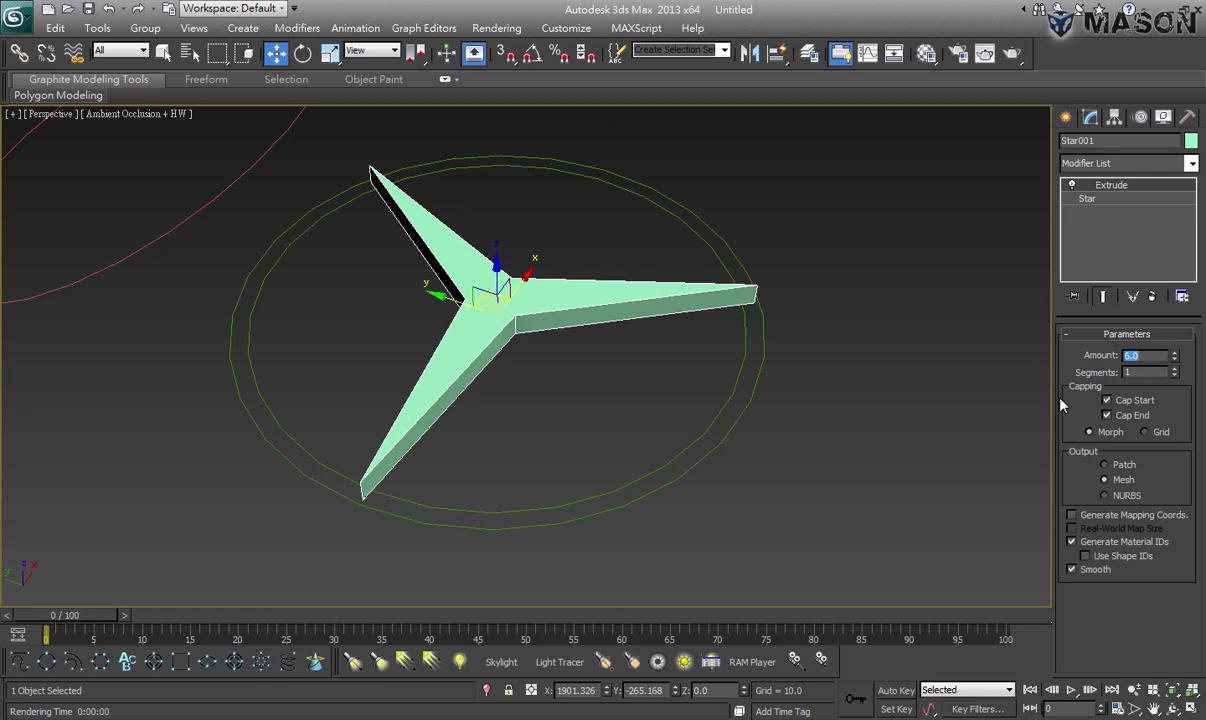
pyautogui.click(897, 414)
pyautogui.click(721, 432)
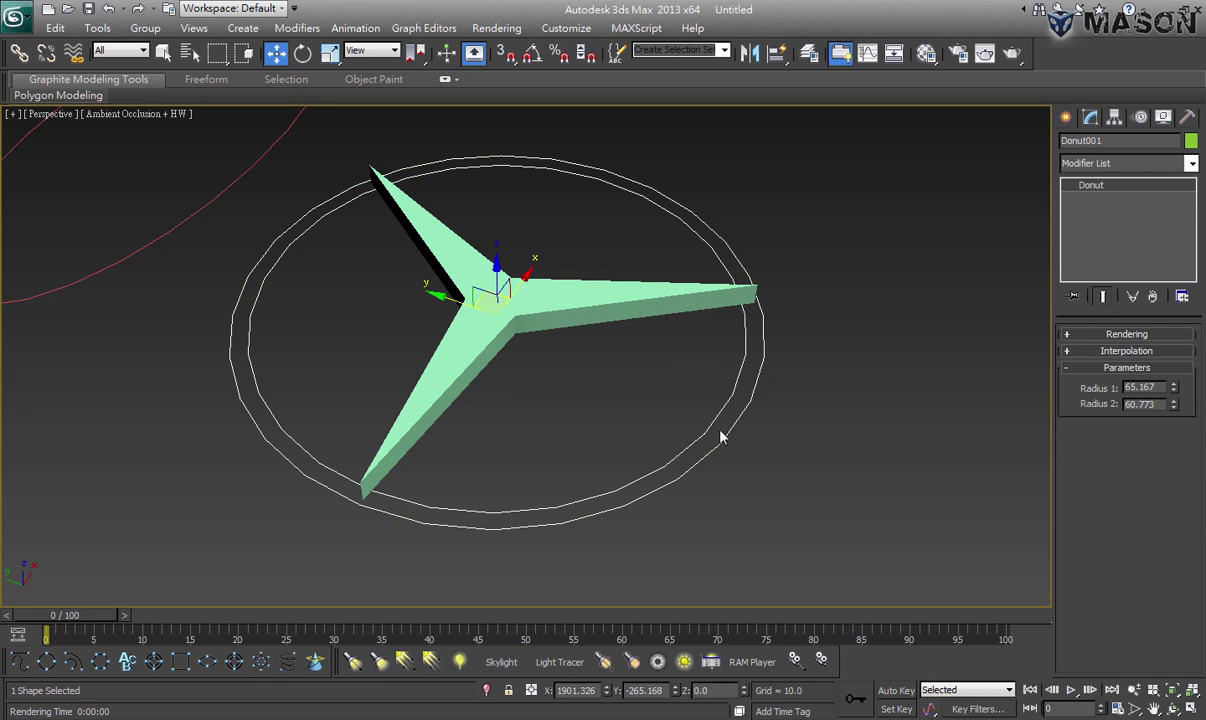
# Add an Extrude modifier to Donut001 and orbit the Perspective view around the solid logo
pyautogui.click(1122, 162)
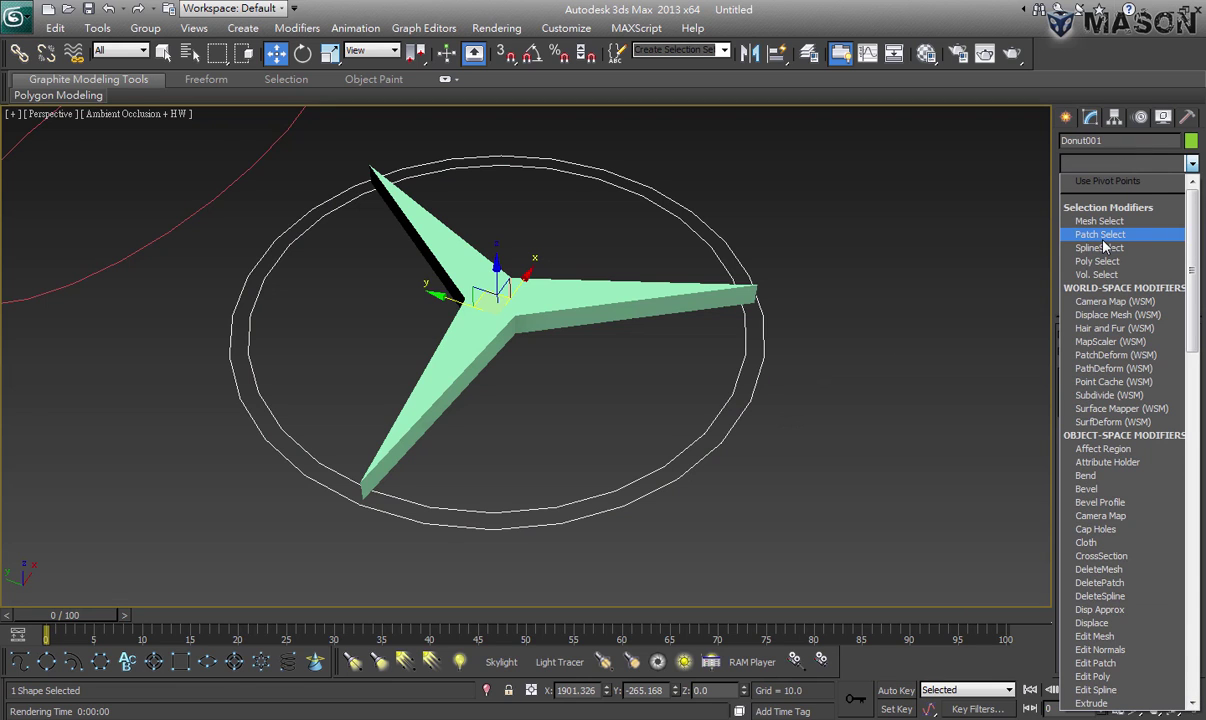
pyautogui.scroll(-2, 1100, 251)
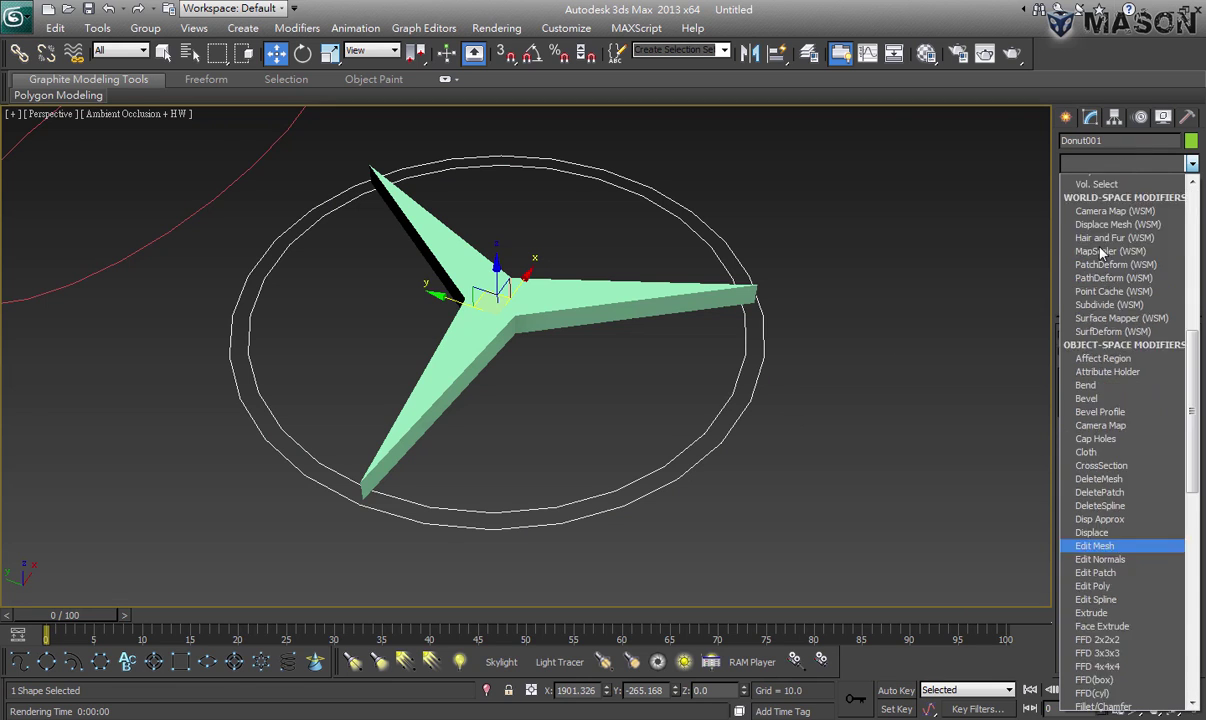
pyautogui.scroll(-10, 1105, 251)
pyautogui.click(1107, 250)
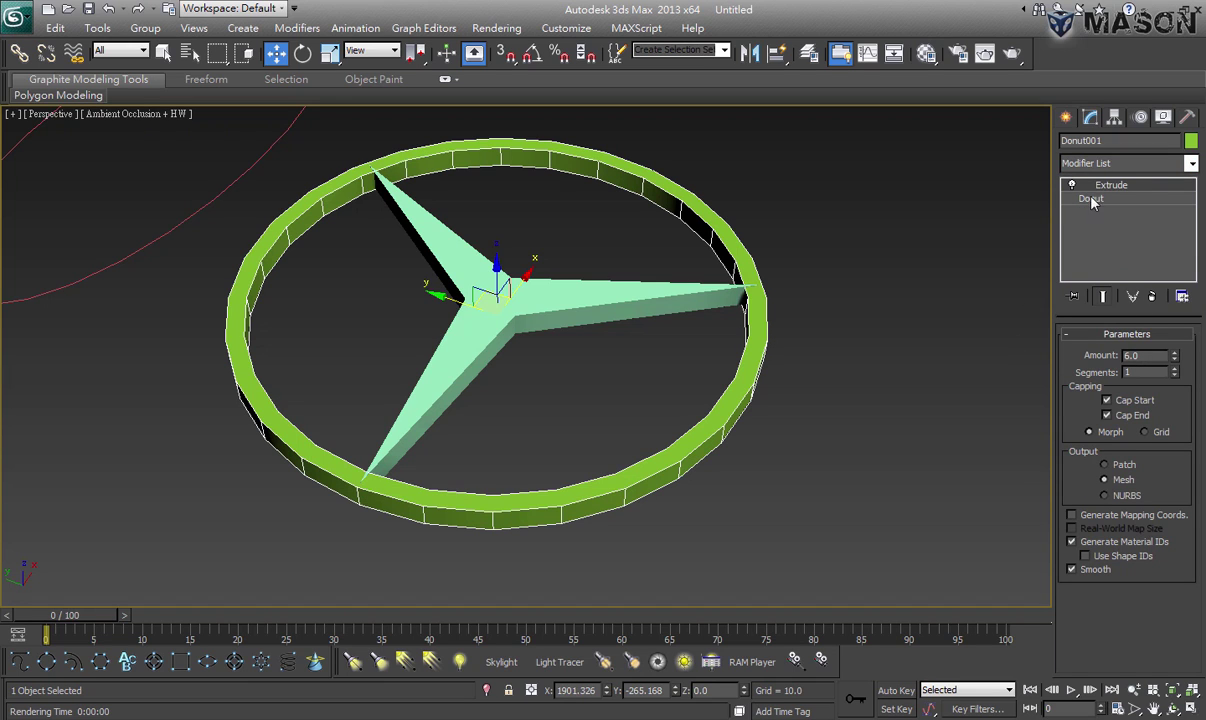
pyautogui.click(895, 367)
pyautogui.moveTo(775, 352)
pyautogui.keyDown('alt'); pyautogui.mouseDown(button='middle')
pyautogui.moveTo(727, 336)
pyautogui.moveTo(603, 368)
pyautogui.moveTo(627, 350)
pyautogui.mouseUp(button='middle'); pyautogui.keyUp('alt')
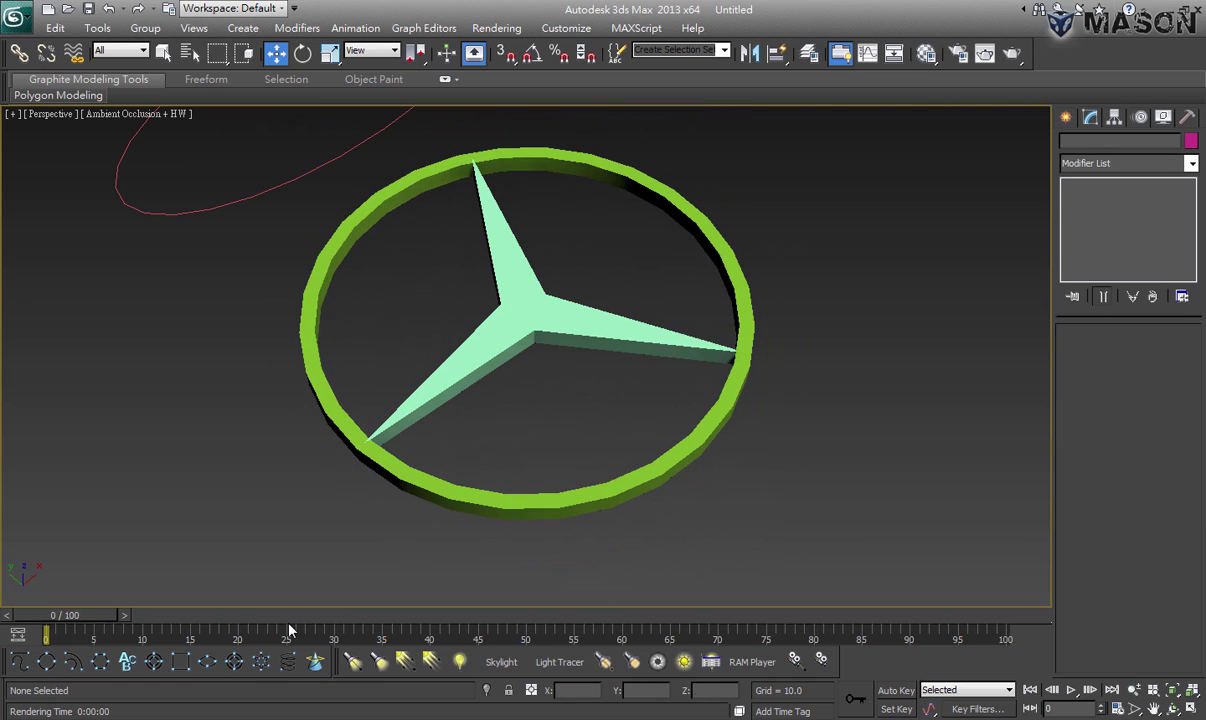
pyautogui.click(587, 334)
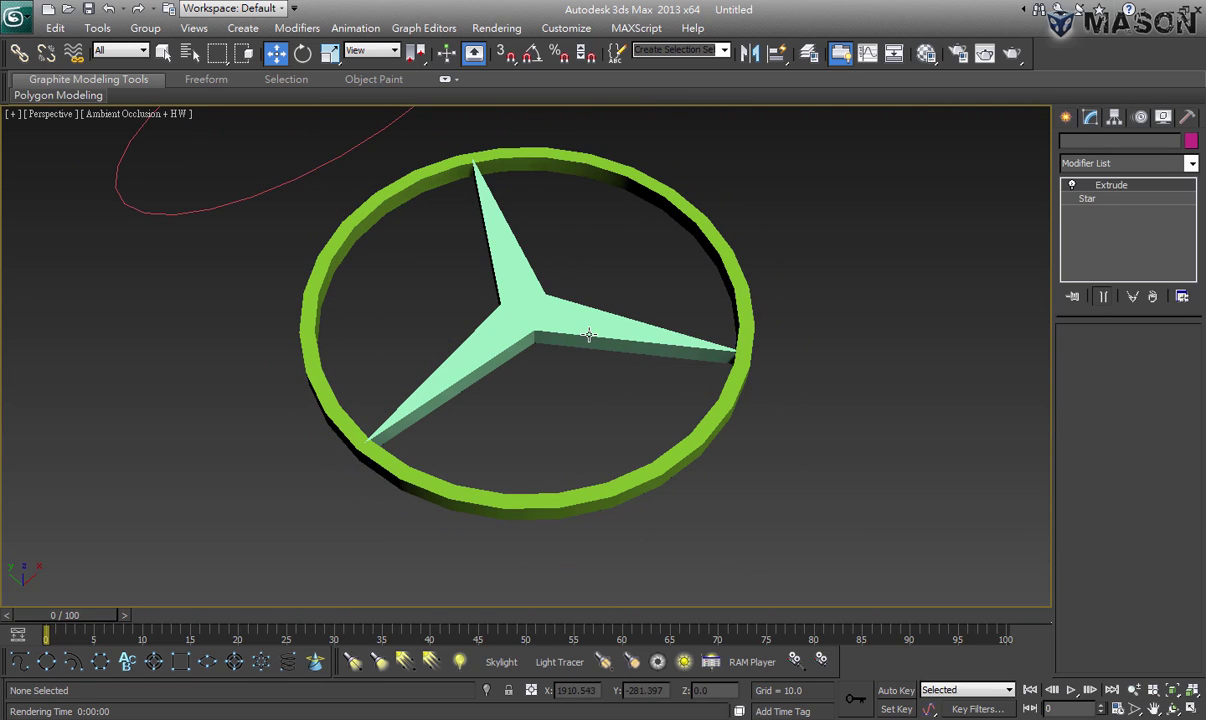
pyautogui.keyDown('alt'); pyautogui.moveTo(619, 368); pyautogui.dragTo(621, 360, button='middle'); pyautogui.keyUp('alt')
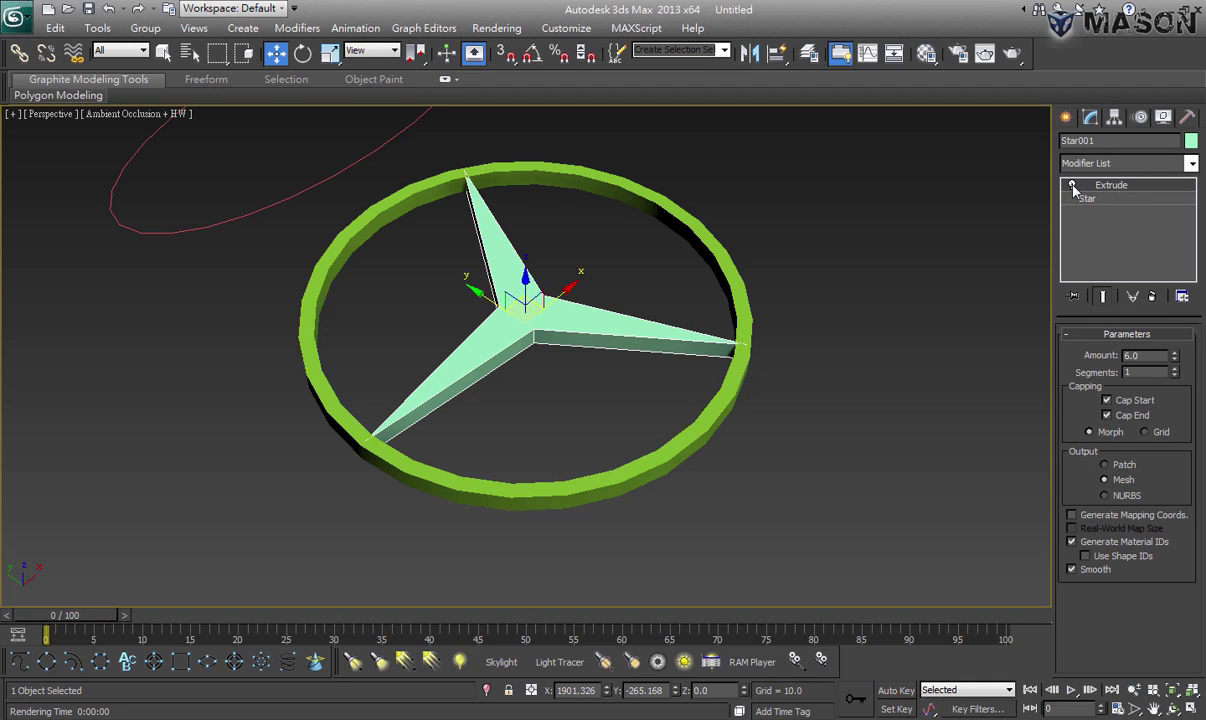
# Toggle the star's Extrude and try taller extrusion amounts on the ring and star (16.0)
pyautogui.click(1072, 186)
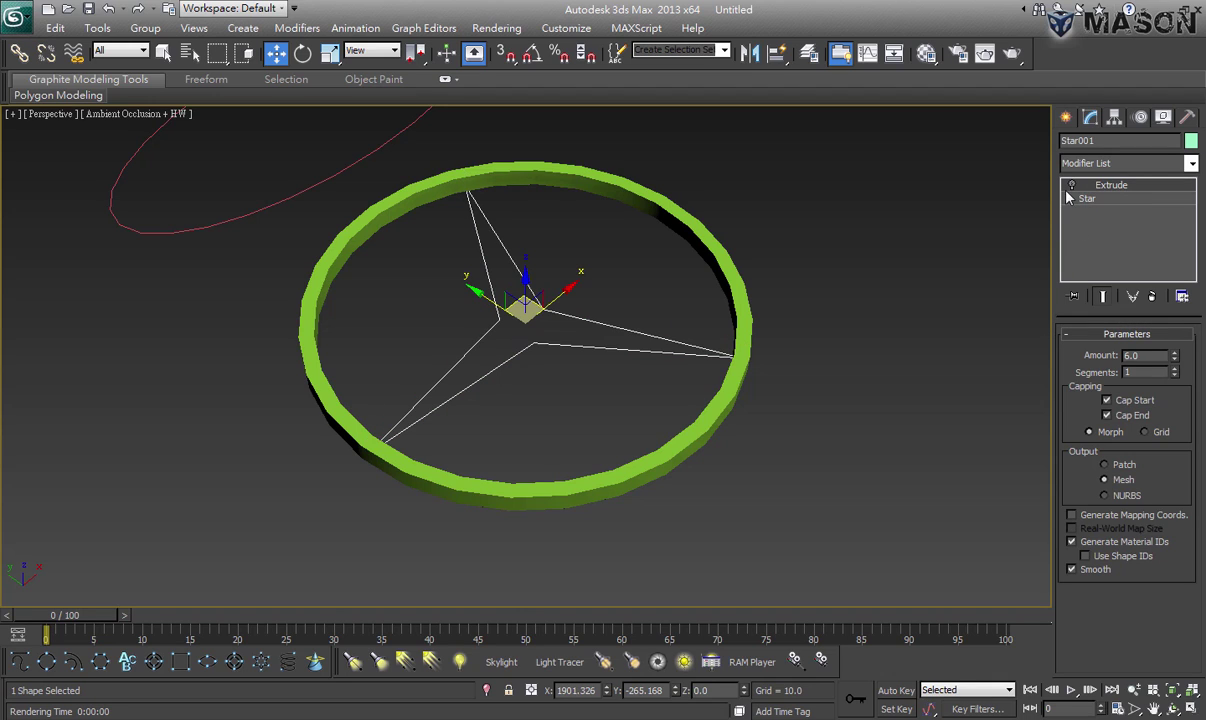
pyautogui.click(1072, 186)
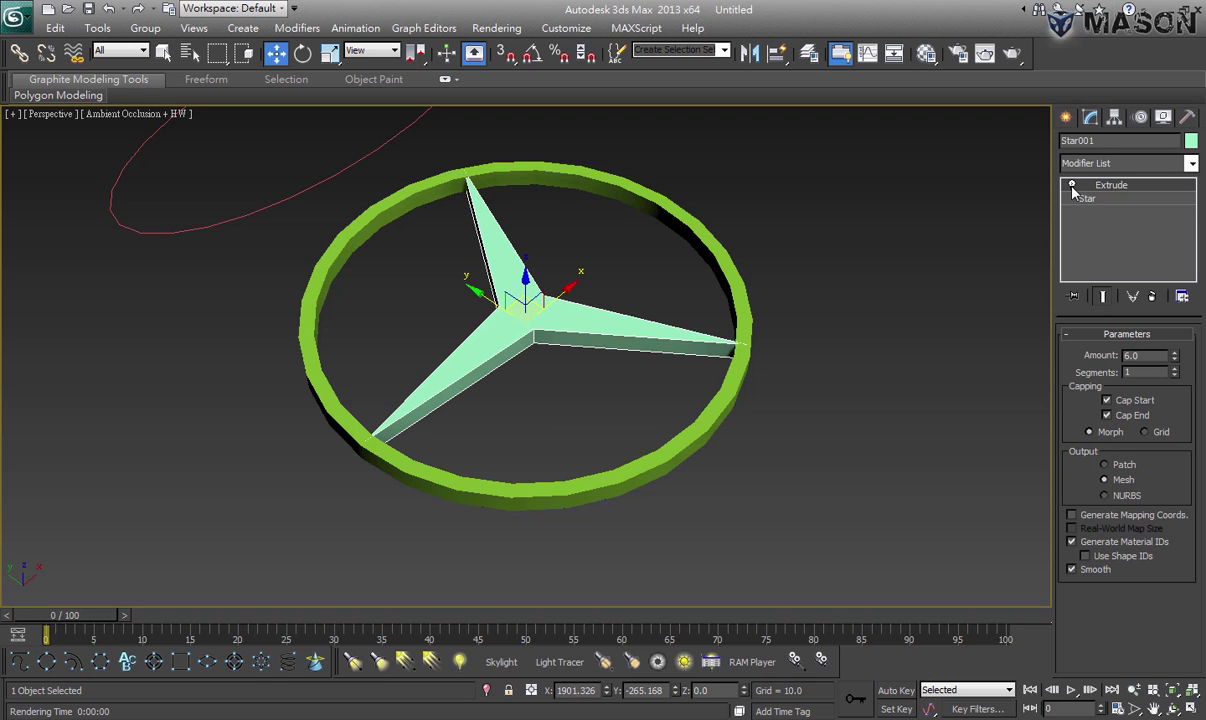
pyautogui.click(791, 363)
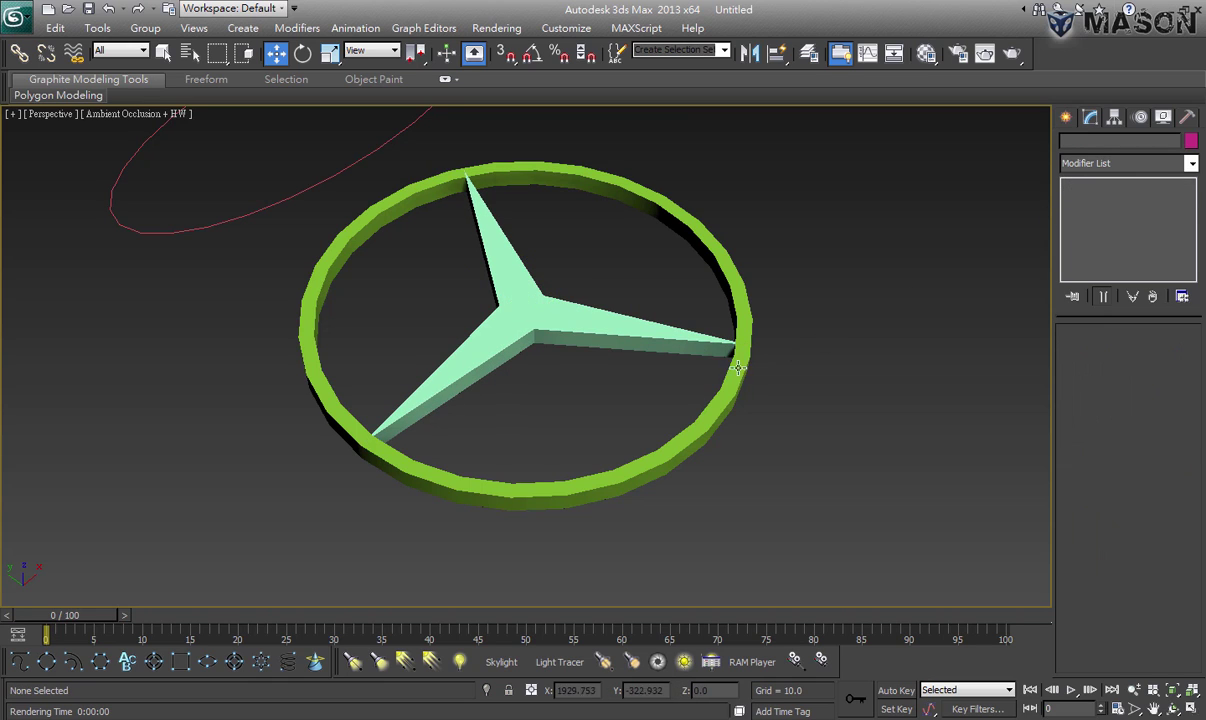
pyautogui.click(745, 340)
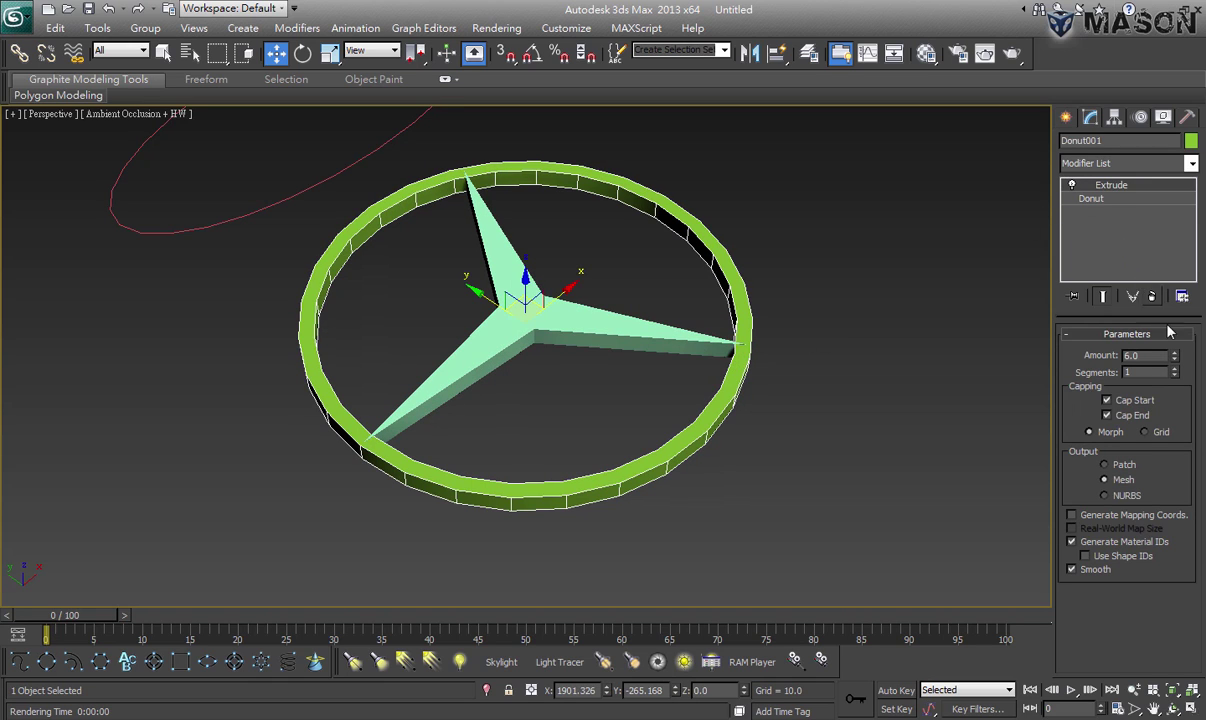
pyautogui.moveTo(1174, 356); pyautogui.dragTo(1162, 333)
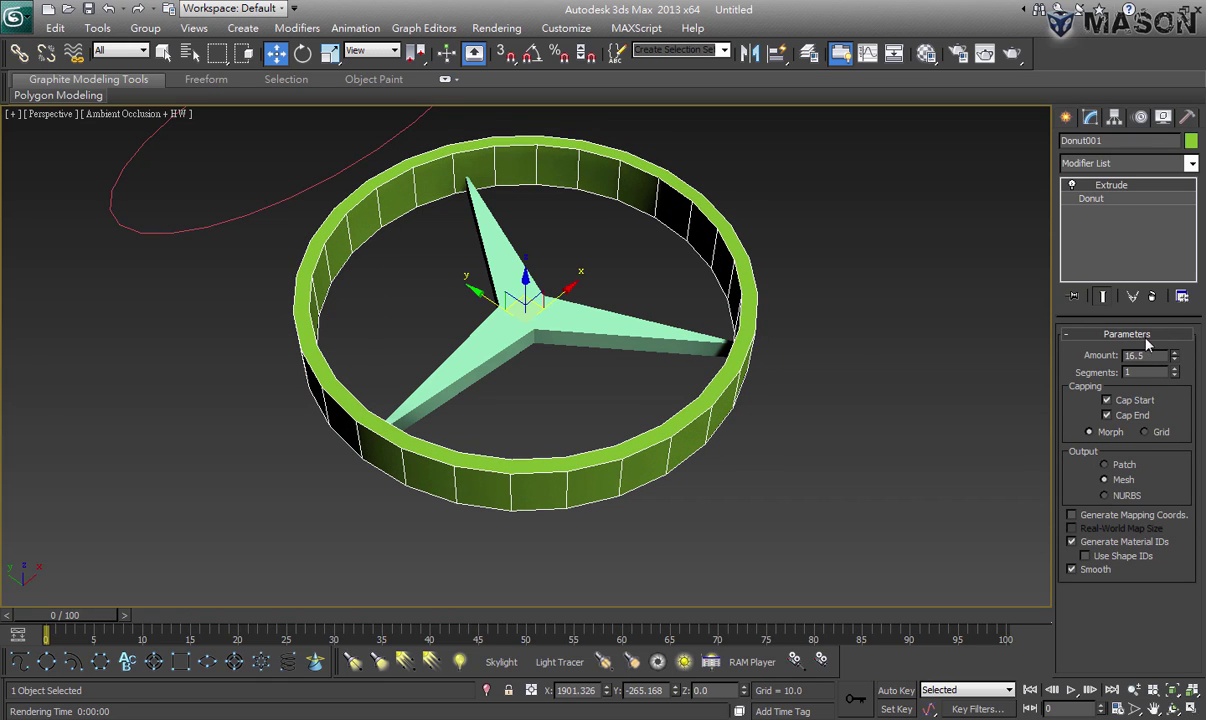
pyautogui.click(624, 332)
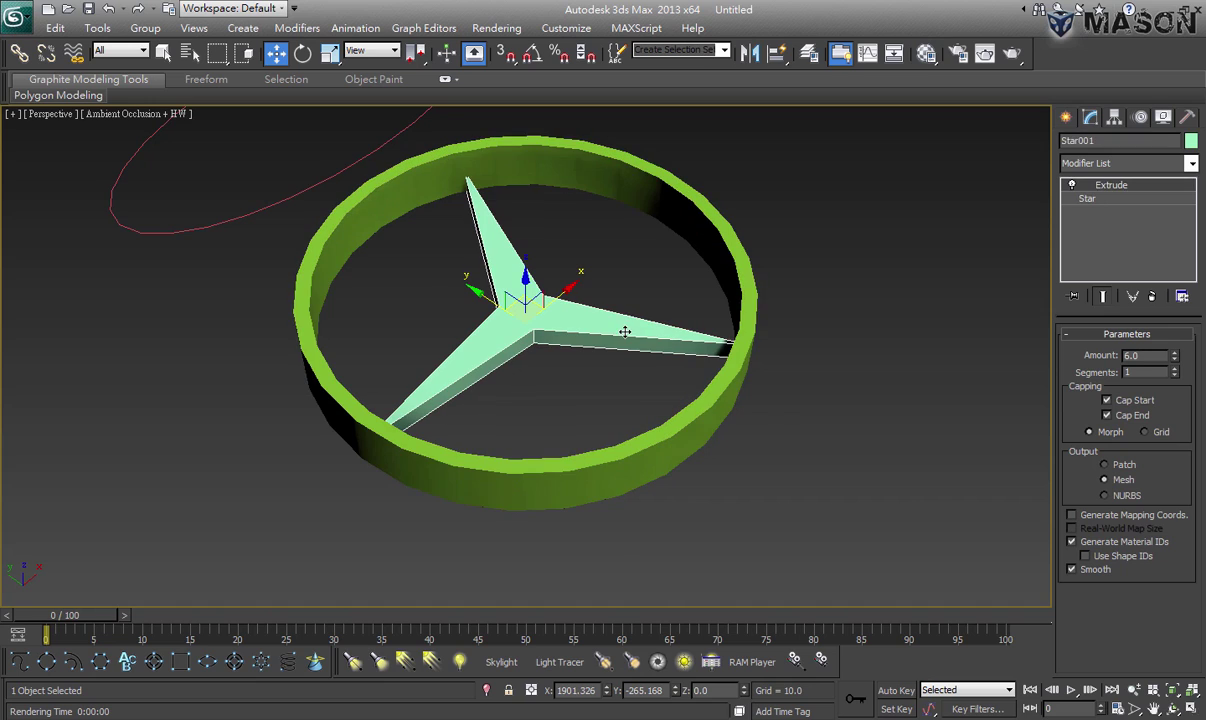
pyautogui.moveTo(1176, 357); pyautogui.dragTo(1172, 334)
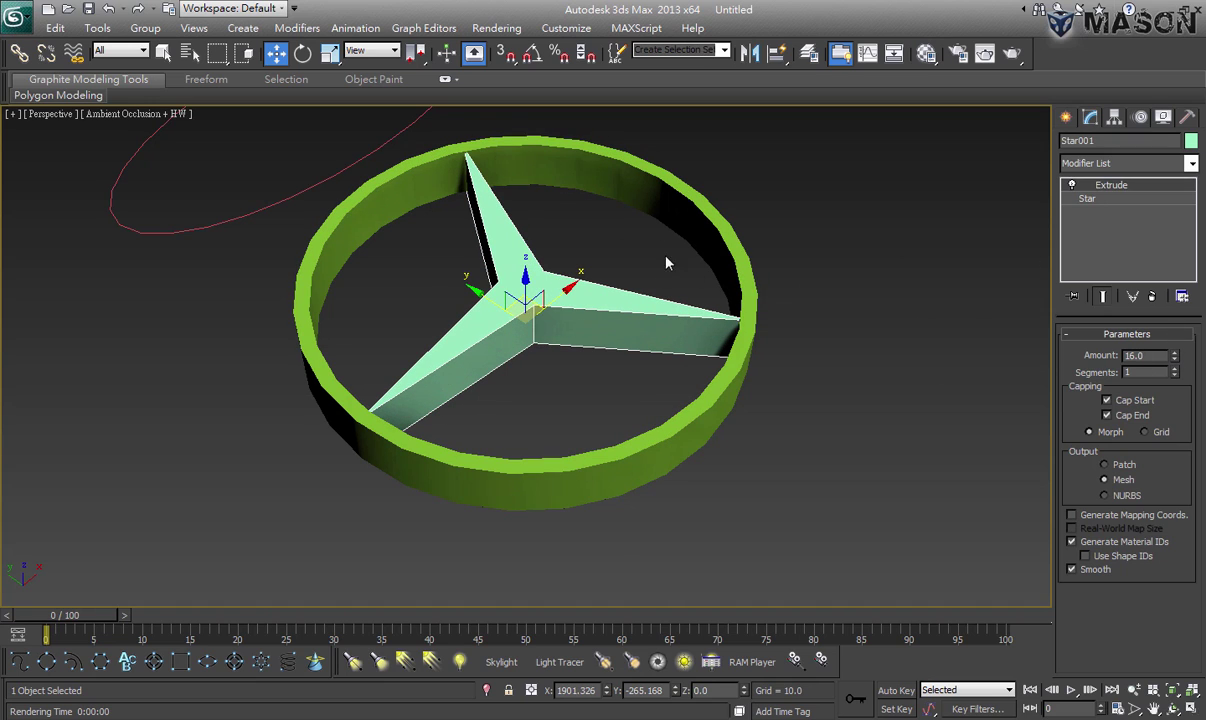
# Delete the Extrude modifier from both the star and the ring
pyautogui.click(1151, 296)
pyautogui.click(742, 254)
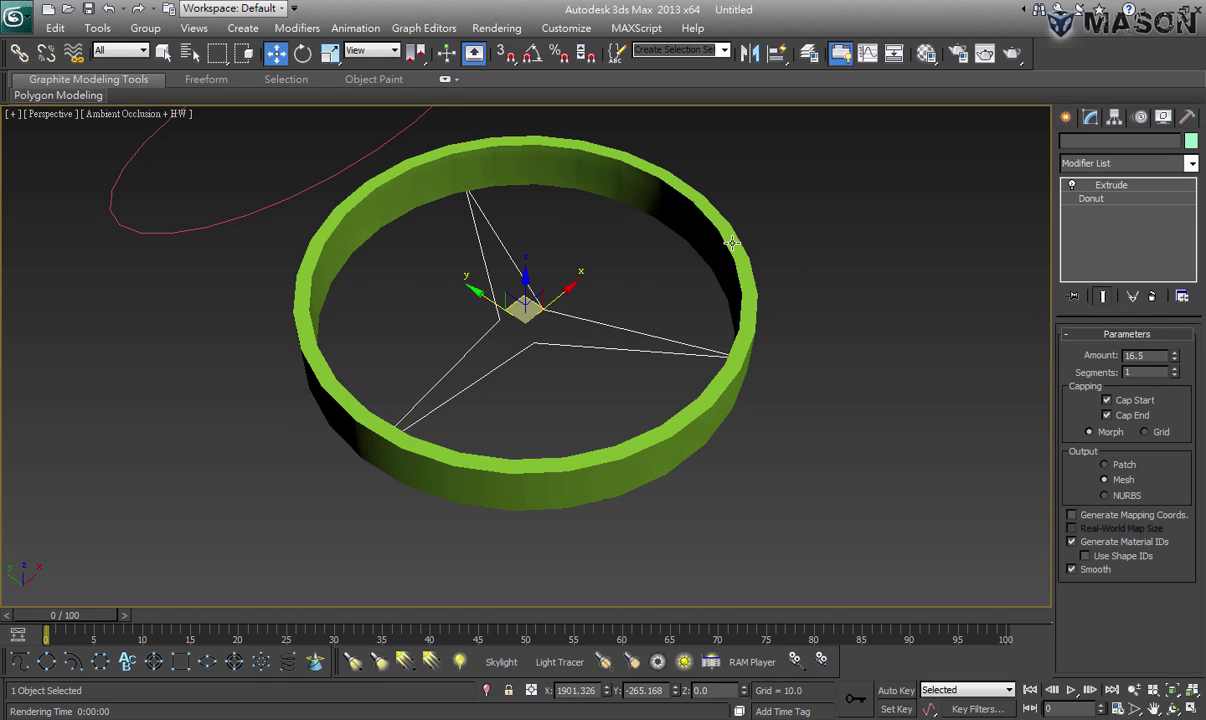
pyautogui.click(1152, 297)
pyautogui.click(797, 337)
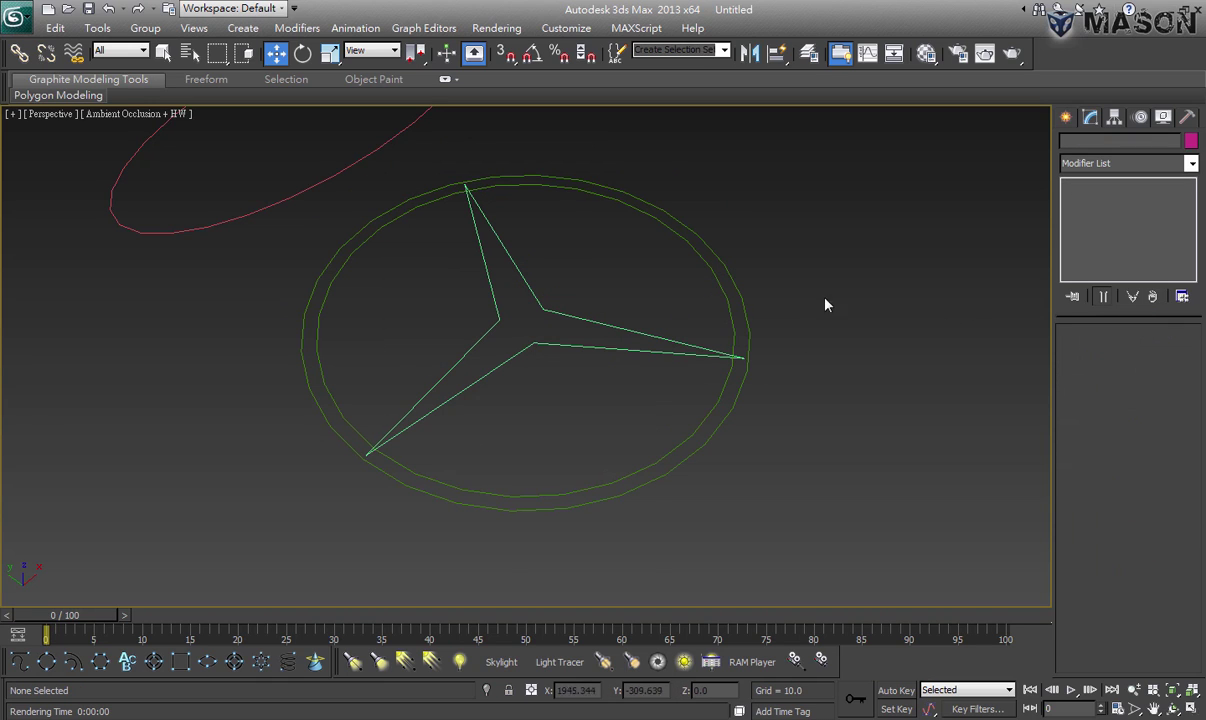
# Apply a single Extrude modifier to the star and ring together
pyautogui.moveTo(898, 223); pyautogui.dragTo(697, 366)
pyautogui.moveTo(670, 388); pyautogui.dragTo(670, 388)
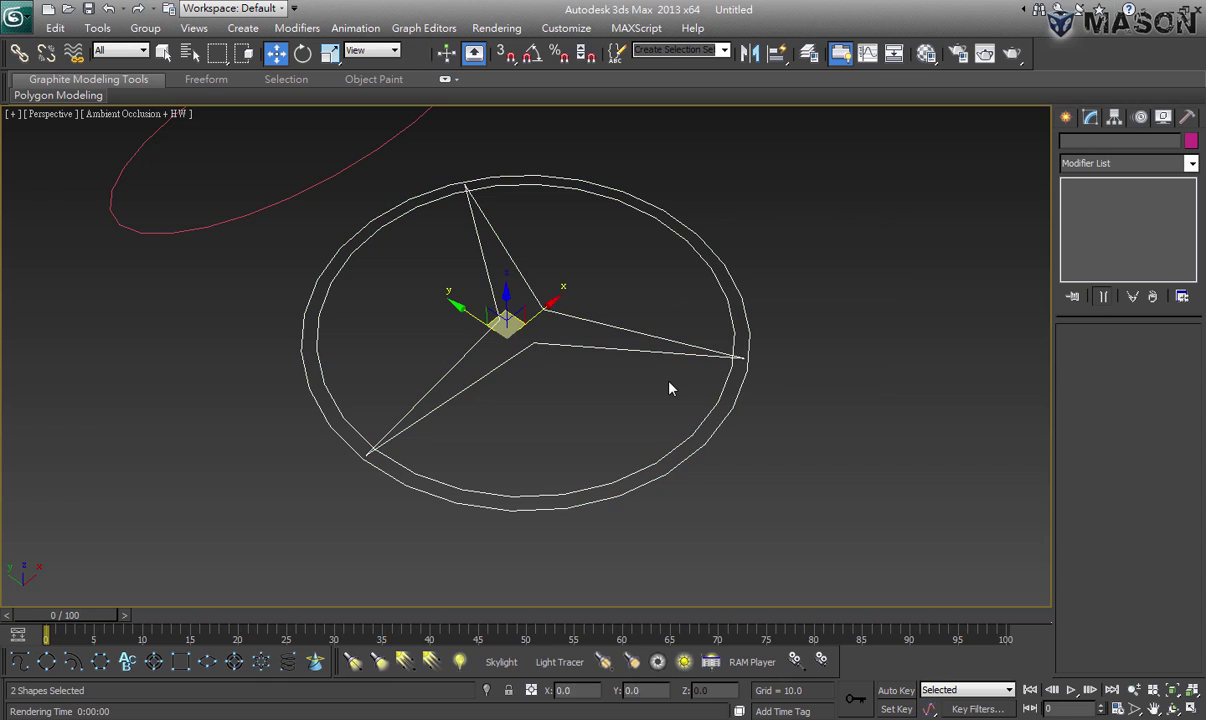
pyautogui.click(1124, 168)
pyautogui.press('e')
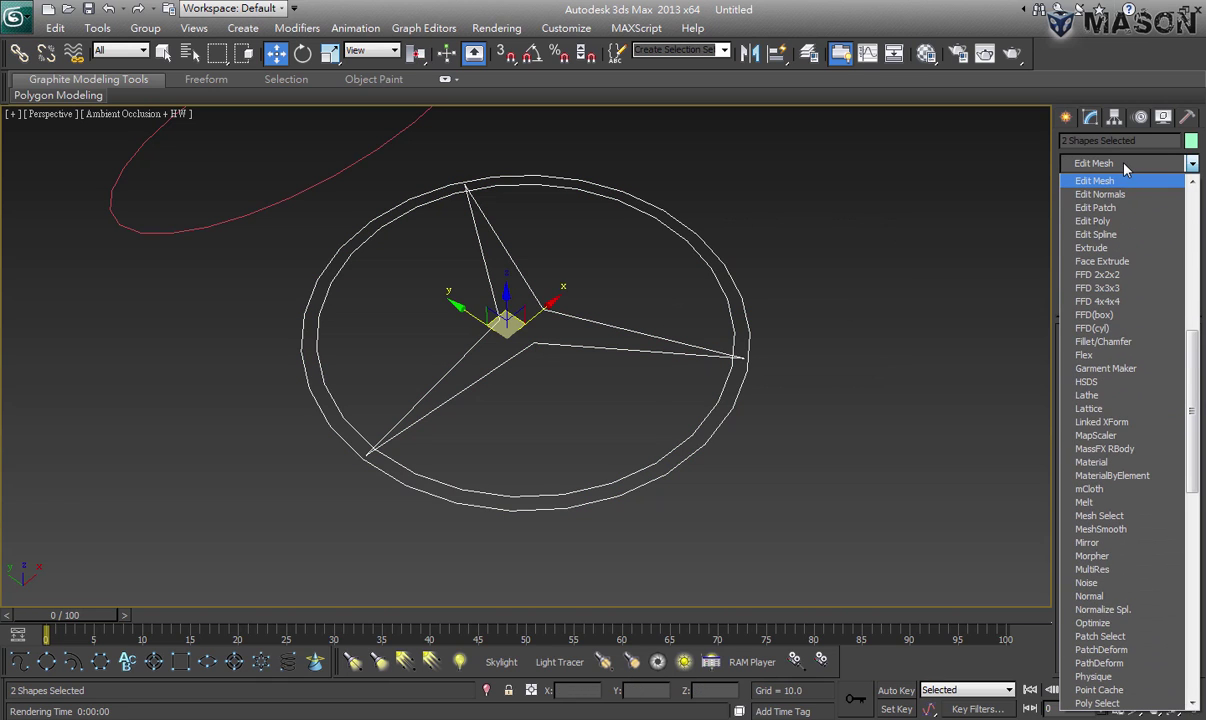
pyautogui.click(1104, 248)
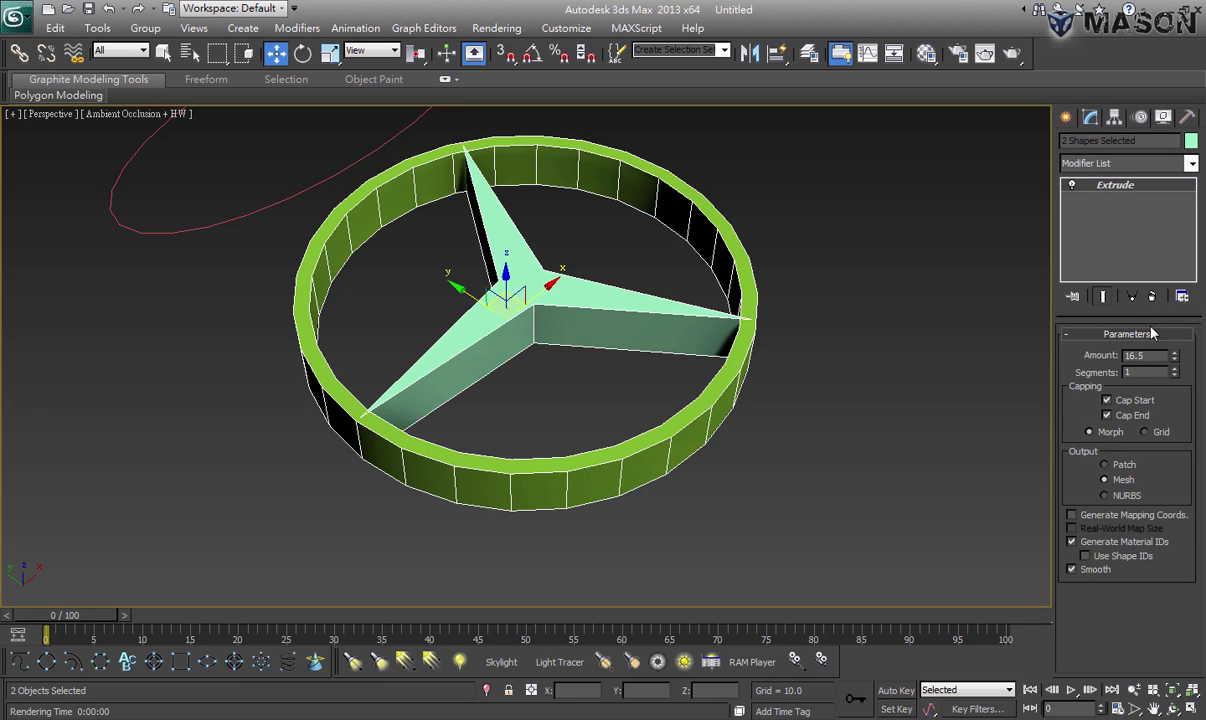
# Lower the shared extrusion amount with the ring selected
pyautogui.click(760, 365)
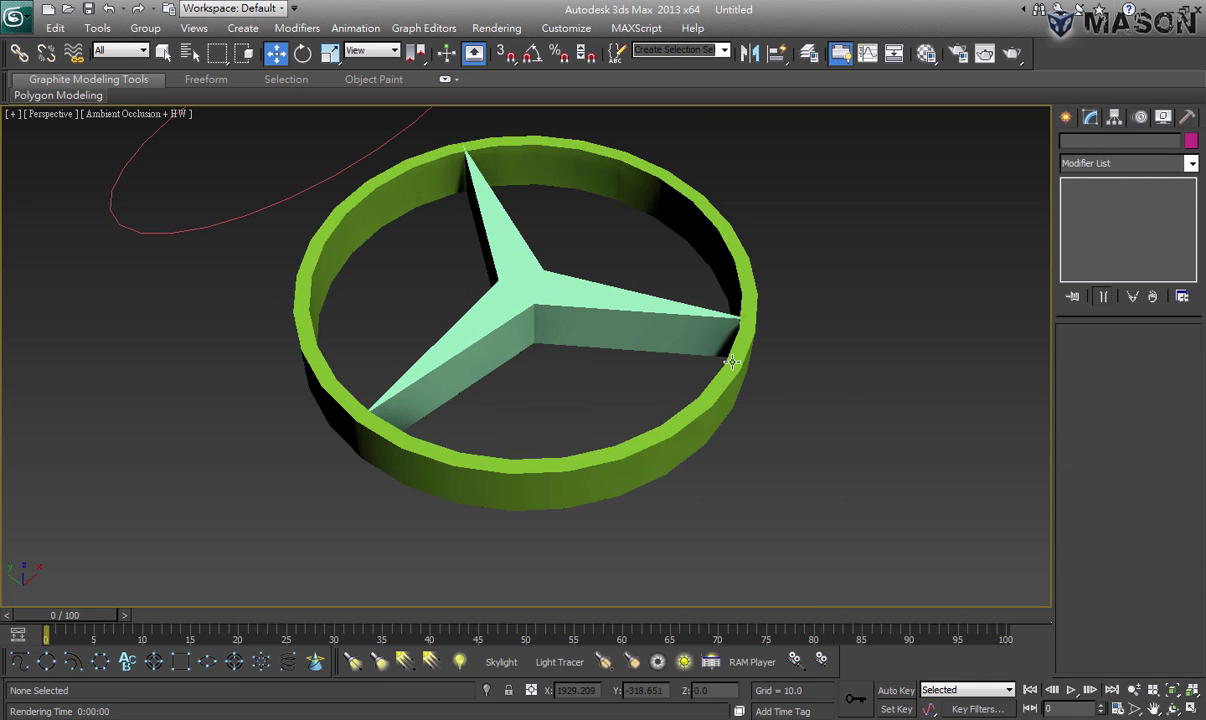
pyautogui.click(700, 340)
pyautogui.moveTo(1177, 360)
pyautogui.mouseDown()
pyautogui.moveTo(1168, 355)
pyautogui.moveTo(1168, 371)
pyautogui.mouseUp()
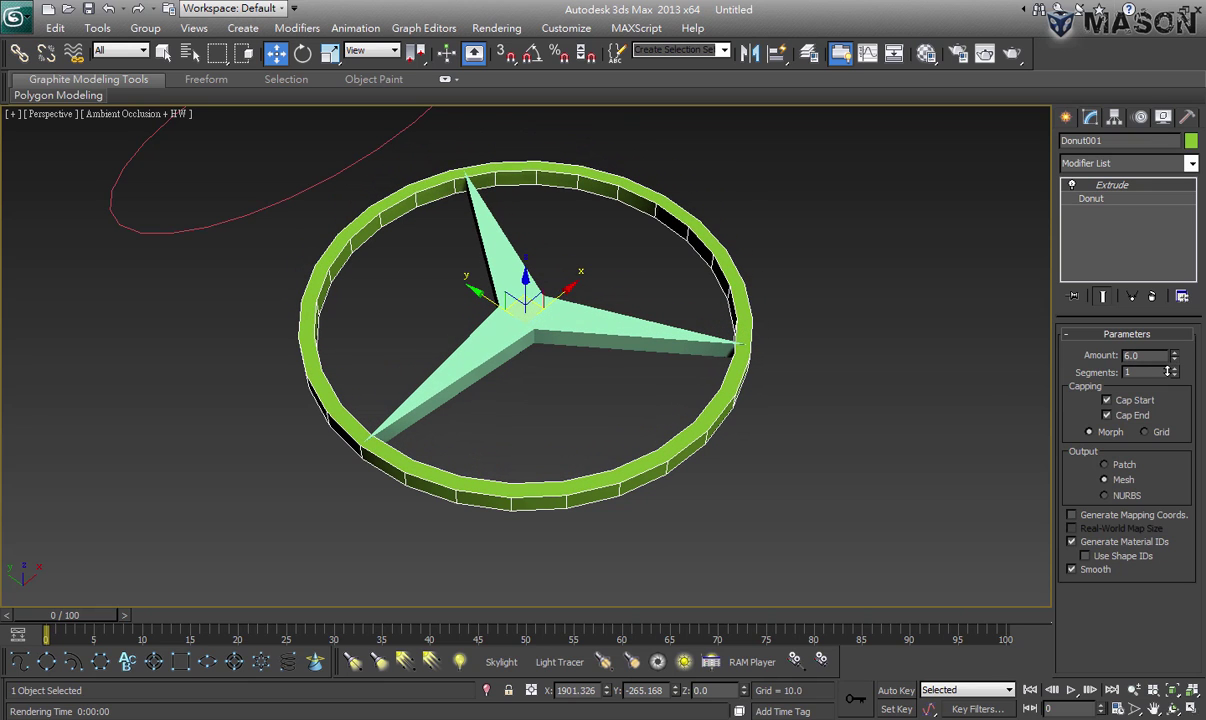
# Switch off the shared Extrude modifier so the star and ring show as flat outlines
pyautogui.click(882, 314)
pyautogui.click(627, 333)
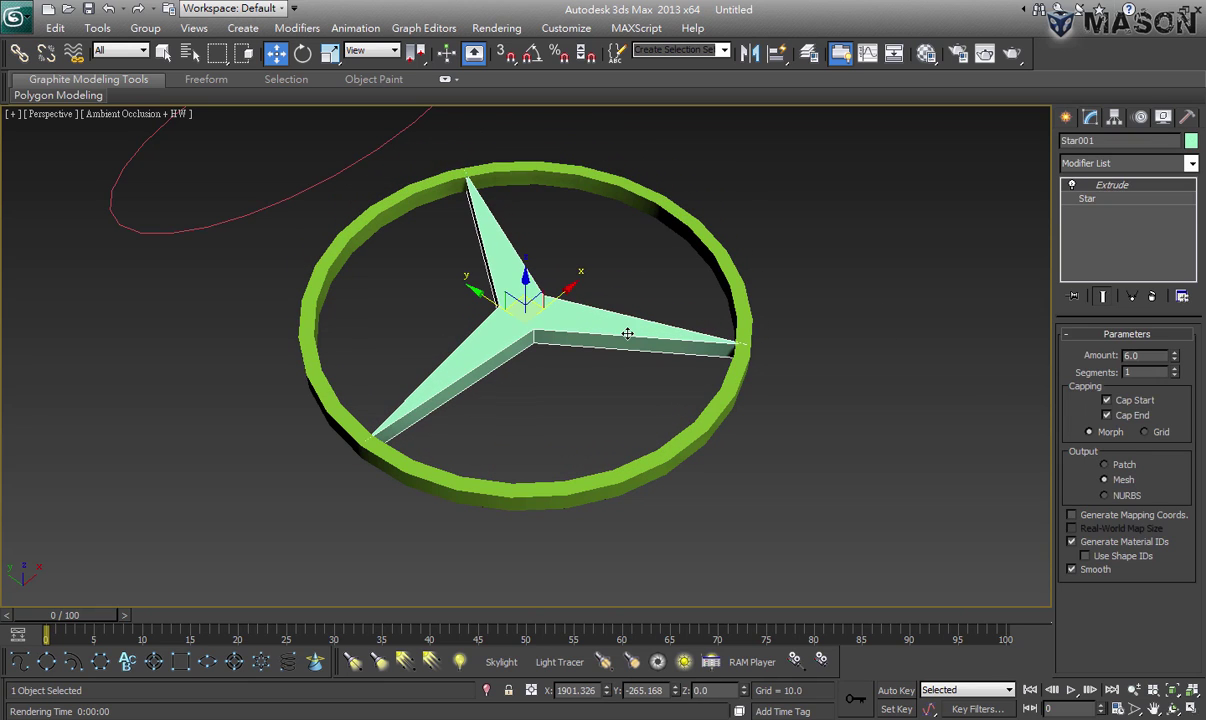
pyautogui.click(704, 244)
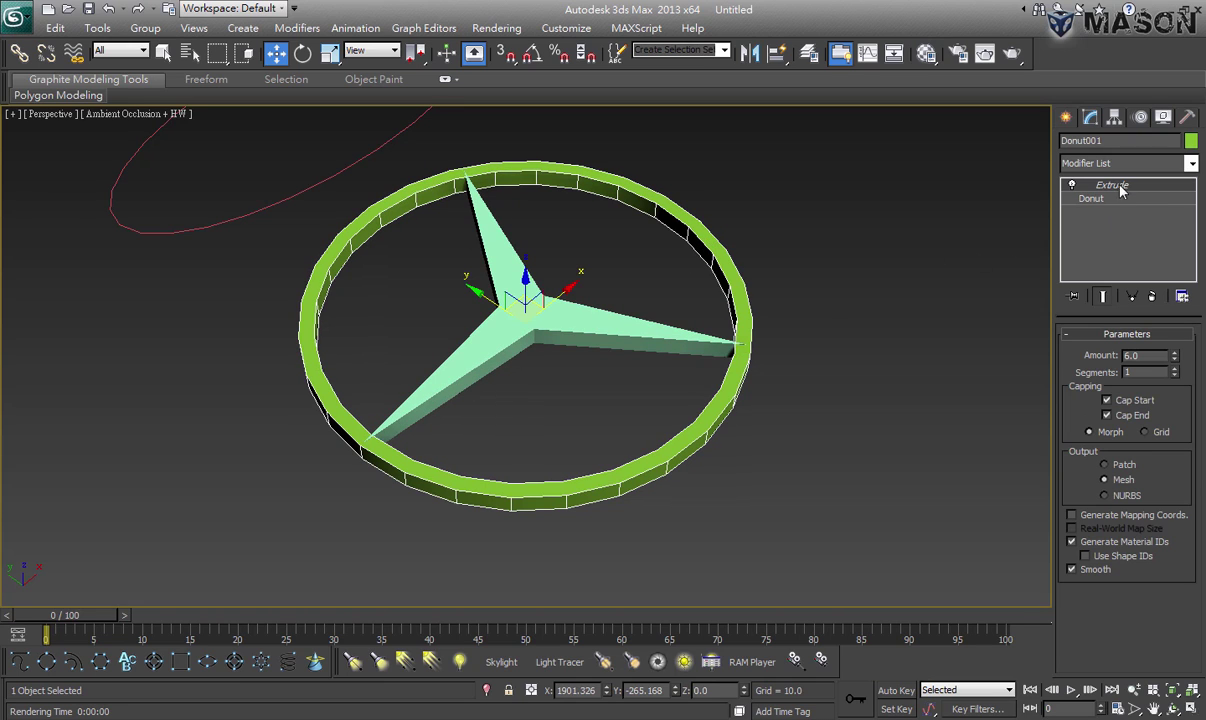
pyautogui.click(843, 304)
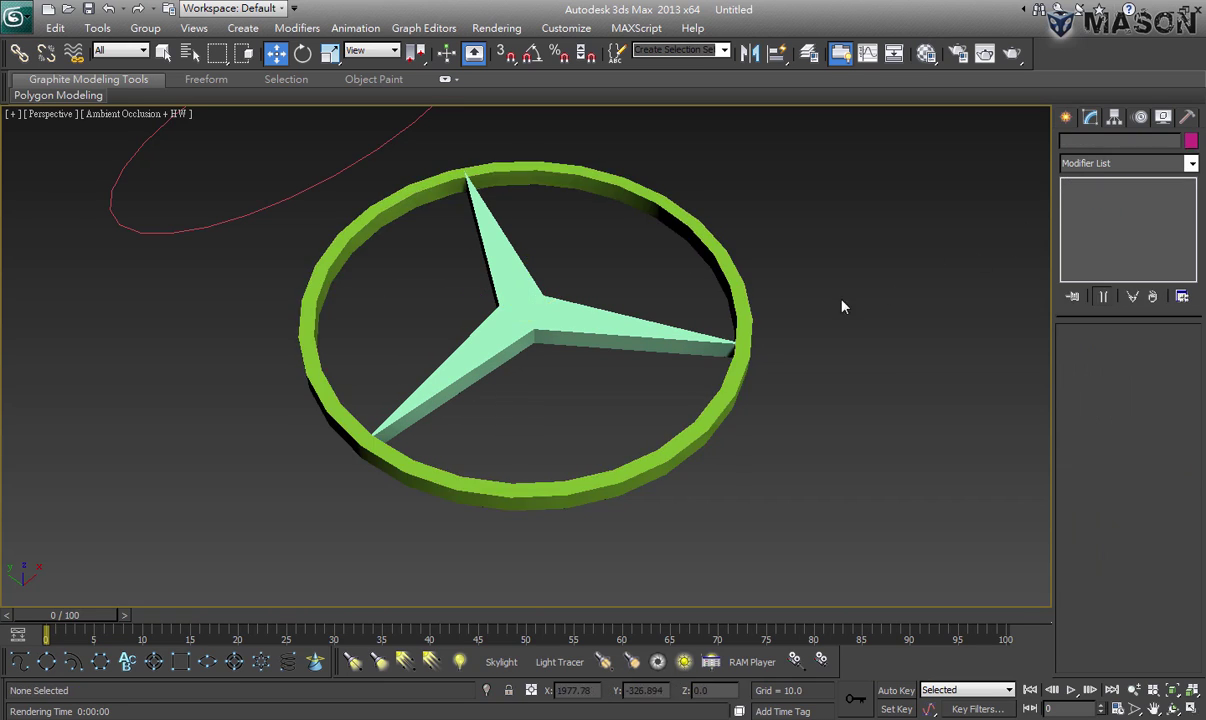
pyautogui.hotkey('ctrl', 'a')
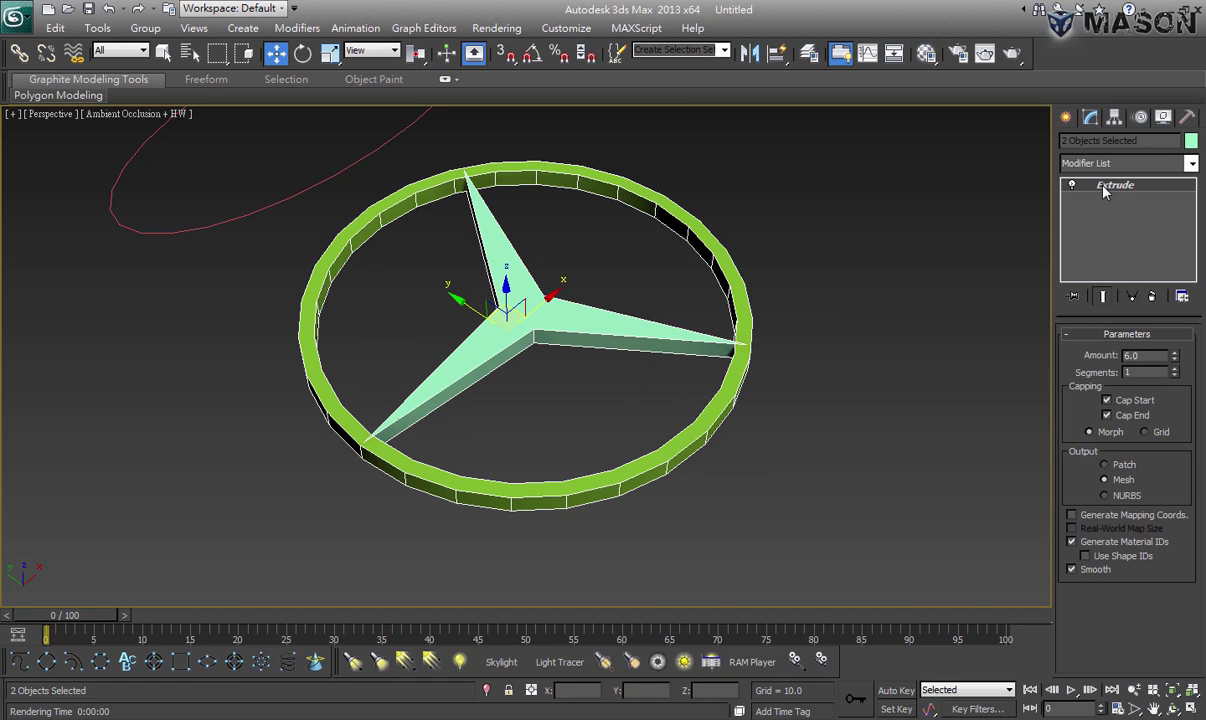
pyautogui.click(903, 265)
pyautogui.click(592, 323)
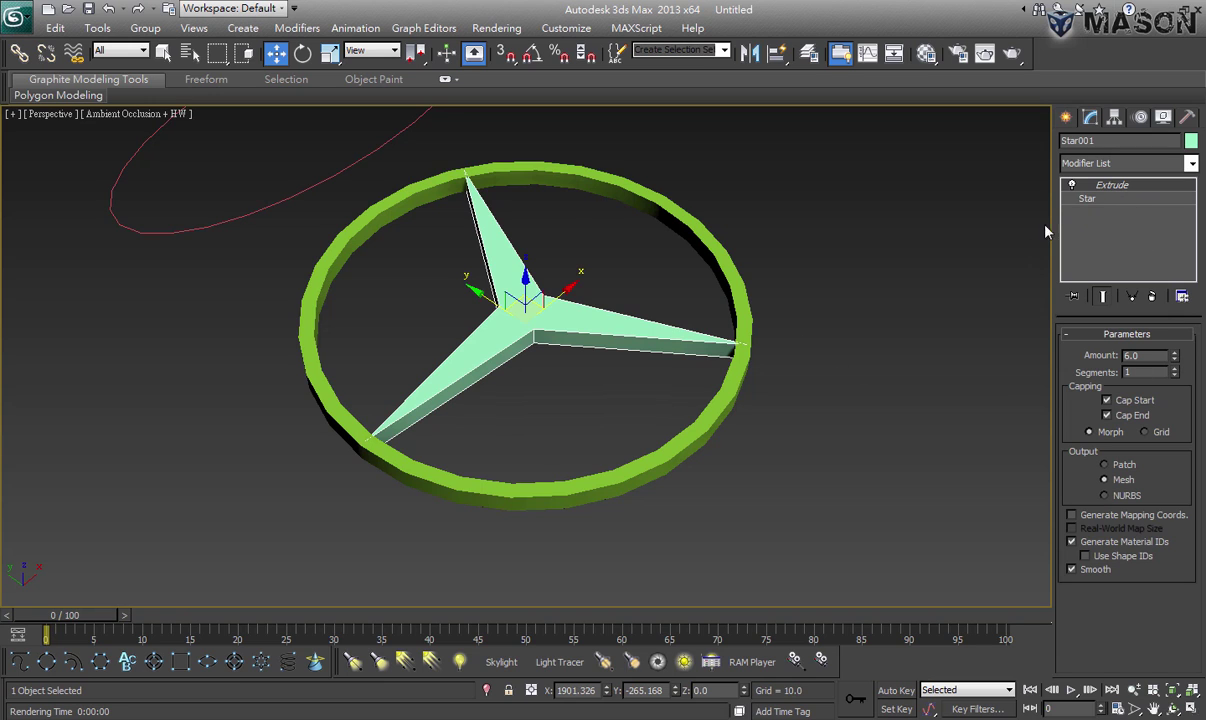
pyautogui.click(1073, 186)
pyautogui.click(847, 291)
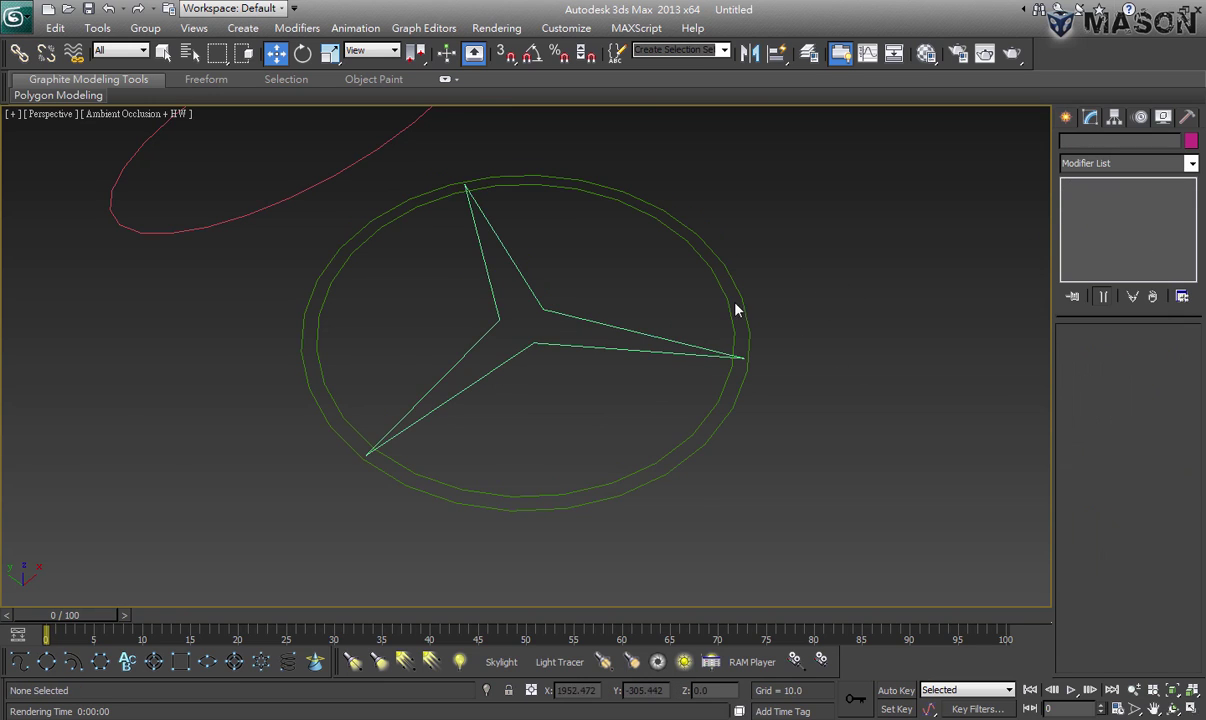
# Zoom and orbit the view to reveal the scene's other 2D shapes
pyautogui.scroll(-2, 727, 318)
pyautogui.scroll(-2, 625, 380)
pyautogui.scroll(-3, 552, 370)
pyautogui.keyDown('alt'); pyautogui.moveTo(552, 370); pyautogui.dragTo(430, 350, button='middle'); pyautogui.keyUp('alt')
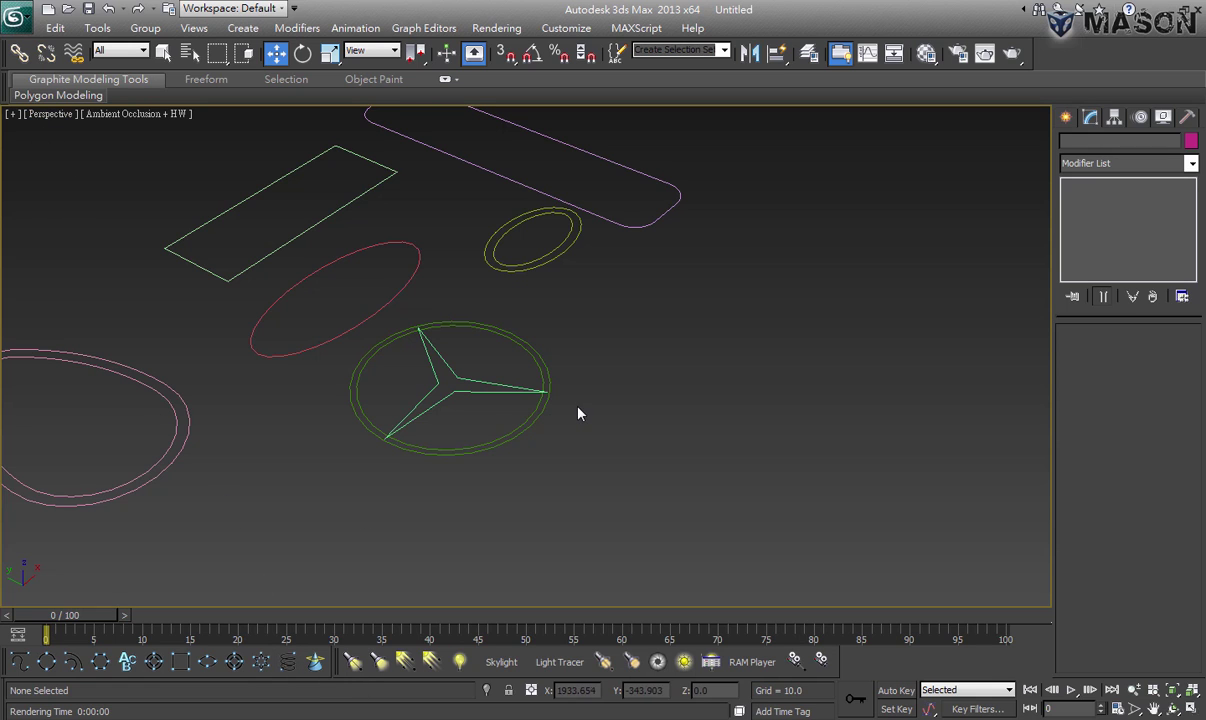
pyautogui.keyDown('alt'); pyautogui.moveTo(578, 413); pyautogui.dragTo(576, 408, button='middle'); pyautogui.keyUp('alt')
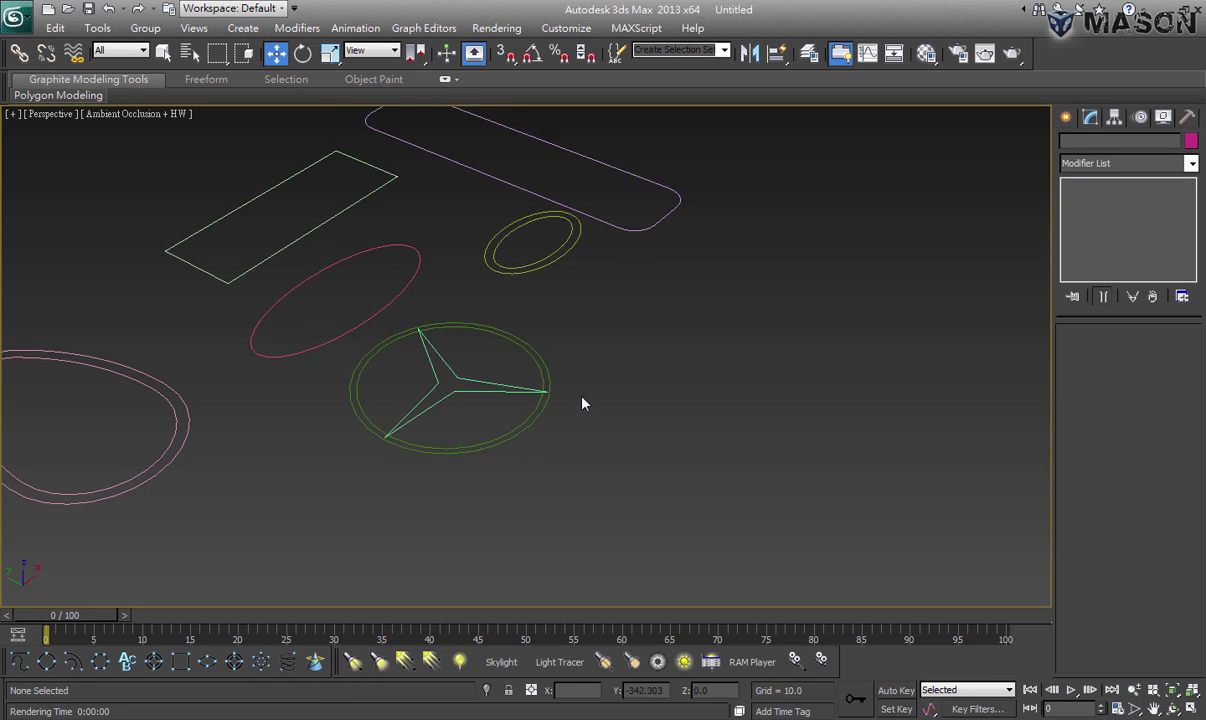
# Draw a helix with base radius 45.538, height 145.928 and top radius 32.5
pyautogui.click(288, 662)
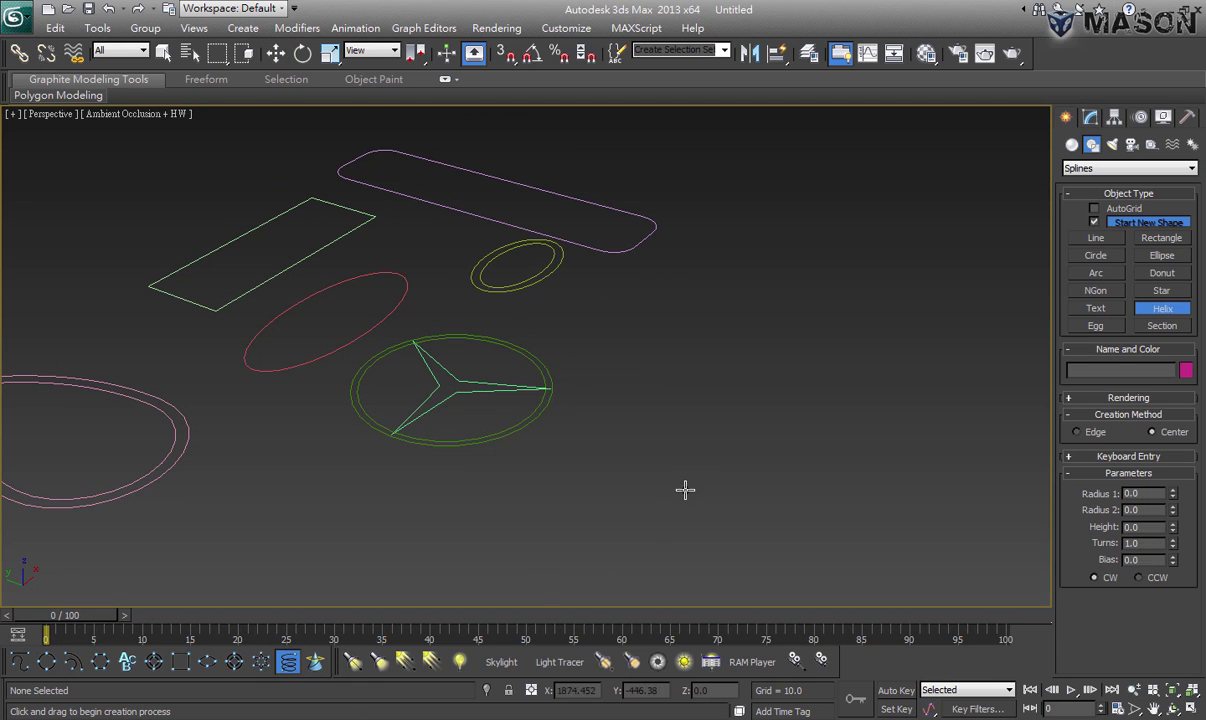
pyautogui.moveTo(692, 407); pyautogui.dragTo(708, 448)
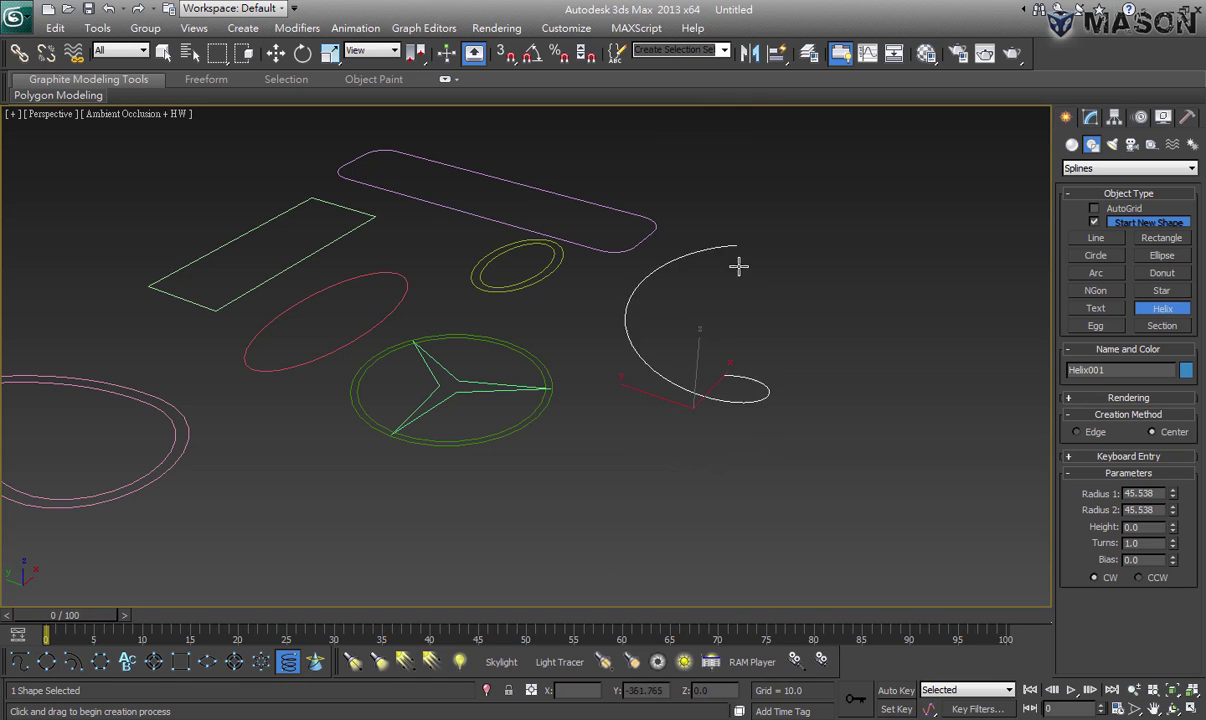
pyautogui.click(754, 207)
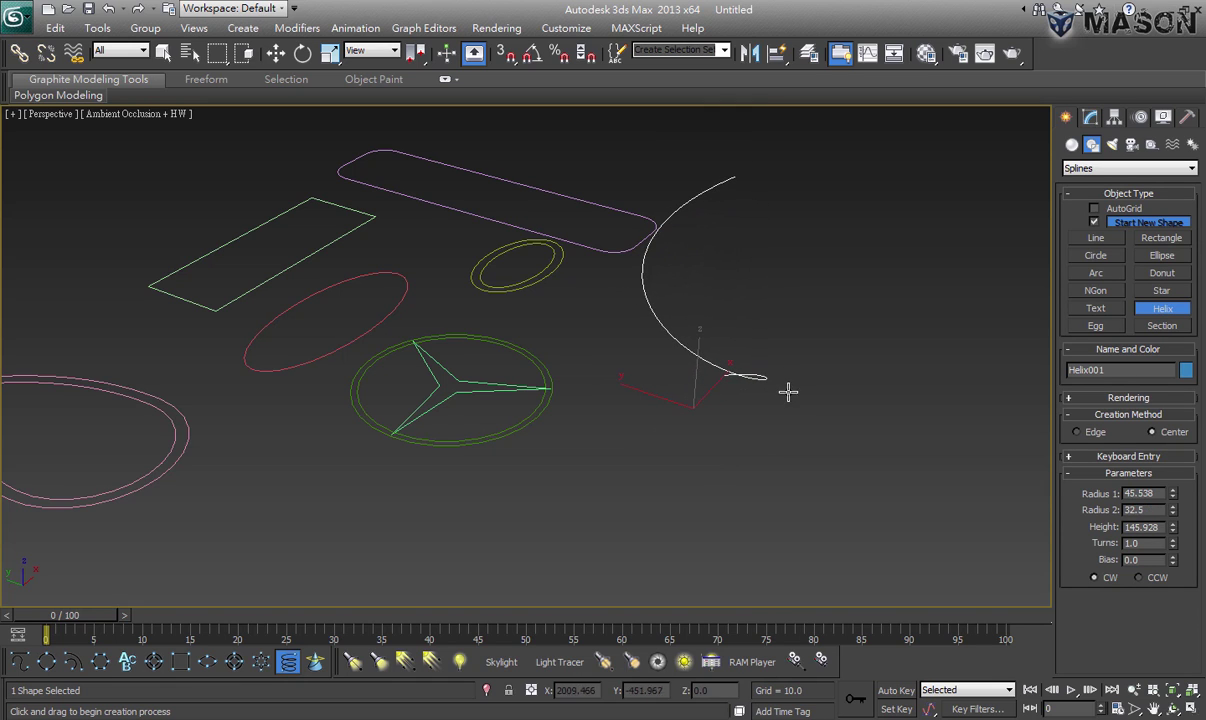
pyautogui.moveTo(770, 355)
pyautogui.keyDown('alt'); pyautogui.mouseDown(button='middle')
pyautogui.moveTo(628, 328)
pyautogui.moveTo(538, 350)
pyautogui.moveTo(770, 349)
pyautogui.mouseUp(button='middle'); pyautogui.keyUp('alt')
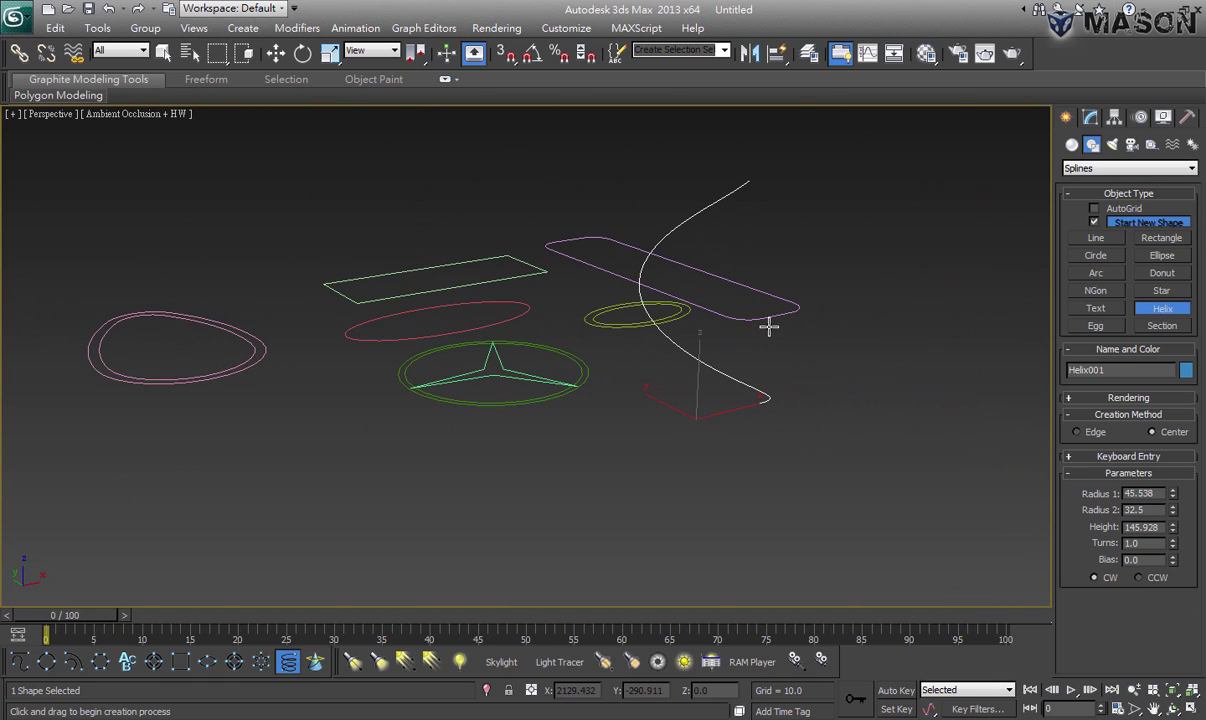
pyautogui.rightClick(965, 453)
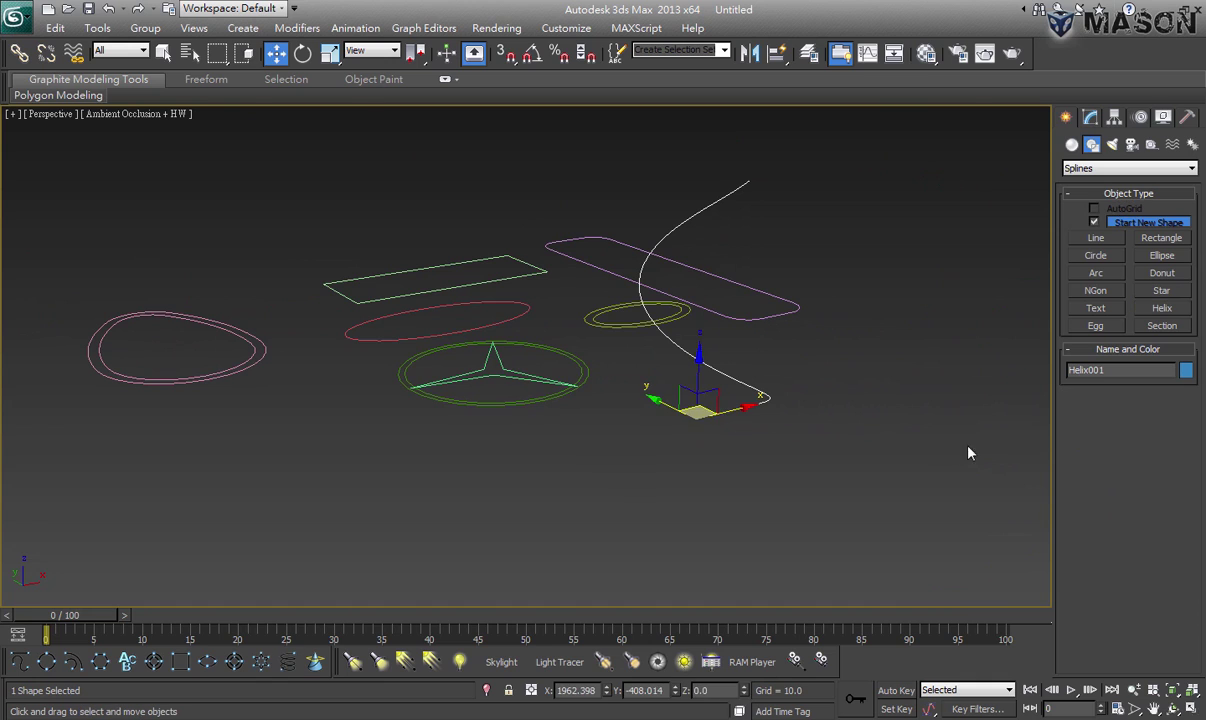
pyautogui.moveTo(826, 314)
pyautogui.keyDown('alt'); pyautogui.mouseDown(button='middle')
pyautogui.moveTo(767, 374)
pyautogui.moveTo(832, 352)
pyautogui.mouseUp(button='middle'); pyautogui.keyUp('alt')
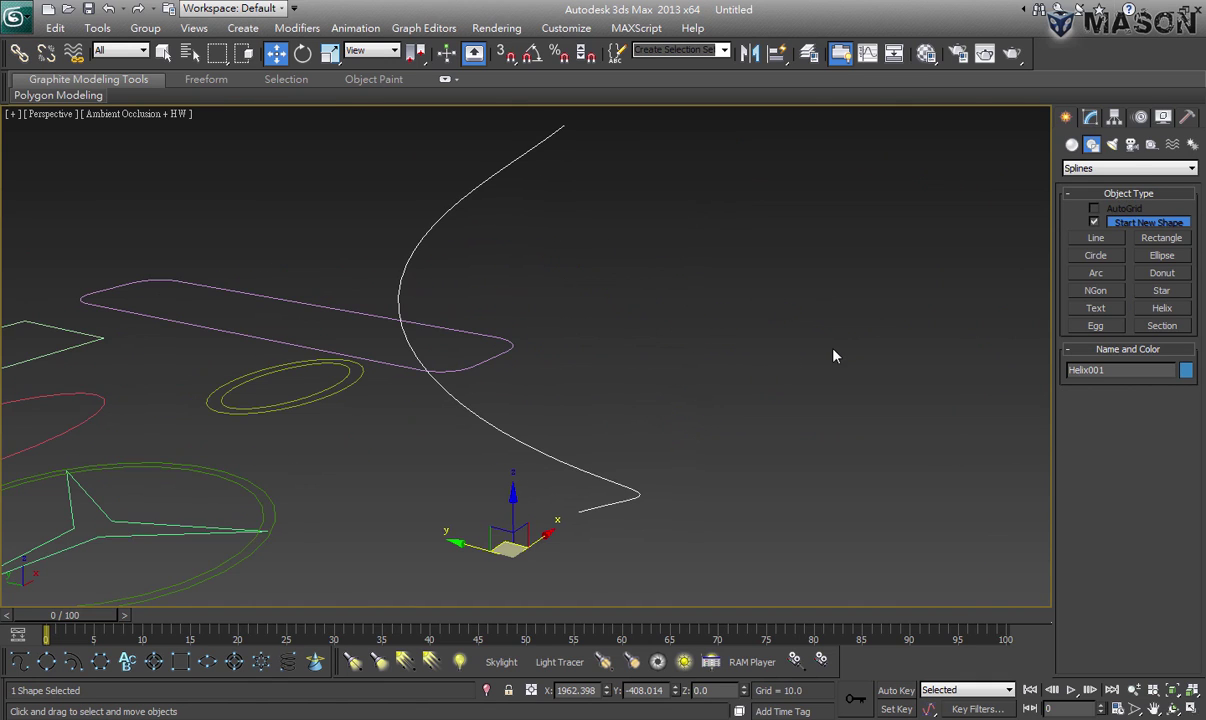
# Widen the helix base radius to 48.27 and frame the view on the helix
pyautogui.click(1093, 118)
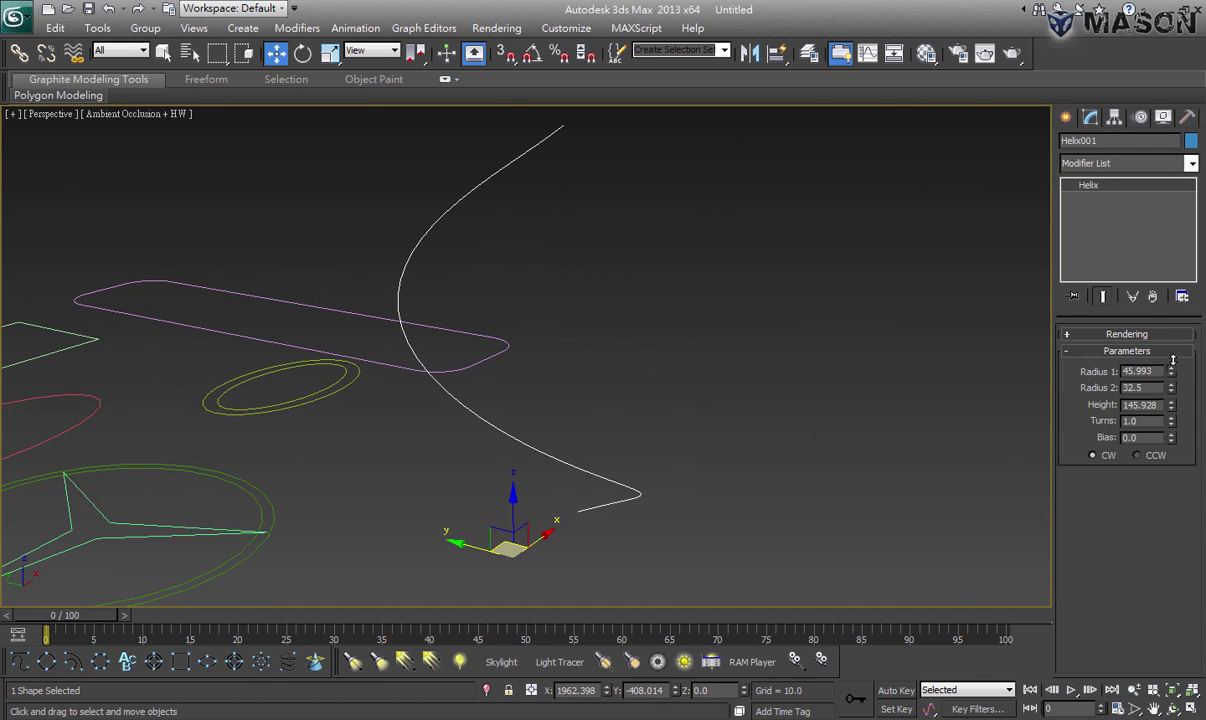
pyautogui.moveTo(1171, 371)
pyautogui.mouseDown()
pyautogui.moveTo(1172, 414)
pyautogui.moveTo(1150, 150)
pyautogui.mouseUp()
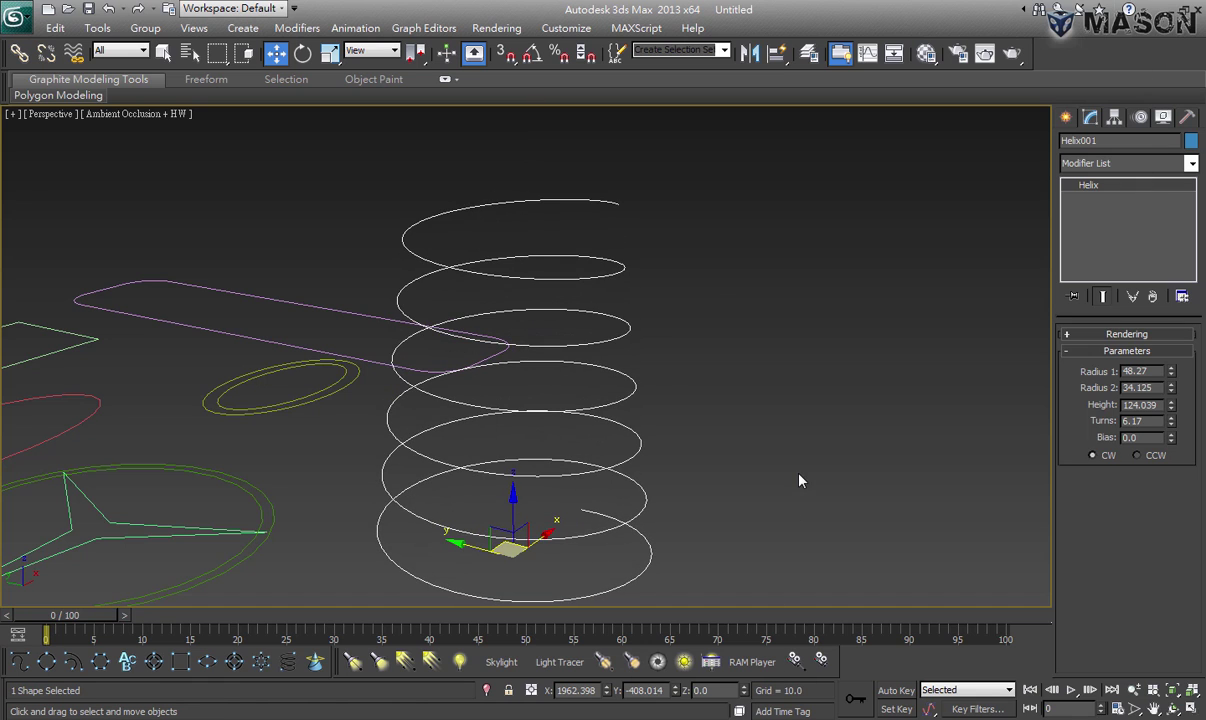
pyautogui.scroll(-5, 780, 455)
pyautogui.moveTo(748, 252); pyautogui.dragTo(713, 358)
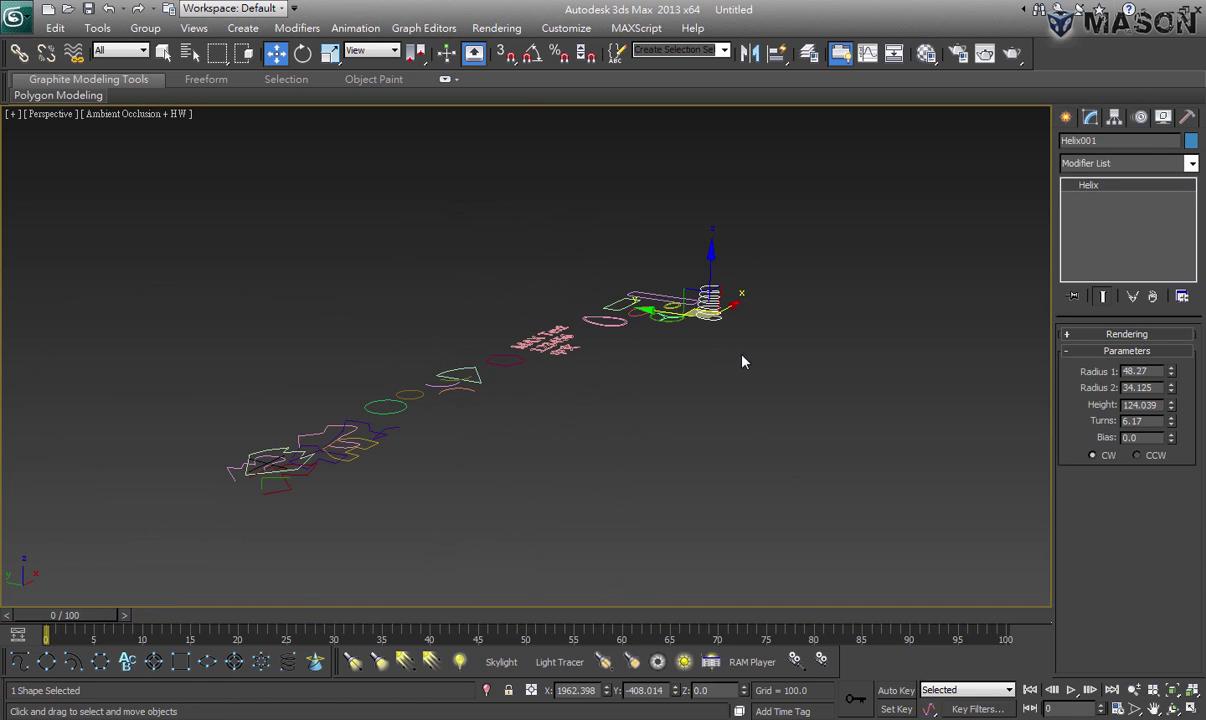
pyautogui.press('z')
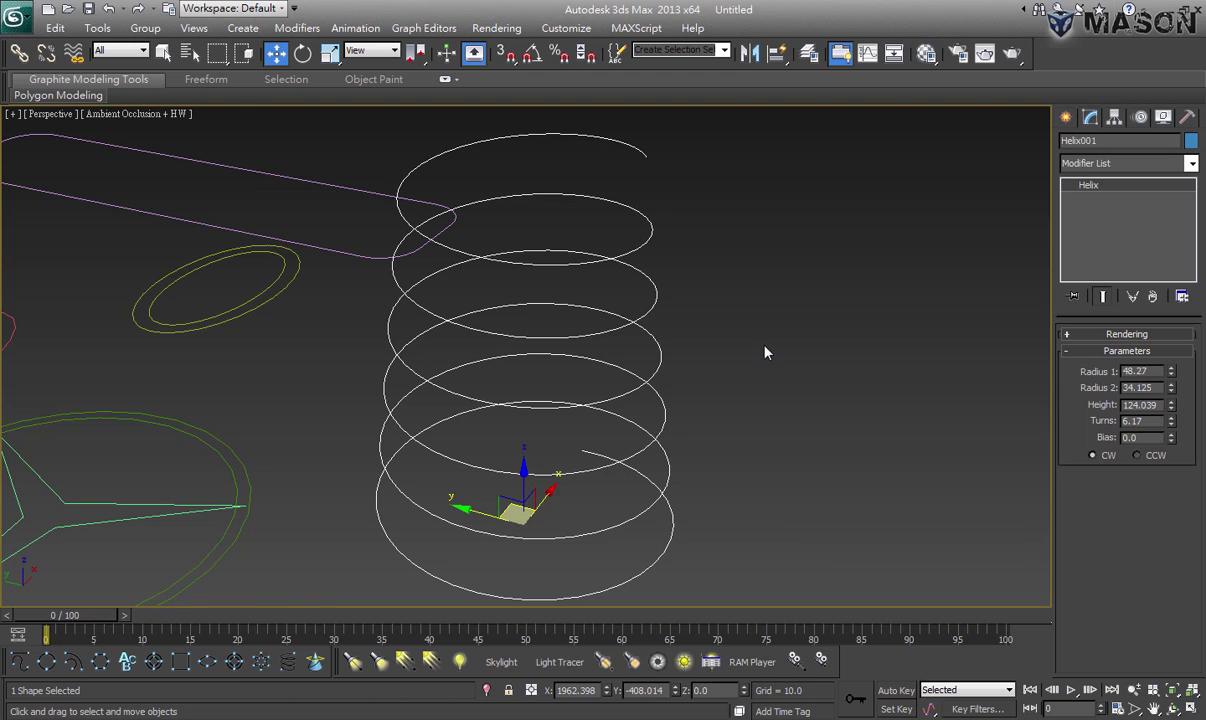
# Orbit and zoom around the scene to view the helix from the side
pyautogui.click(764, 352)
pyautogui.scroll(-5, 764, 352)
pyautogui.moveTo(759, 385)
pyautogui.keyDown('alt'); pyautogui.mouseDown(button='middle')
pyautogui.moveTo(694, 345)
pyautogui.moveTo(717, 401)
pyautogui.mouseUp(button='middle'); pyautogui.keyUp('alt')
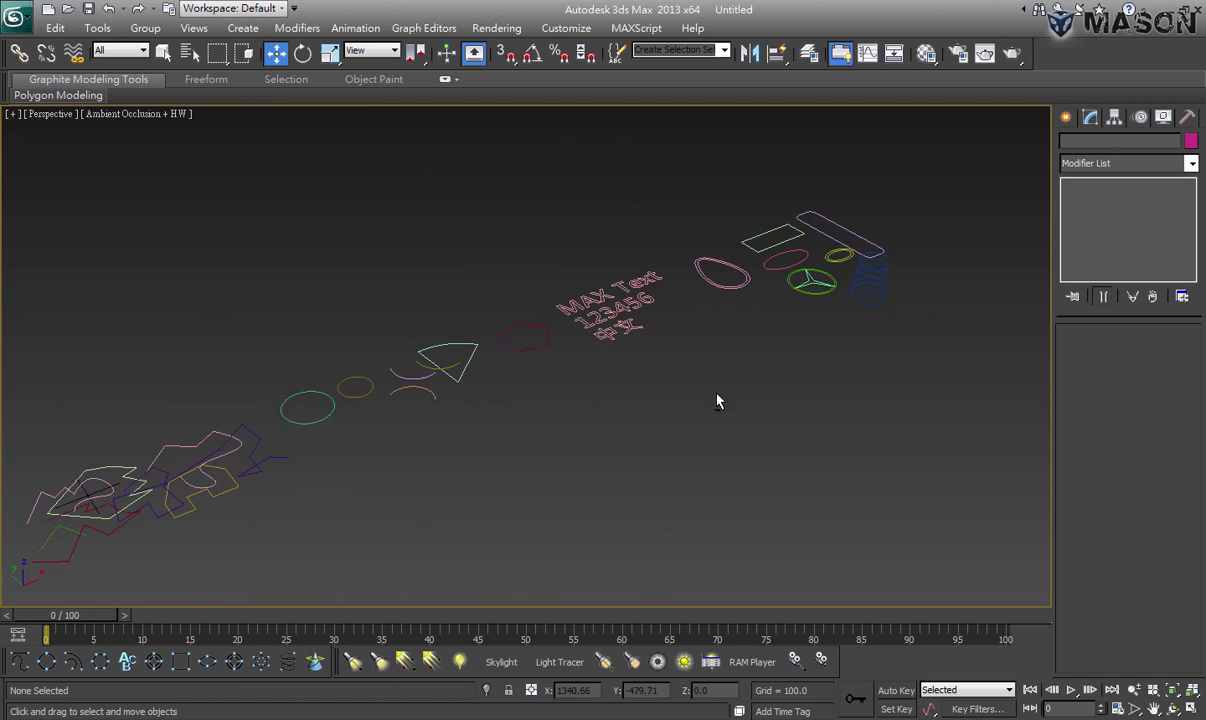
pyautogui.click(855, 270)
pyautogui.press('z')
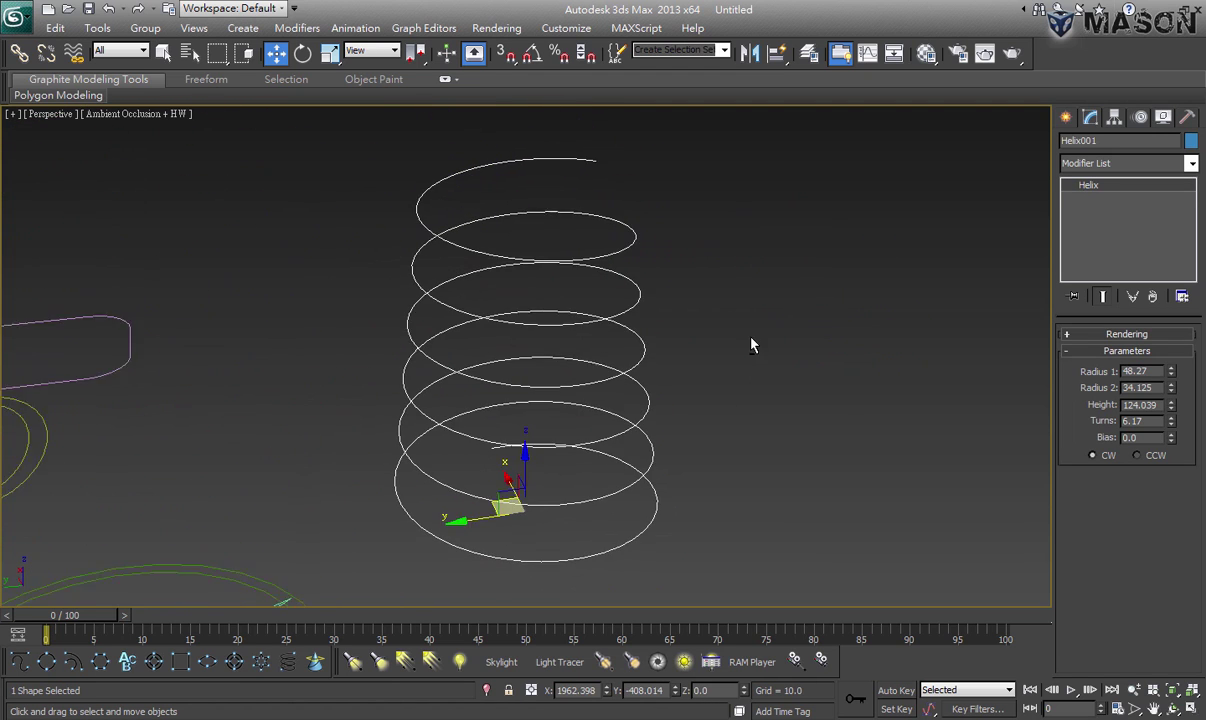
pyautogui.moveTo(752, 345)
pyautogui.keyDown('alt'); pyautogui.mouseDown(button='middle')
pyautogui.moveTo(762, 339)
pyautogui.moveTo(746, 346)
pyautogui.mouseUp(button='middle'); pyautogui.keyUp('alt')
pyautogui.moveTo(681, 370)
pyautogui.keyDown('alt'); pyautogui.mouseDown(button='middle')
pyautogui.moveTo(697, 377)
pyautogui.moveTo(670, 390)
pyautogui.mouseUp(button='middle'); pyautogui.keyUp('alt')
pyautogui.scroll(-5, 670, 390)
pyautogui.scroll(-2, 705, 412)
pyautogui.moveTo(612, 430)
pyautogui.keyDown('alt'); pyautogui.mouseDown(button='middle')
pyautogui.moveTo(458, 412)
pyautogui.moveTo(524, 379)
pyautogui.moveTo(552, 417)
pyautogui.moveTo(582, 402)
pyautogui.mouseUp(button='middle'); pyautogui.keyUp('alt')
pyautogui.scroll(8, 509, 417)
pyautogui.scroll(-3, 524, 378)
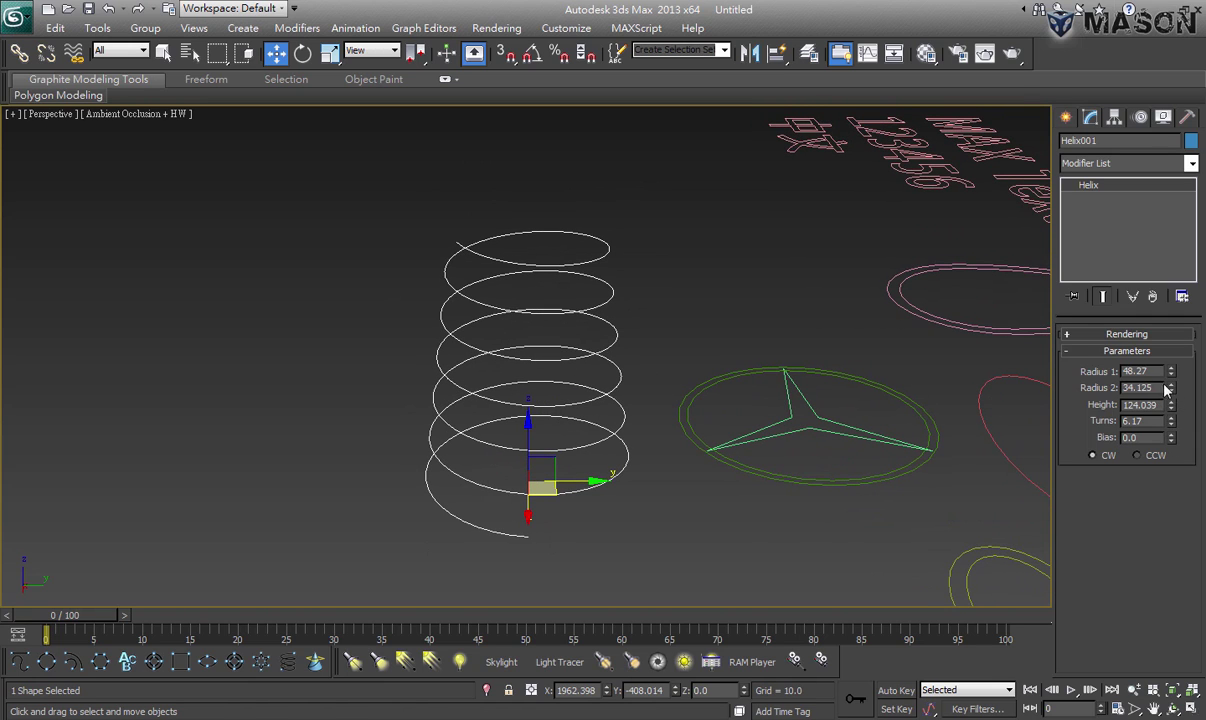
# Set both helix radii, Radius 1 and Radius 2, to 50
pyautogui.moveTo(1157, 371); pyautogui.dragTo(1081, 372)
pyautogui.write('50')
pyautogui.press('Tab')
pyautogui.write('50')
pyautogui.press('Return')
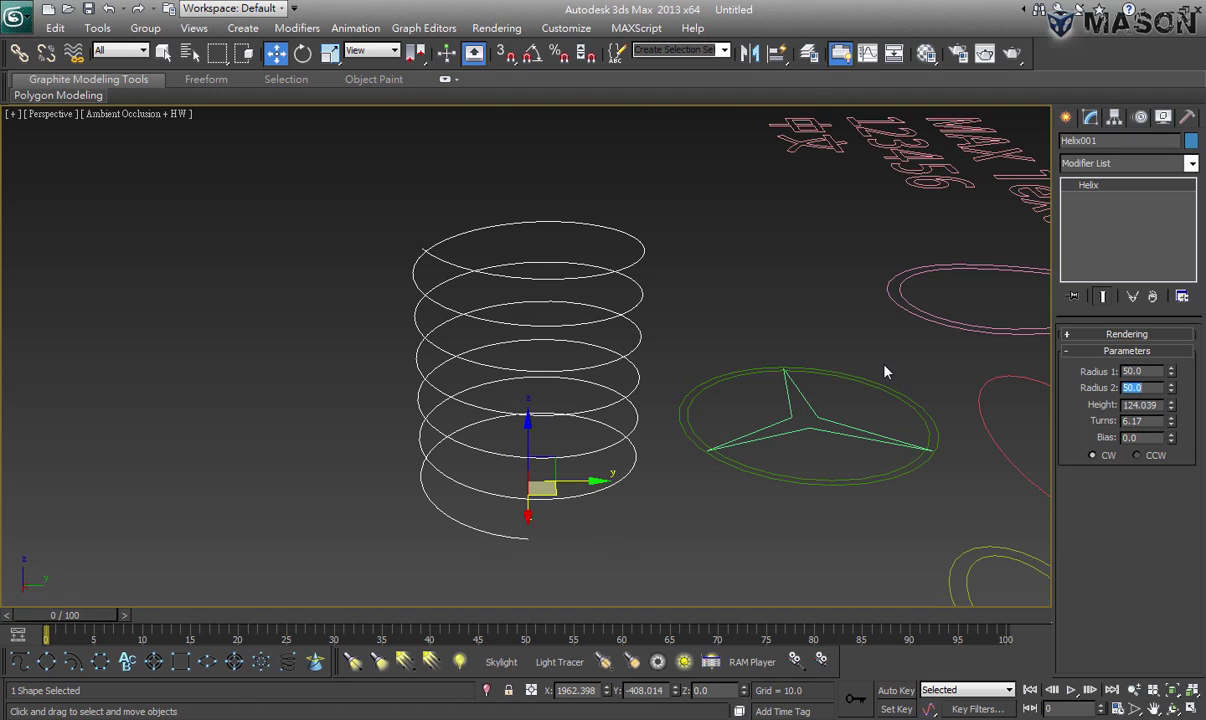
pyautogui.moveTo(635, 280)
pyautogui.keyDown('alt'); pyautogui.mouseDown(button='middle')
pyautogui.moveTo(616, 347)
pyautogui.moveTo(635, 358)
pyautogui.moveTo(573, 342)
pyautogui.moveTo(595, 368)
pyautogui.moveTo(592, 344)
pyautogui.moveTo(547, 307)
pyautogui.mouseUp(button='middle'); pyautogui.keyUp('alt')
pyautogui.scroll(2, 592, 350)
pyautogui.scroll(-2, 592, 350)
# Extrude the helix into a ribbon coil with Amount 6.0
pyautogui.click(1113, 165)
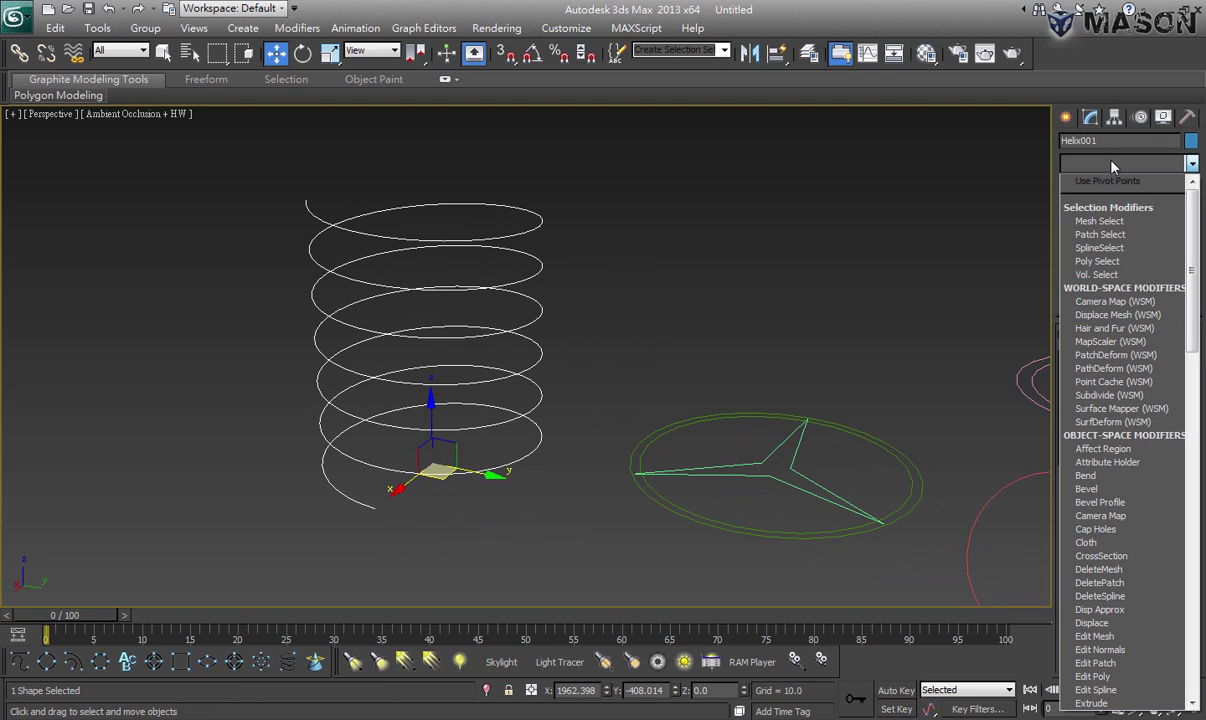
pyautogui.press('e')
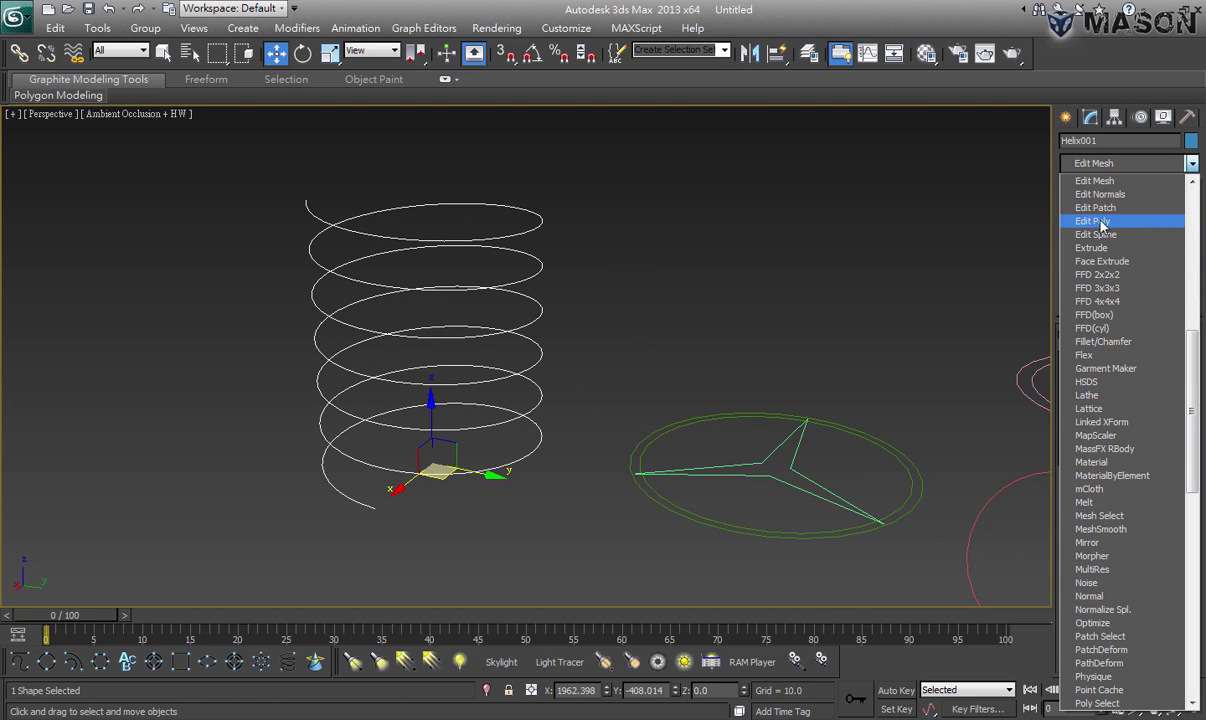
pyautogui.click(1092, 248)
pyautogui.click(735, 296)
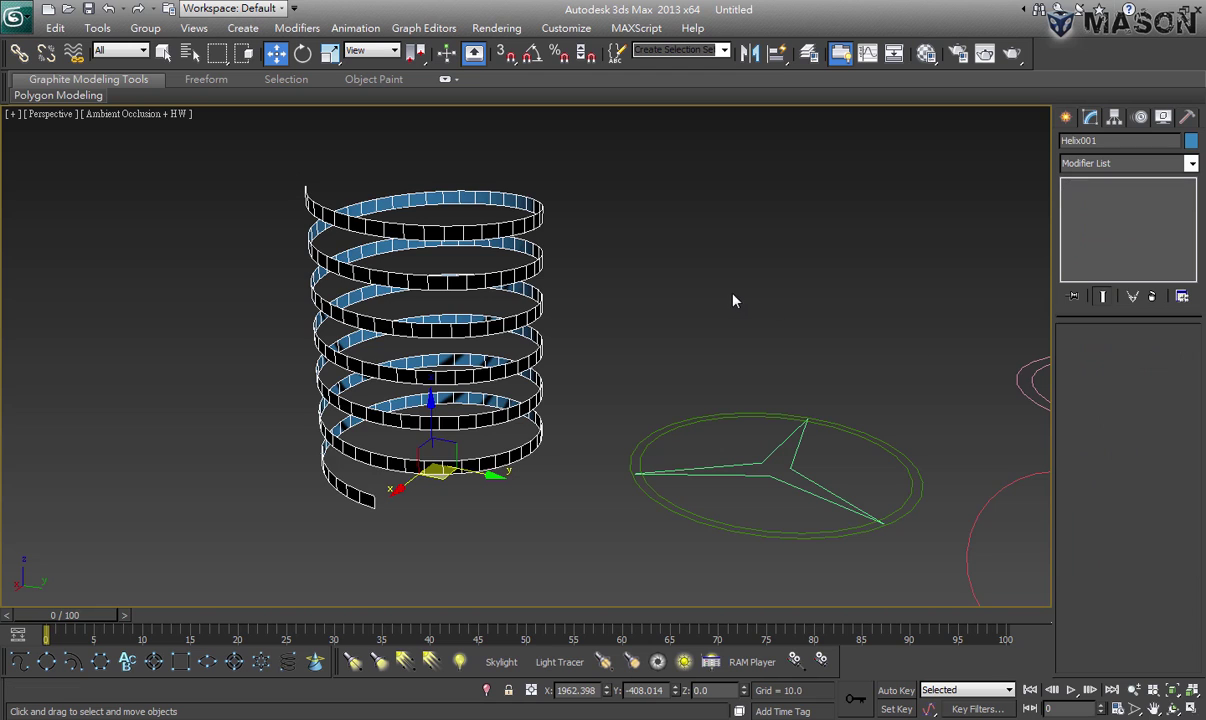
pyautogui.moveTo(596, 402)
pyautogui.keyDown('alt'); pyautogui.mouseDown(button='middle')
pyautogui.moveTo(614, 385)
pyautogui.moveTo(598, 342)
pyautogui.mouseUp(button='middle'); pyautogui.keyUp('alt')
pyautogui.moveTo(598, 190); pyautogui.dragTo(480, 345)
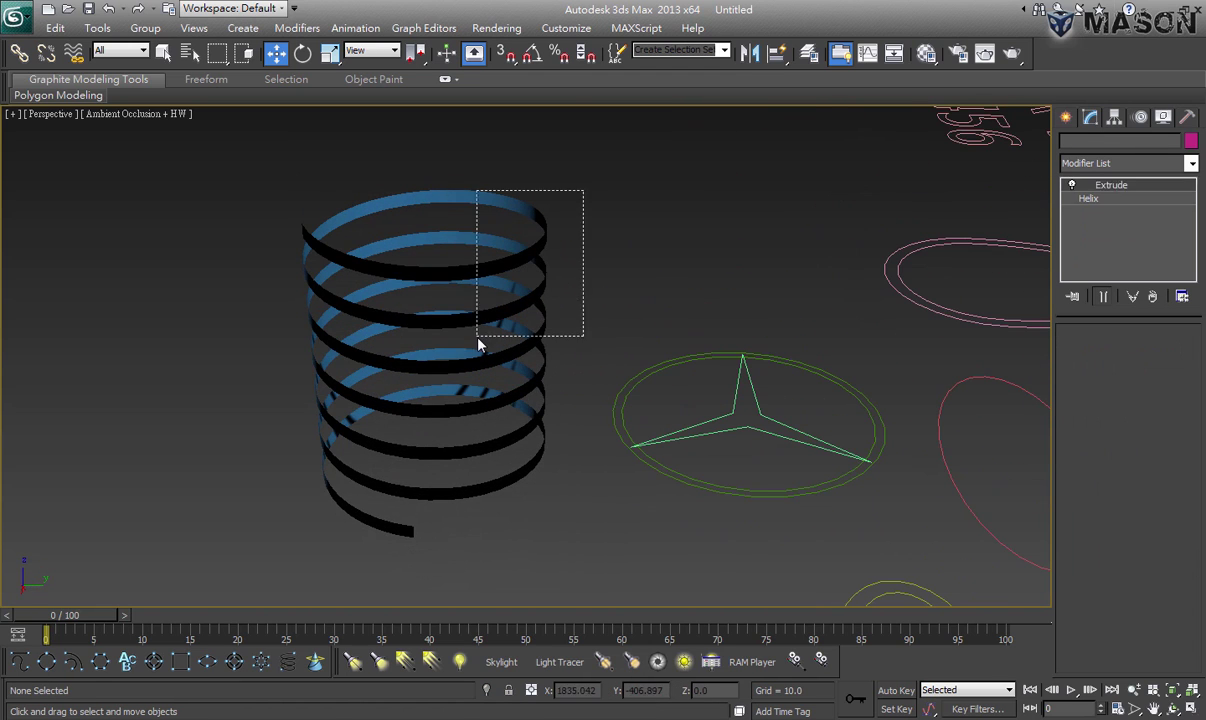
# Switch the star and ring's Extrude modifier back on so the logo shows solid
pyautogui.keyDown('alt'); pyautogui.moveTo(652, 372); pyautogui.dragTo(695, 401, button='middle'); pyautogui.keyUp('alt')
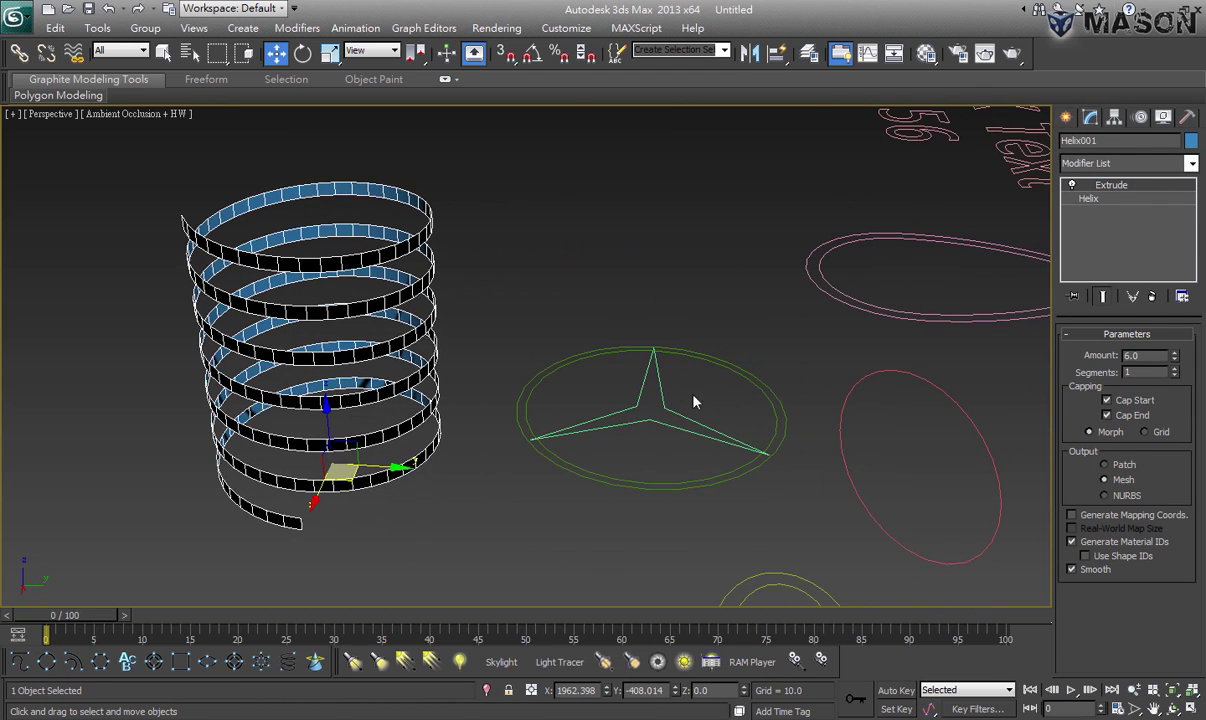
pyautogui.moveTo(735, 343); pyautogui.dragTo(700, 430)
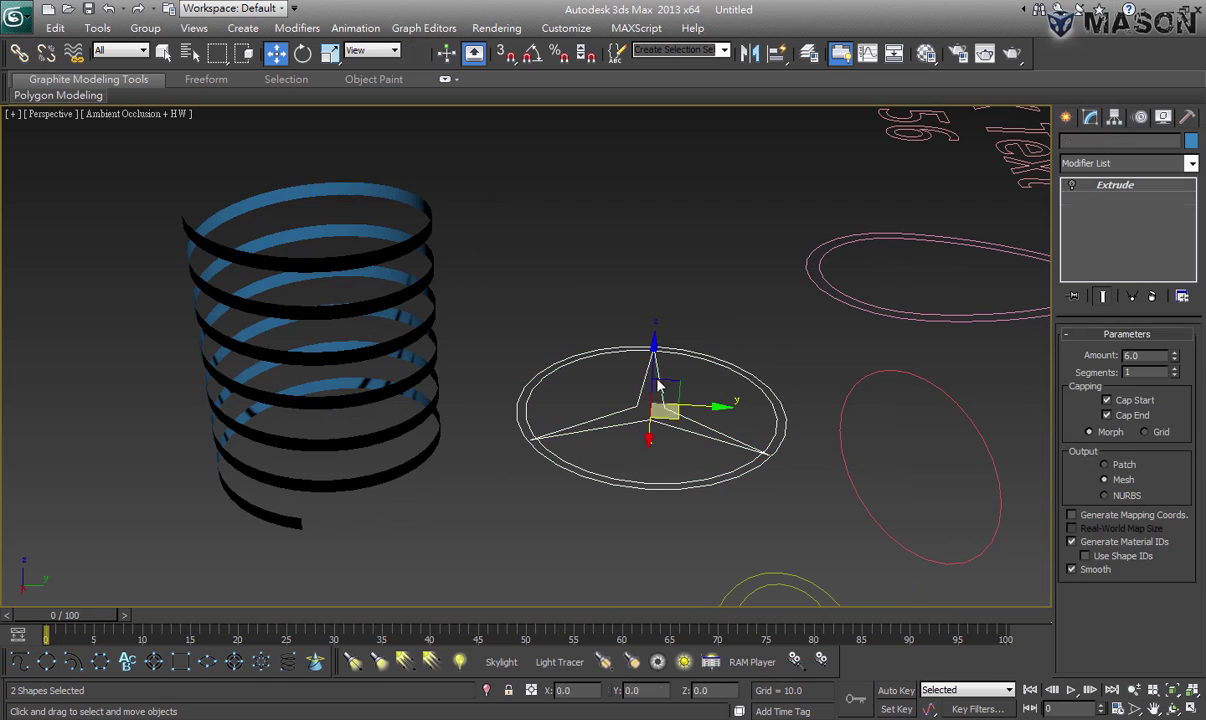
pyautogui.click(1071, 186)
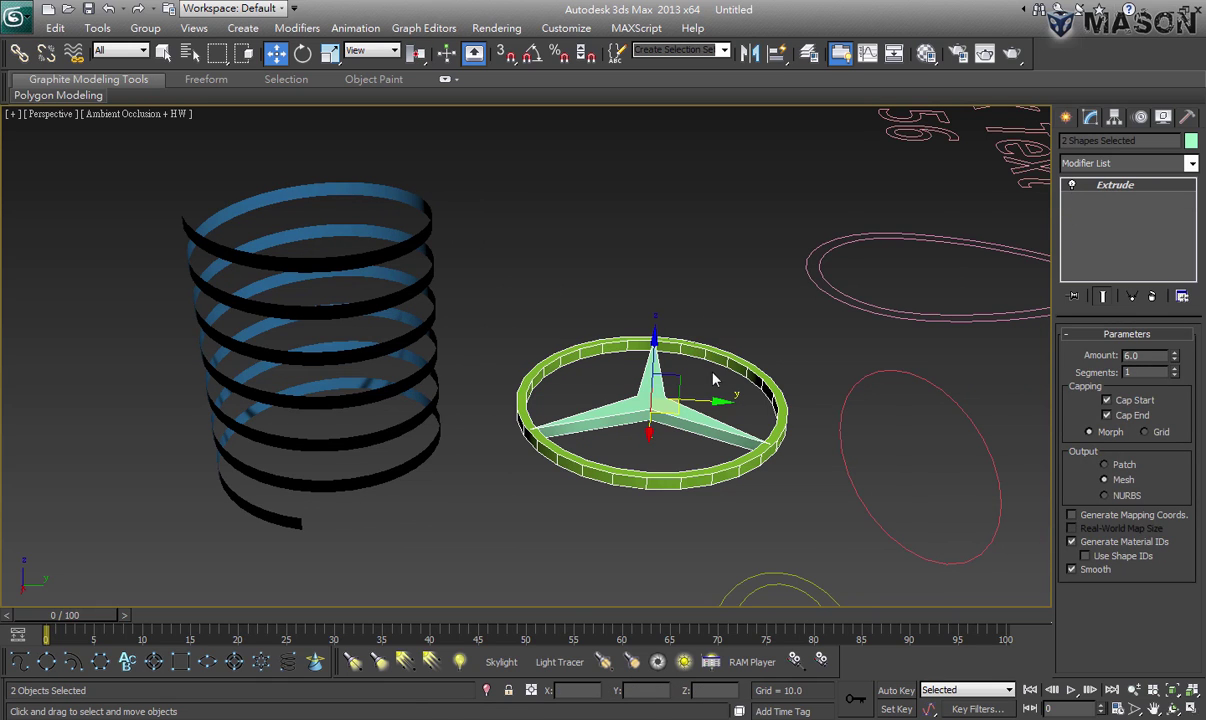
pyautogui.moveTo(713, 378); pyautogui.dragTo(737, 385, button='middle')
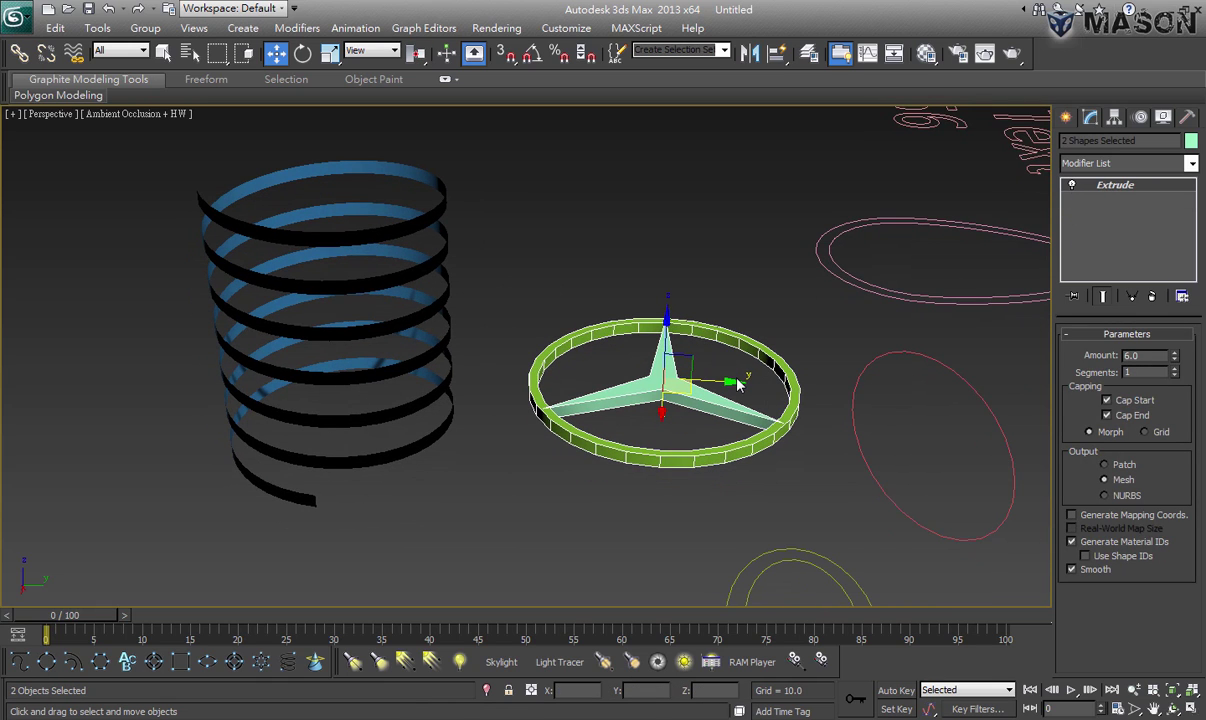
pyautogui.moveTo(482, 180); pyautogui.dragTo(420, 272)
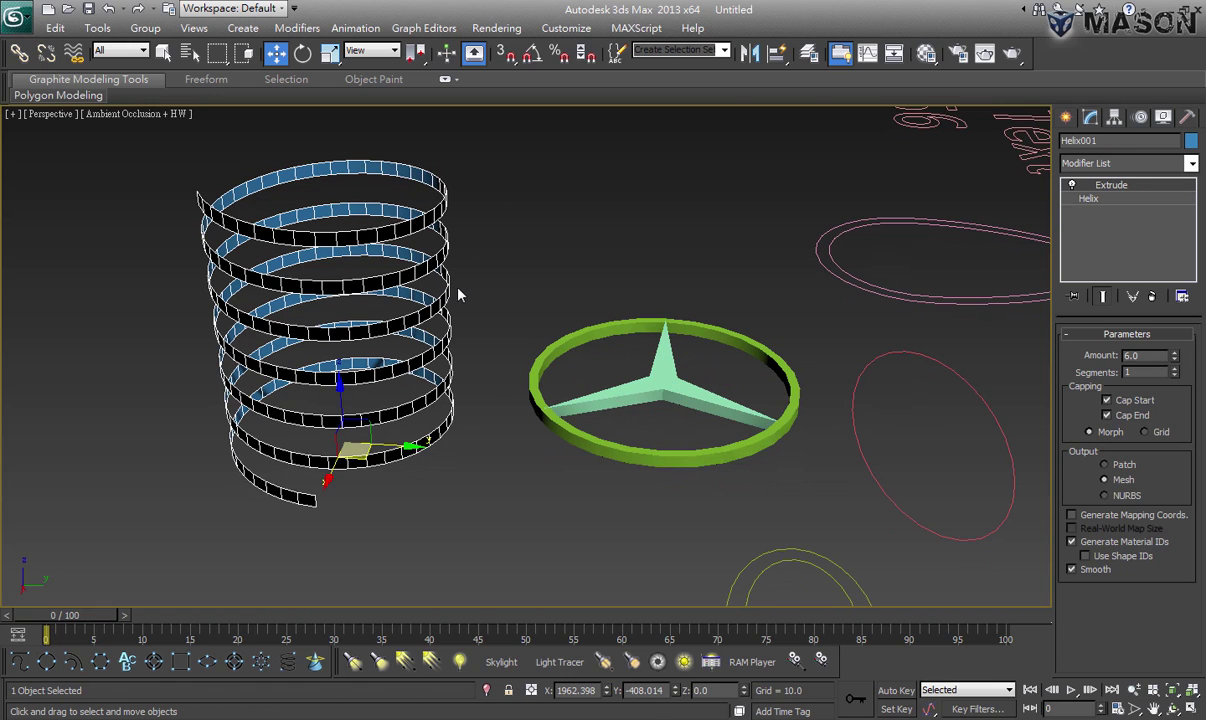
# Toggle the helix extrusion off and back on to compare
pyautogui.click(1072, 186)
pyautogui.click(1072, 186)
pyautogui.click(630, 235)
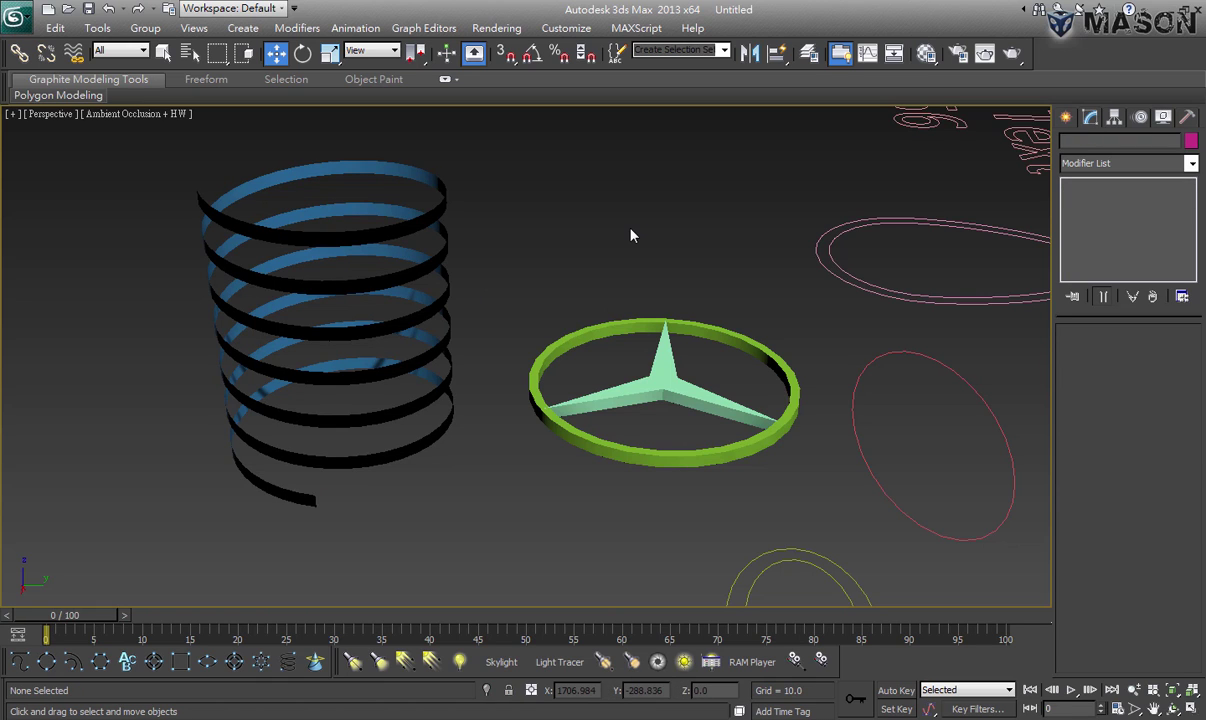
pyautogui.click(435, 211)
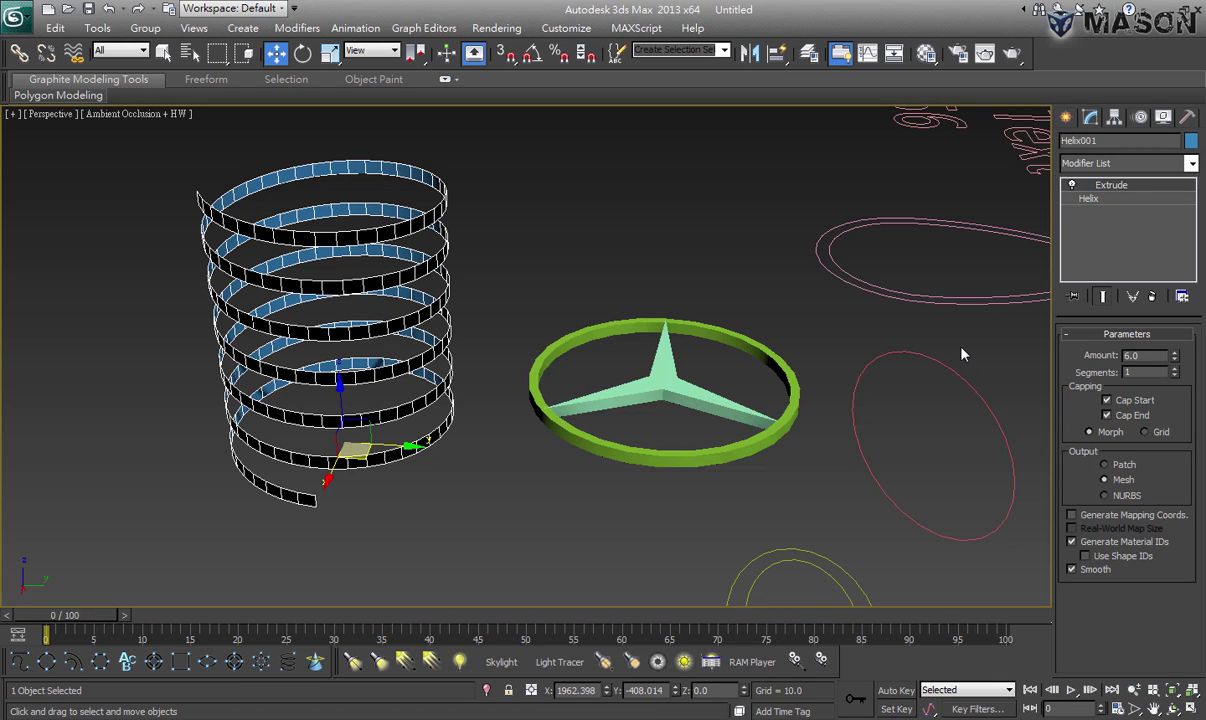
# Try an Extrude modifier on the pink ellipse, then remove it
pyautogui.moveTo(958, 347); pyautogui.dragTo(898, 448)
pyautogui.click(1101, 165)
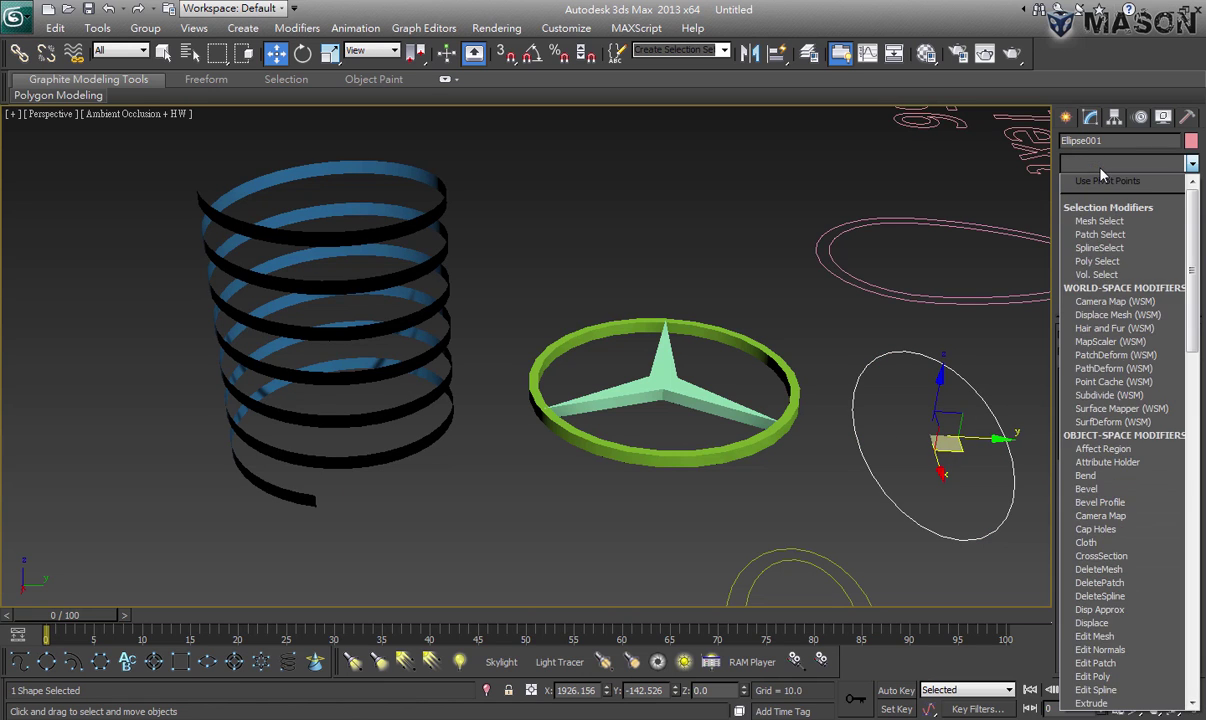
pyautogui.press('e')
pyautogui.click(1107, 240)
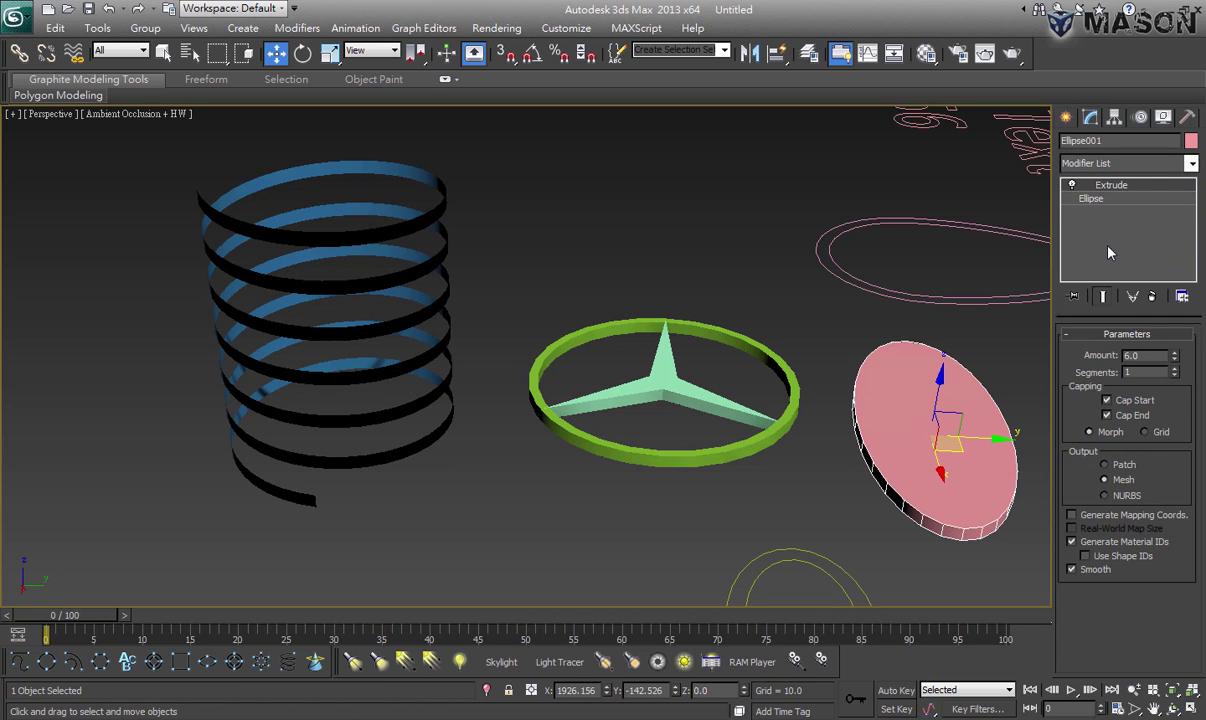
pyautogui.click(1151, 296)
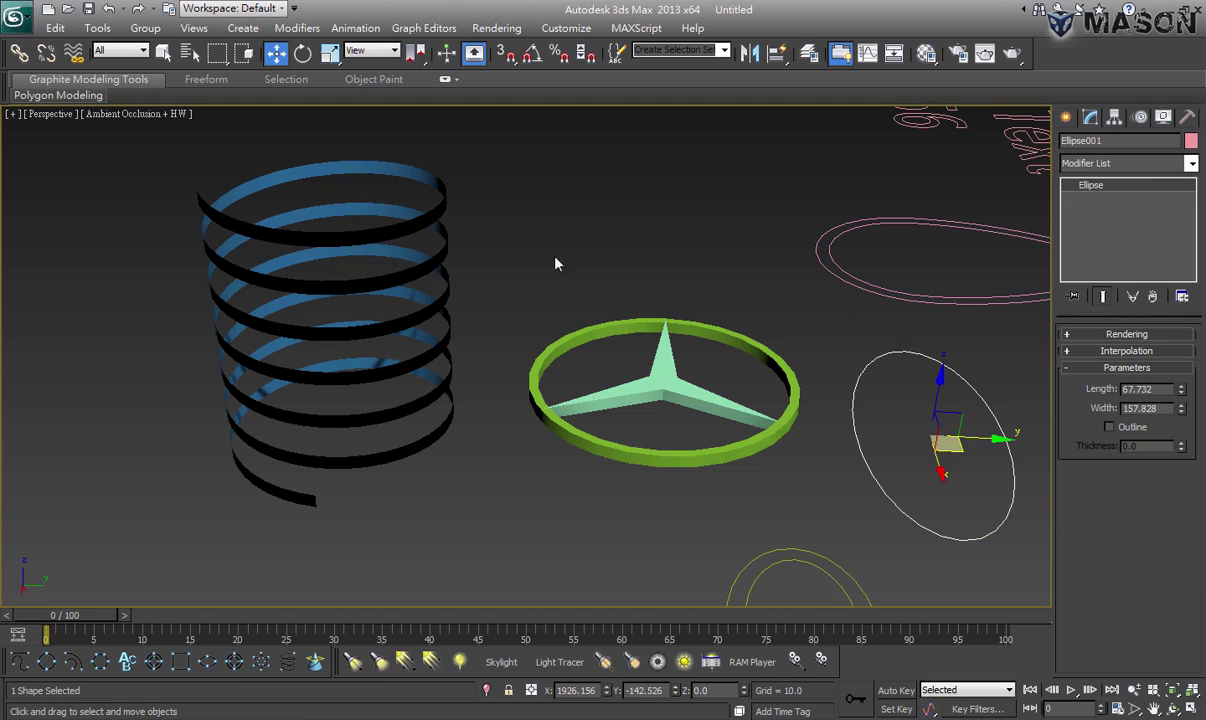
# Toggle the helix's Extrude modifier a few times, then delete it from the stack
pyautogui.click(420, 255)
pyautogui.click(1072, 186)
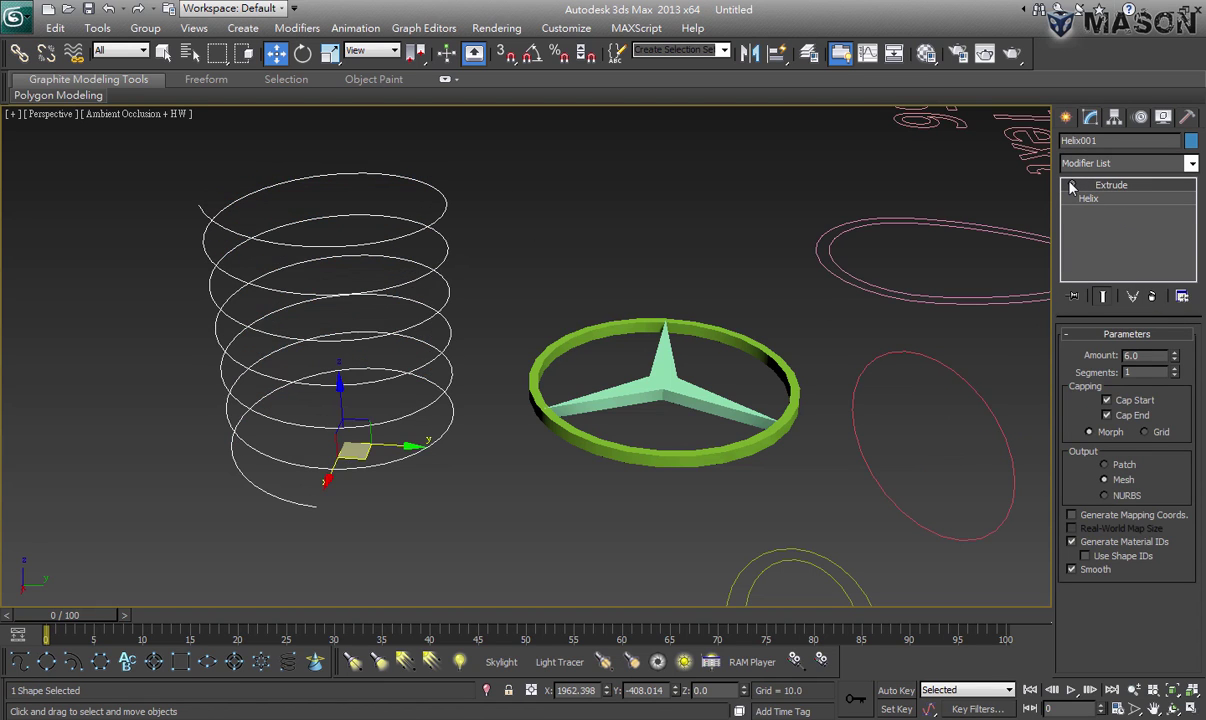
pyautogui.click(1072, 186)
pyautogui.click(1072, 186)
pyautogui.click(1072, 186)
pyautogui.click(1072, 186)
pyautogui.click(1072, 186)
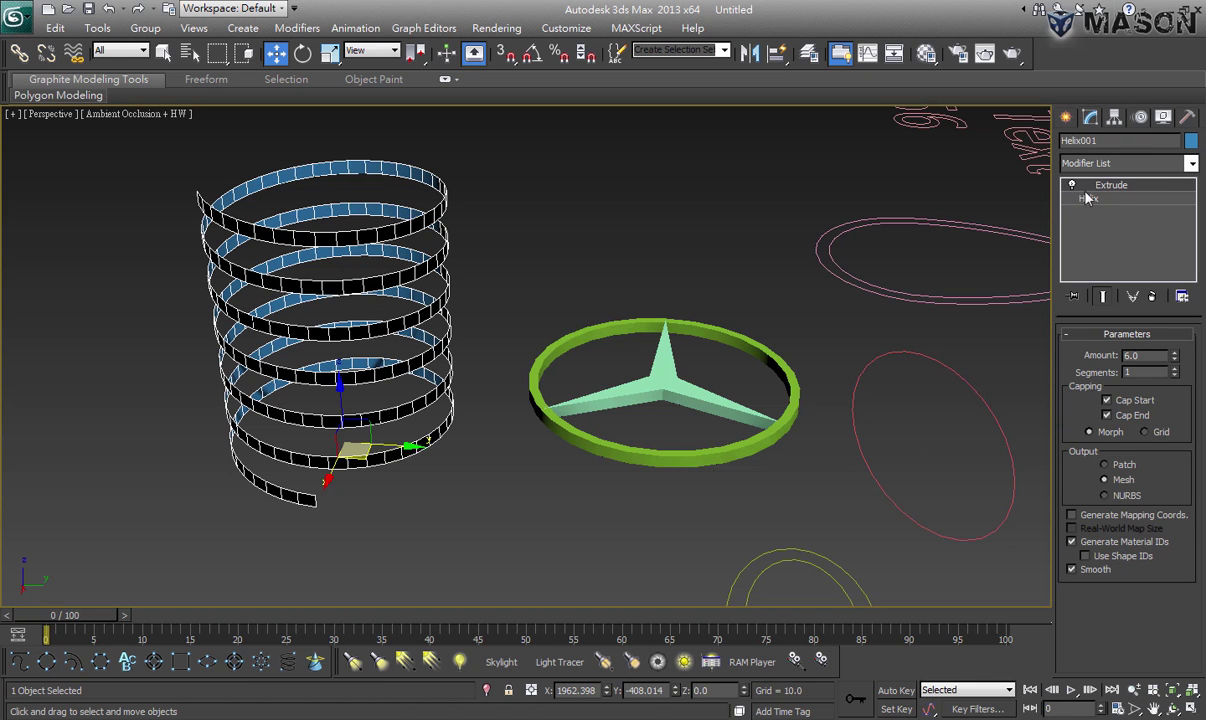
pyautogui.press('Delete')
# Taper the helix with Radius 1 59, Radius 2 6.5, Bias -0.08, wound clockwise
pyautogui.keyDown('alt'); pyautogui.moveTo(549, 303); pyautogui.dragTo(585, 312, button='middle'); pyautogui.keyUp('alt')
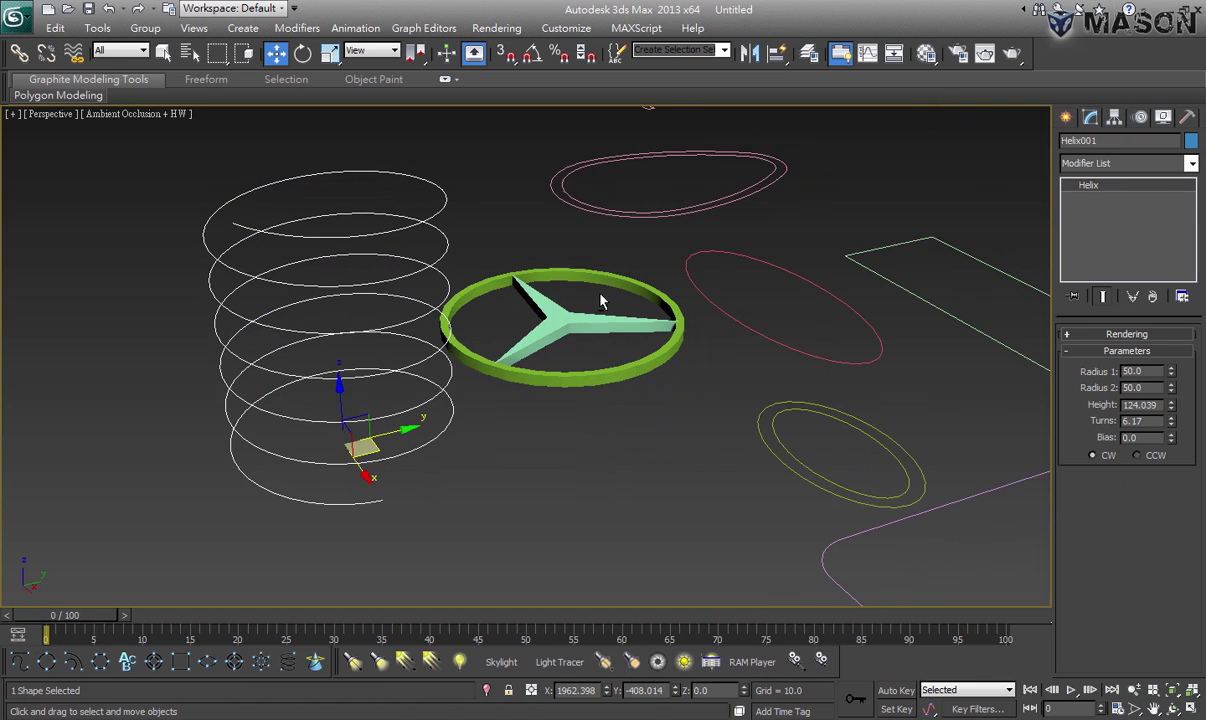
pyautogui.click(455, 498)
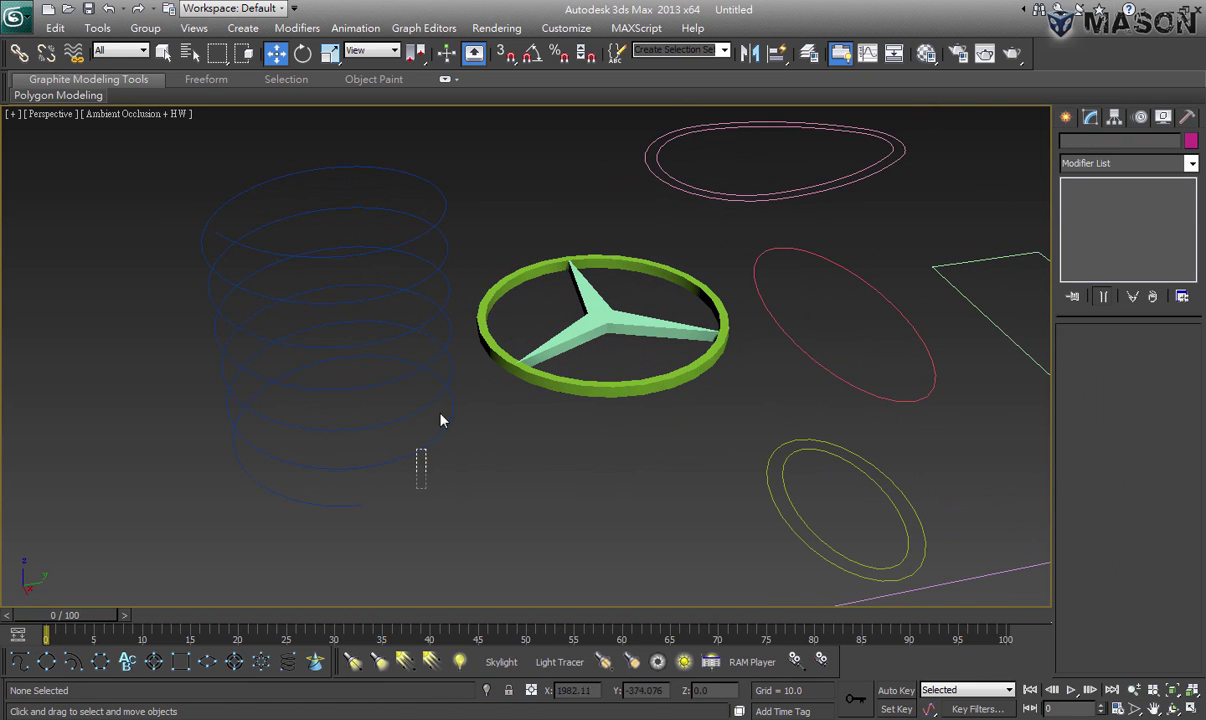
pyautogui.click(441, 418)
pyautogui.moveTo(1171, 372)
pyautogui.mouseDown()
pyautogui.moveTo(1171, 360)
pyautogui.moveTo(1155, 455)
pyautogui.mouseUp()
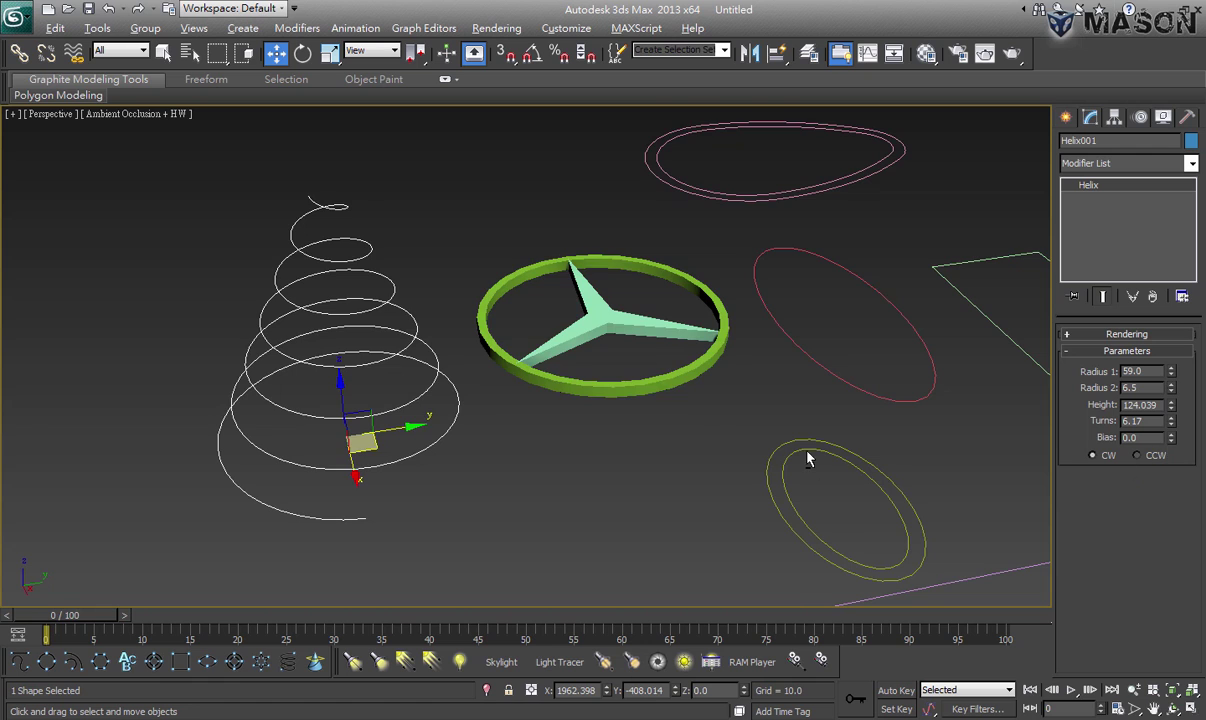
pyautogui.keyDown('alt'); pyautogui.moveTo(759, 424); pyautogui.dragTo(1086, 430, button='middle'); pyautogui.keyUp('alt')
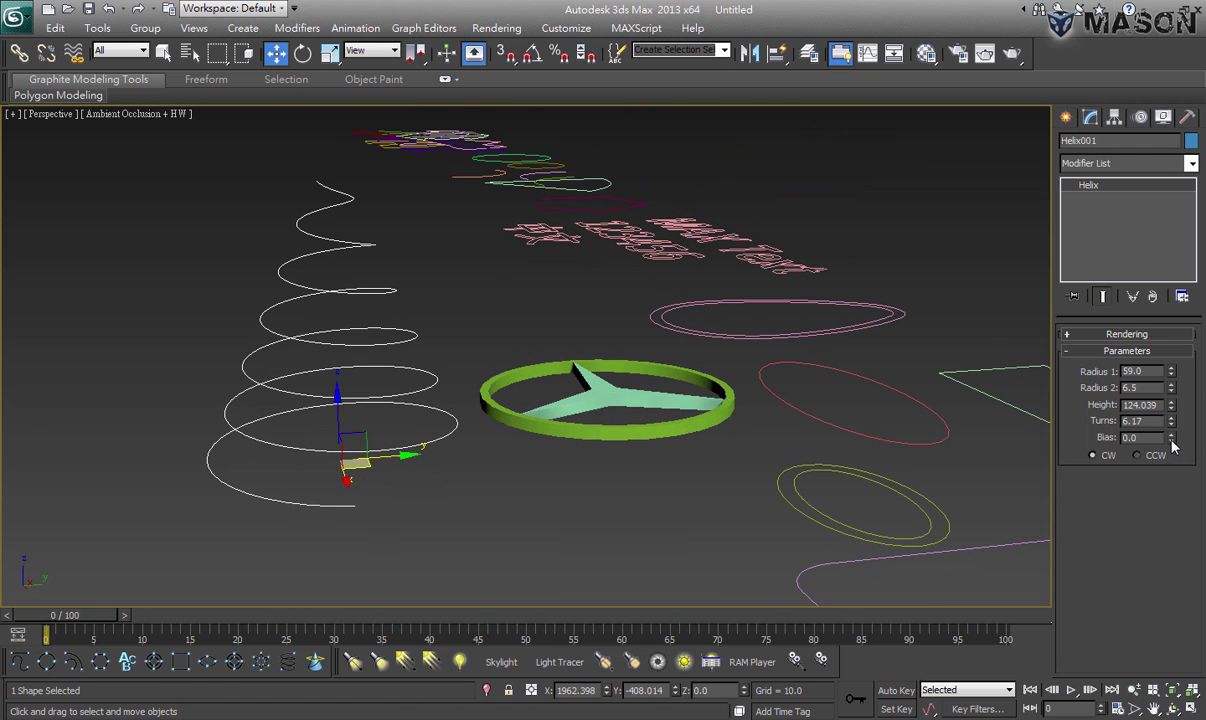
pyautogui.moveTo(1172, 442)
pyautogui.mouseDown()
pyautogui.moveTo(1157, 387)
pyautogui.moveTo(1156, 445)
pyautogui.mouseUp()
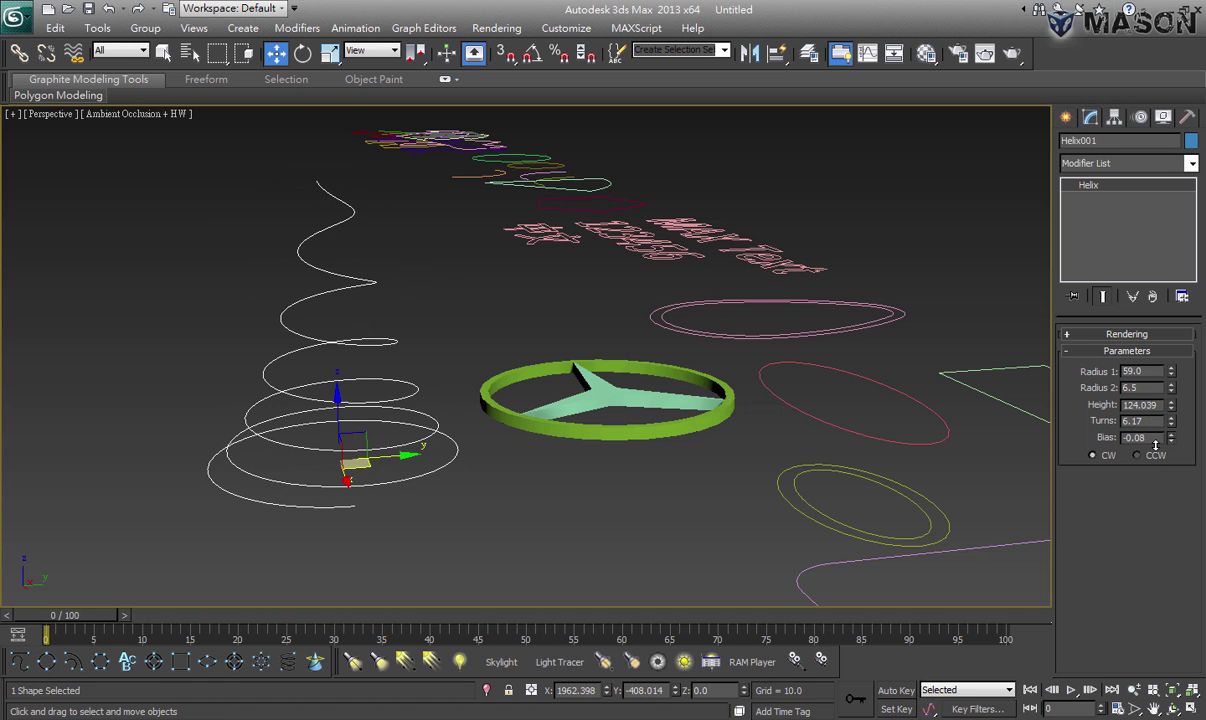
pyautogui.keyDown('alt'); pyautogui.moveTo(395, 368); pyautogui.dragTo(422, 398, button='middle'); pyautogui.keyUp('alt')
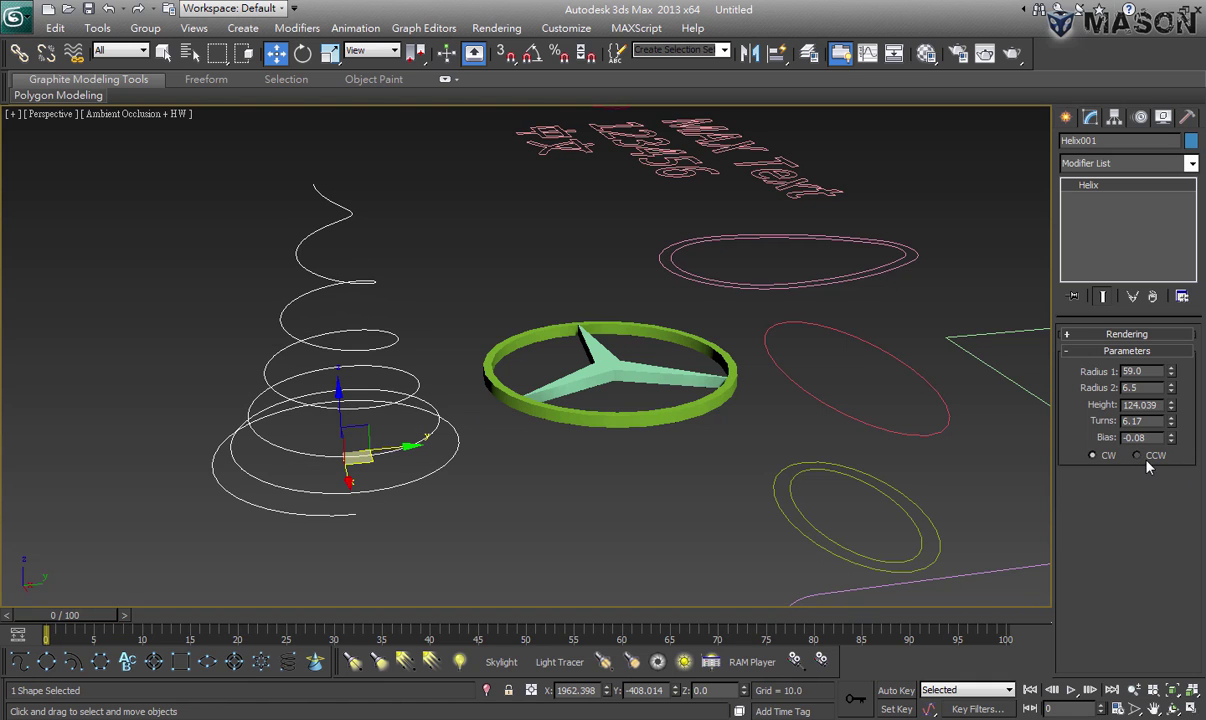
pyautogui.click(1092, 455)
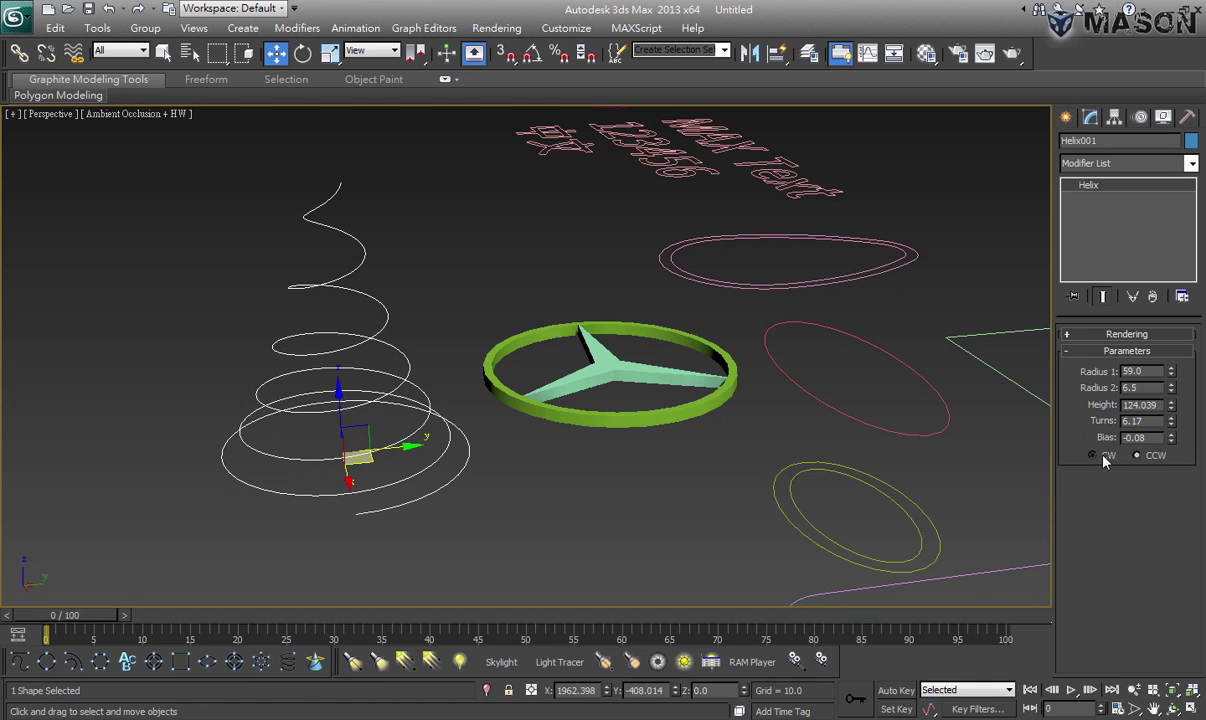
# Return to PowerPoint and open slide 3, 'Section 截斷面曲線'
pyautogui.moveTo(546, 473)
pyautogui.mouseDown(button='middle')
pyautogui.moveTo(492, 458)
pyautogui.moveTo(538, 479)
pyautogui.mouseUp(button='middle')
pyautogui.click(557, 471)
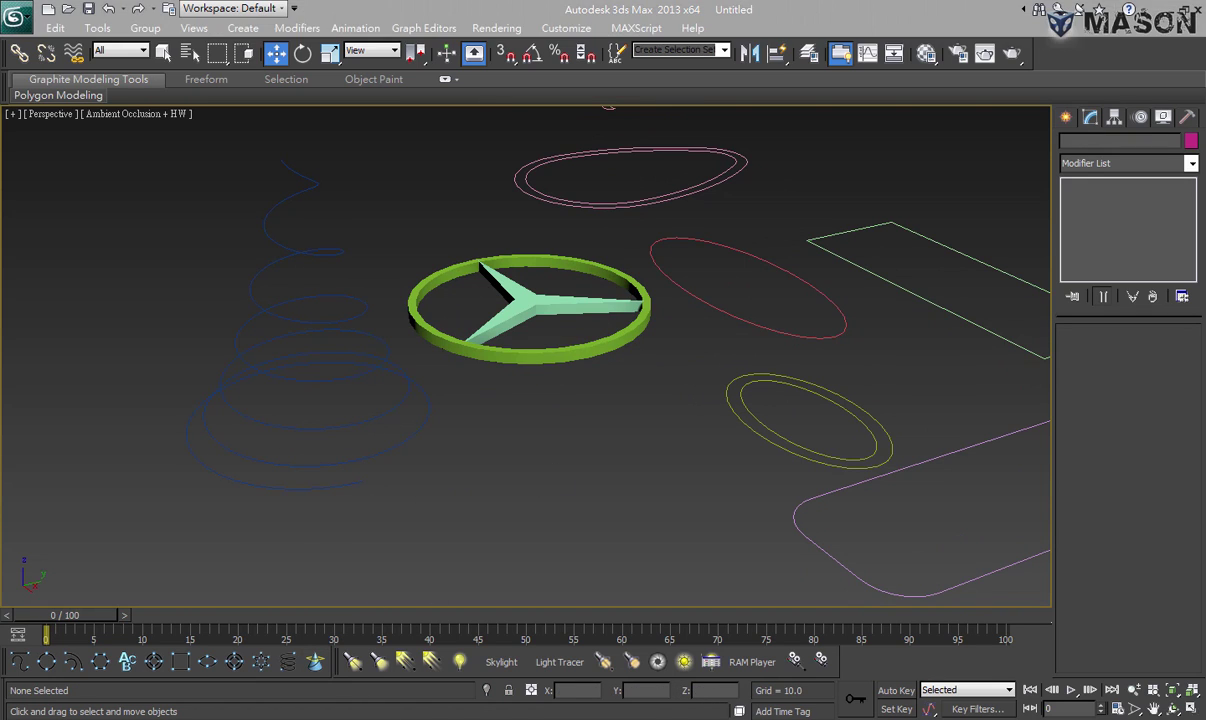
pyautogui.hotkey('alt', 'Tab')
pyautogui.click(100, 295)
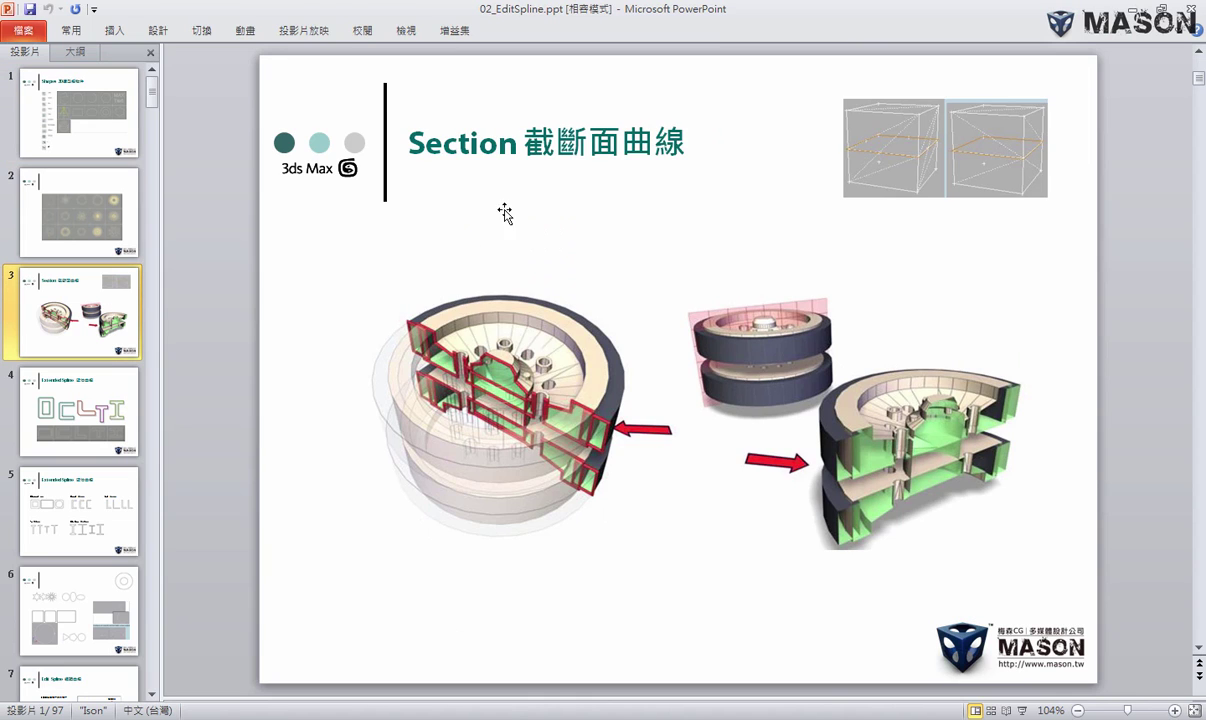
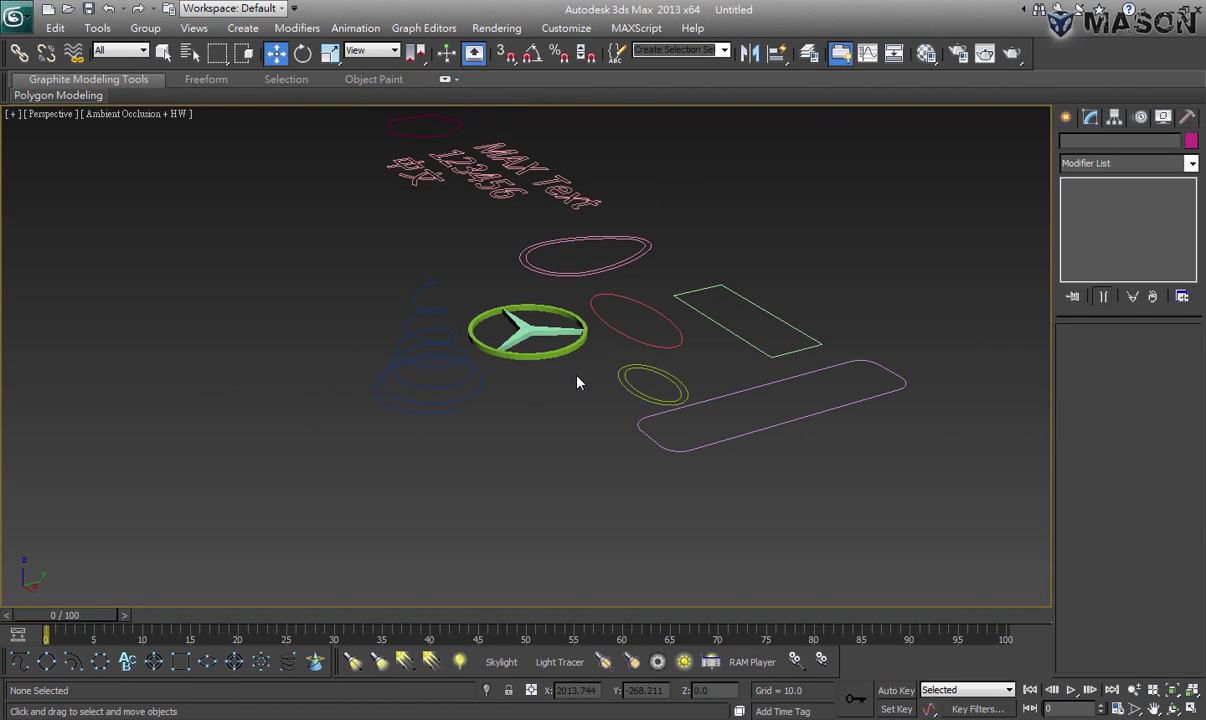
# Select the extruded star and ring and switch off their Extrude modifier, leaving flat outlines
pyautogui.scroll(3, 577, 382)
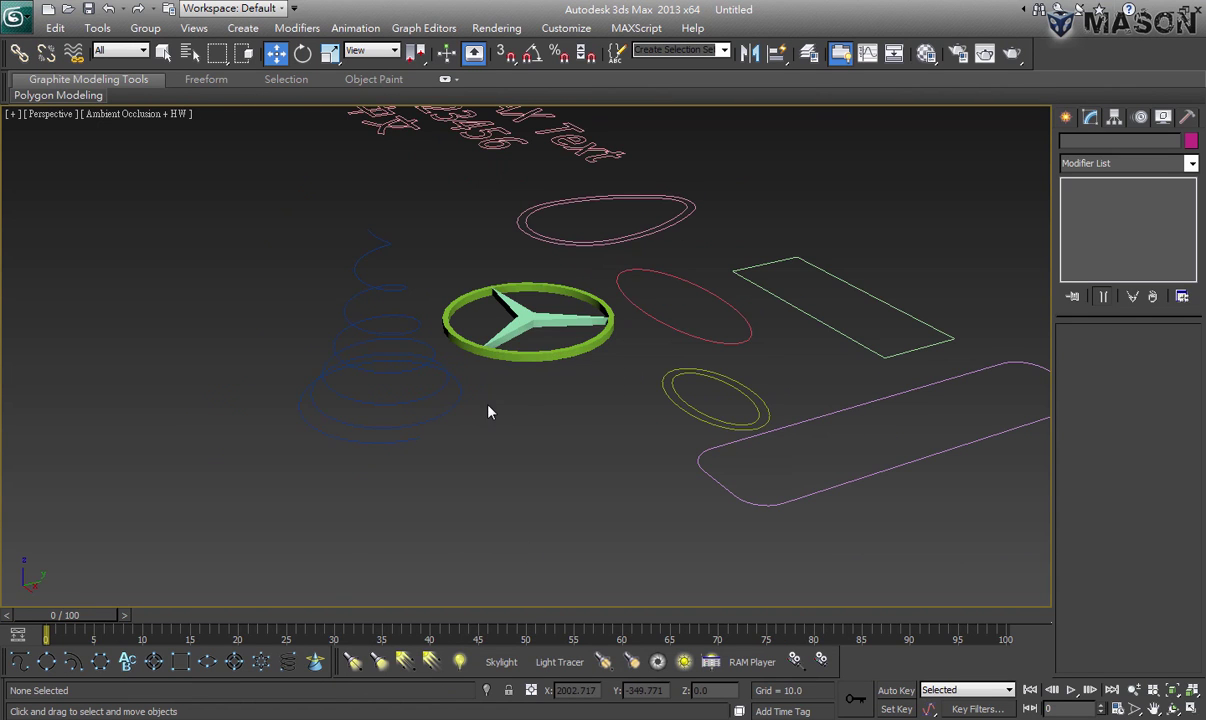
pyautogui.moveTo(514, 342); pyautogui.dragTo(486, 405)
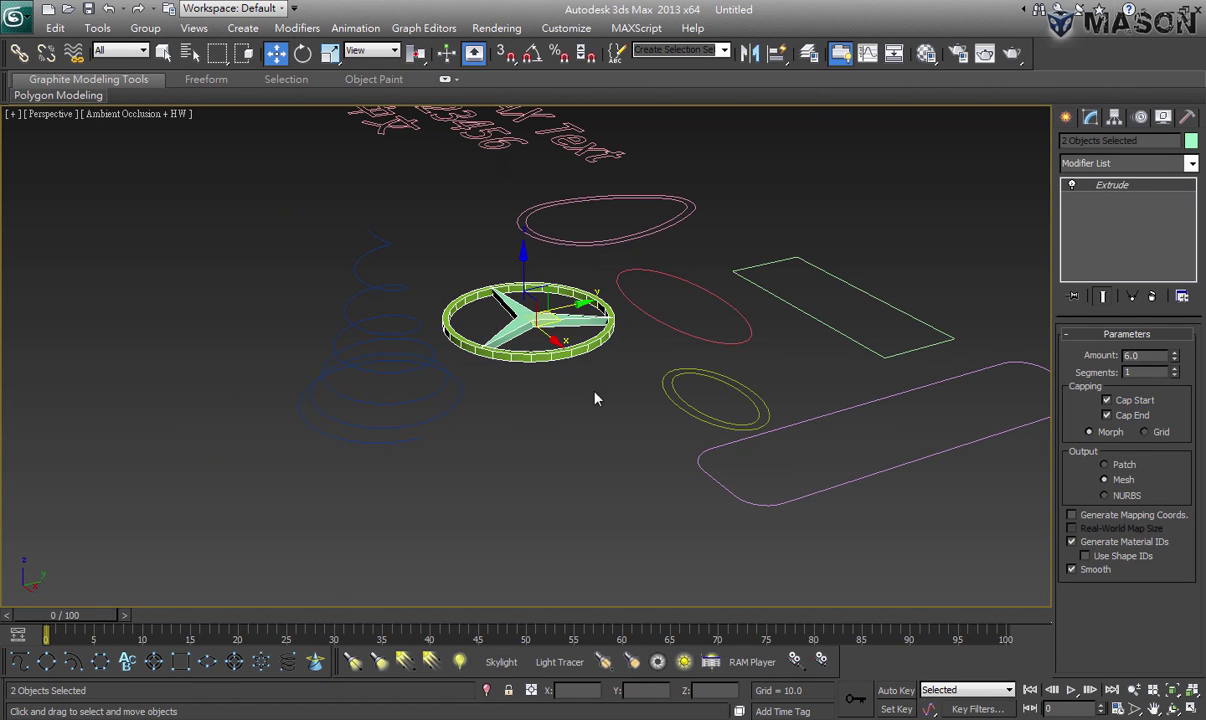
pyautogui.click(1073, 186)
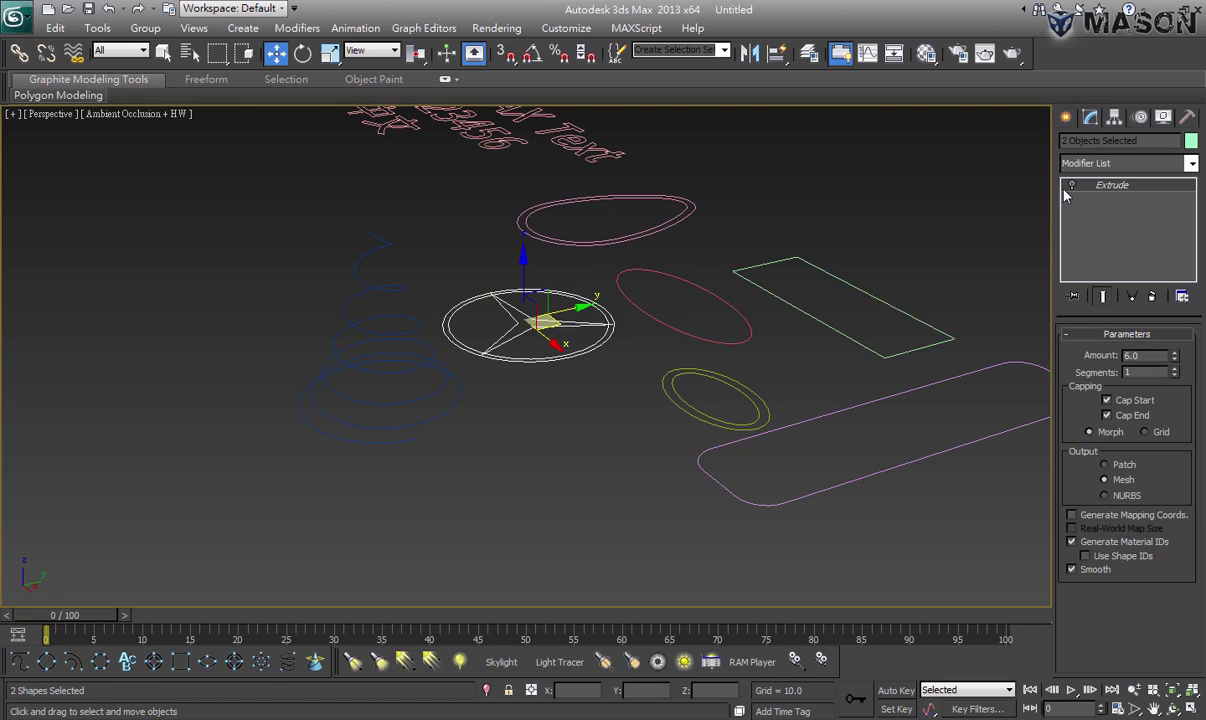
pyautogui.click(686, 310)
# Bring up the Standard Primitives geometry category in the Create panel
pyautogui.scroll(-2, 686, 310)
pyautogui.click(1067, 118)
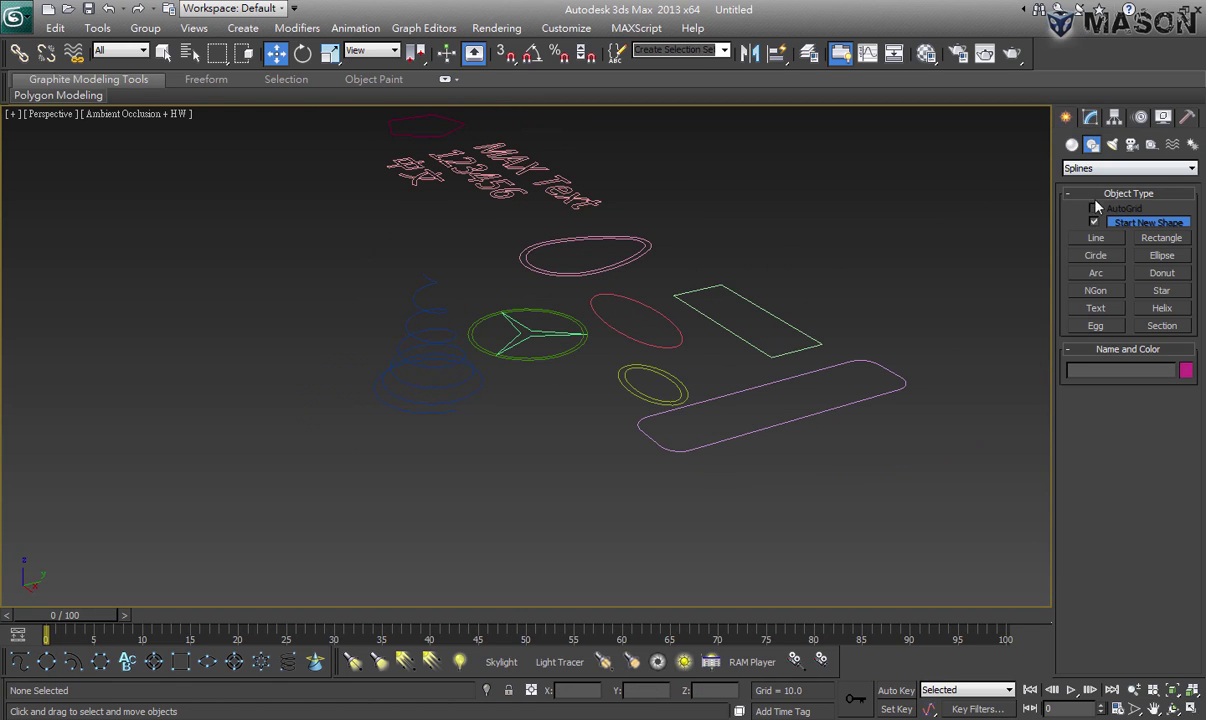
pyautogui.click(1072, 145)
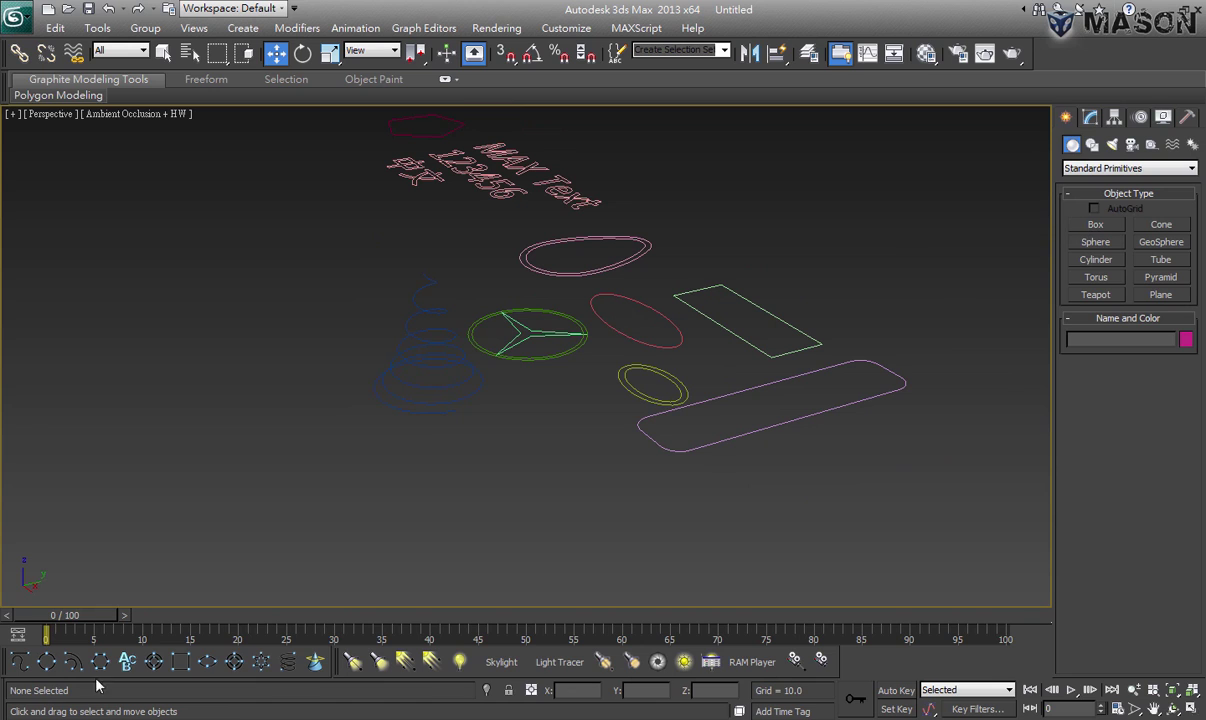
# Draw the first two boxes left of the splines, the second one in front
pyautogui.click(1096, 225)
pyautogui.scroll(2, 315, 440)
pyautogui.scroll(1, 301, 385)
pyautogui.moveTo(301, 385); pyautogui.dragTo(264, 413)
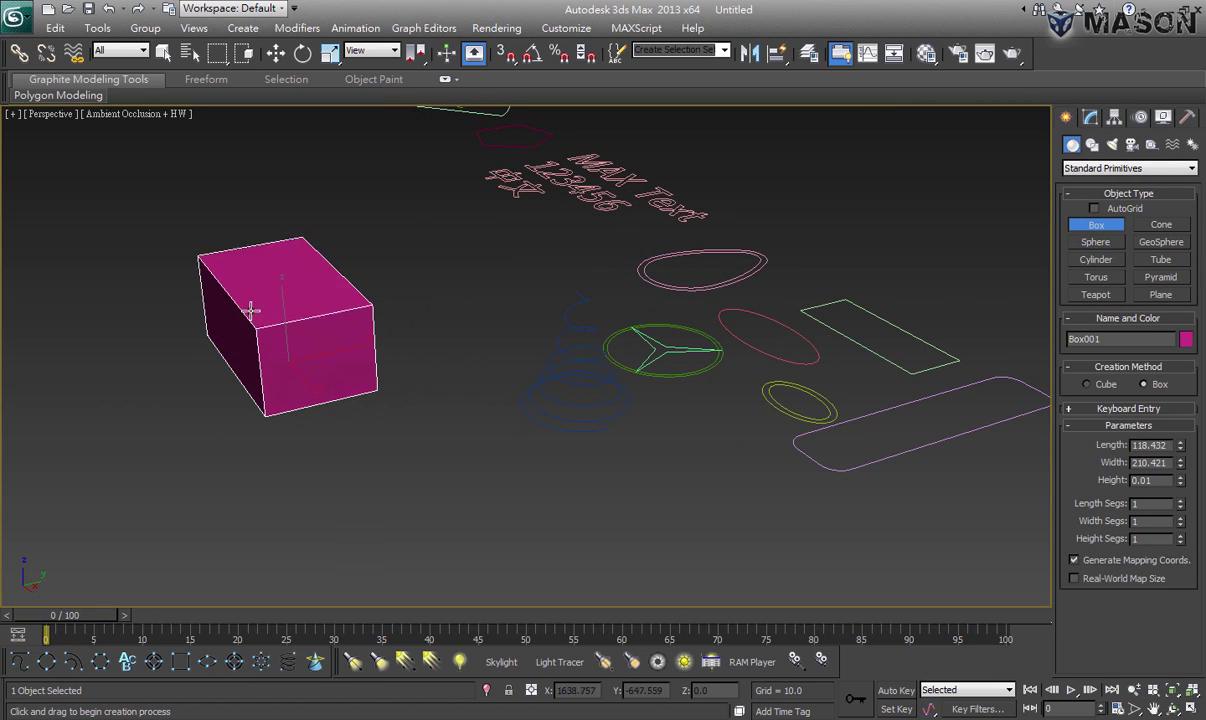
pyautogui.click(245, 258)
pyautogui.moveTo(210, 369); pyautogui.dragTo(348, 428)
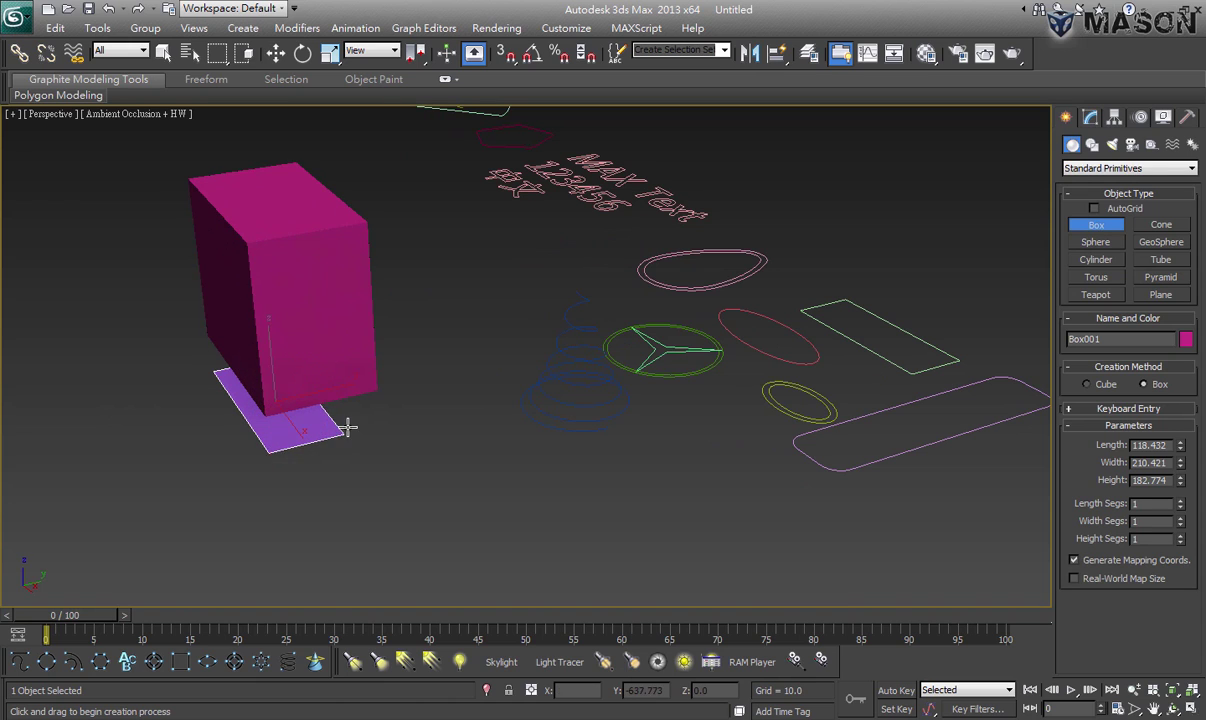
pyautogui.click(277, 310)
# Add a tall third box at left and a yellow fourth box at the stack's foot
pyautogui.moveTo(164, 337); pyautogui.dragTo(236, 401)
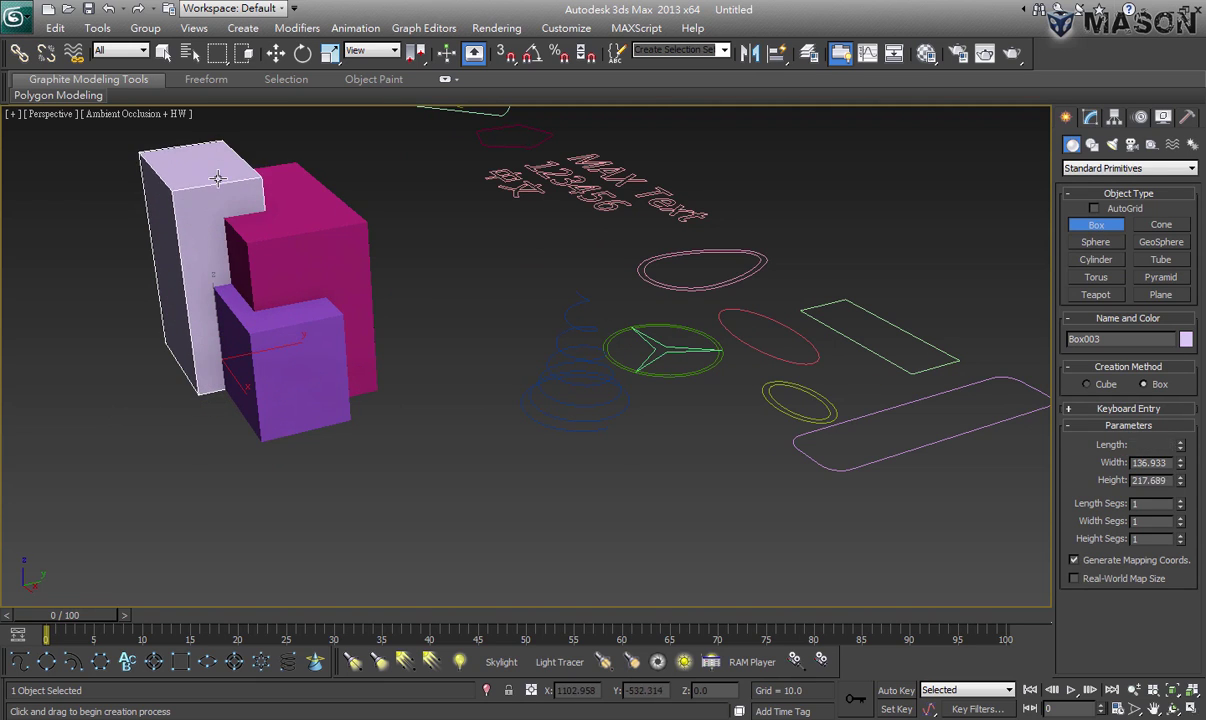
pyautogui.click(217, 178)
pyautogui.moveTo(167, 377); pyautogui.dragTo(265, 411)
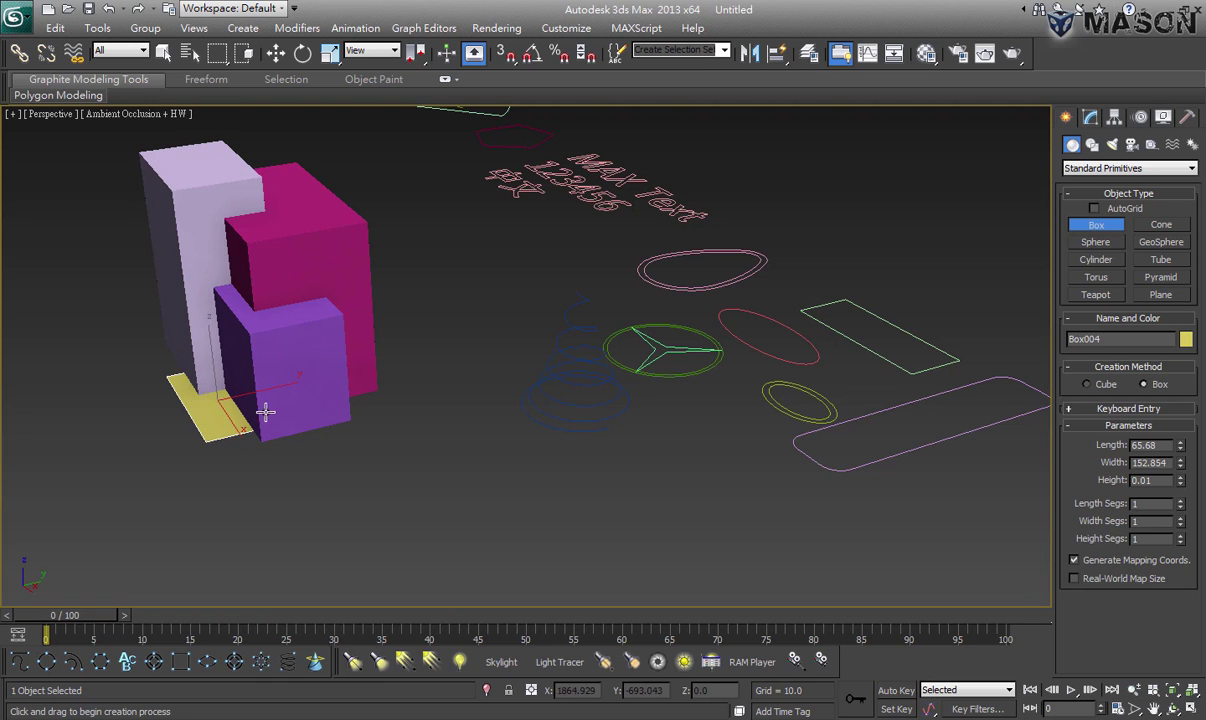
pyautogui.click(256, 353)
pyautogui.press('w')
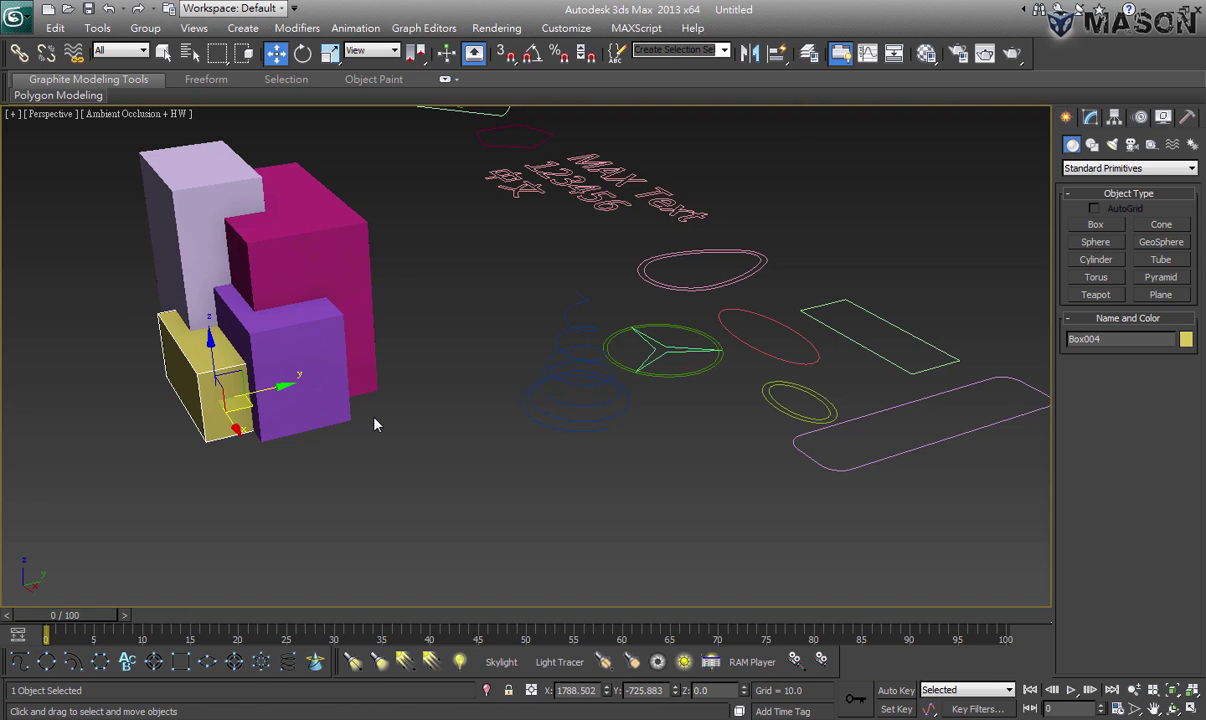
pyautogui.moveTo(355, 235); pyautogui.dragTo(136, 440)
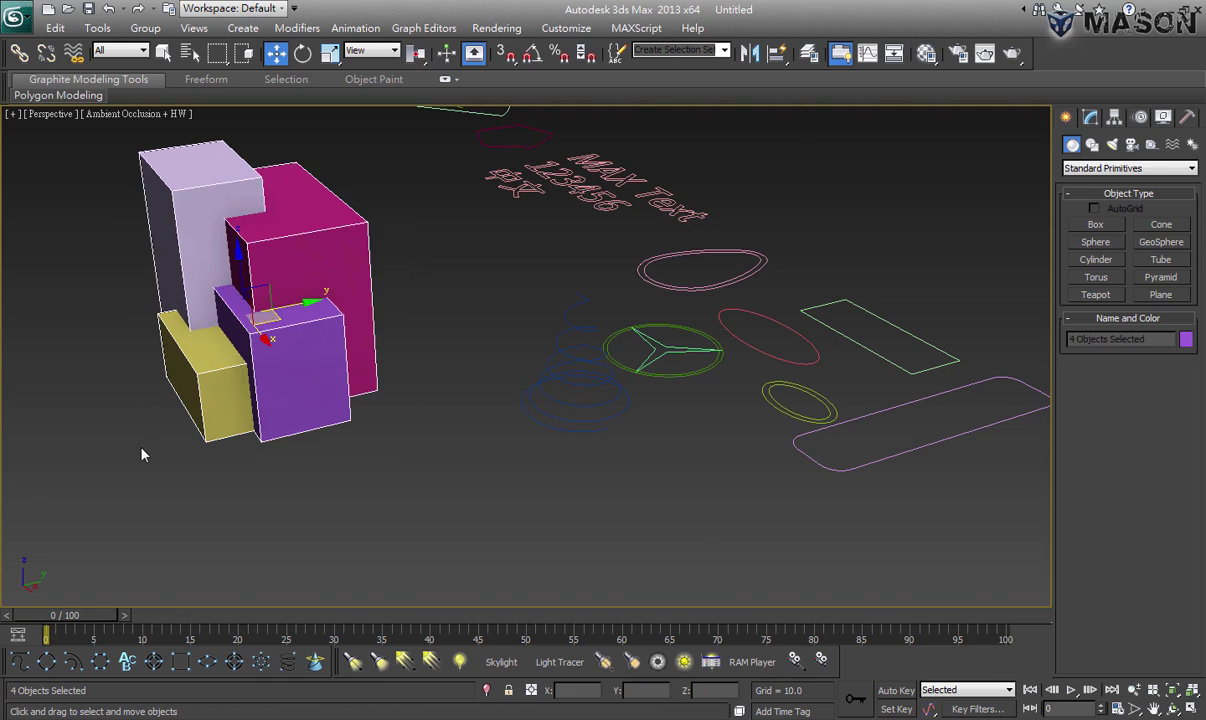
pyautogui.press('z')
pyautogui.keyDown('alt'); pyautogui.moveTo(463, 398); pyautogui.dragTo(469, 426, button='middle'); pyautogui.keyUp('alt')
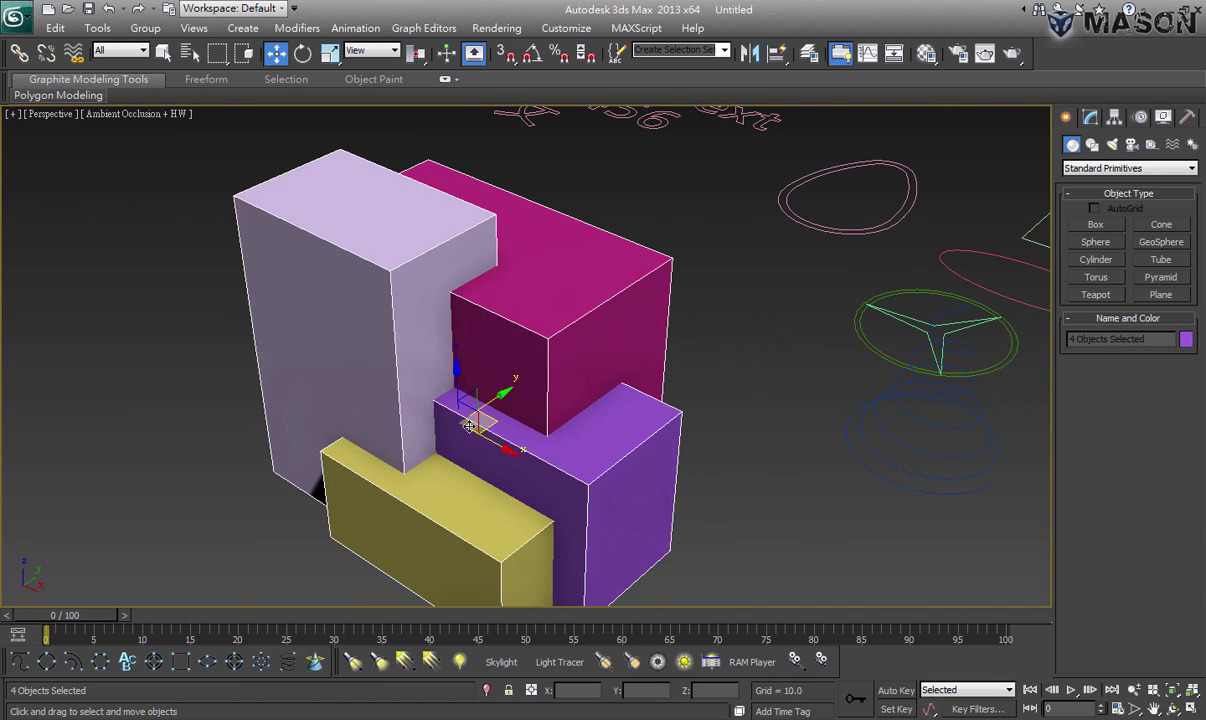
pyautogui.keyDown('alt'); pyautogui.moveTo(734, 530); pyautogui.dragTo(552, 345, button='middle'); pyautogui.keyUp('alt')
pyautogui.scroll(-2, 520, 340)
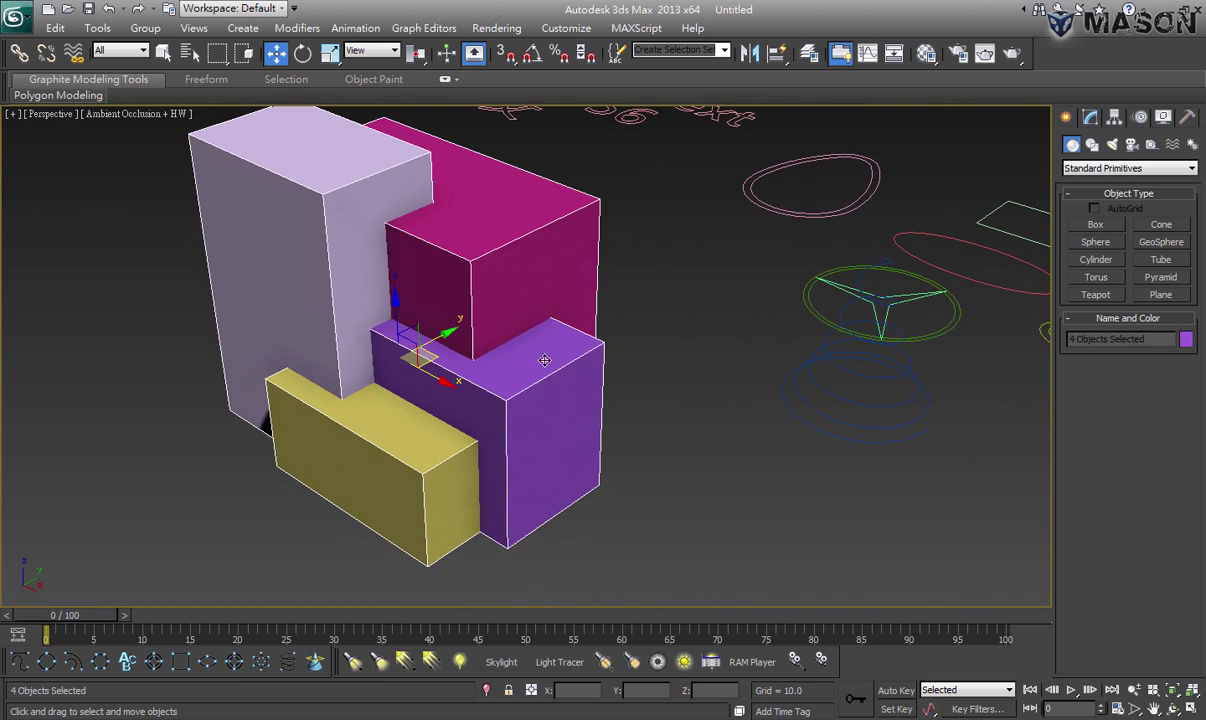
pyautogui.scroll(-2, 560, 360)
pyautogui.scroll(-2, 600, 395)
pyautogui.click(619, 412)
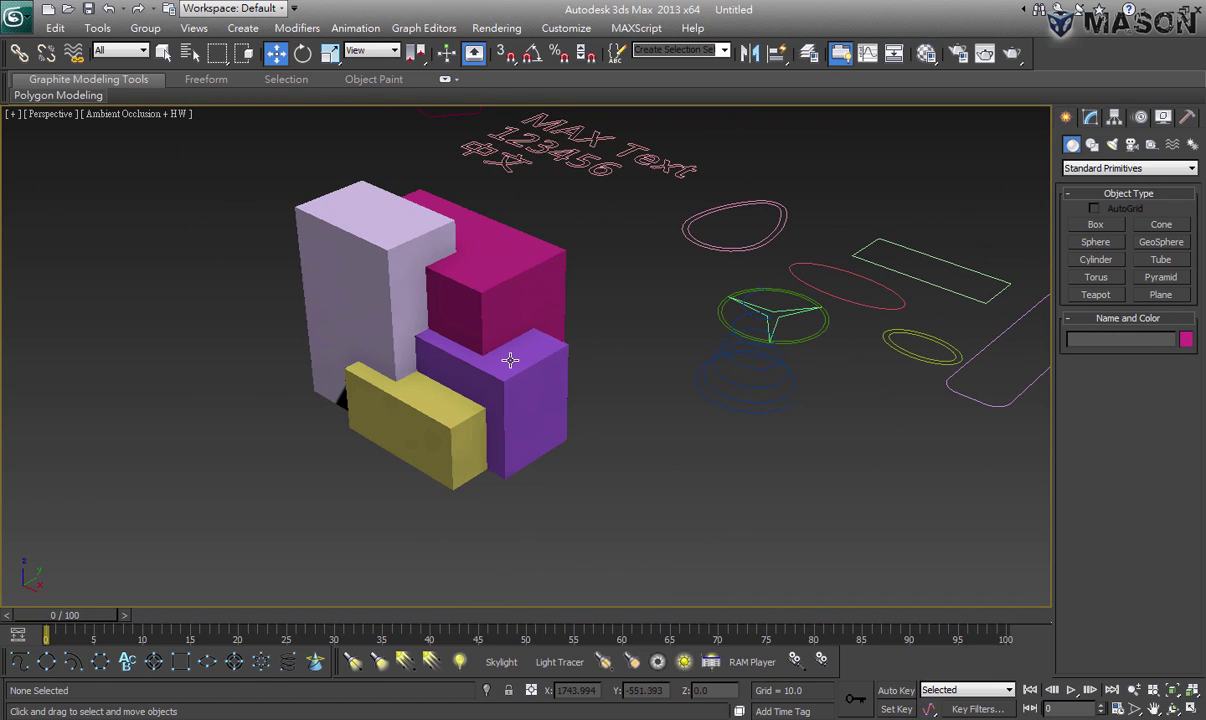
pyautogui.middleClick(510, 360)
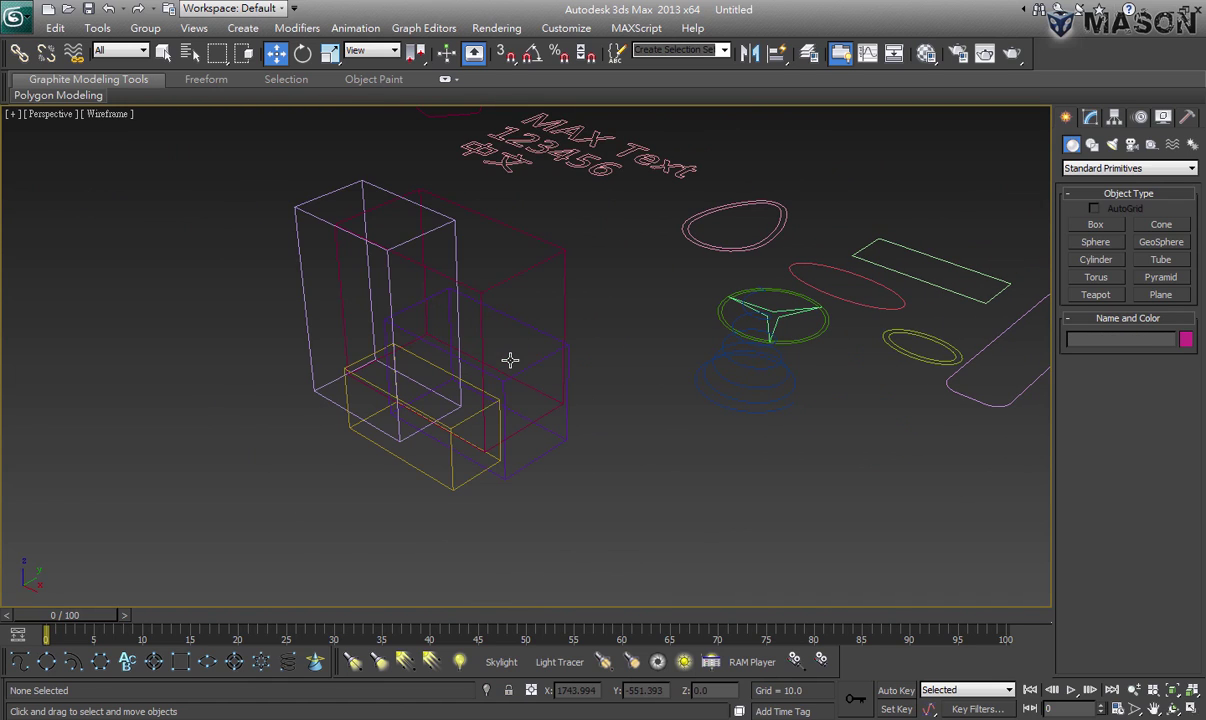
# Draw a Section plane on the ground in front of the boxes and select it
pyautogui.click(316, 662)
pyautogui.moveTo(552, 516); pyautogui.dragTo(549, 490, button='middle')
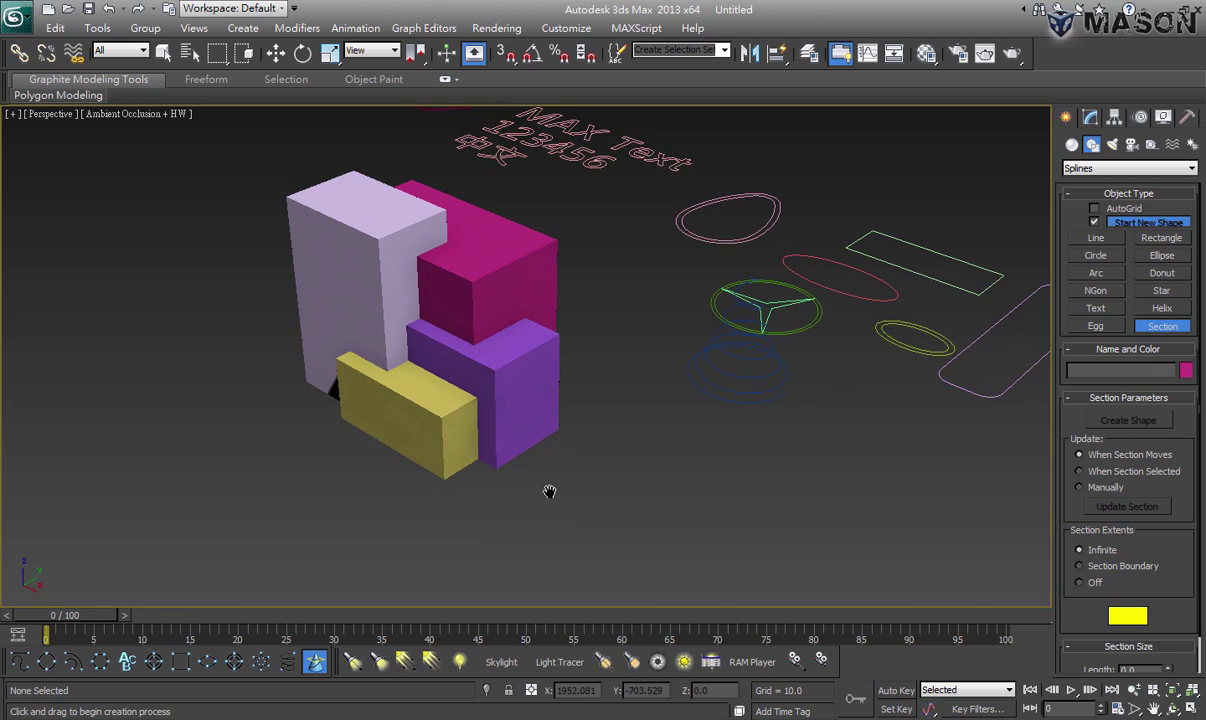
pyautogui.moveTo(651, 516); pyautogui.dragTo(653, 565)
pyautogui.press('w')
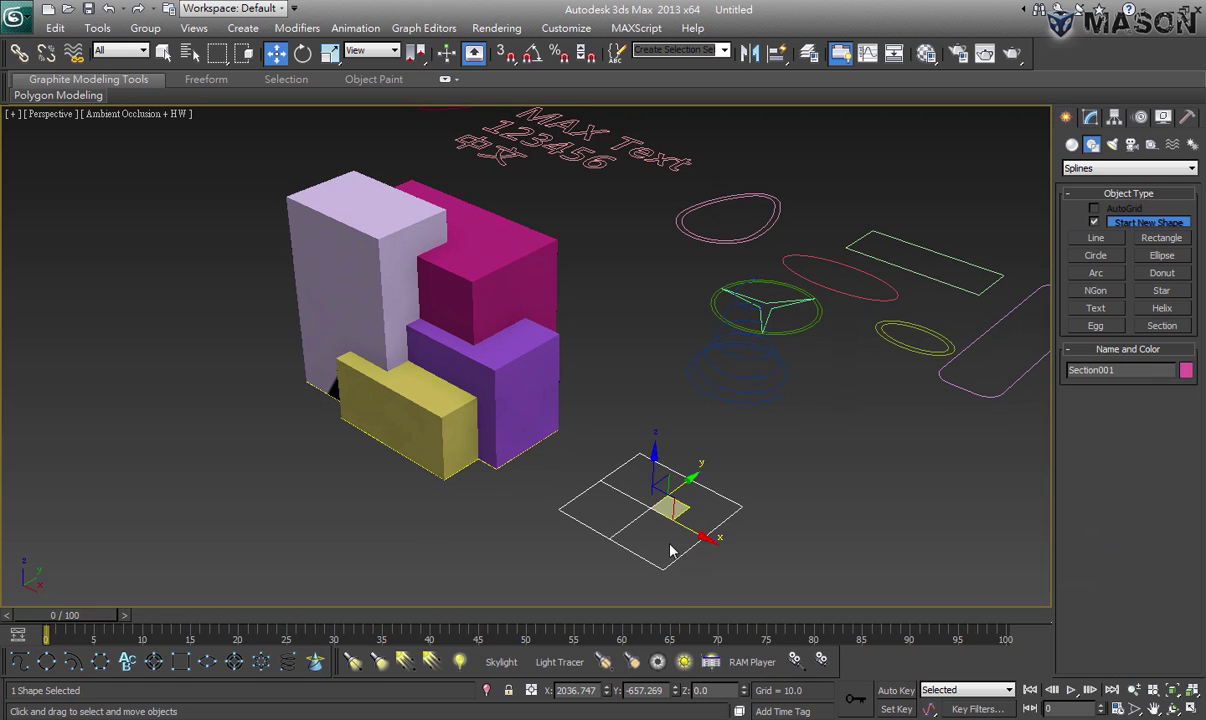
pyautogui.click(702, 505)
pyautogui.click(698, 488)
# Raise the section plane to about Z 53.352 so its cut line crosses the boxes
pyautogui.press('F3')
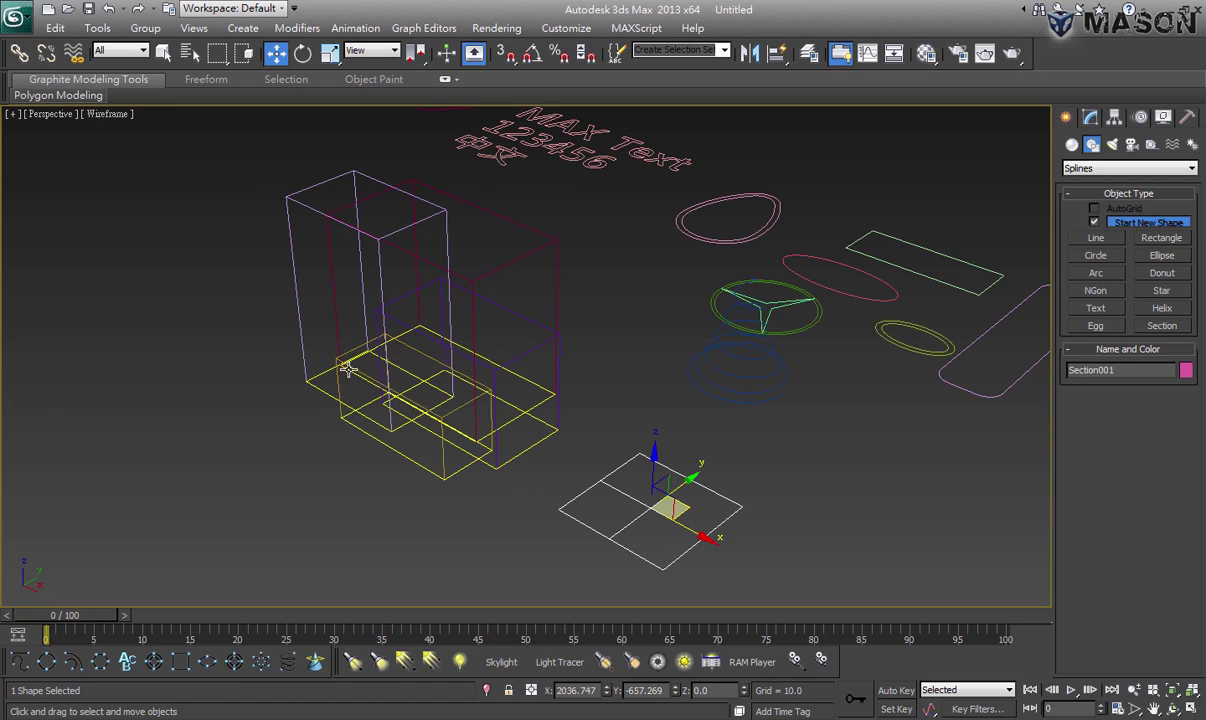
pyautogui.press('F3')
pyautogui.press('F3')
pyautogui.press('F3')
pyautogui.moveTo(651, 464); pyautogui.dragTo(648, 426)
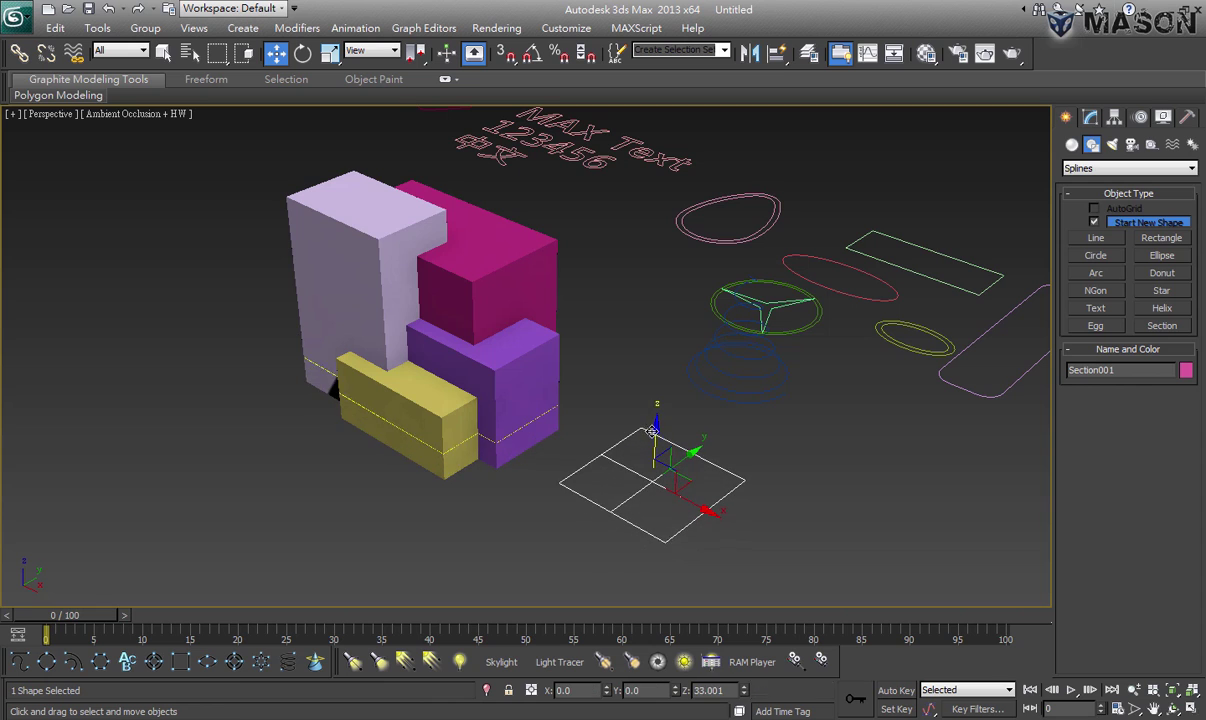
pyautogui.press('F3')
pyautogui.press('F3')
pyautogui.press('F3')
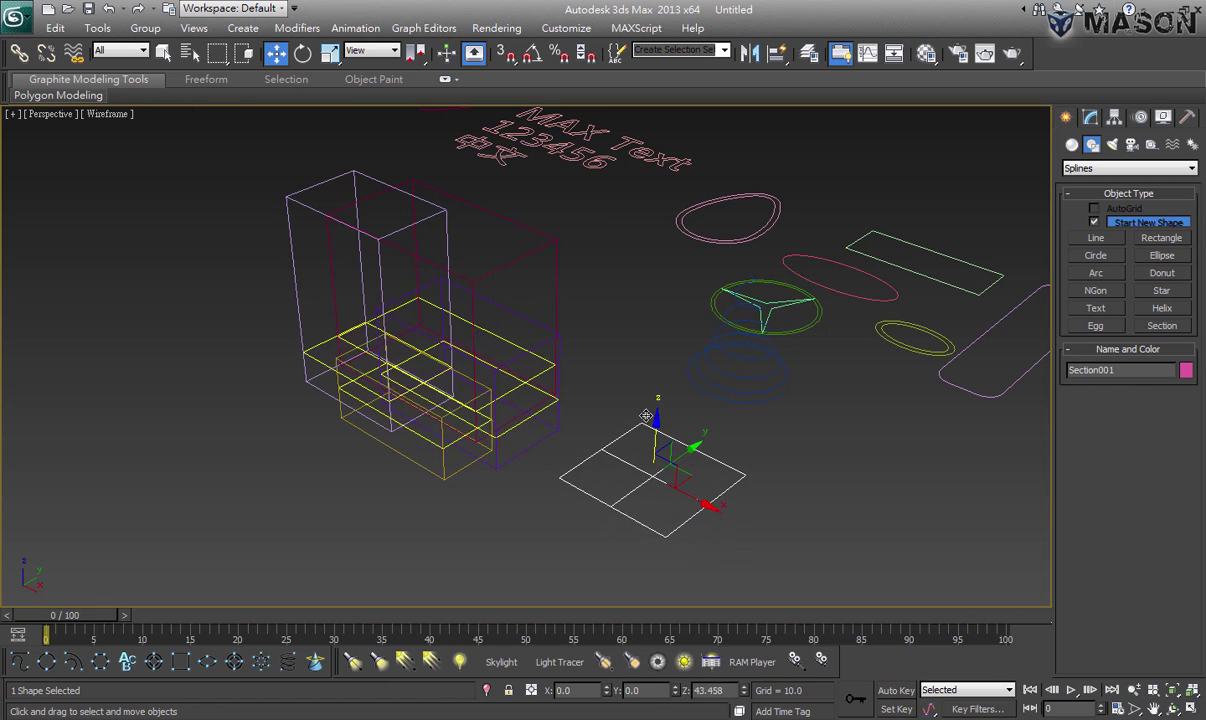
pyautogui.moveTo(648, 426); pyautogui.dragTo(651, 430)
pyautogui.press('F3')
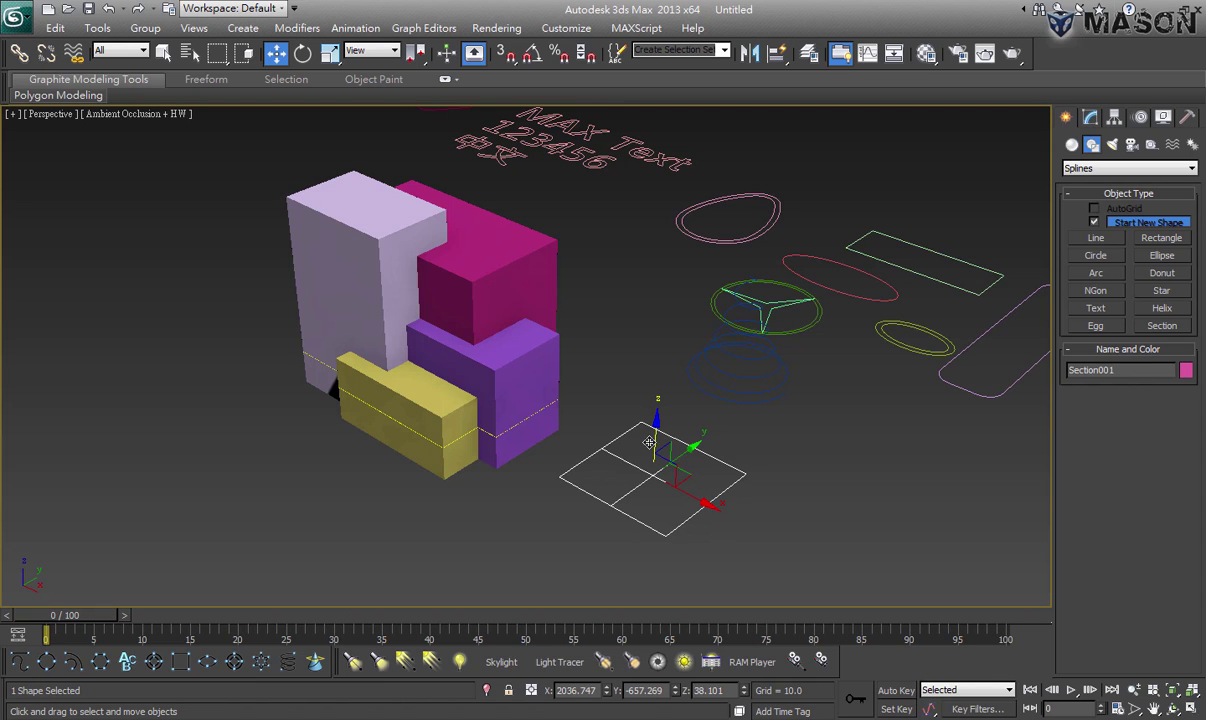
pyautogui.moveTo(656, 438)
pyautogui.mouseDown()
pyautogui.moveTo(668, 407)
pyautogui.moveTo(673, 434)
pyautogui.mouseUp()
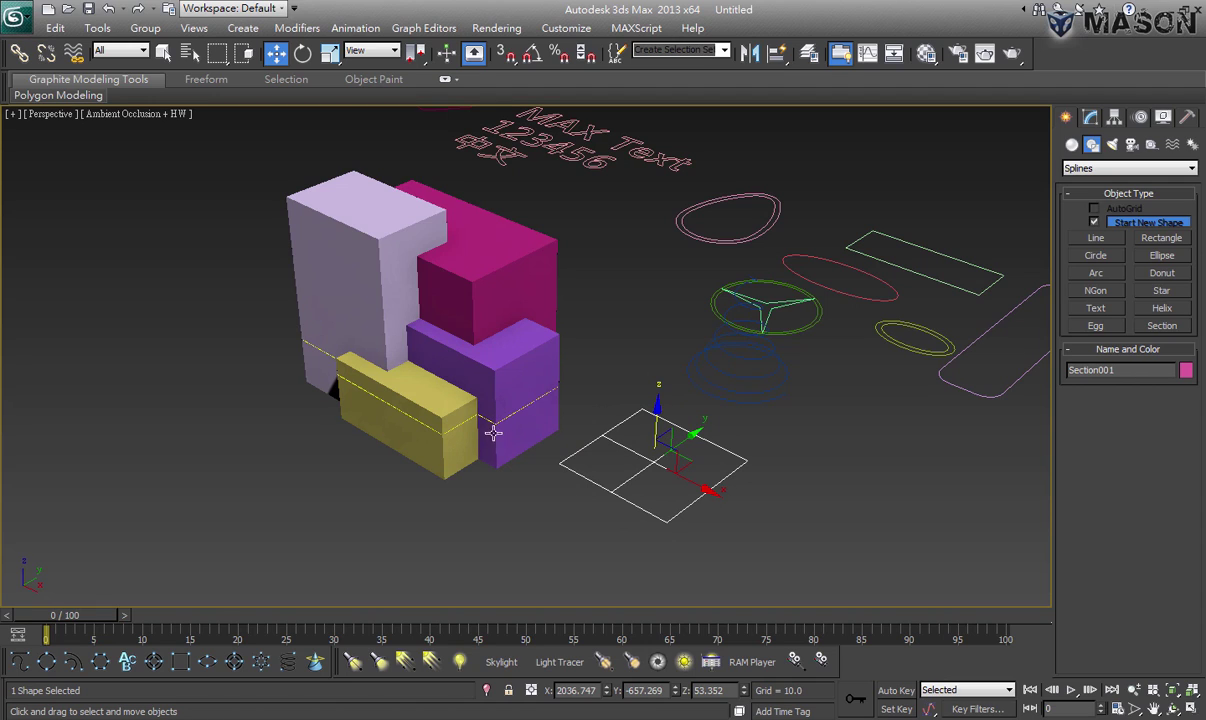
# Create a spline shape from the section plane's current cut and accept its name
pyautogui.click(1093, 118)
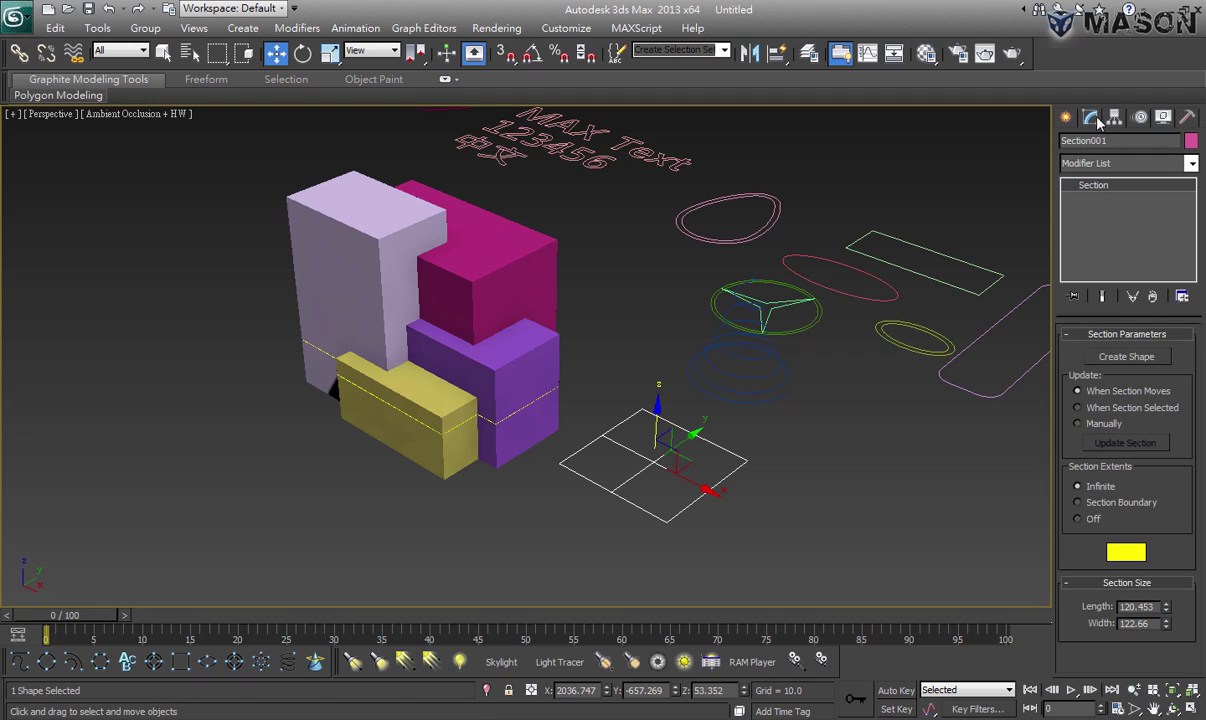
pyautogui.click(1126, 362)
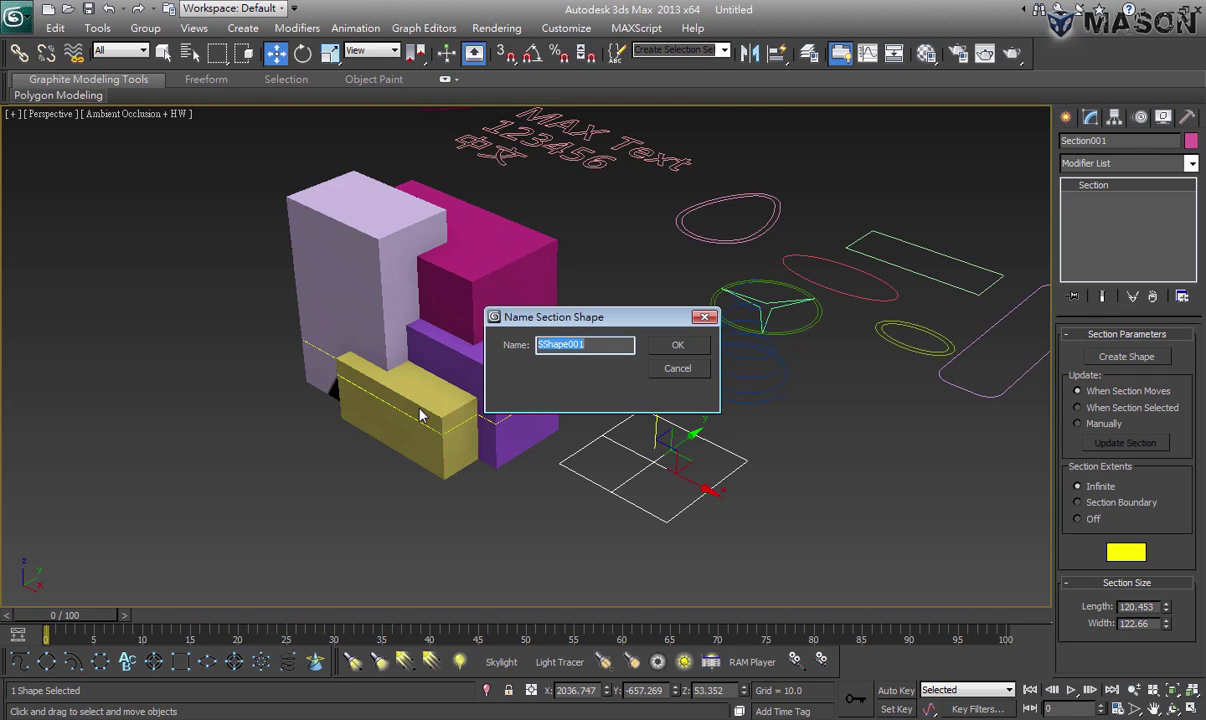
pyautogui.click(677, 346)
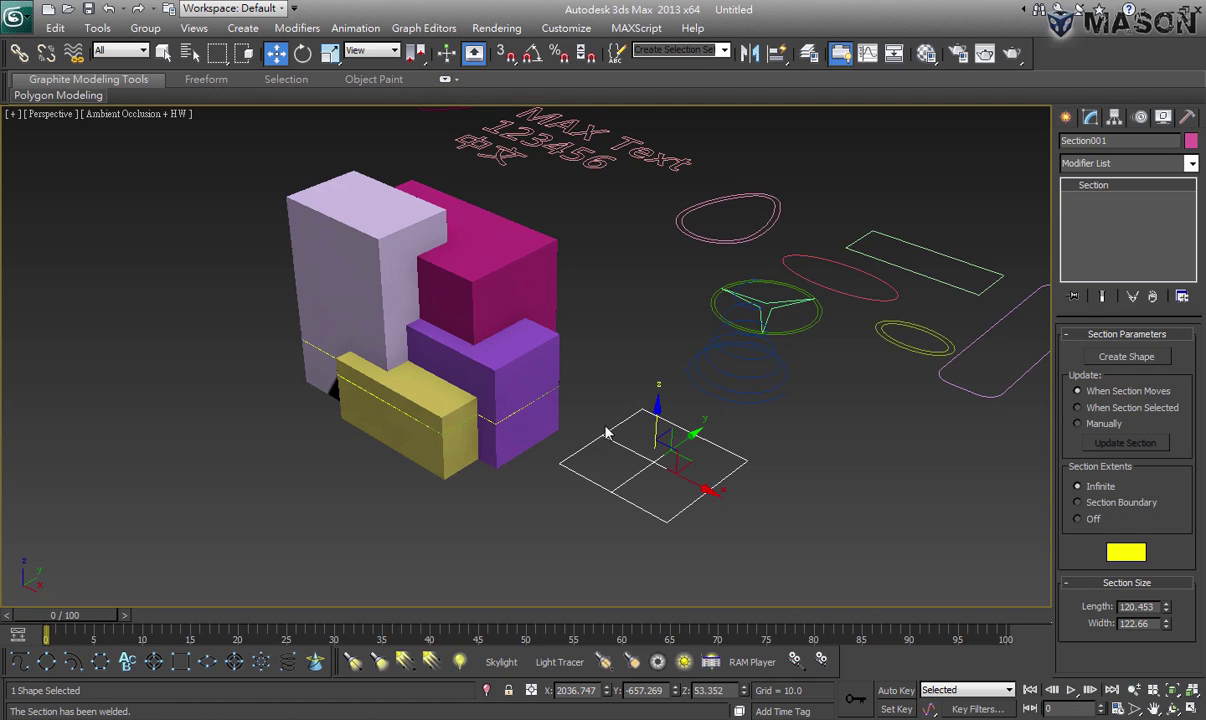
pyautogui.moveTo(440, 432); pyautogui.dragTo(420, 425, button='middle')
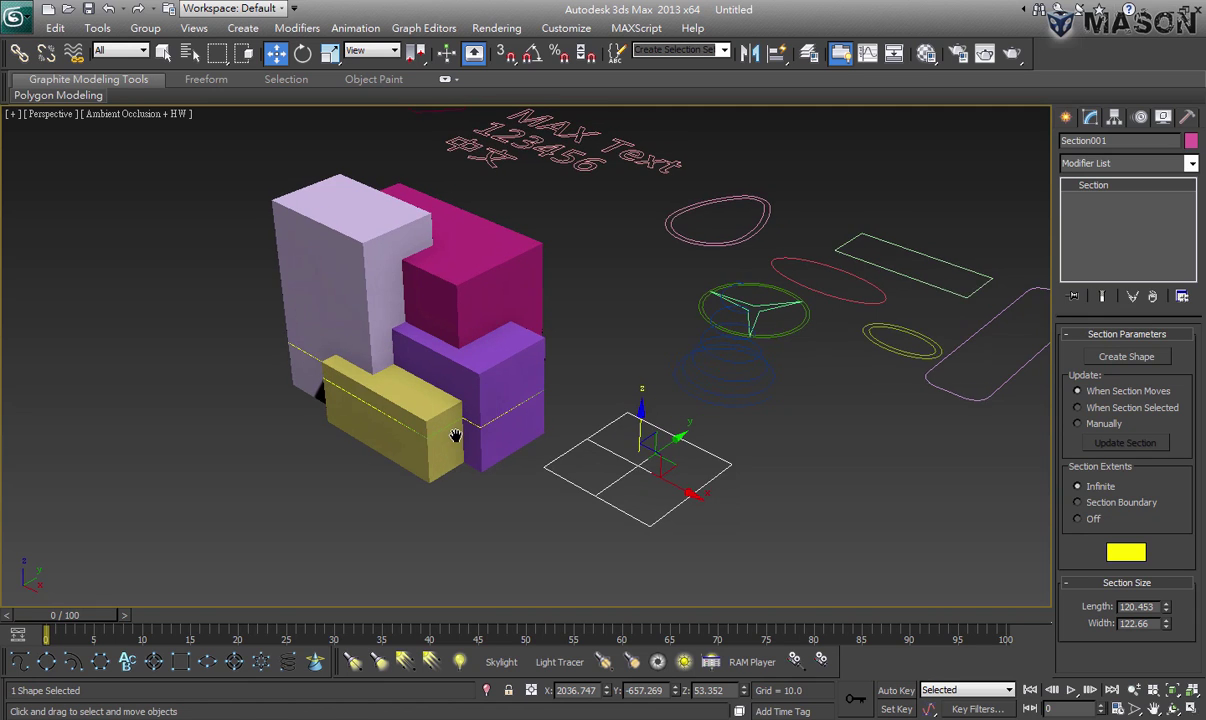
# Raise the section plane higher and capture that slice as SShape002
pyautogui.moveTo(632, 408); pyautogui.dragTo(636, 399)
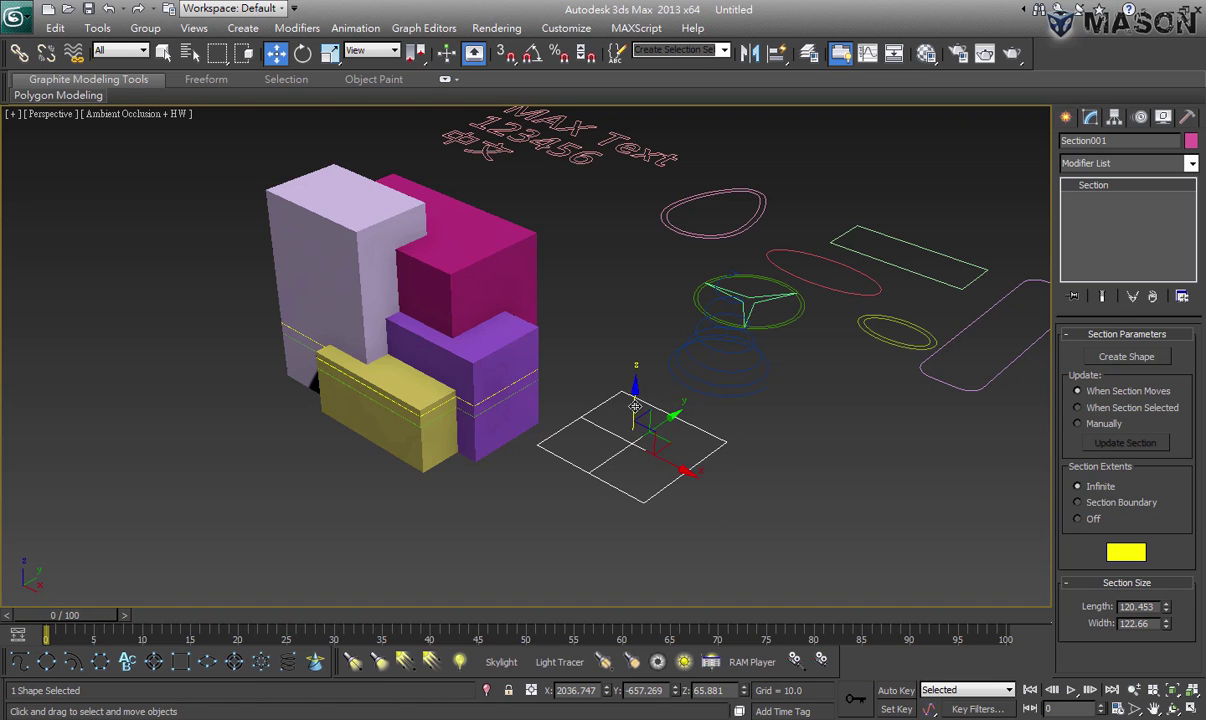
pyautogui.moveTo(634, 400); pyautogui.dragTo(635, 383)
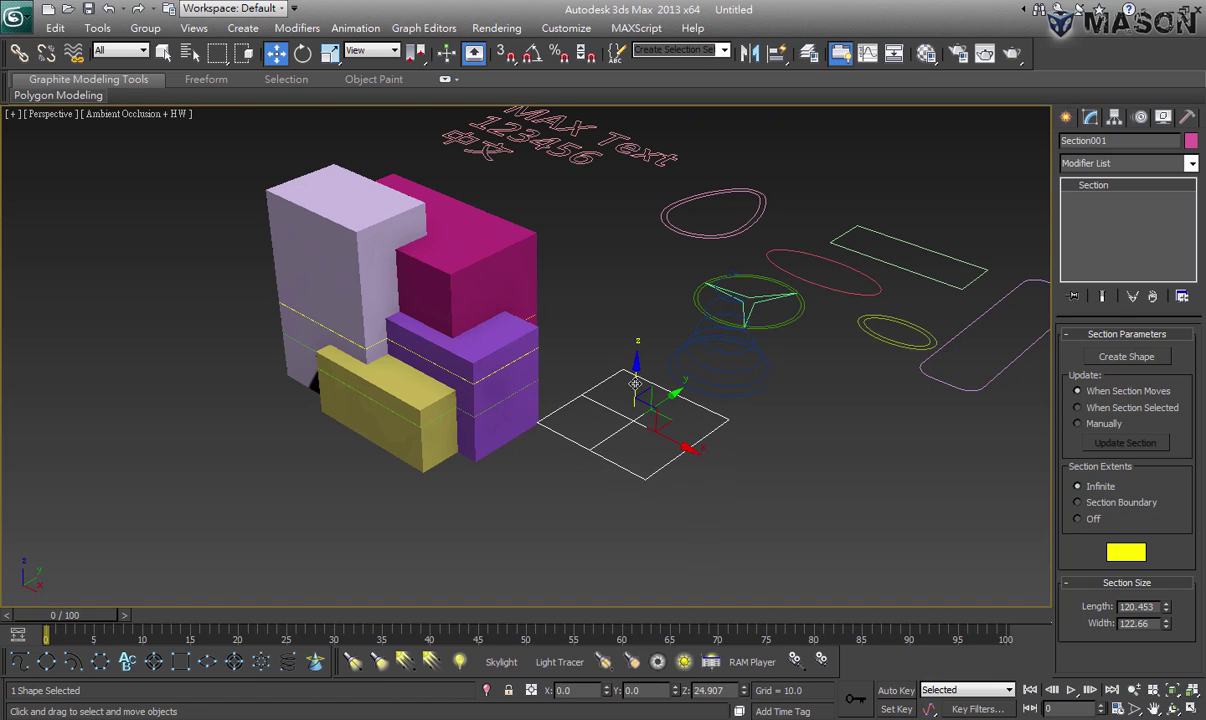
pyautogui.click(1128, 358)
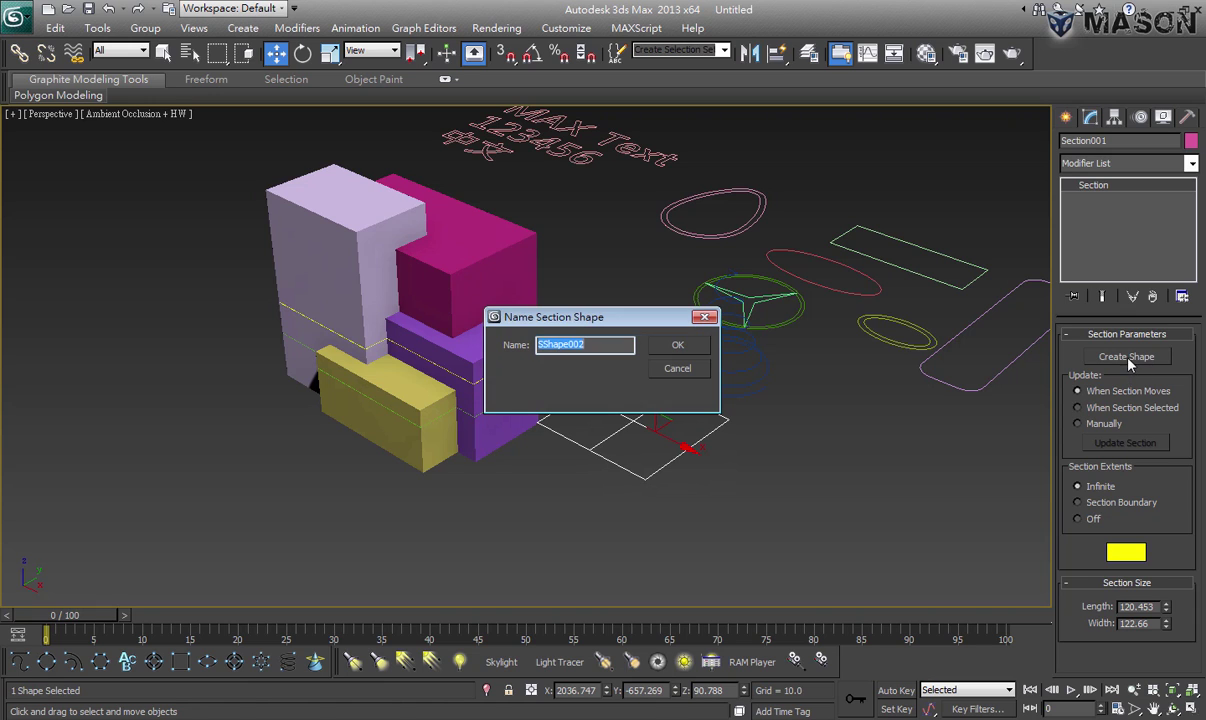
pyautogui.click(675, 345)
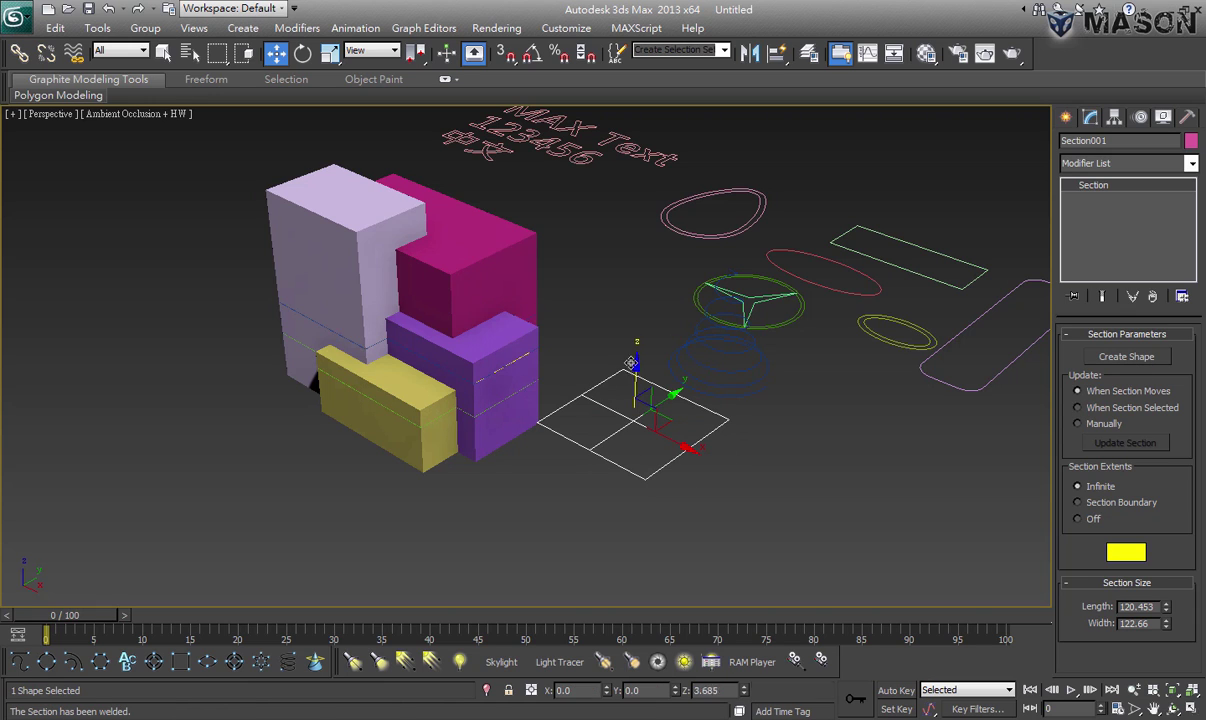
# Raise the plane again, capture the slice as SShape003, and delete the section plane
pyautogui.moveTo(635, 352); pyautogui.dragTo(626, 316)
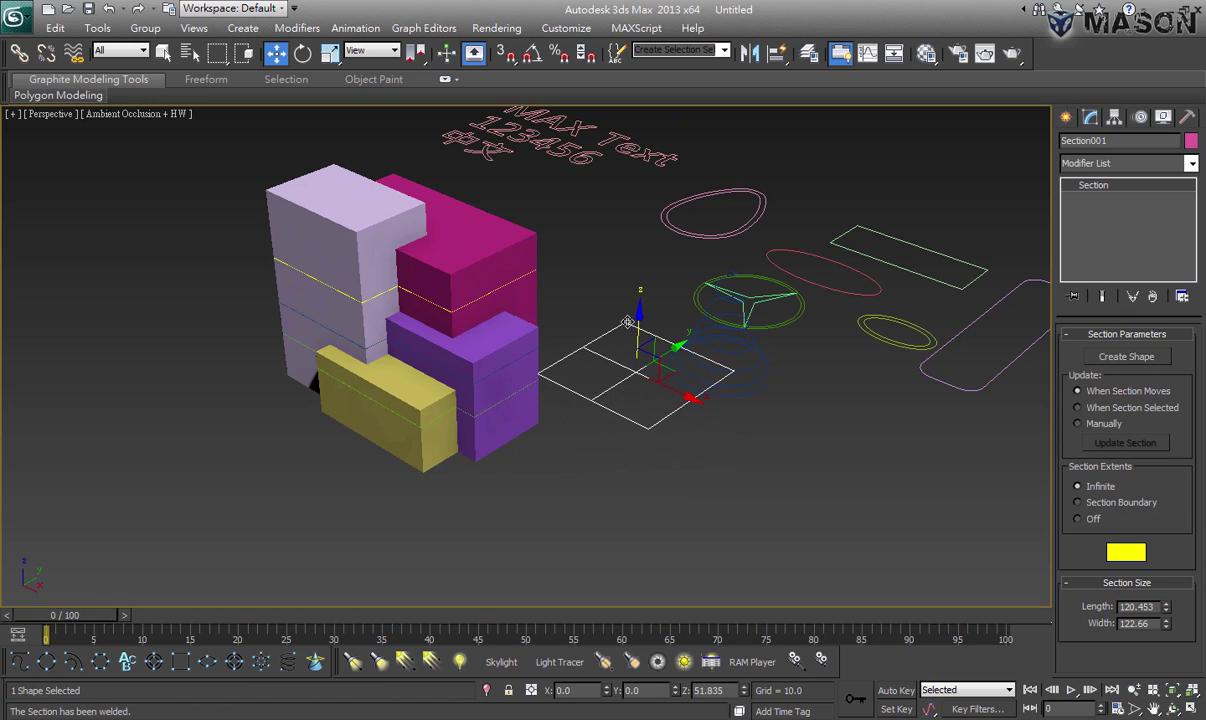
pyautogui.click(1106, 360)
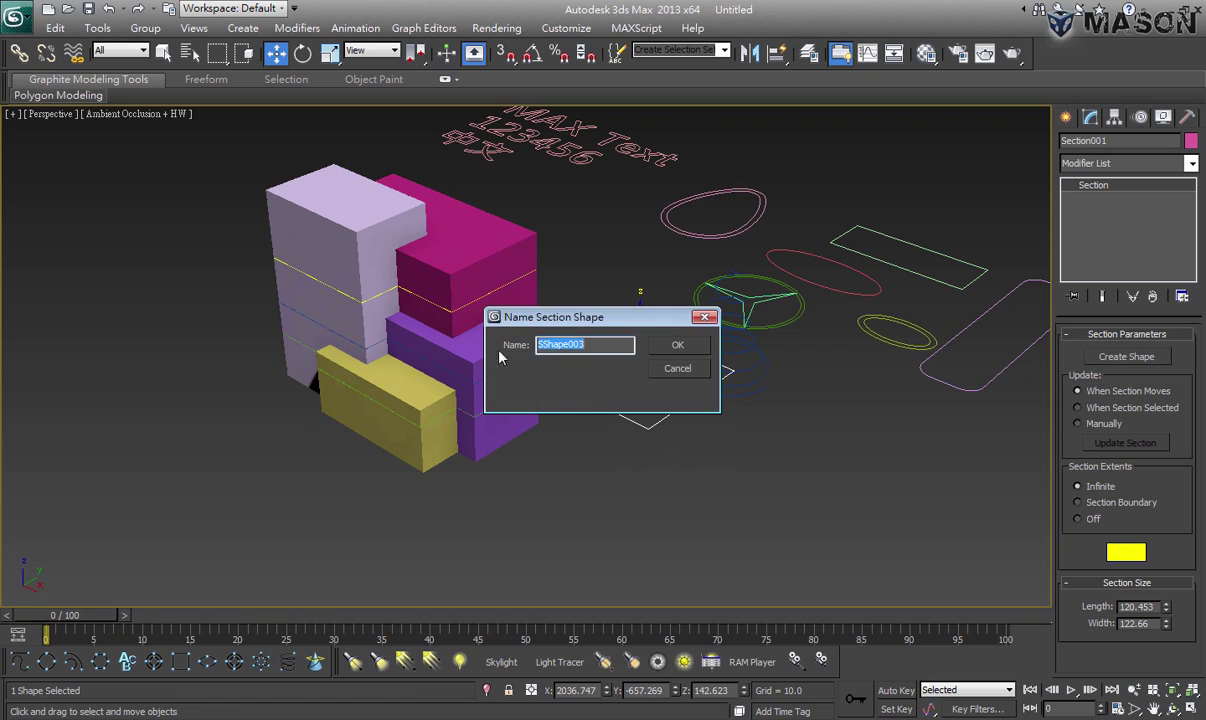
pyautogui.click(678, 346)
pyautogui.press('Delete')
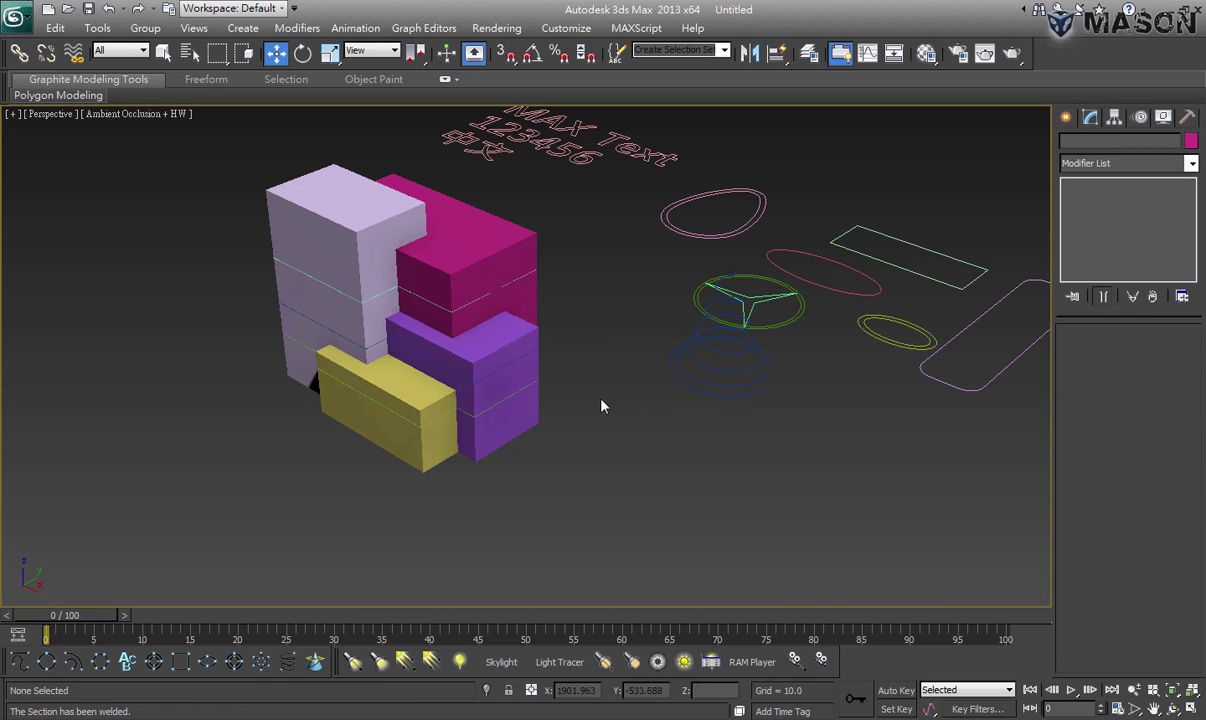
# Select all four coloured boxes and move them away from the section outlines
pyautogui.click(454, 257)
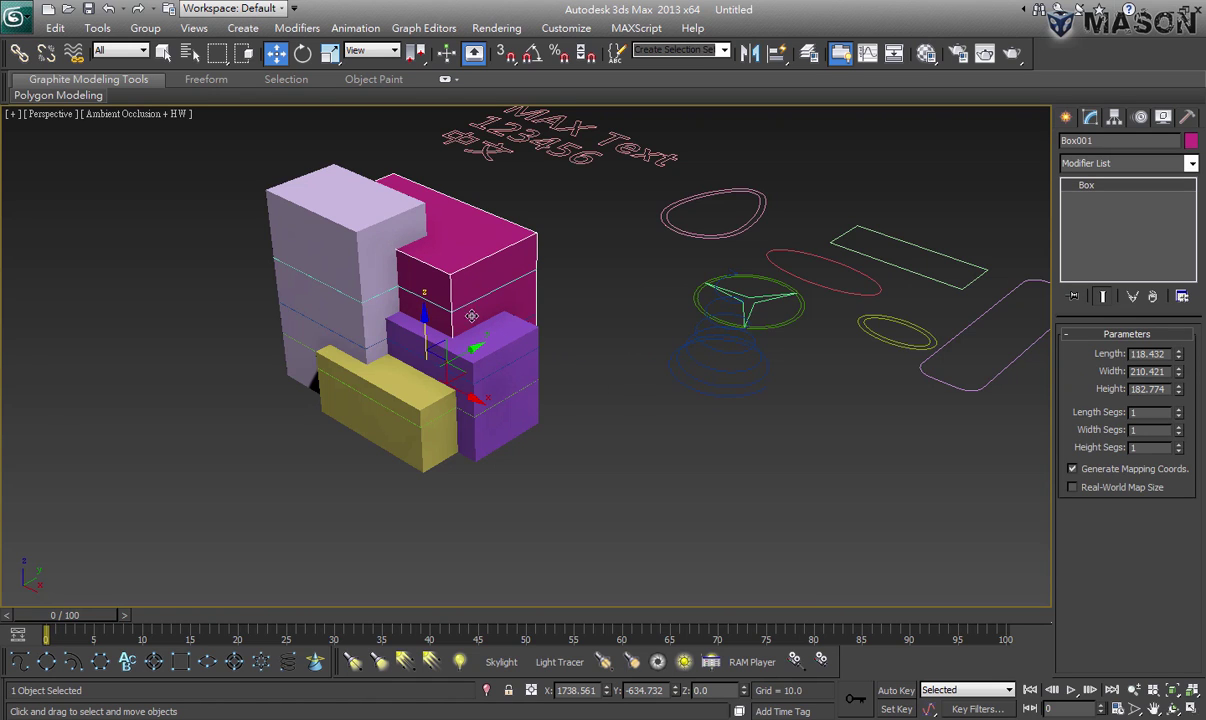
pyautogui.keyDown('ctrl'); pyautogui.click(378, 215); pyautogui.keyUp('ctrl')
pyautogui.keyDown('ctrl'); pyautogui.click(463, 325); pyautogui.keyUp('ctrl')
pyautogui.keyDown('ctrl'); pyautogui.click(435, 376); pyautogui.keyUp('ctrl')
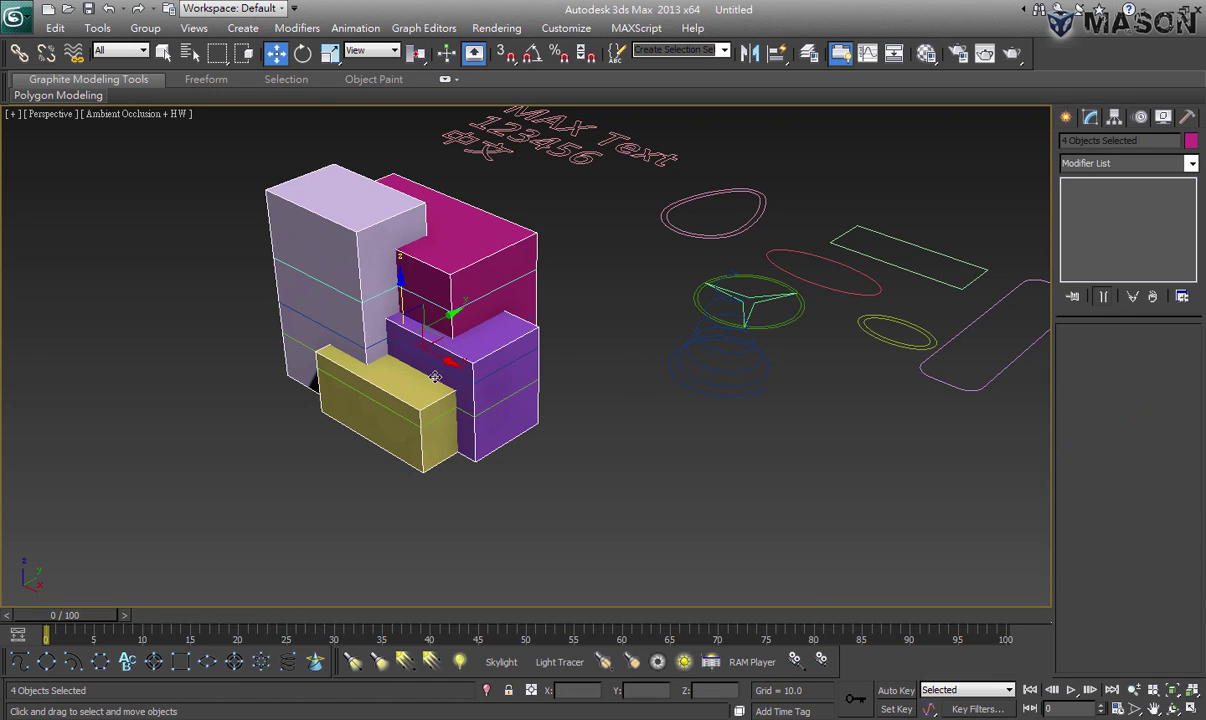
pyautogui.moveTo(442, 364); pyautogui.dragTo(140, 278)
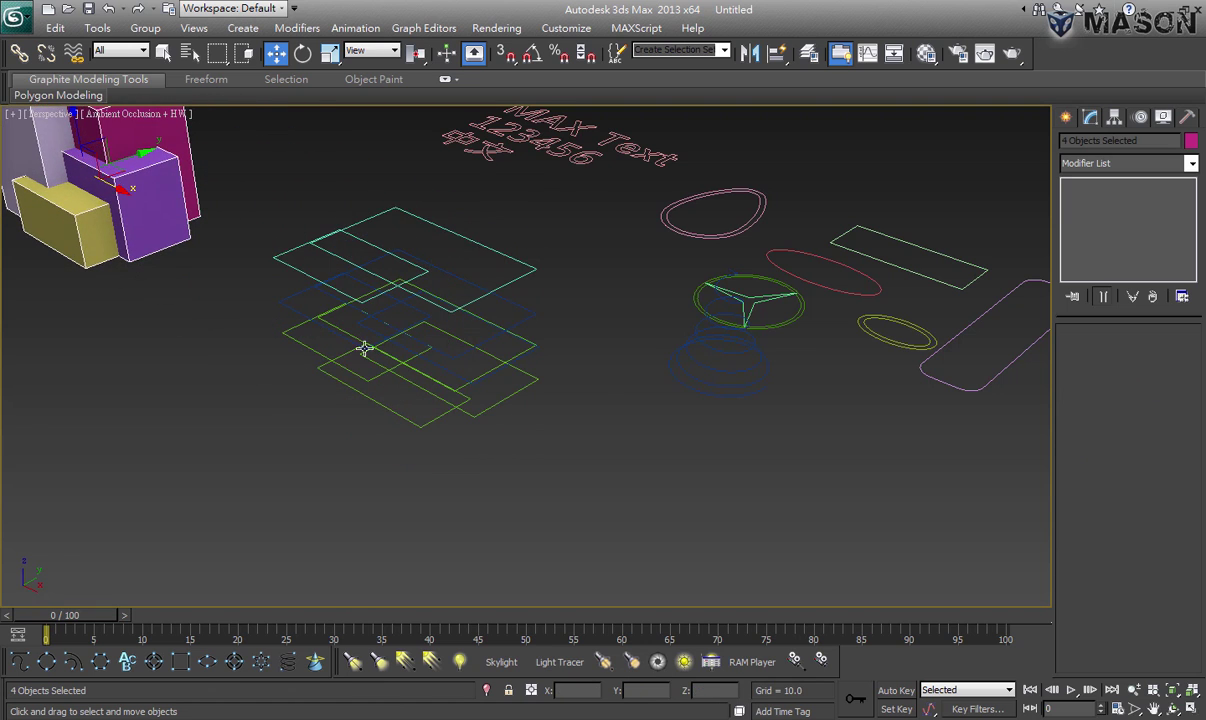
pyautogui.moveTo(363, 345)
pyautogui.keyDown('alt'); pyautogui.mouseDown(button='middle')
pyautogui.moveTo(418, 316)
pyautogui.moveTo(417, 352)
pyautogui.mouseUp(button='middle'); pyautogui.keyUp('alt')
# Select and inspect the three stacked outline rectangles, then clear the selection
pyautogui.click(436, 396)
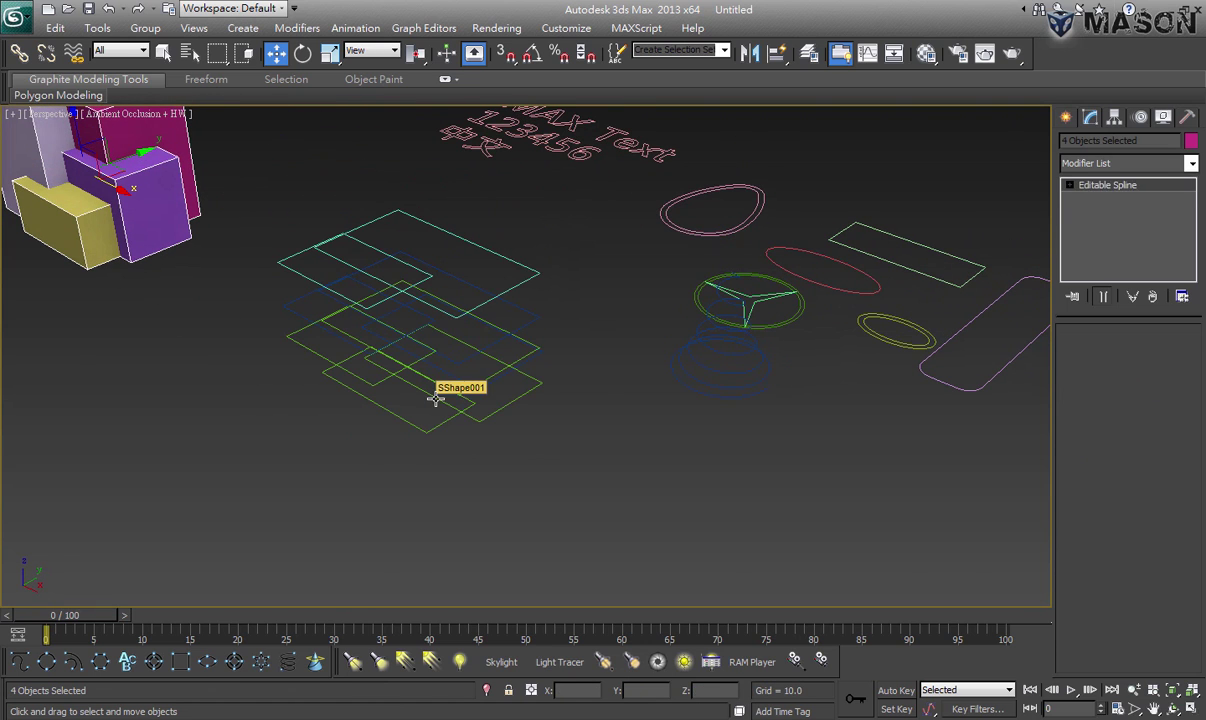
pyautogui.click(300, 271)
pyautogui.moveTo(584, 260); pyautogui.dragTo(486, 364)
pyautogui.scroll(5, 449, 404)
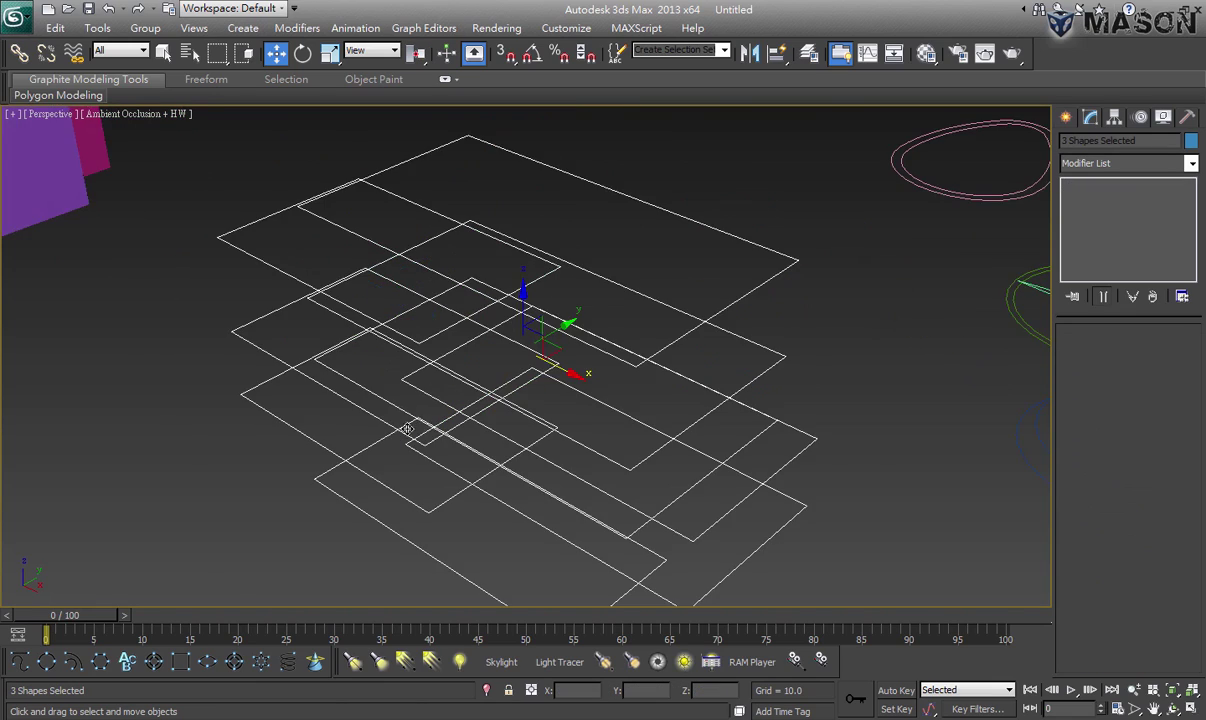
pyautogui.moveTo(404, 425)
pyautogui.keyDown('alt'); pyautogui.mouseDown(button='middle')
pyautogui.moveTo(447, 369)
pyautogui.moveTo(453, 432)
pyautogui.moveTo(444, 411)
pyautogui.mouseUp(button='middle'); pyautogui.keyUp('alt')
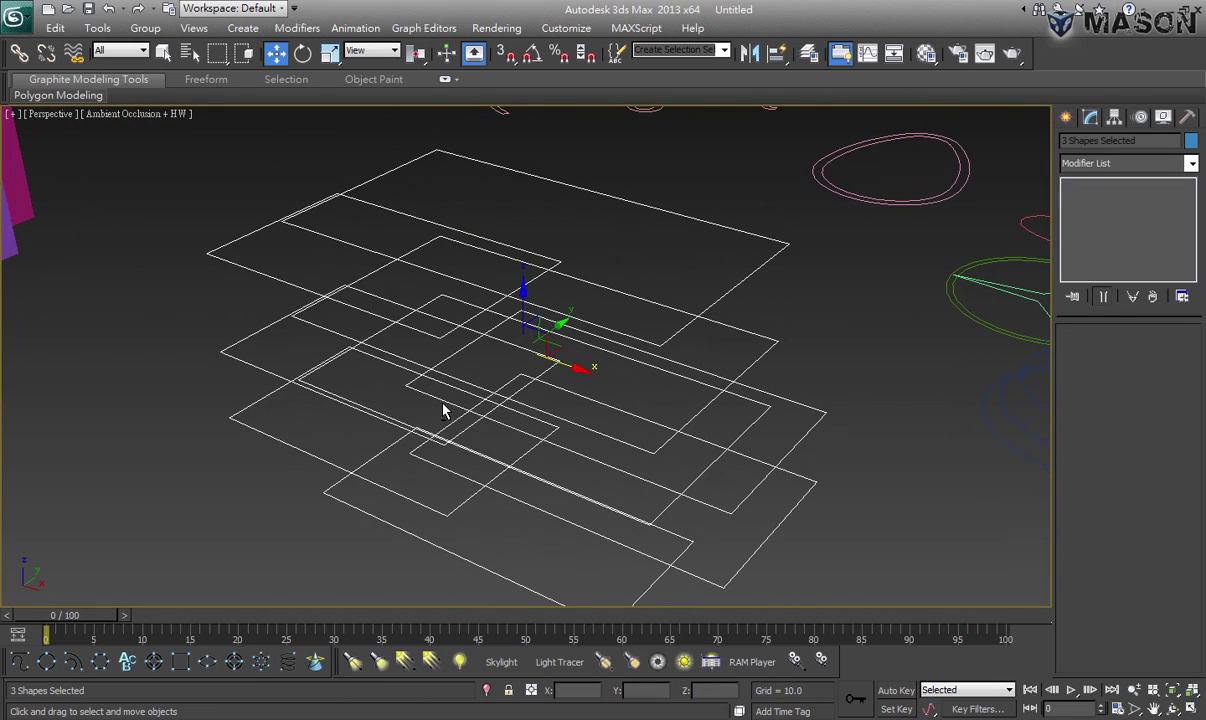
pyautogui.click(814, 352)
pyautogui.scroll(-3, 765, 369)
pyautogui.moveTo(705, 394); pyautogui.dragTo(729, 389, button='middle')
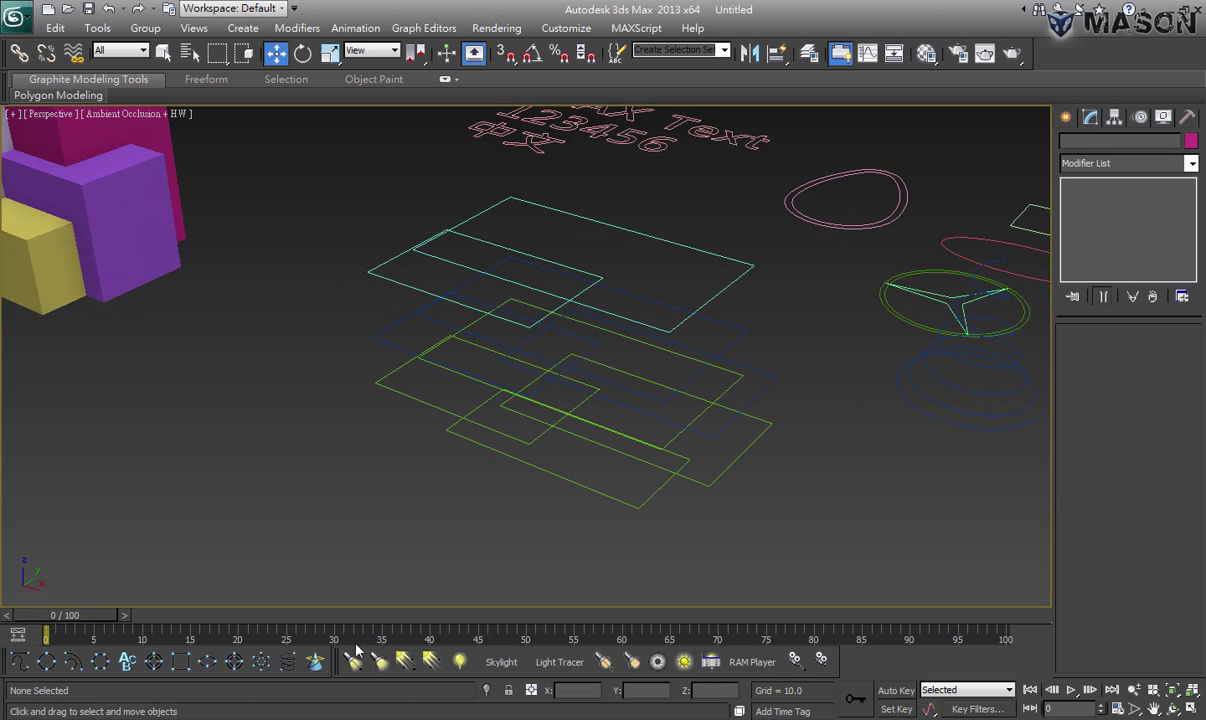
# Draw a new Section plane and raise it to Z 39.014 through the relocated boxes
pyautogui.click(314, 664)
pyautogui.moveTo(321, 465); pyautogui.dragTo(339, 541)
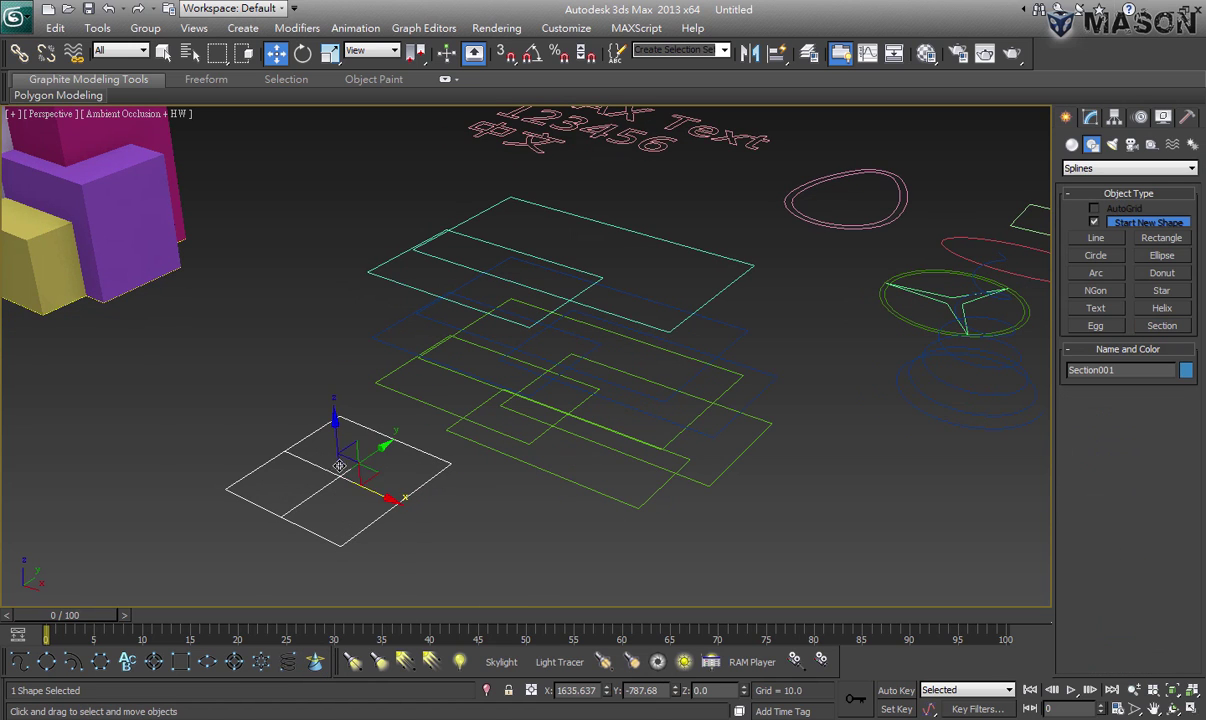
pyautogui.moveTo(390, 445); pyautogui.dragTo(538, 437, button='middle')
pyautogui.moveTo(489, 463); pyautogui.dragTo(489, 413)
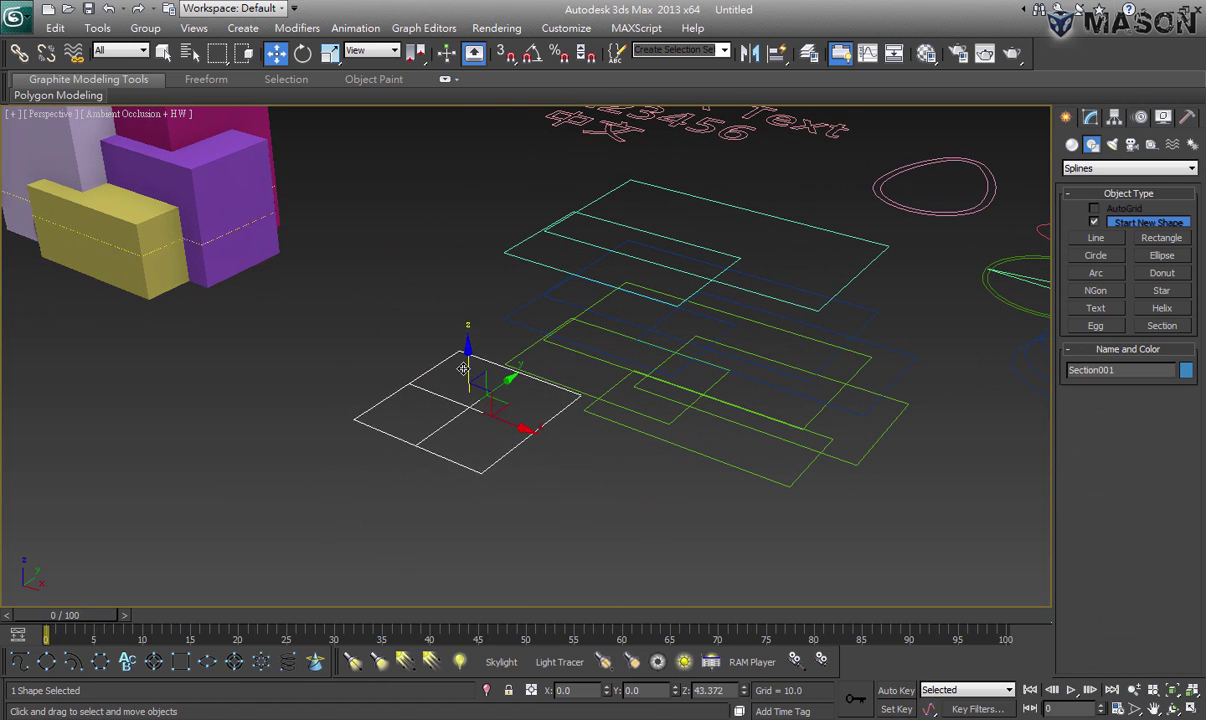
pyautogui.moveTo(489, 413); pyautogui.dragTo(610, 468, button='middle')
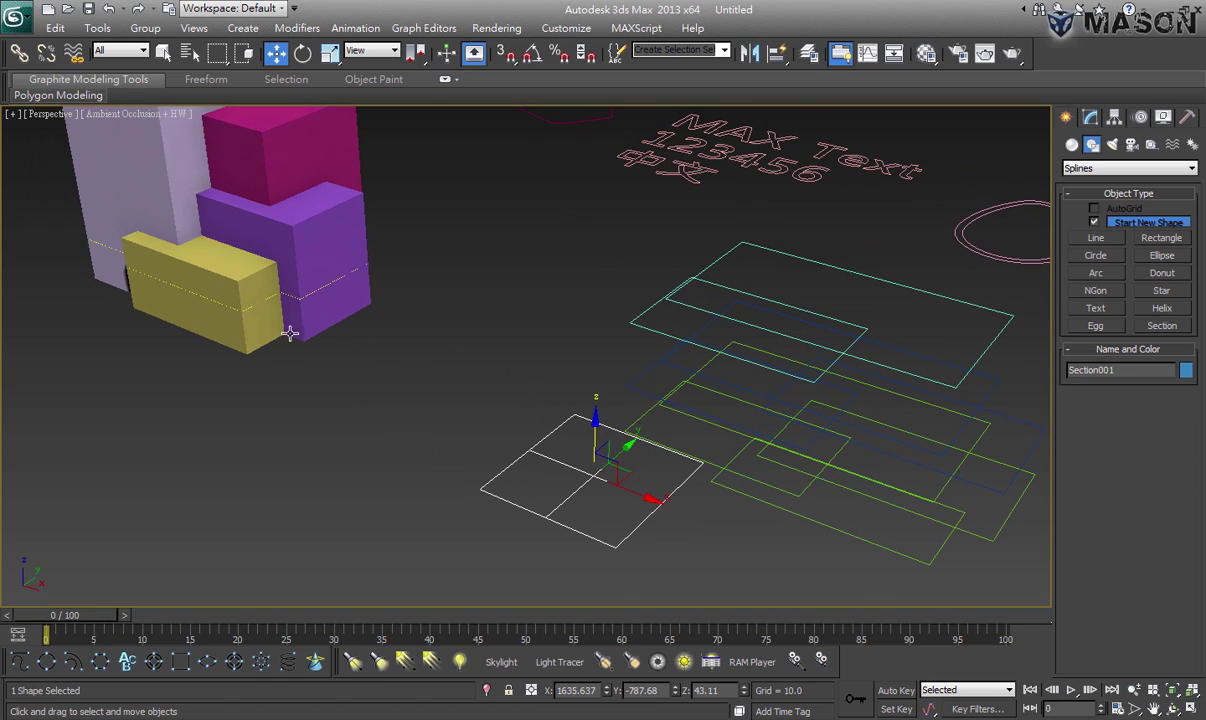
pyautogui.moveTo(592, 424); pyautogui.dragTo(592, 430)
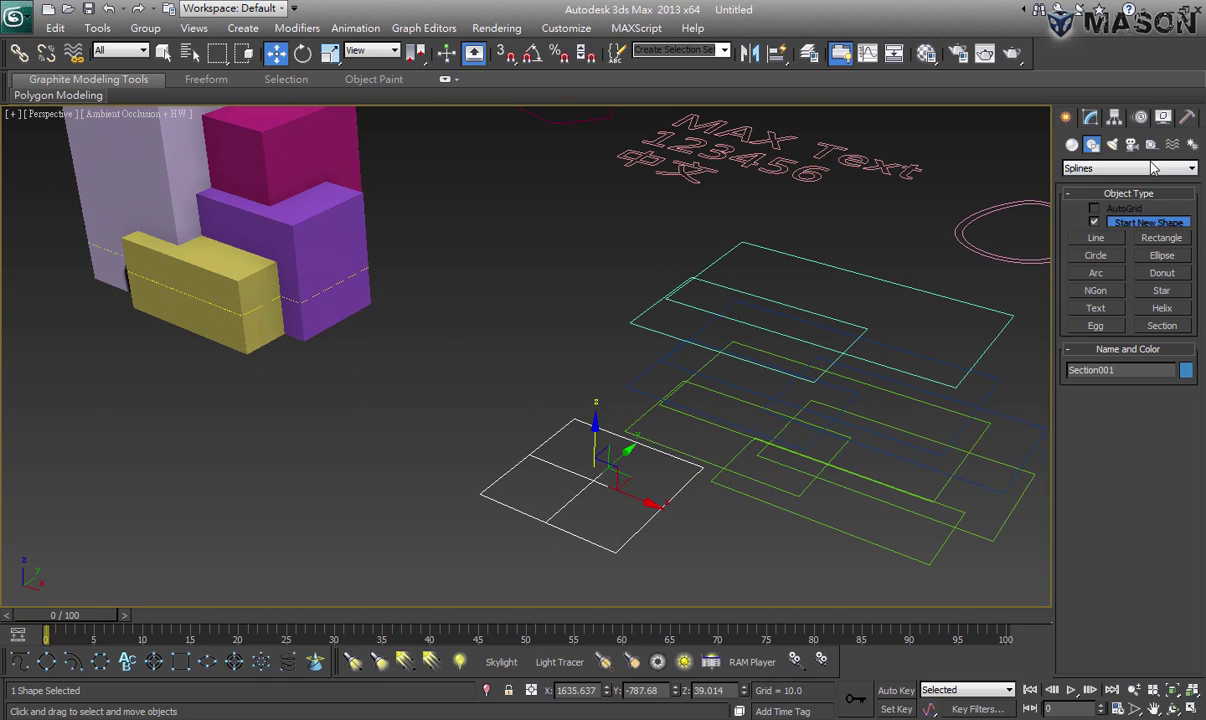
pyautogui.click(1091, 118)
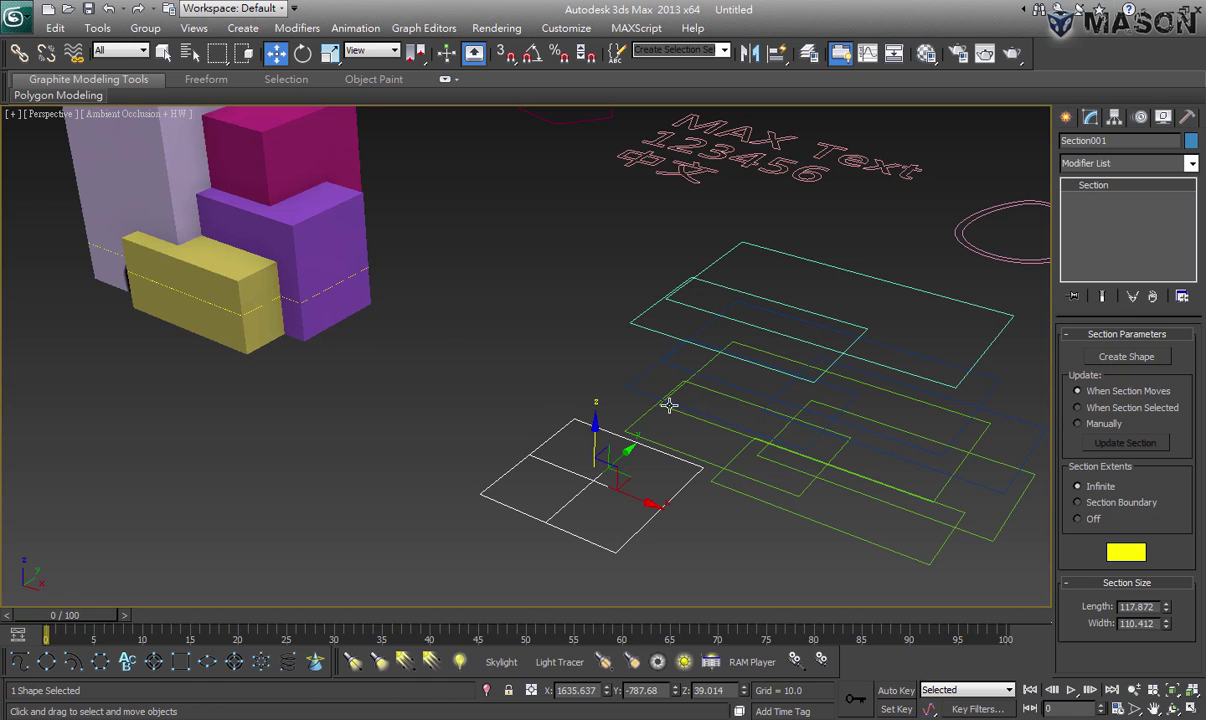
# Try tilting Section001, undo it, raise the plane, then delete it from the scene
pyautogui.moveTo(646, 409)
pyautogui.keyDown('alt'); pyautogui.mouseDown(button='middle')
pyautogui.moveTo(641, 425)
pyautogui.moveTo(672, 402)
pyautogui.moveTo(647, 410)
pyautogui.mouseUp(button='middle'); pyautogui.keyUp('alt')
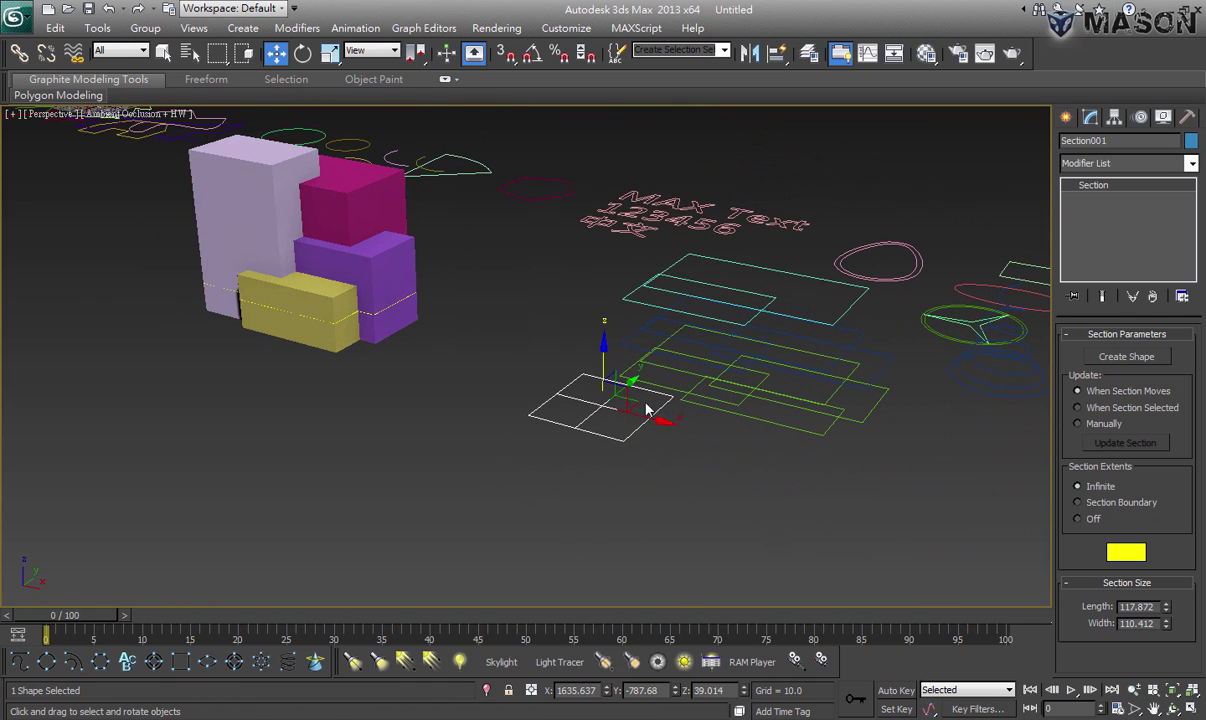
pyautogui.press('e')
pyautogui.moveTo(635, 398); pyautogui.dragTo(610, 405)
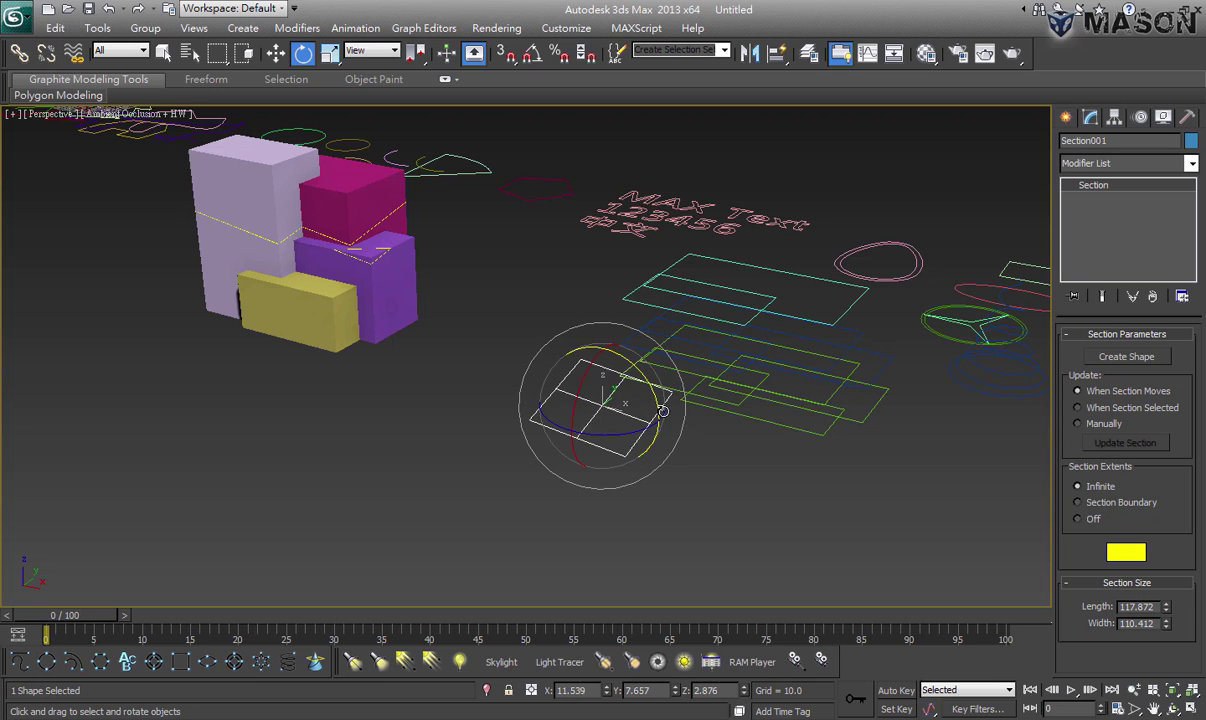
pyautogui.hotkey('ctrl', 'z')
pyautogui.press('w')
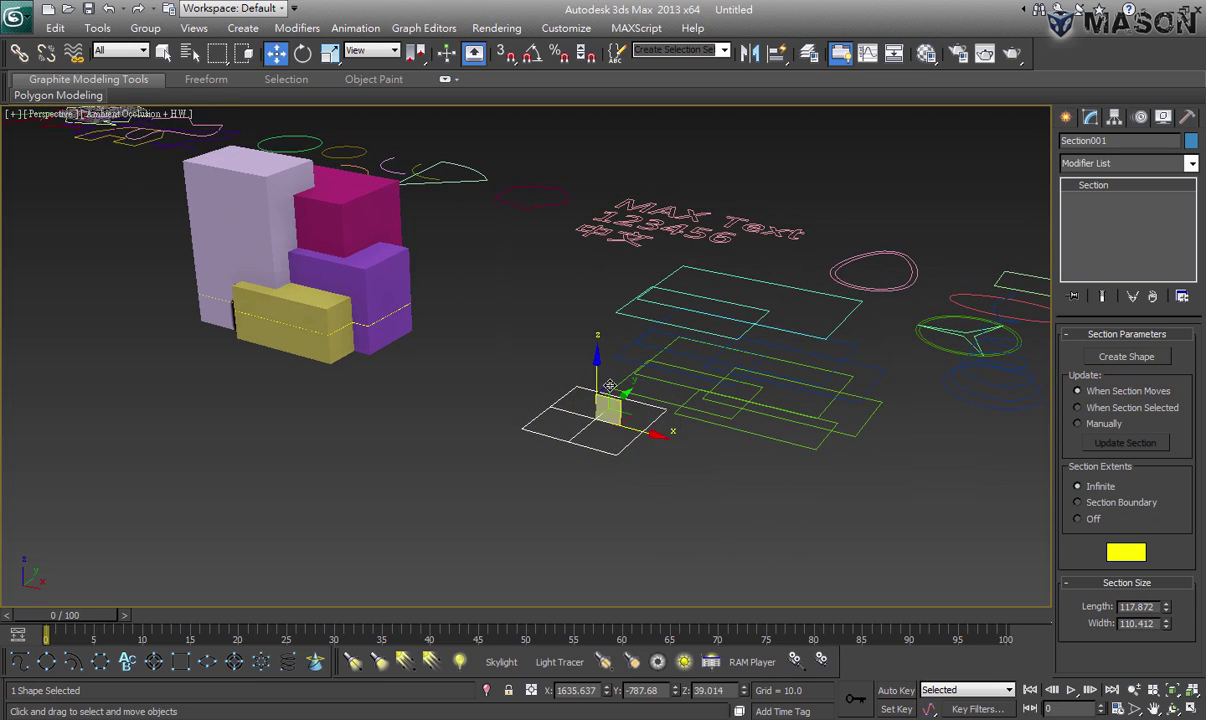
pyautogui.moveTo(600, 379); pyautogui.dragTo(476, 363)
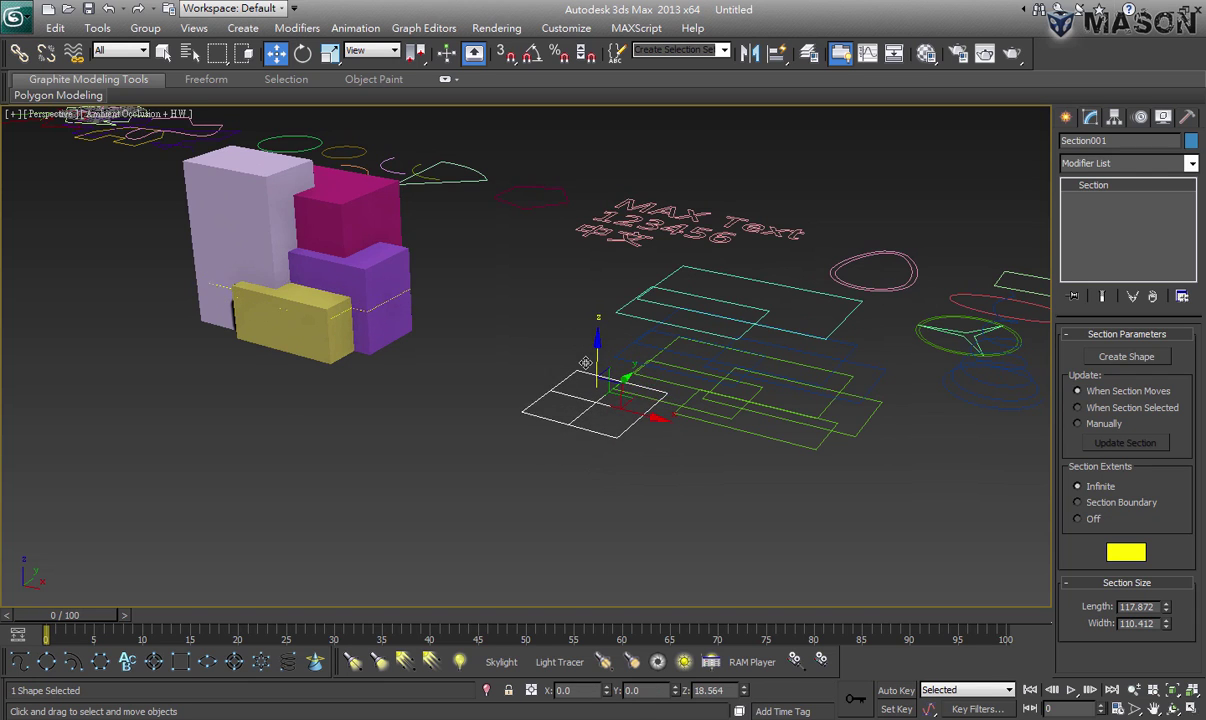
pyautogui.scroll(2, 476, 363)
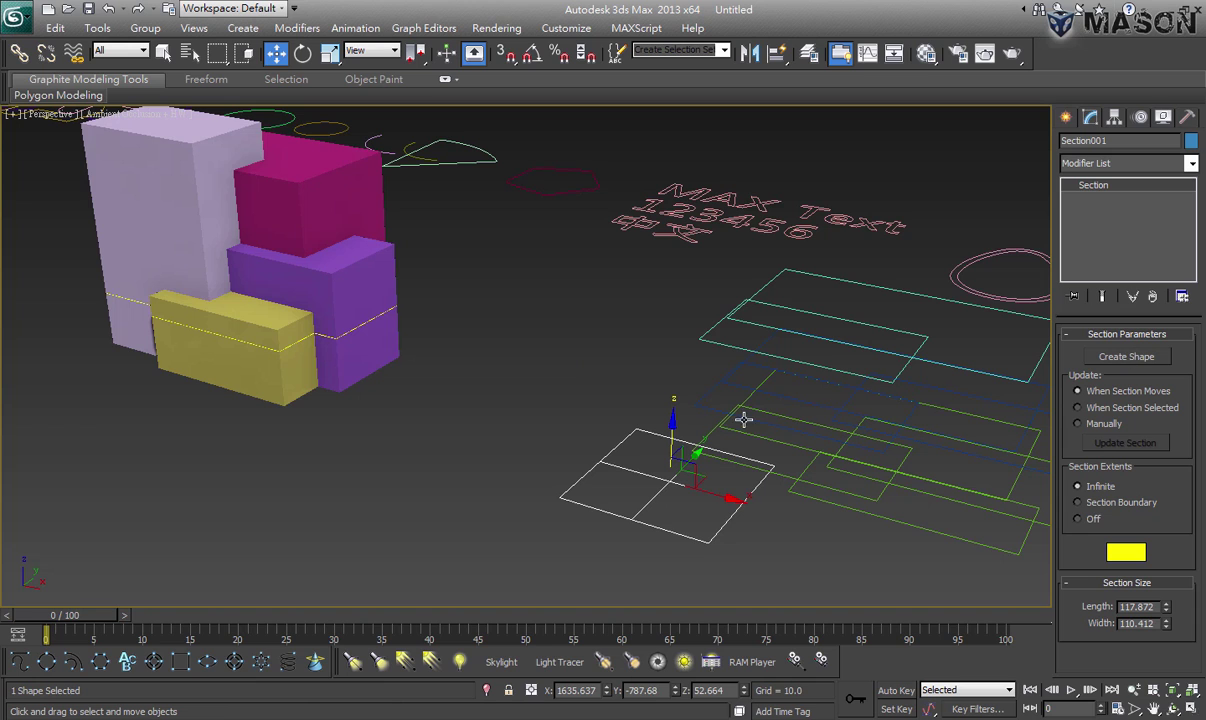
pyautogui.press('Delete')
pyautogui.moveTo(641, 425)
pyautogui.keyDown('alt'); pyautogui.mouseDown(button='middle')
pyautogui.moveTo(511, 398)
pyautogui.moveTo(473, 407)
pyautogui.mouseUp(button='middle'); pyautogui.keyUp('alt')
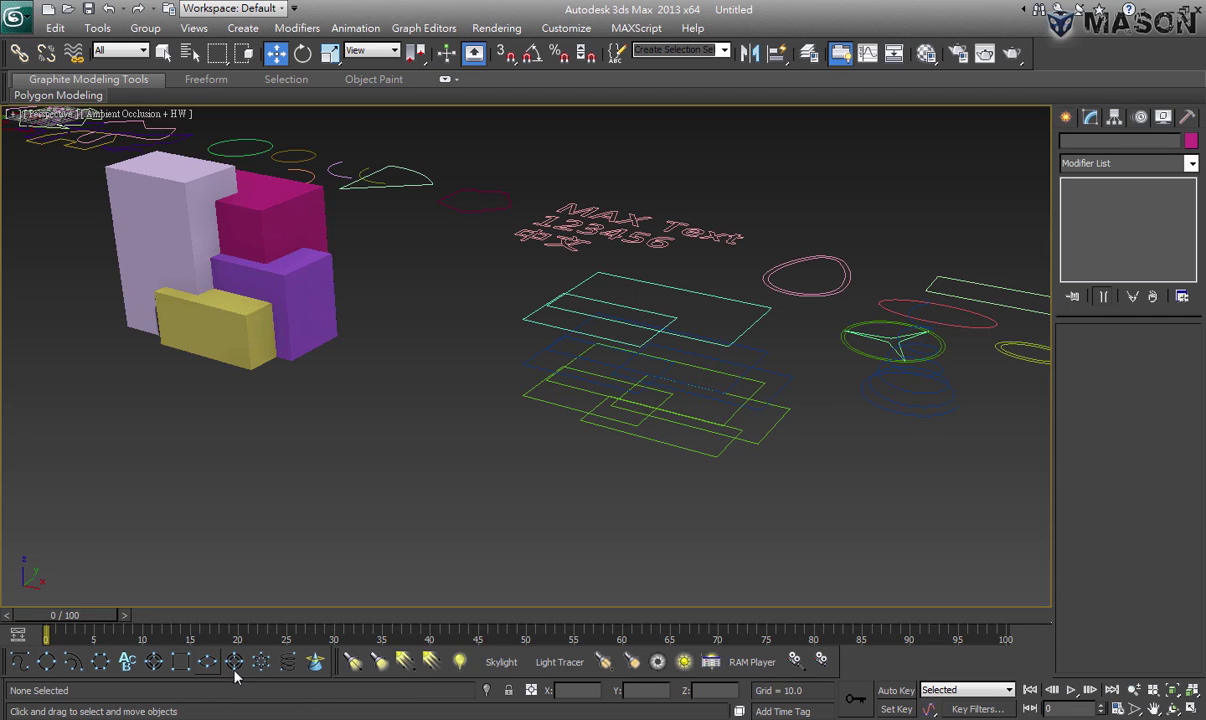
pyautogui.scroll(-3, 407, 370)
pyautogui.scroll(-2, 420, 385)
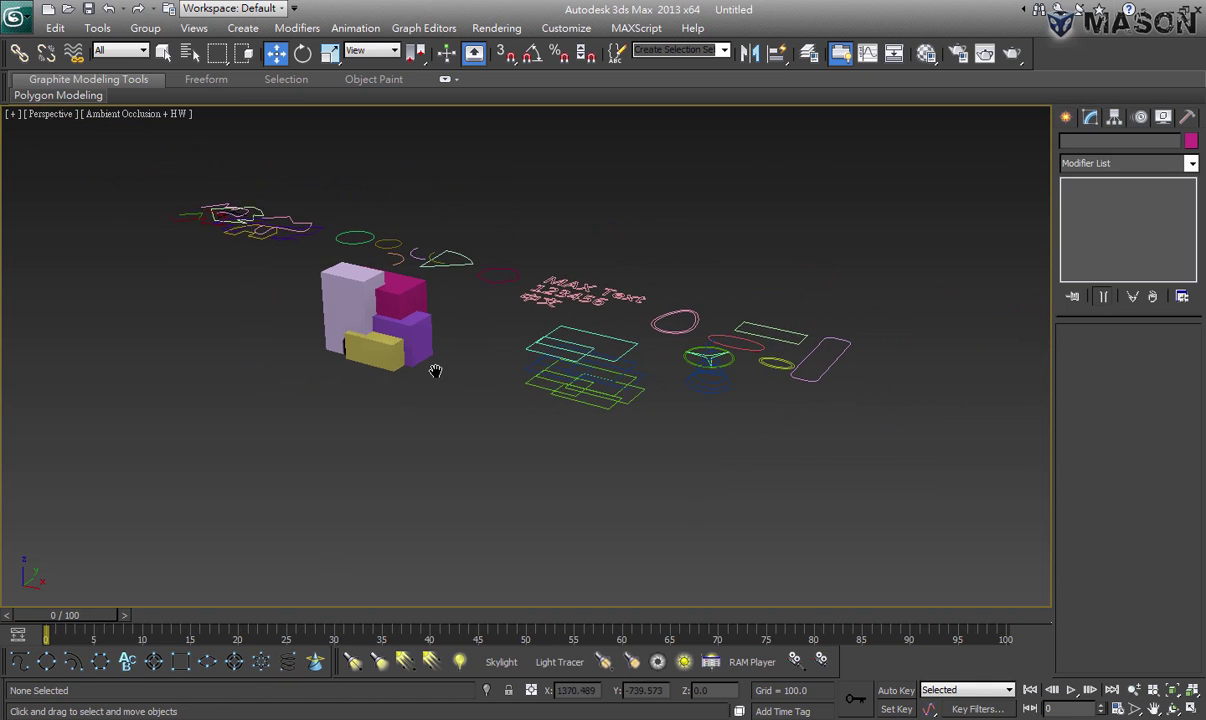
pyautogui.scroll(2, 435, 372)
pyautogui.scroll(3, 432, 382)
pyautogui.scroll(1, 433, 372)
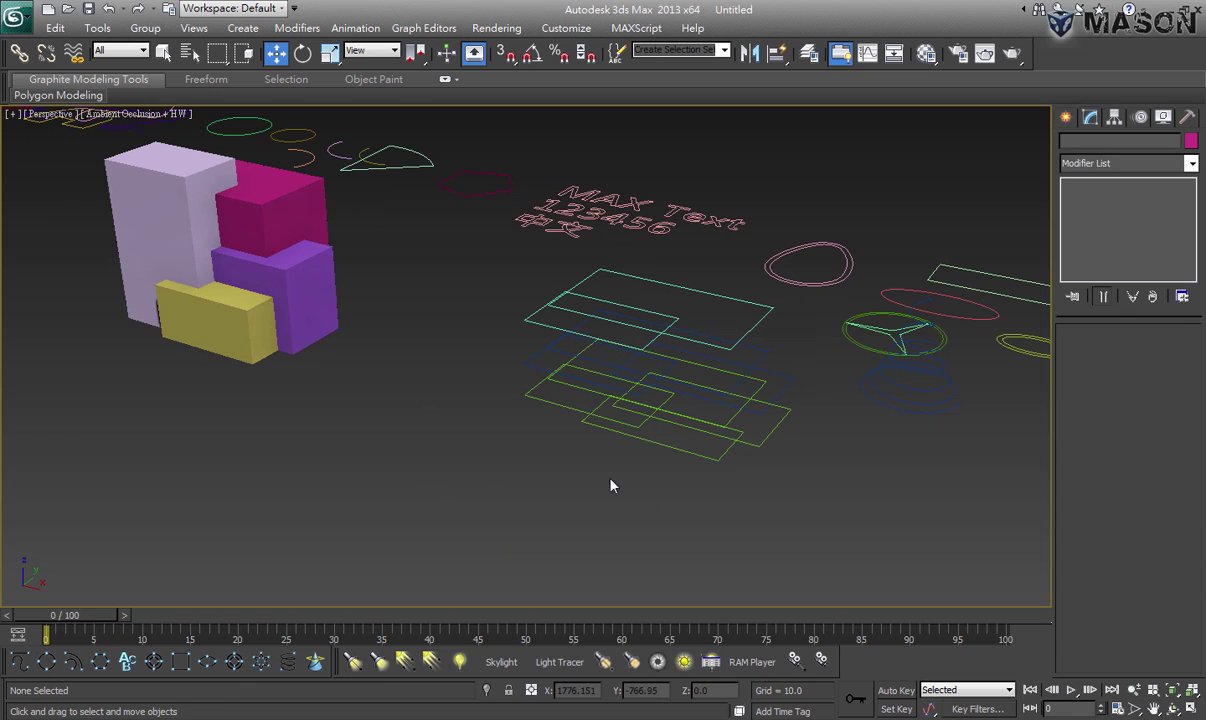
pyautogui.click(1067, 118)
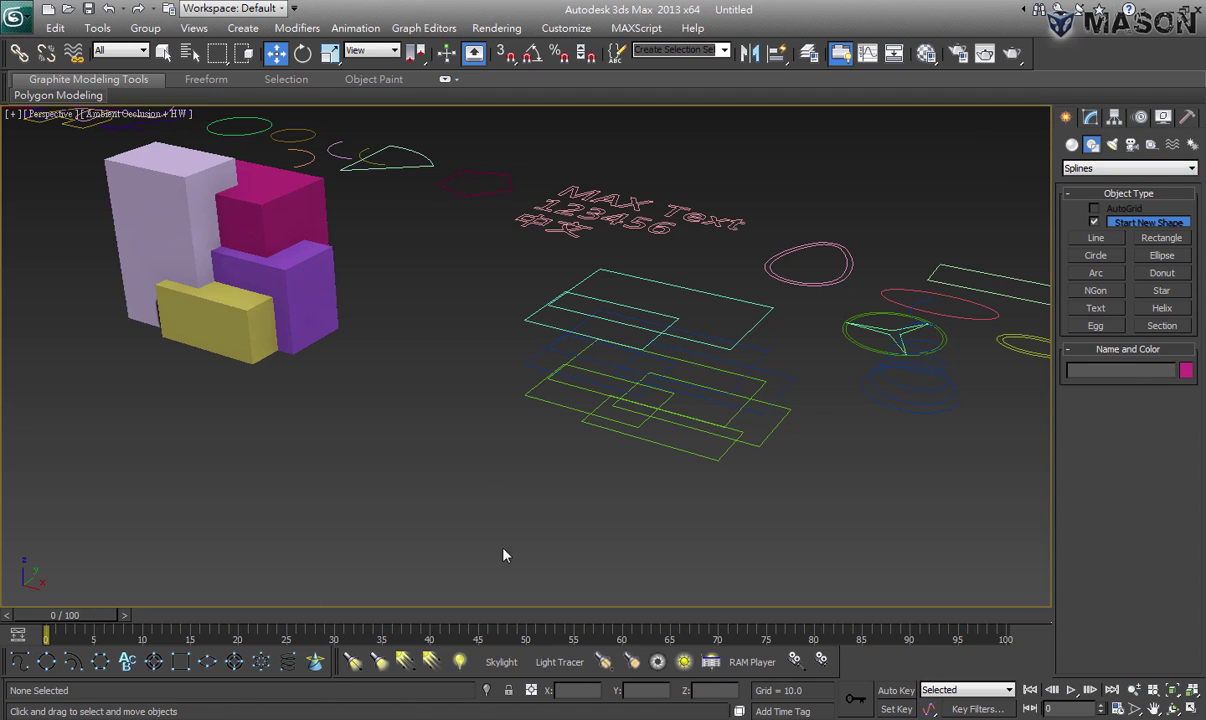
# Switch the shape category to Extended Splines and show all four viewports
pyautogui.click(1098, 170)
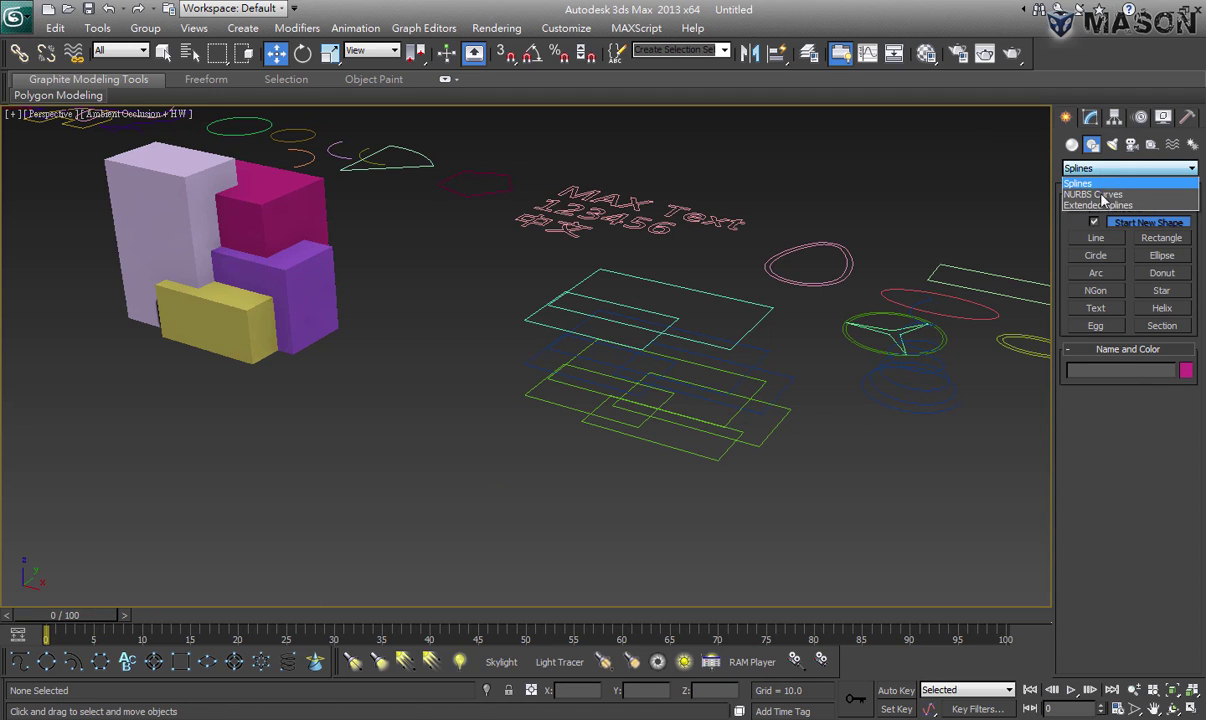
pyautogui.click(1097, 205)
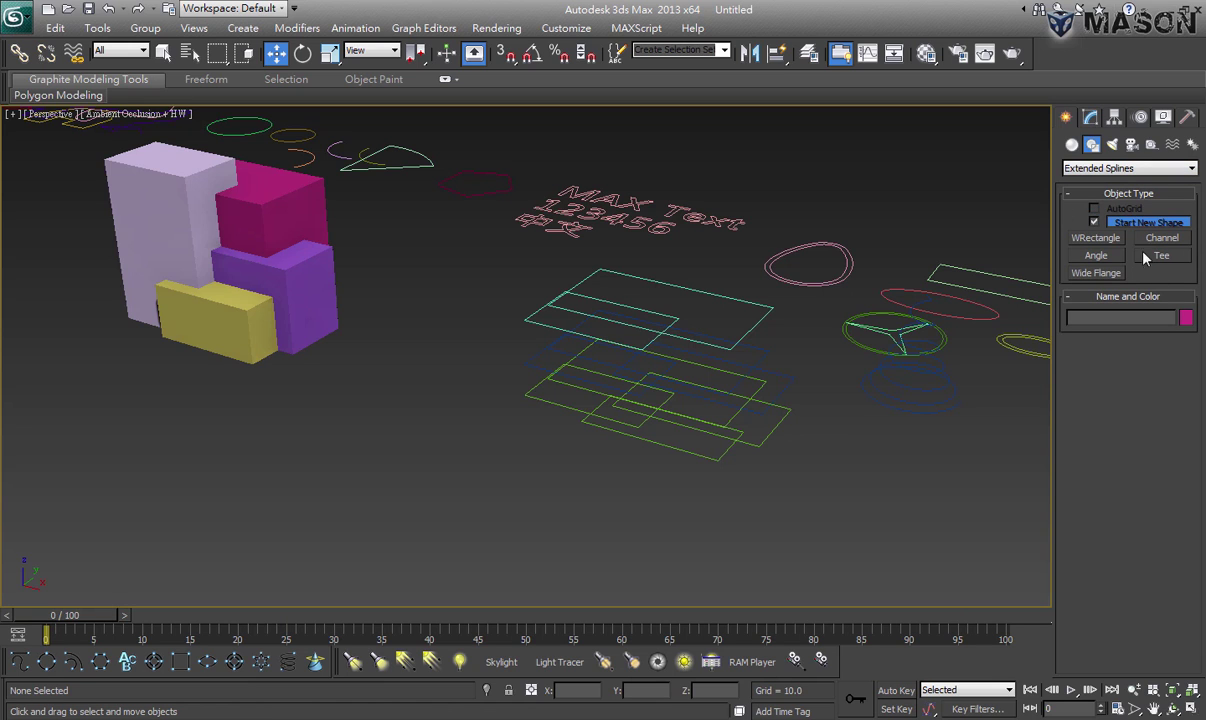
pyautogui.keyDown('alt'); pyautogui.moveTo(559, 411); pyautogui.dragTo(646, 304, button='middle'); pyautogui.keyUp('alt')
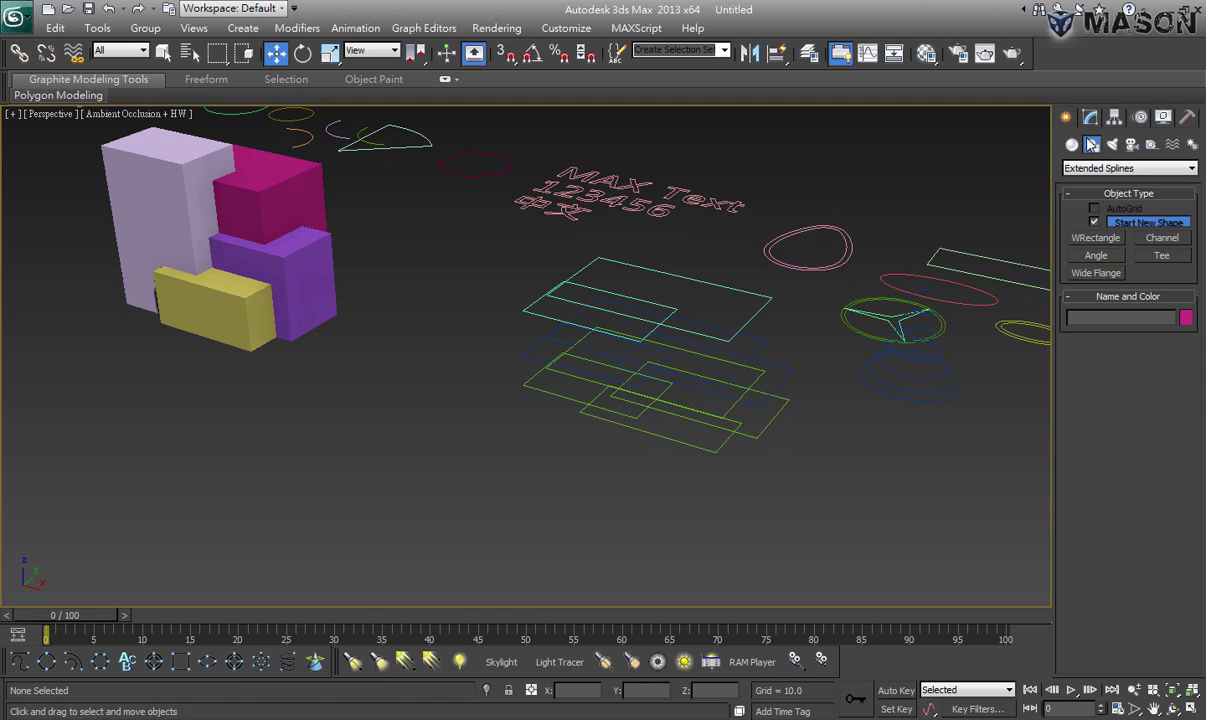
pyautogui.click(1097, 168)
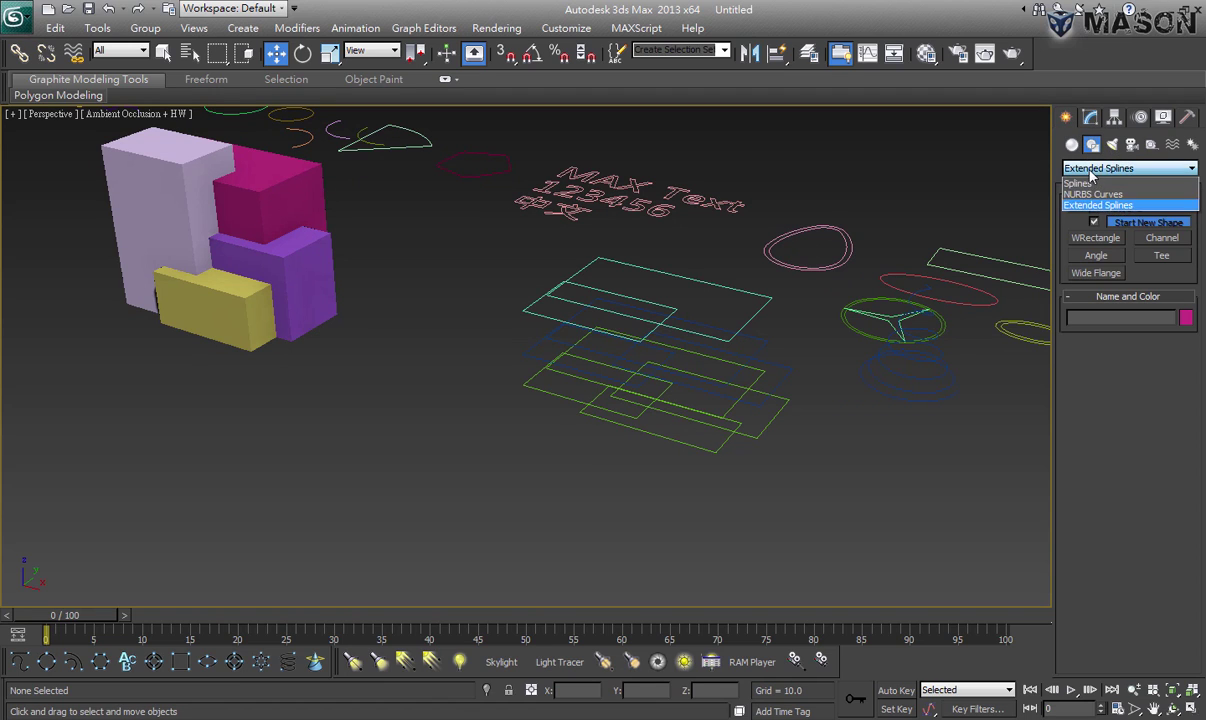
pyautogui.click(1099, 178)
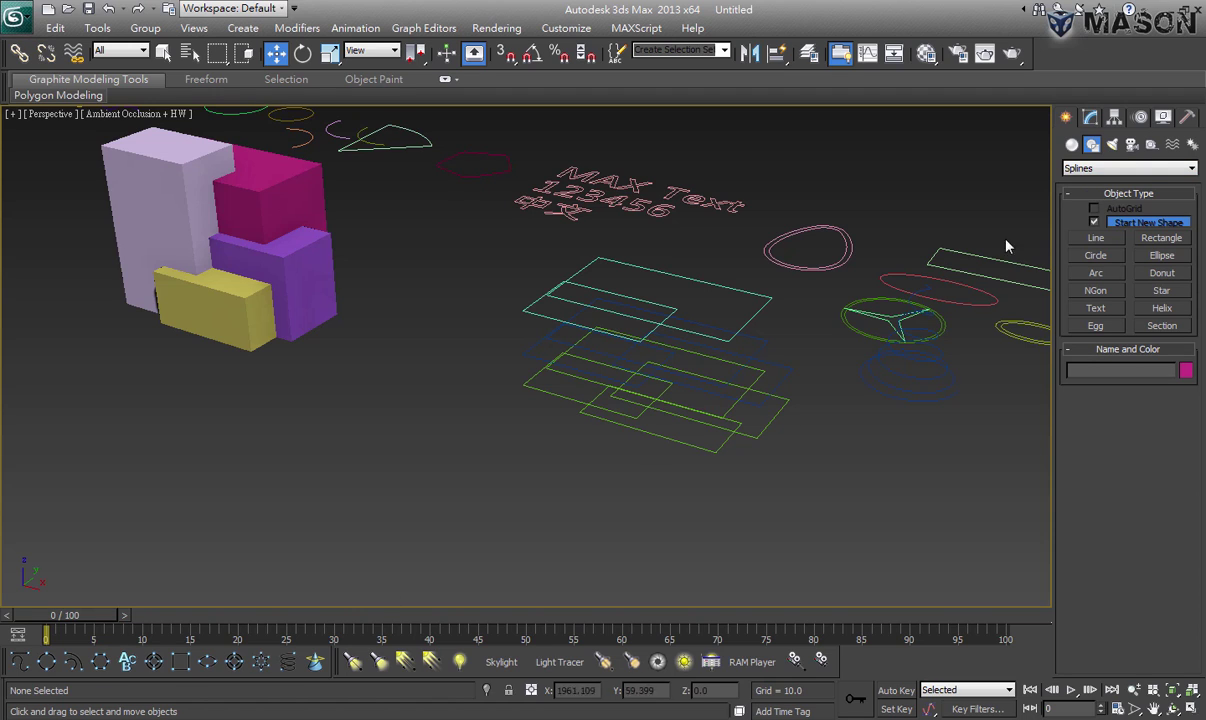
pyautogui.click(1097, 170)
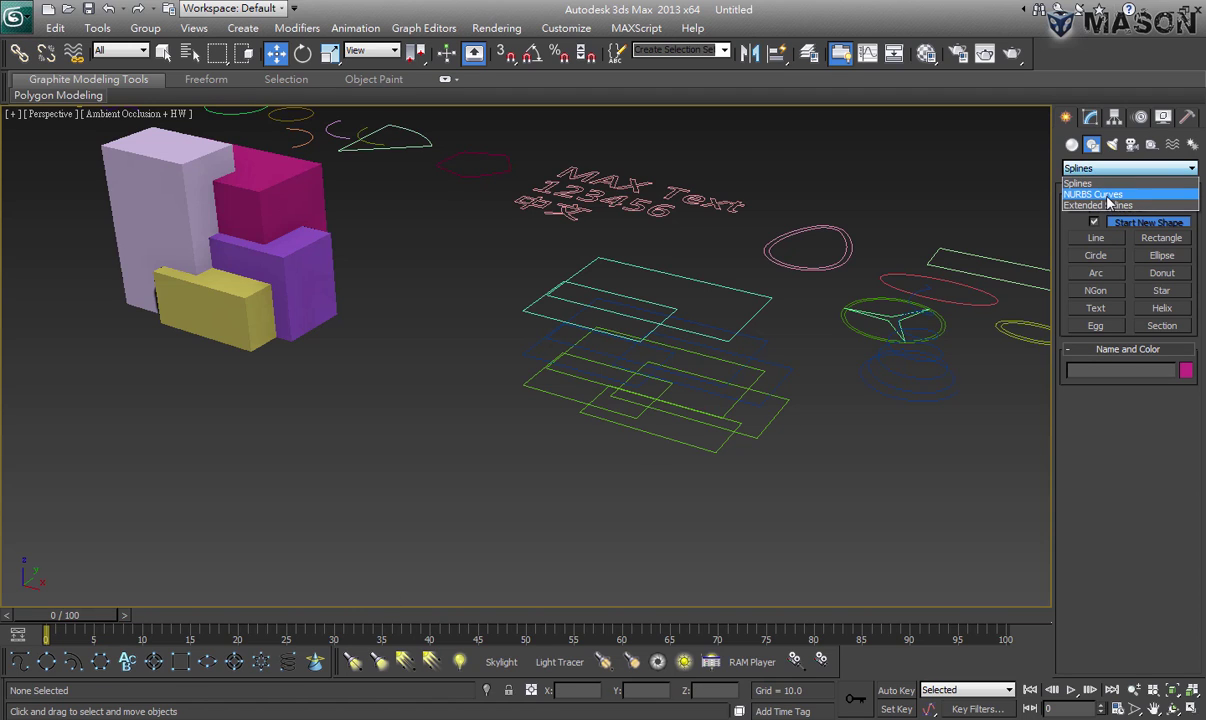
pyautogui.click(1100, 205)
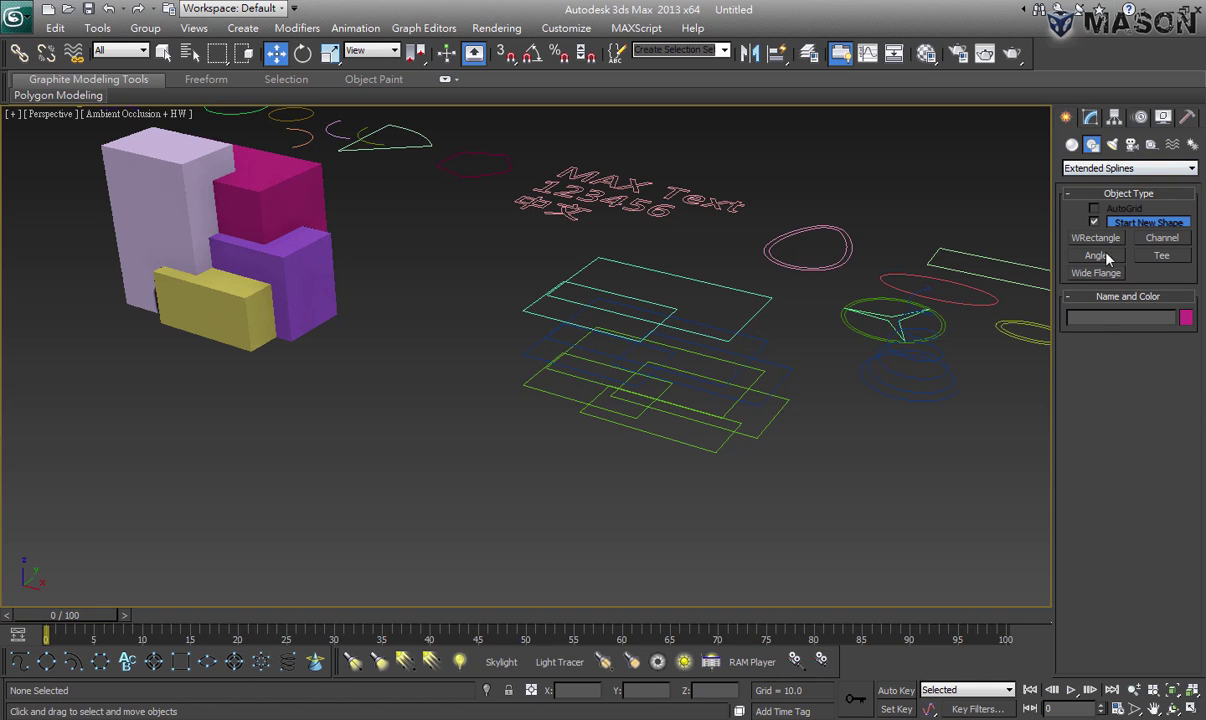
pyautogui.hotkey('alt', 'w')
# Maximize the Top view and draw a WRectangle with its wall thickness
pyautogui.click(447, 318)
pyautogui.hotkey('alt', 'w')
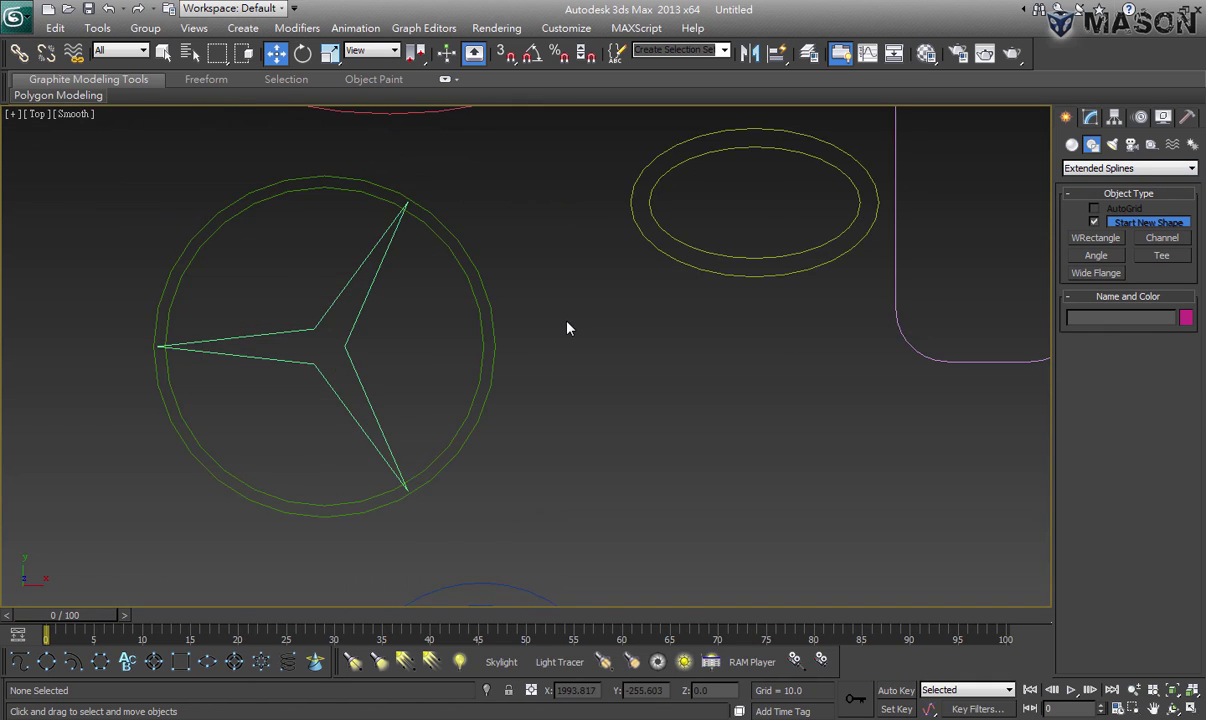
pyautogui.scroll(-5, 567, 328)
pyautogui.scroll(5, 708, 323)
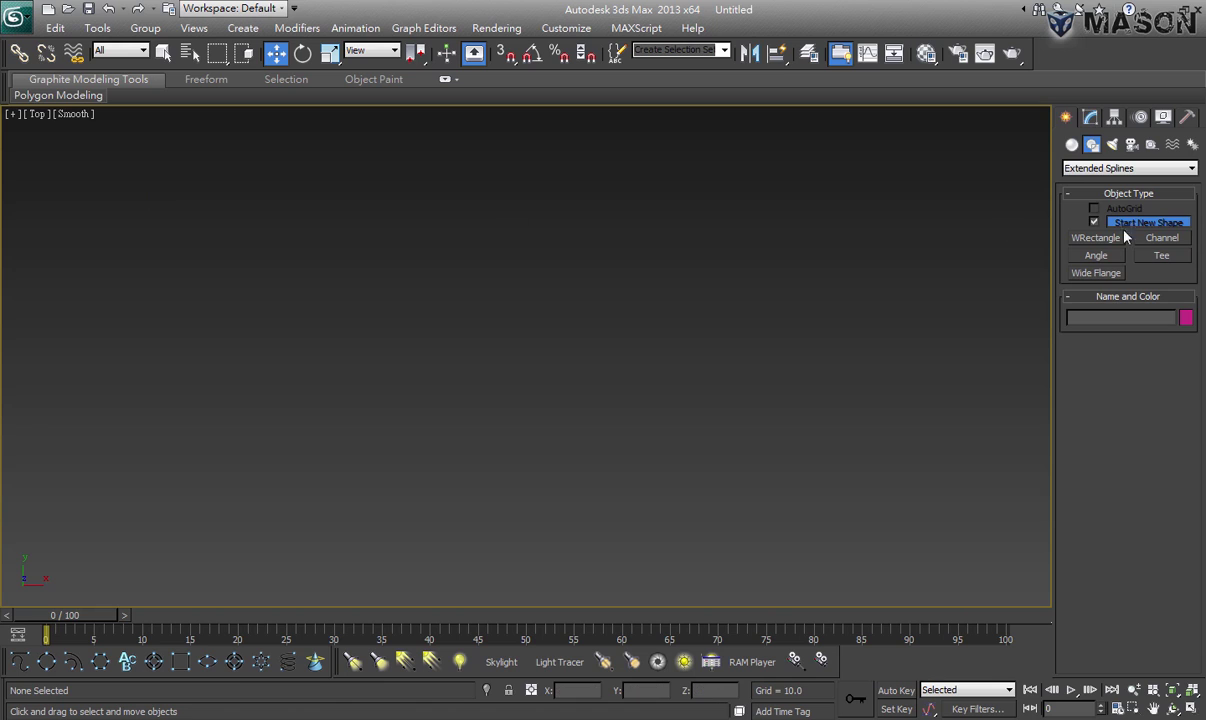
pyautogui.click(1096, 238)
pyautogui.moveTo(381, 267); pyautogui.dragTo(590, 491)
pyautogui.click(555, 474)
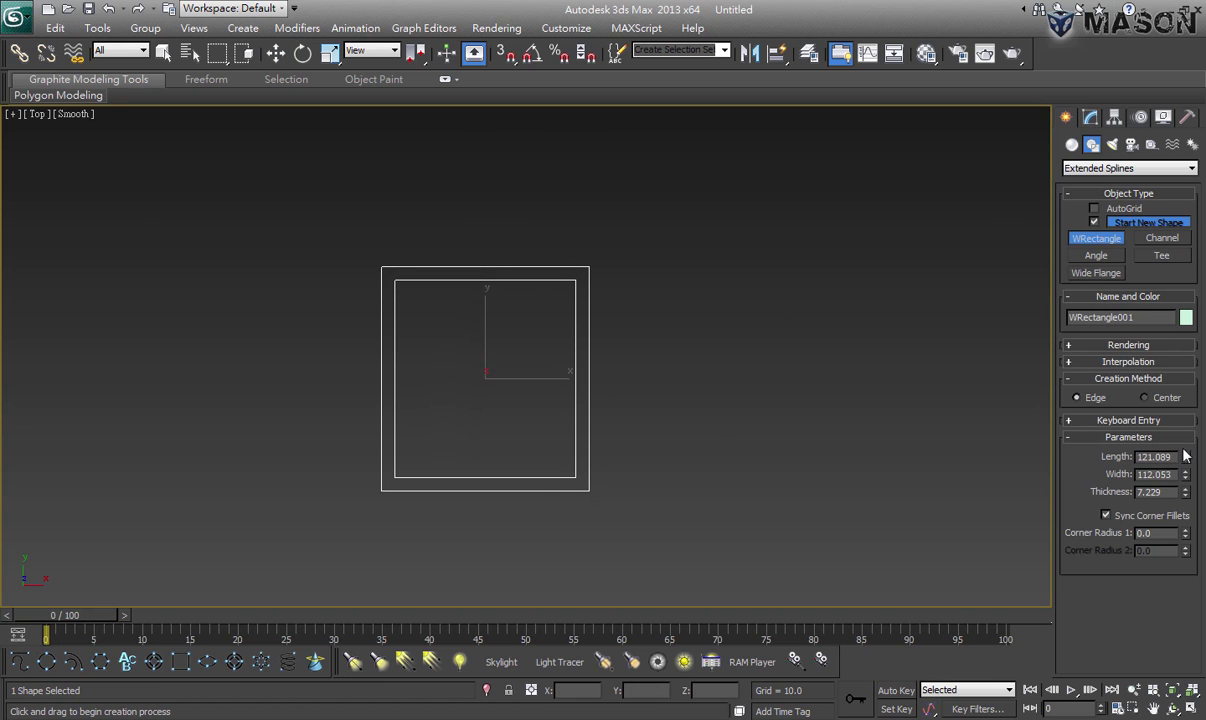
# Enlarge the WRectangle's length and width and round its corners to about 22.657
pyautogui.moveTo(1186, 460)
pyautogui.mouseDown()
pyautogui.moveTo(1188, 490)
pyautogui.moveTo(1180, 436)
pyautogui.mouseUp()
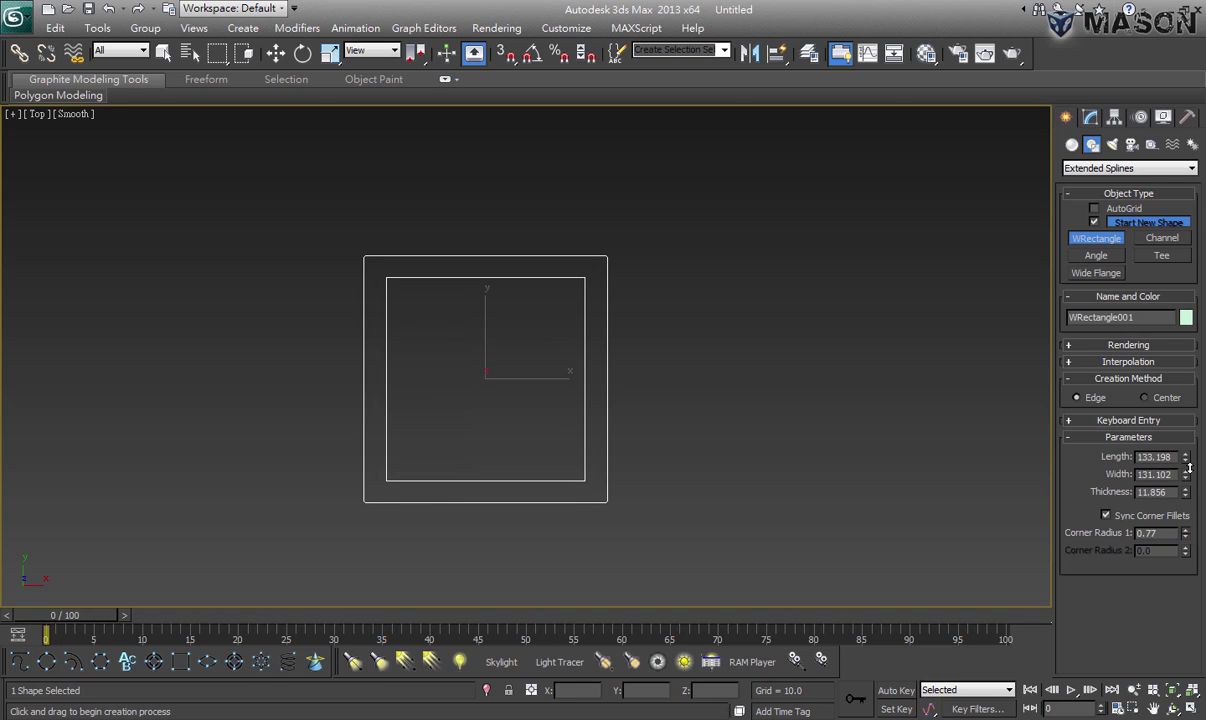
pyautogui.moveTo(1185, 533); pyautogui.dragTo(1132, 249)
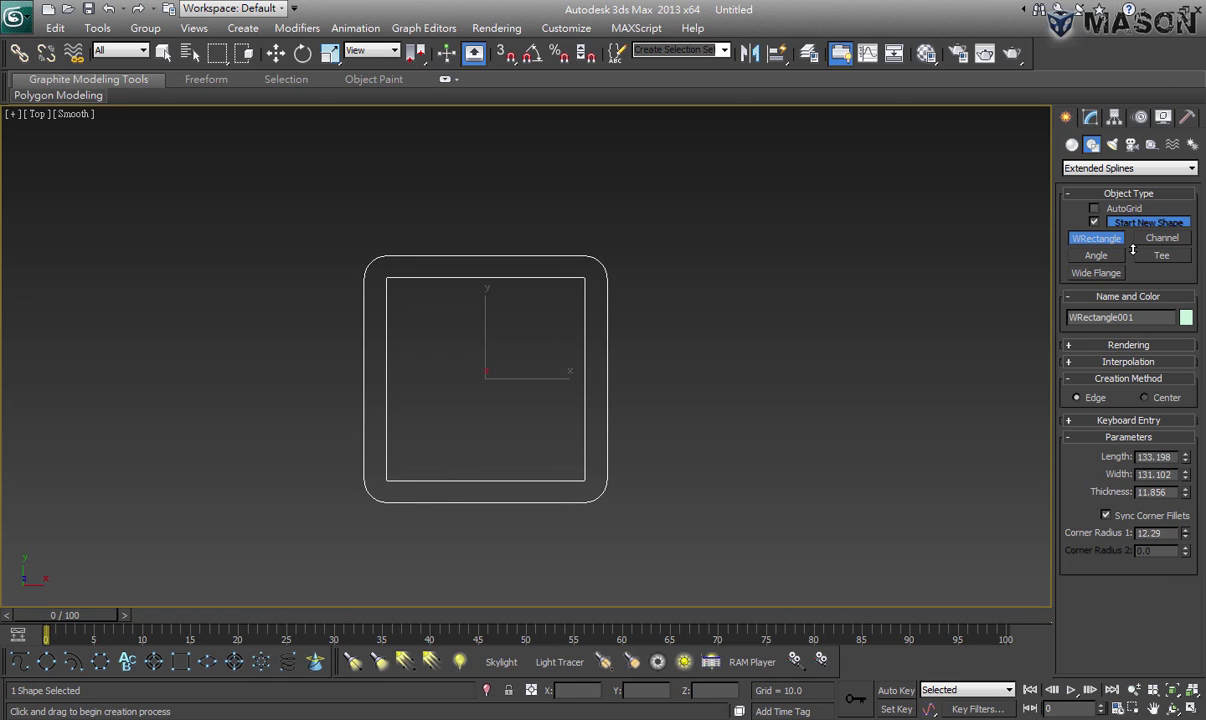
pyautogui.scroll(5, 595, 326)
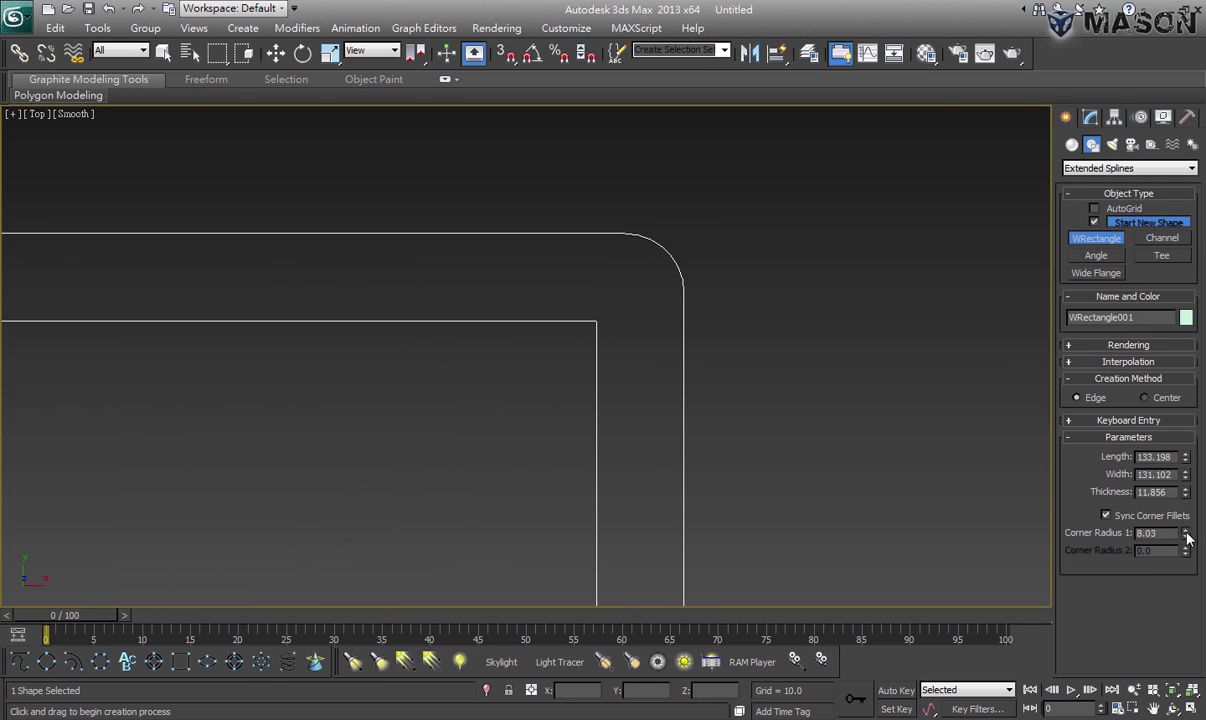
pyautogui.moveTo(1186, 536); pyautogui.dragTo(1155, 377)
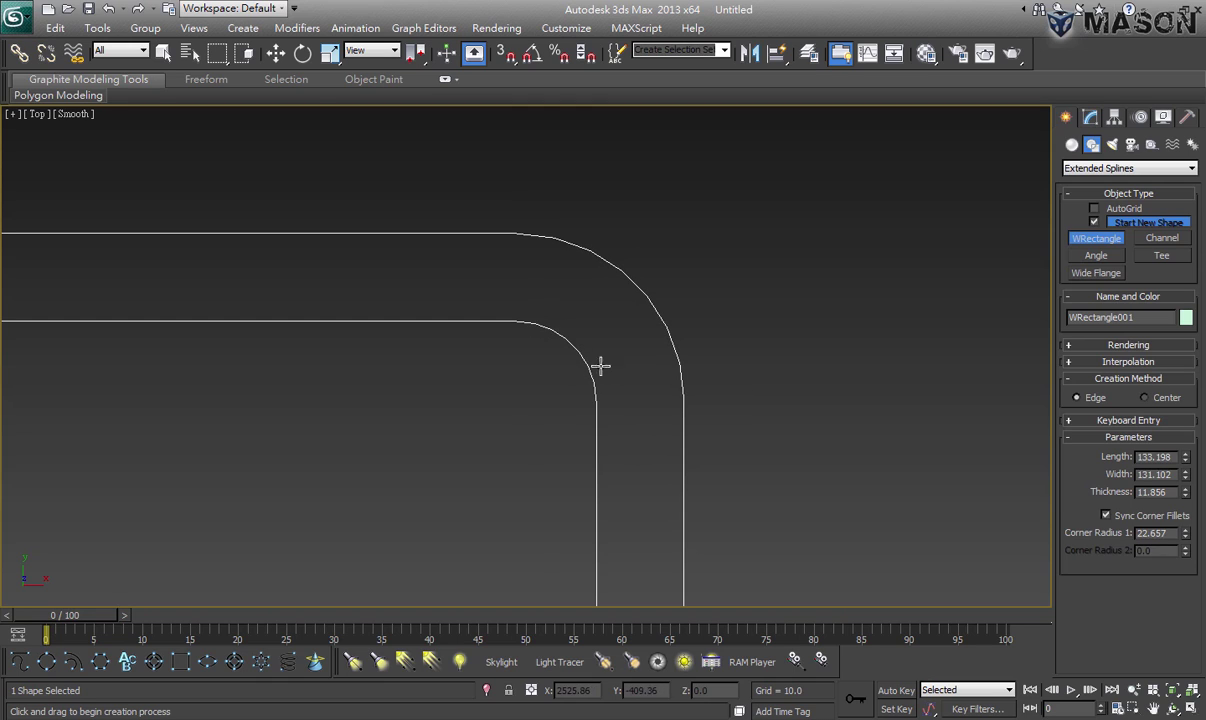
# Unsync corner fillets, setting Corner Radius 1 to 23.111 and Corner Radius 2 to 40.19
pyautogui.click(1137, 518)
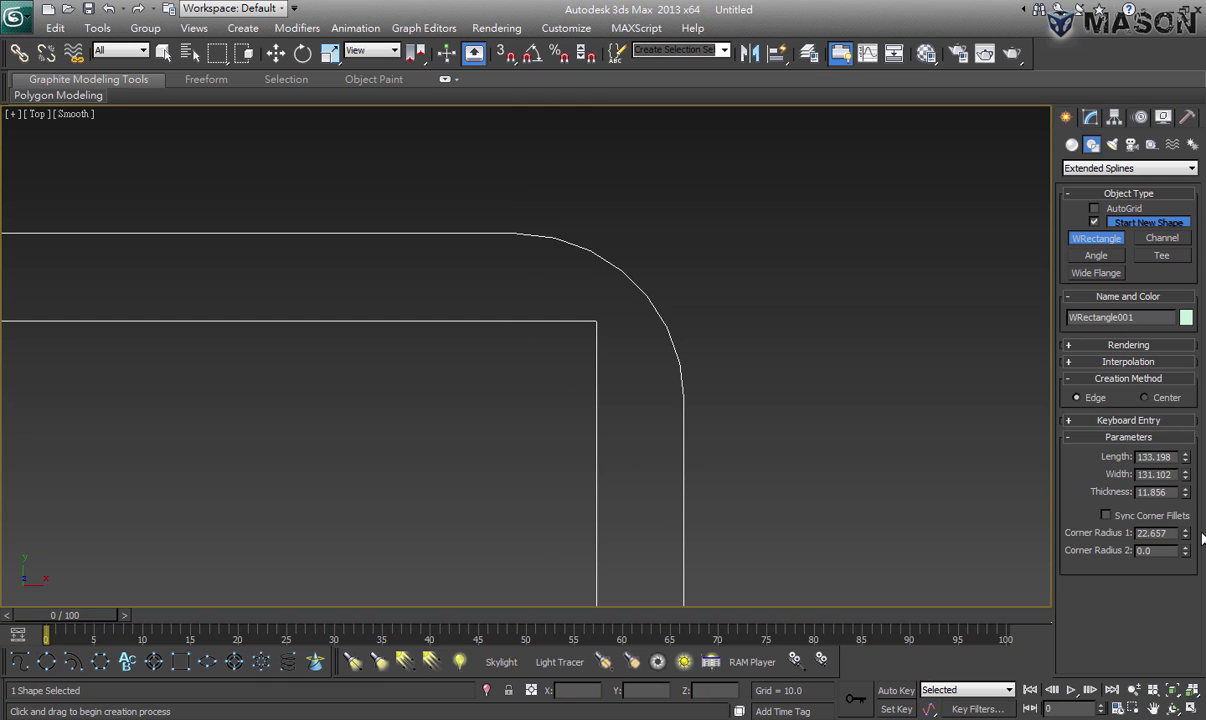
pyautogui.moveTo(1187, 538); pyautogui.dragTo(1186, 557)
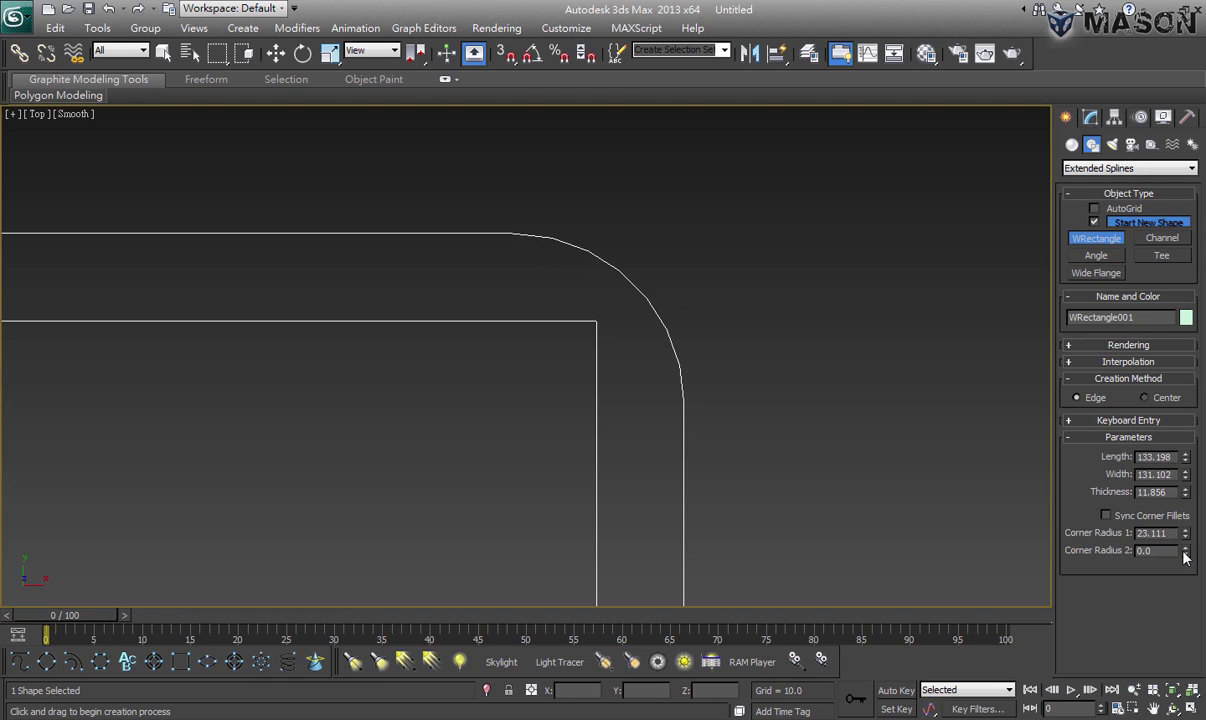
pyautogui.moveTo(1176, 347)
pyautogui.mouseDown()
pyautogui.moveTo(940, 231)
pyautogui.moveTo(937, 167)
pyautogui.mouseUp()
pyautogui.scroll(-2, 813, 299)
pyautogui.scroll(-3, 845, 216)
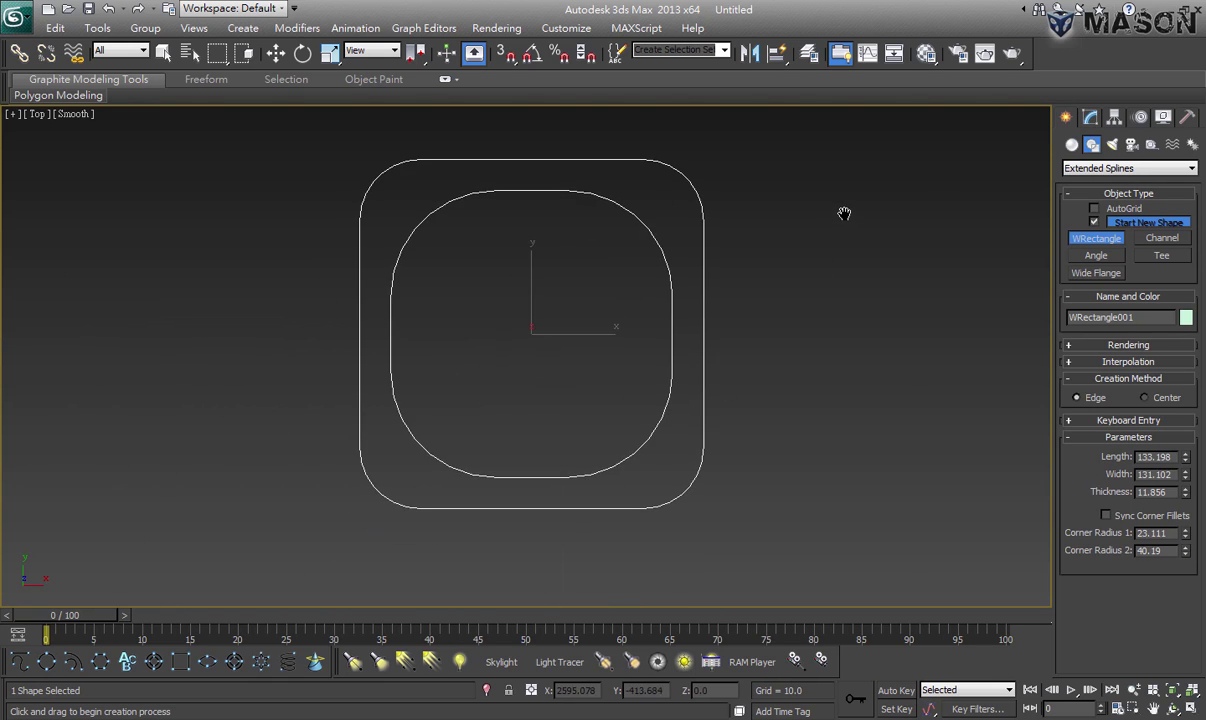
pyautogui.moveTo(845, 216); pyautogui.dragTo(845, 213, button='middle')
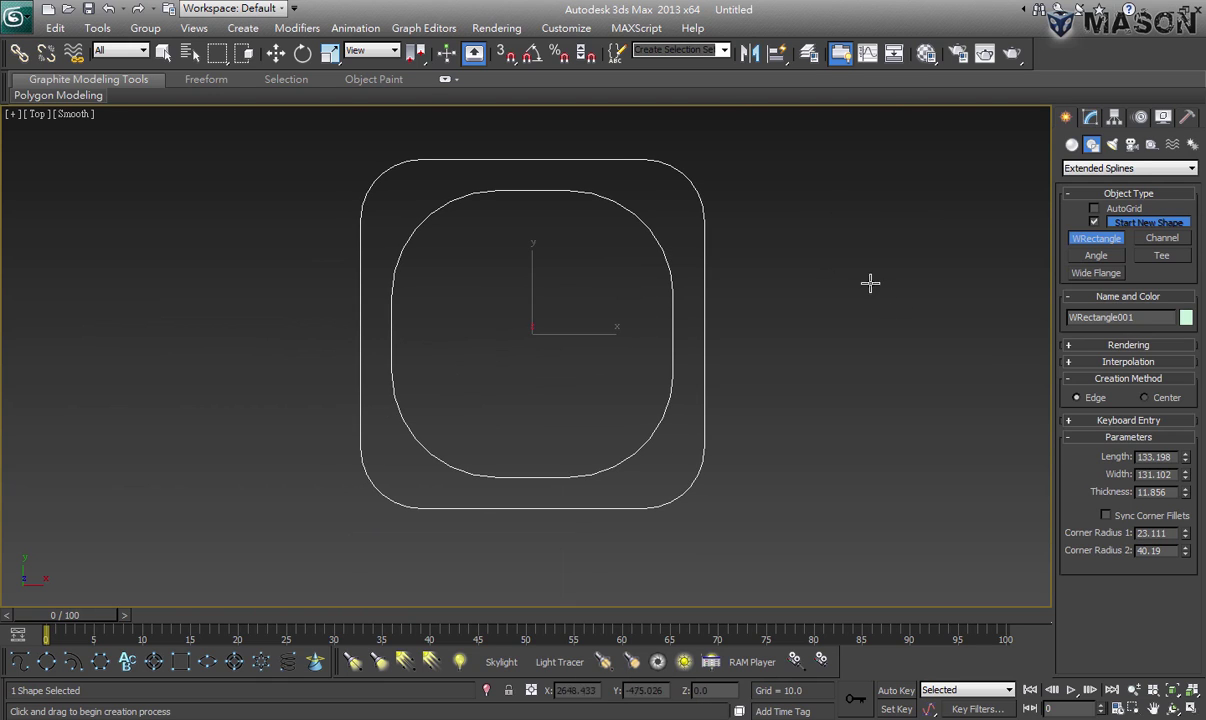
pyautogui.moveTo(870, 358); pyautogui.dragTo(823, 389, button='middle')
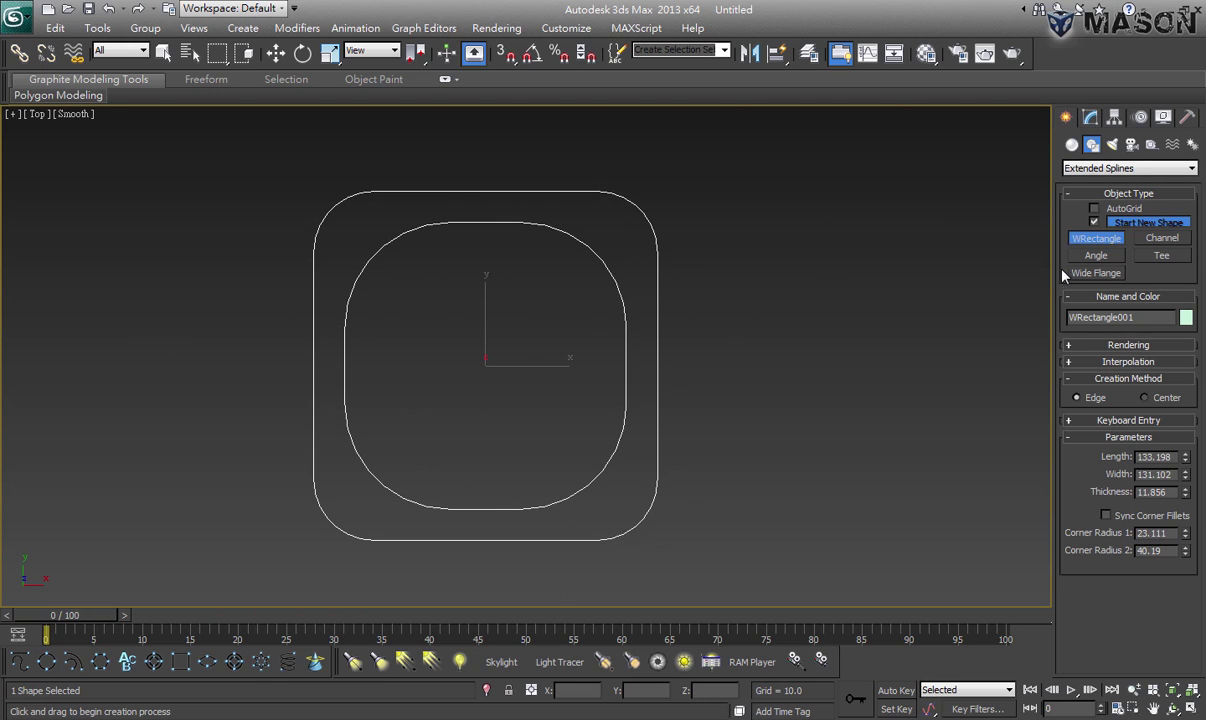
pyautogui.moveTo(762, 304); pyautogui.dragTo(644, 298, button='middle')
pyautogui.click(1096, 255)
# Draw an L-shaped Angle right of the WRectangle, lengthen it and round its corners
pyautogui.moveTo(776, 270); pyautogui.dragTo(616, 247, button='middle')
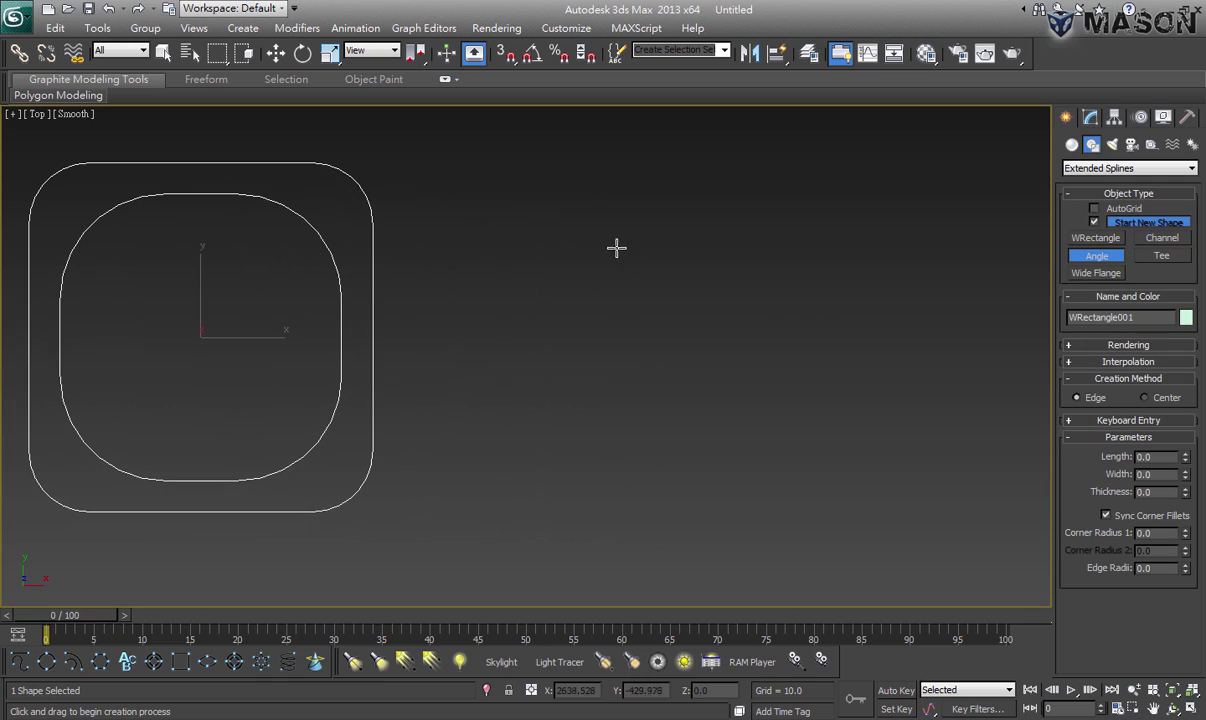
pyautogui.moveTo(616, 247); pyautogui.dragTo(774, 573)
pyautogui.click(727, 514)
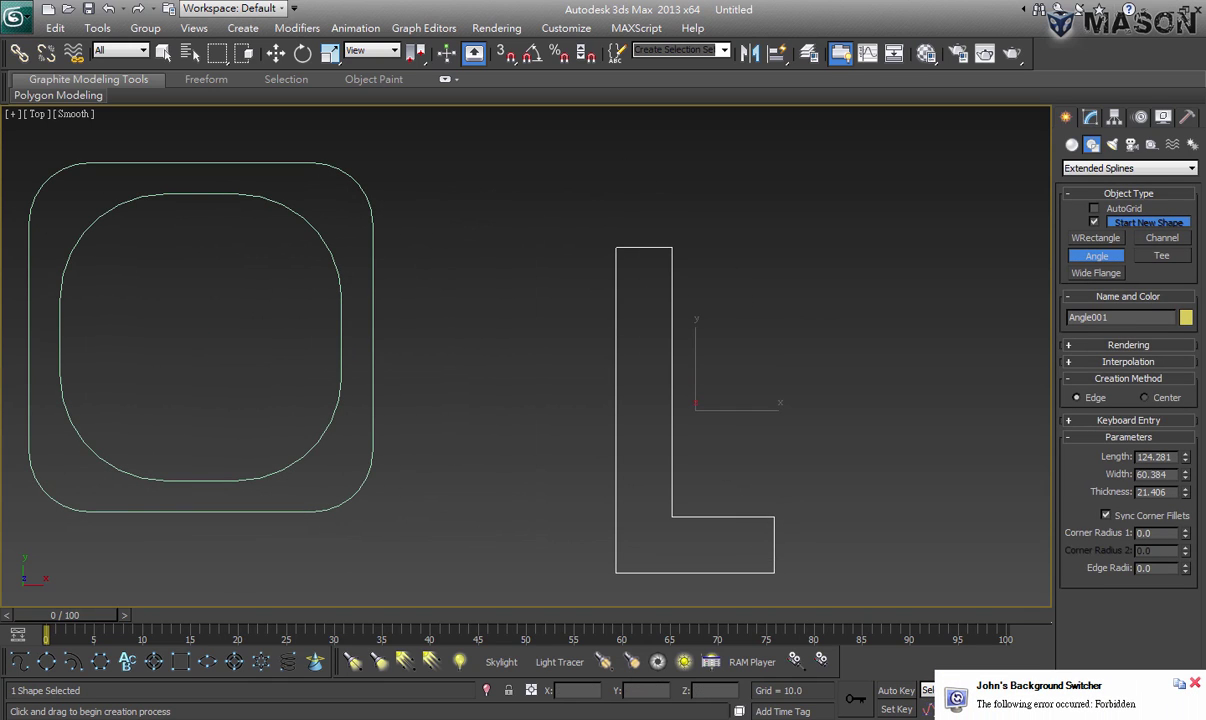
pyautogui.click(1195, 683)
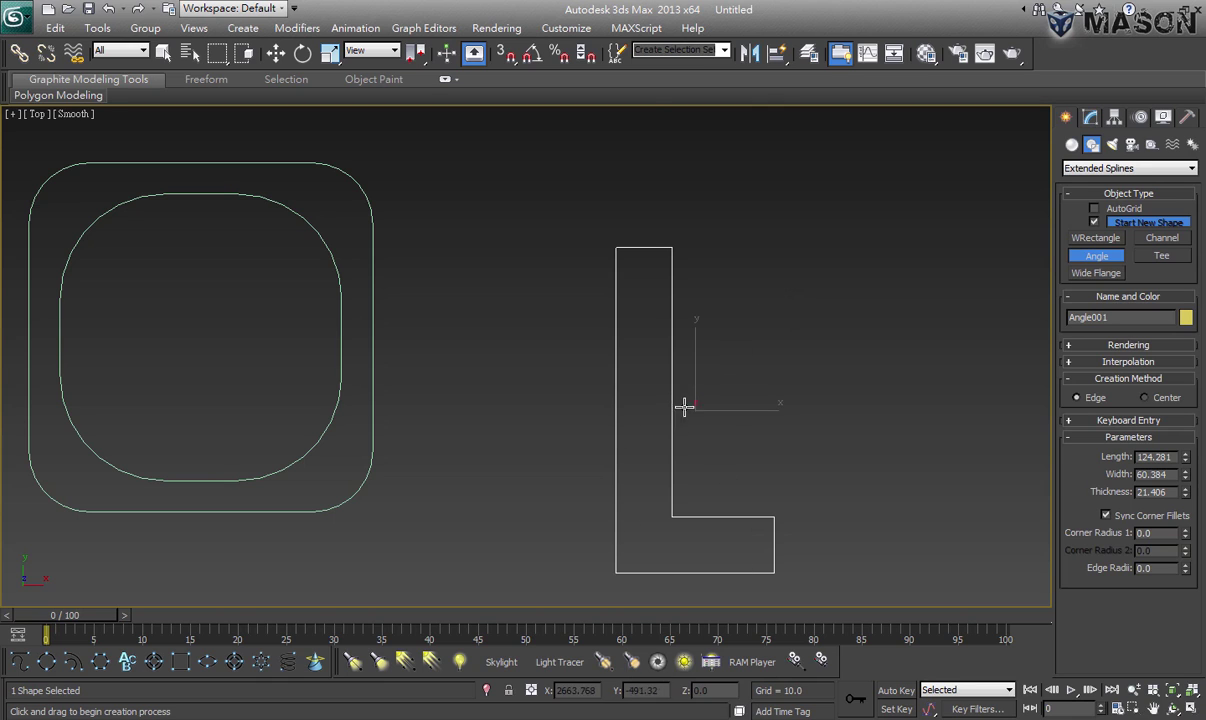
pyautogui.moveTo(757, 409); pyautogui.dragTo(625, 372, button='middle')
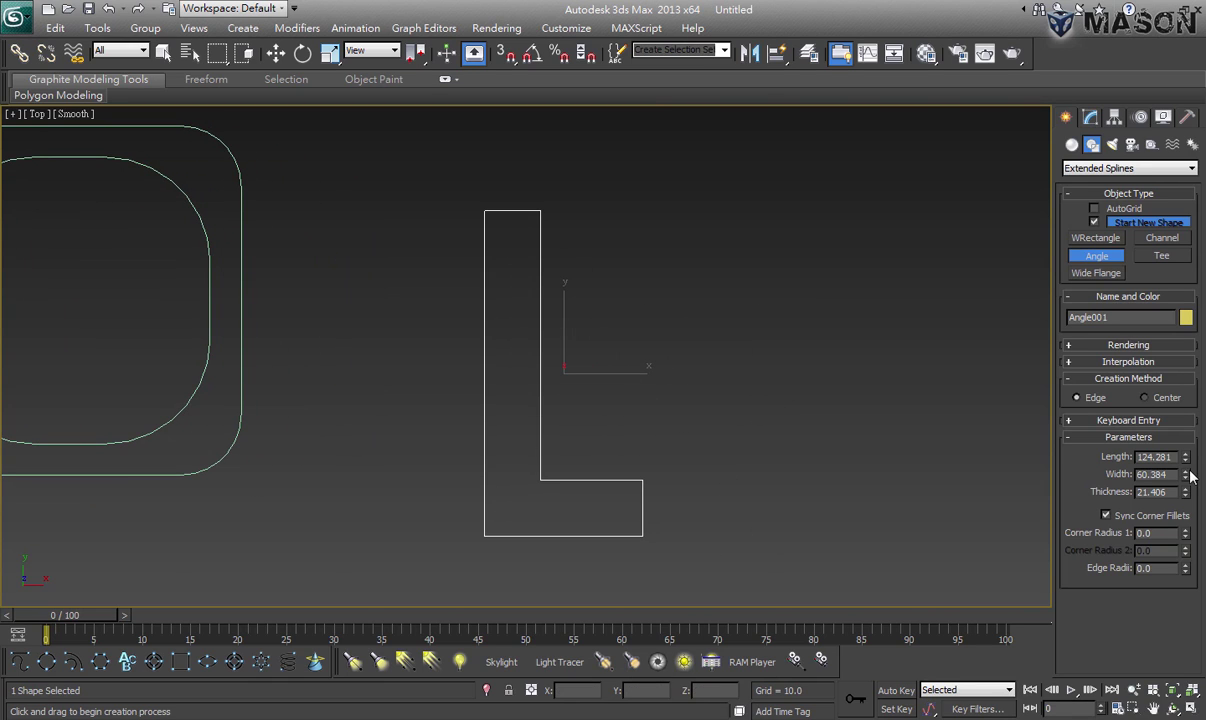
pyautogui.moveTo(1186, 457)
pyautogui.mouseDown()
pyautogui.moveTo(1186, 440)
pyautogui.moveTo(1183, 537)
pyautogui.mouseUp()
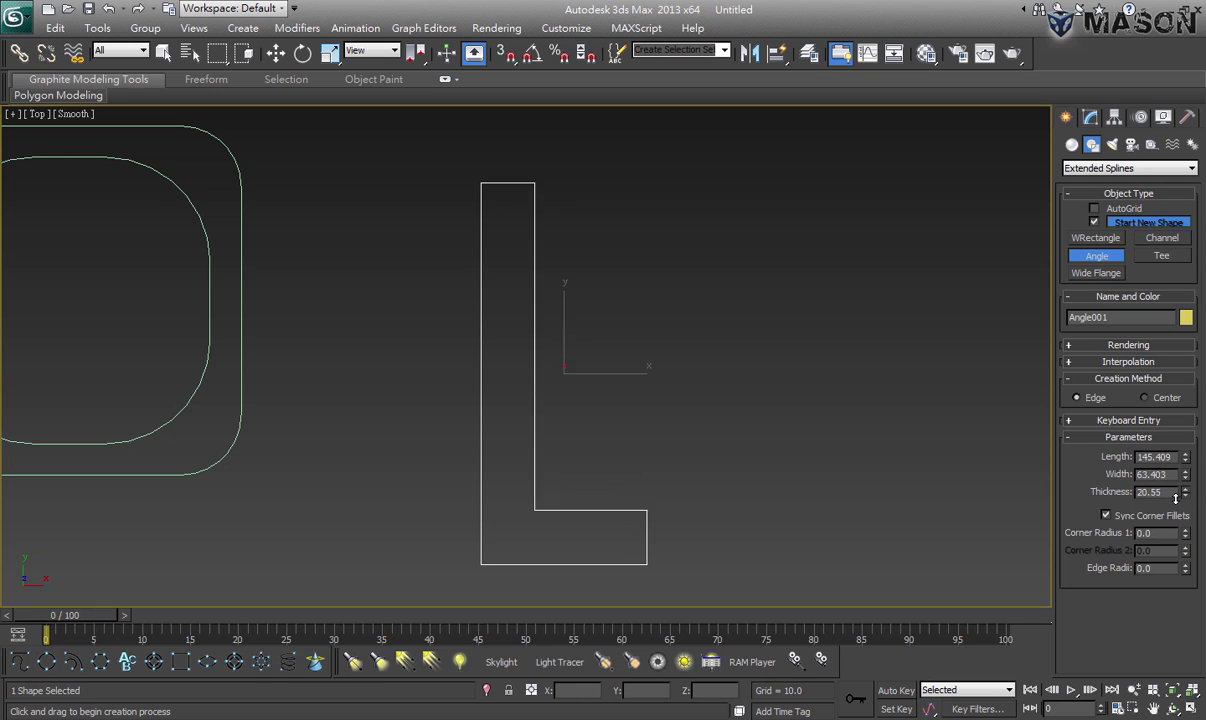
pyautogui.moveTo(1186, 533); pyautogui.dragTo(1186, 490)
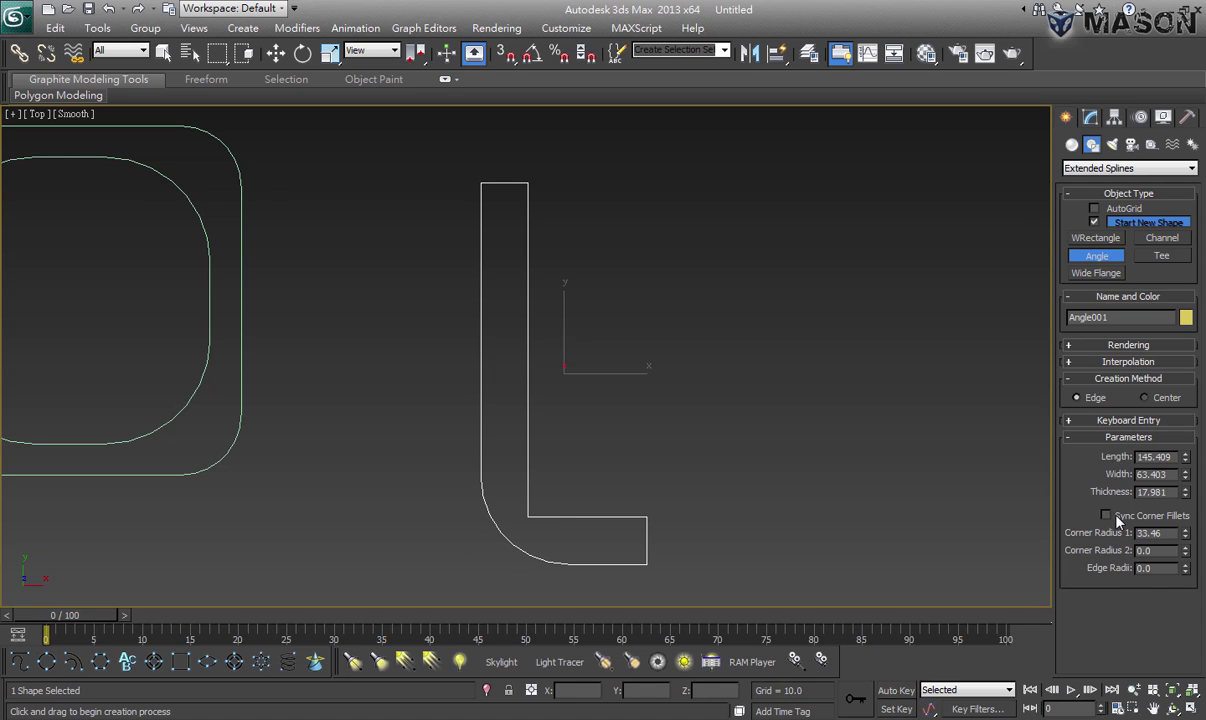
pyautogui.moveTo(1176, 421); pyautogui.dragTo(1109, 503)
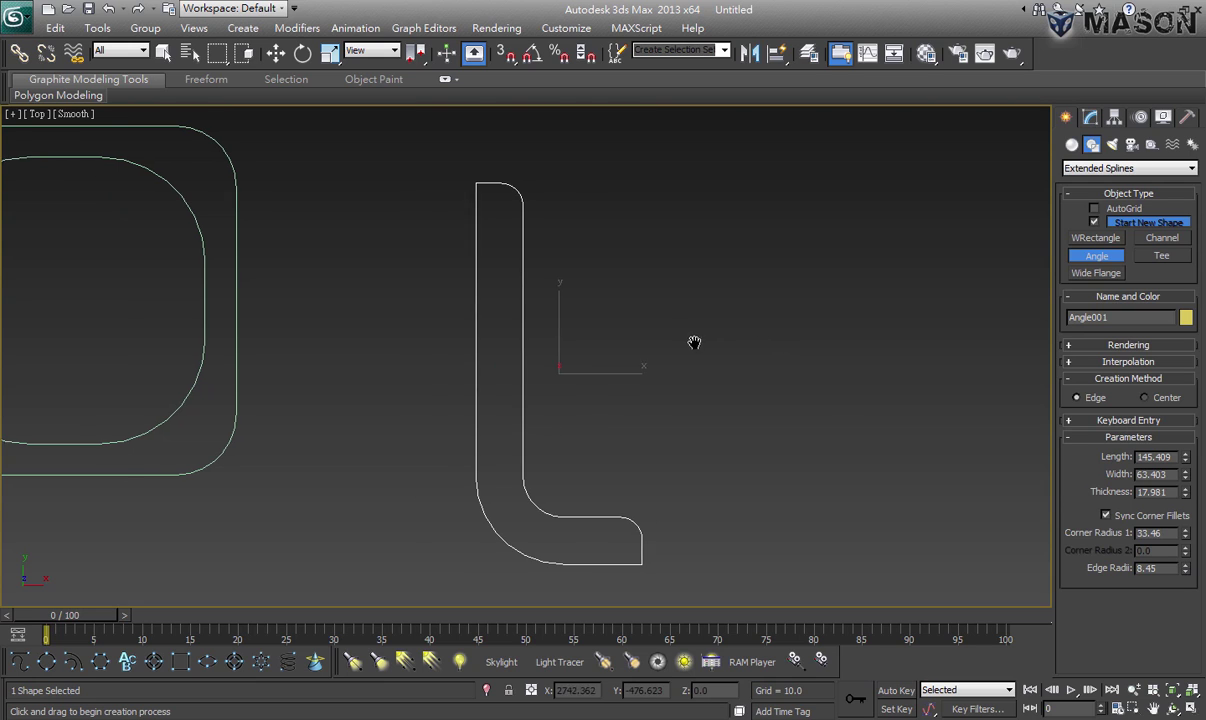
# Draw a Wide Flange I-beam outline beside the Angle
pyautogui.moveTo(702, 342); pyautogui.dragTo(616, 342, button='middle')
pyautogui.moveTo(950, 282); pyautogui.dragTo(884, 282, button='middle')
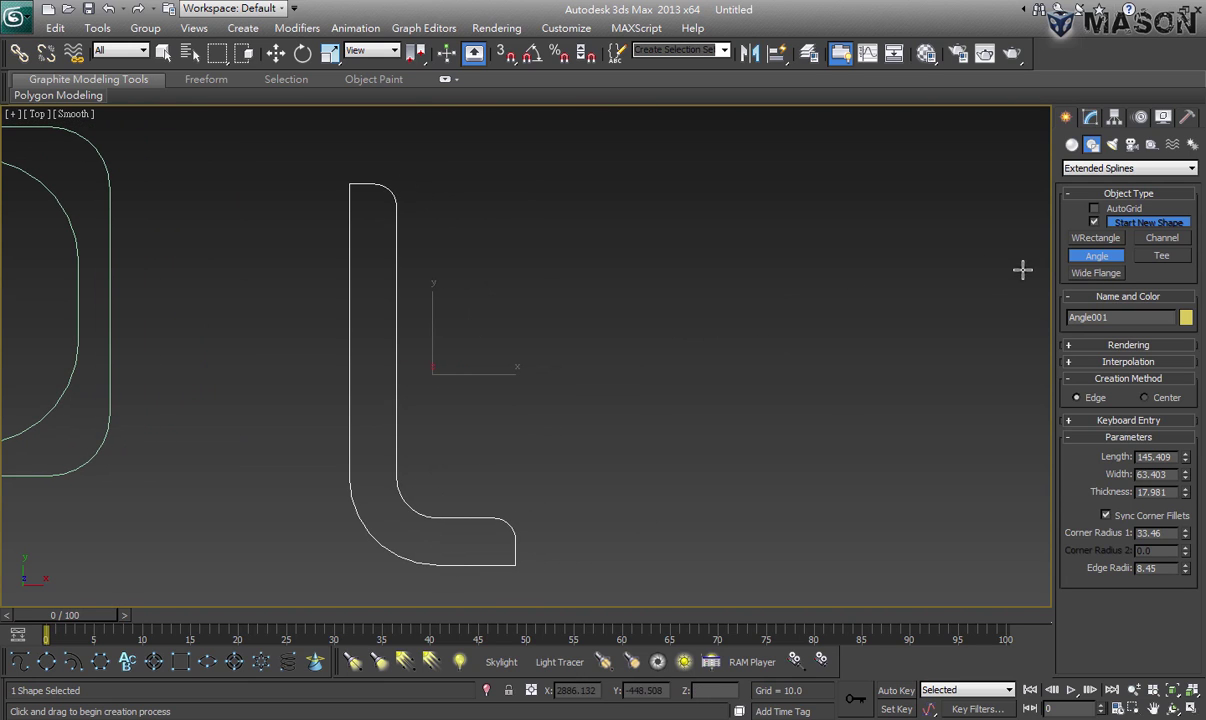
pyautogui.click(1096, 273)
pyautogui.moveTo(744, 283); pyautogui.dragTo(573, 283, button='middle')
pyautogui.moveTo(569, 273); pyautogui.dragTo(707, 522)
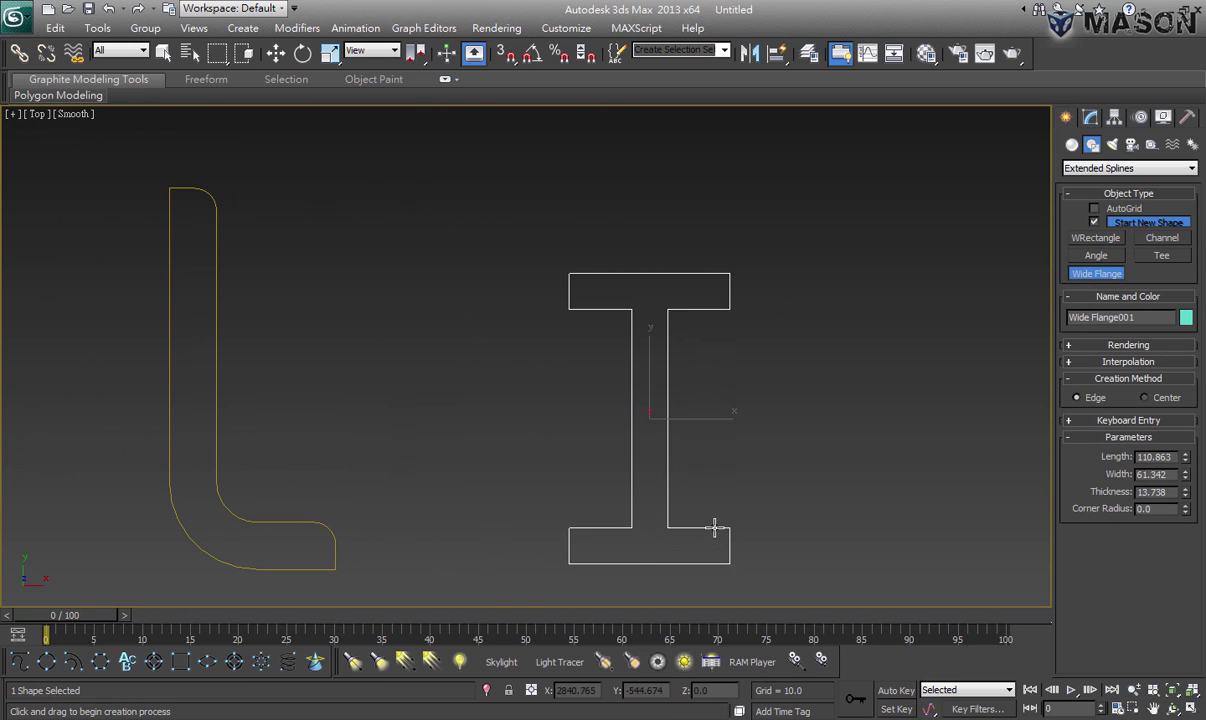
# Give Wide Flange001 Length 138.578, Thickness 25.69 and Corner Radius 59.227, then pan left
pyautogui.click(716, 527)
pyautogui.moveTo(1191, 457)
pyautogui.mouseDown()
pyautogui.moveTo(1189, 476)
pyautogui.moveTo(1185, 452)
pyautogui.mouseUp()
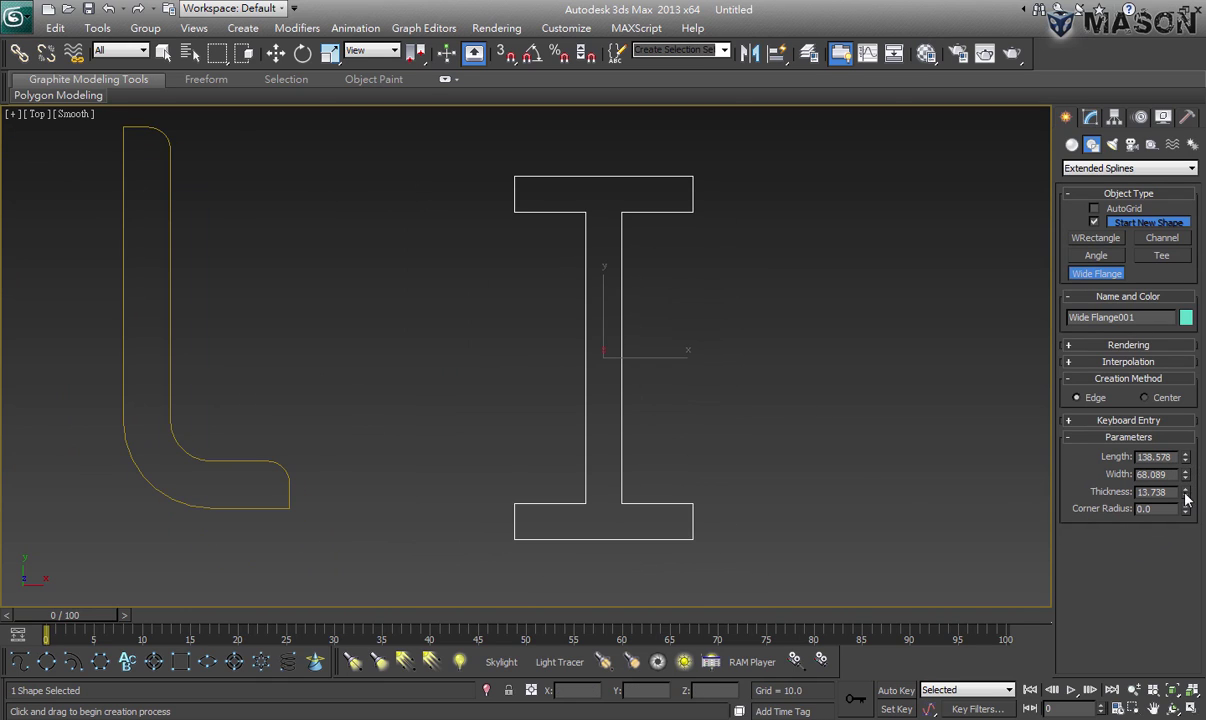
pyautogui.moveTo(1187, 497); pyautogui.dragTo(1185, 490)
pyautogui.moveTo(765, 274); pyautogui.dragTo(614, 304, button='middle')
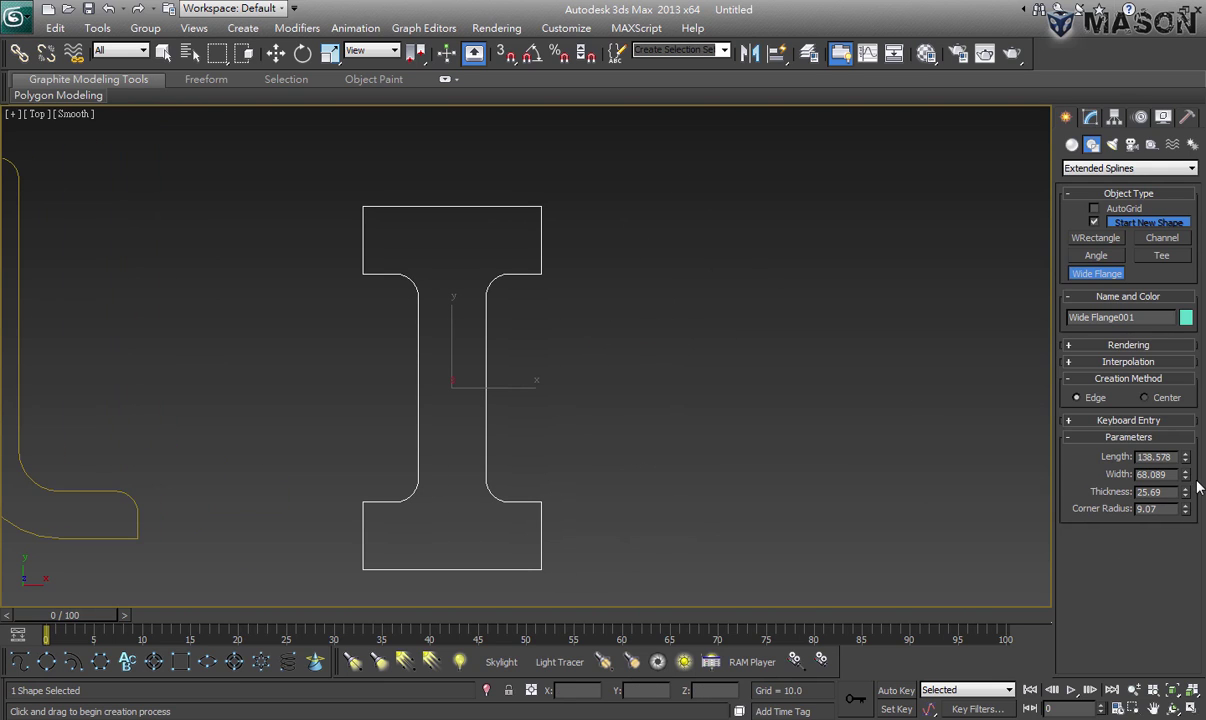
pyautogui.moveTo(1184, 511); pyautogui.dragTo(1184, 470)
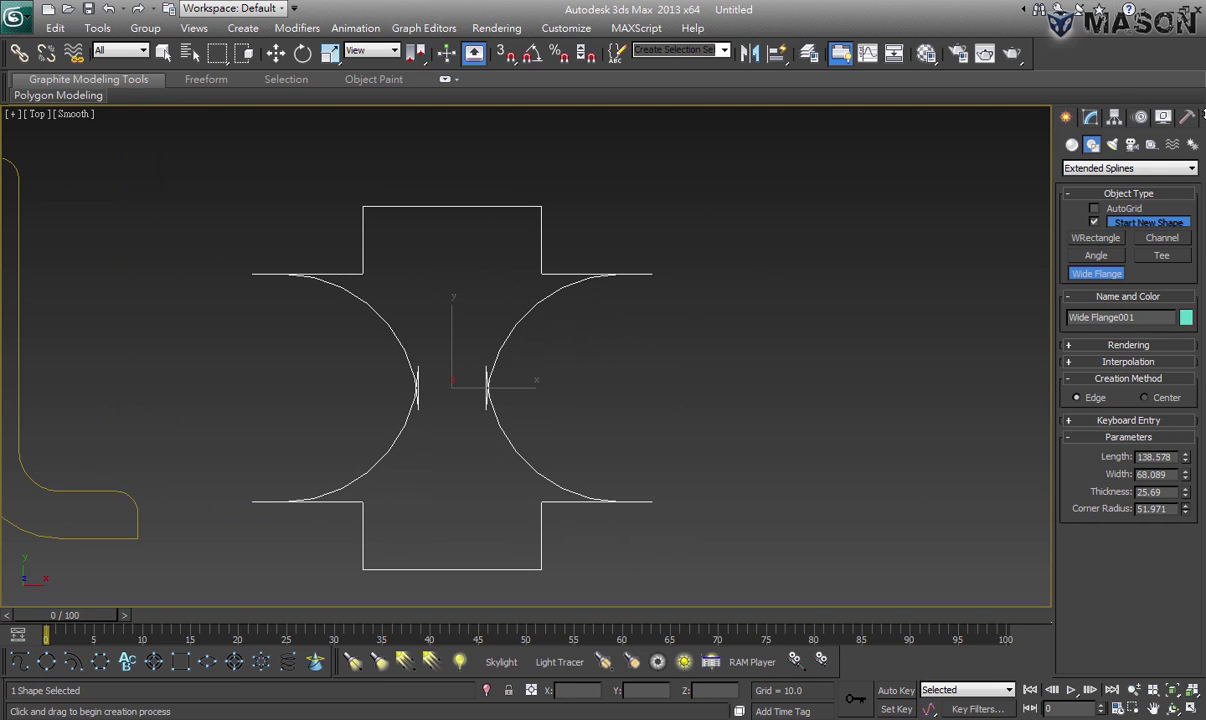
pyautogui.moveTo(560, 339); pyautogui.dragTo(380, 311, button='middle')
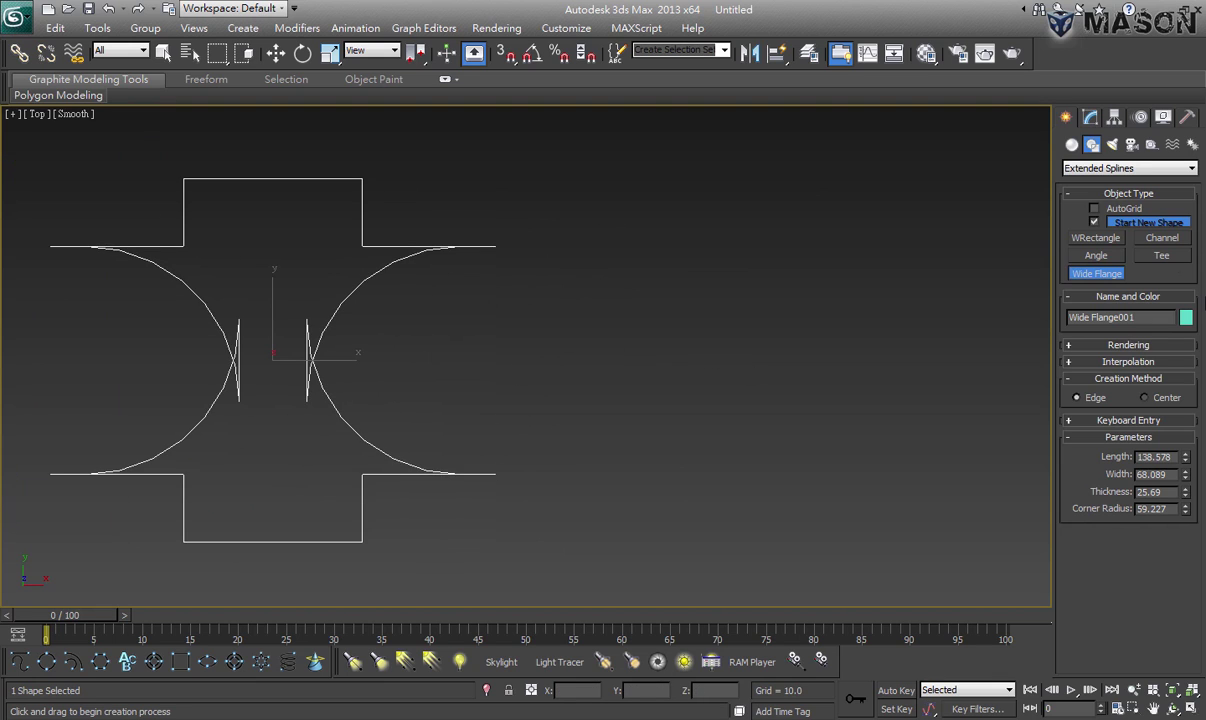
# Draw a C-shaped Channel to the right and enlarge its length and width
pyautogui.click(1163, 240)
pyautogui.moveTo(738, 278); pyautogui.dragTo(681, 272, button='middle')
pyautogui.moveTo(643, 255); pyautogui.dragTo(820, 558)
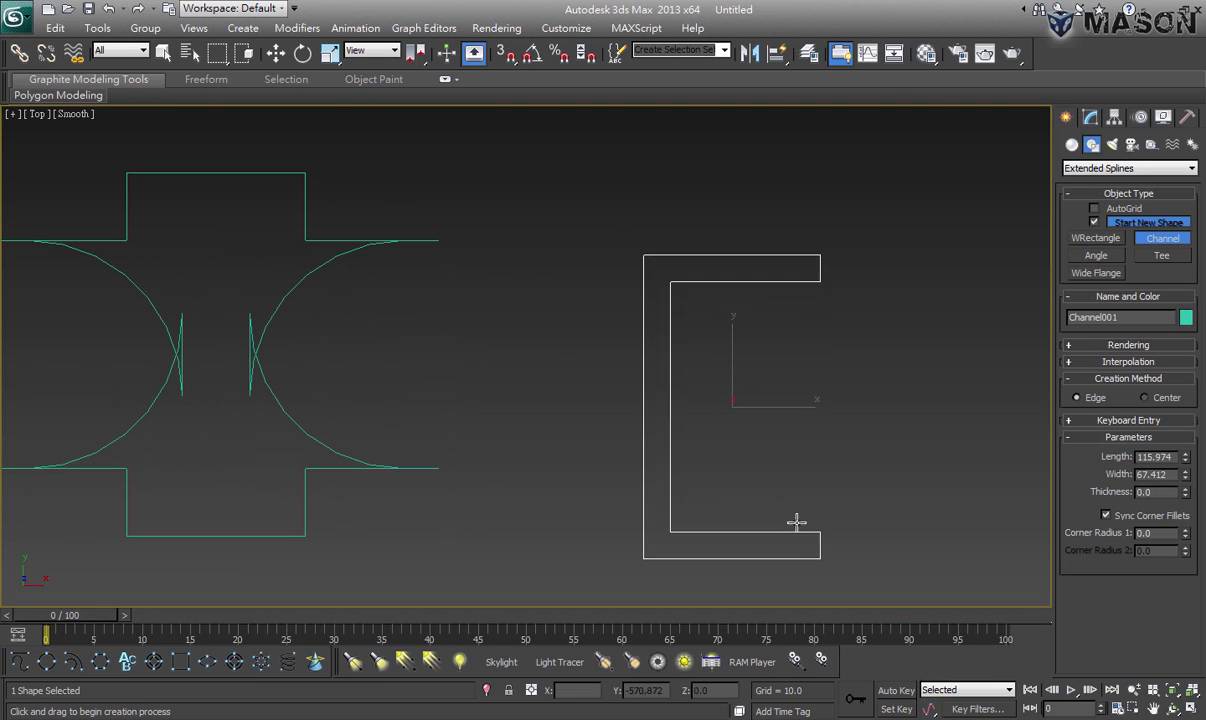
pyautogui.moveTo(1185, 460); pyautogui.dragTo(1185, 472)
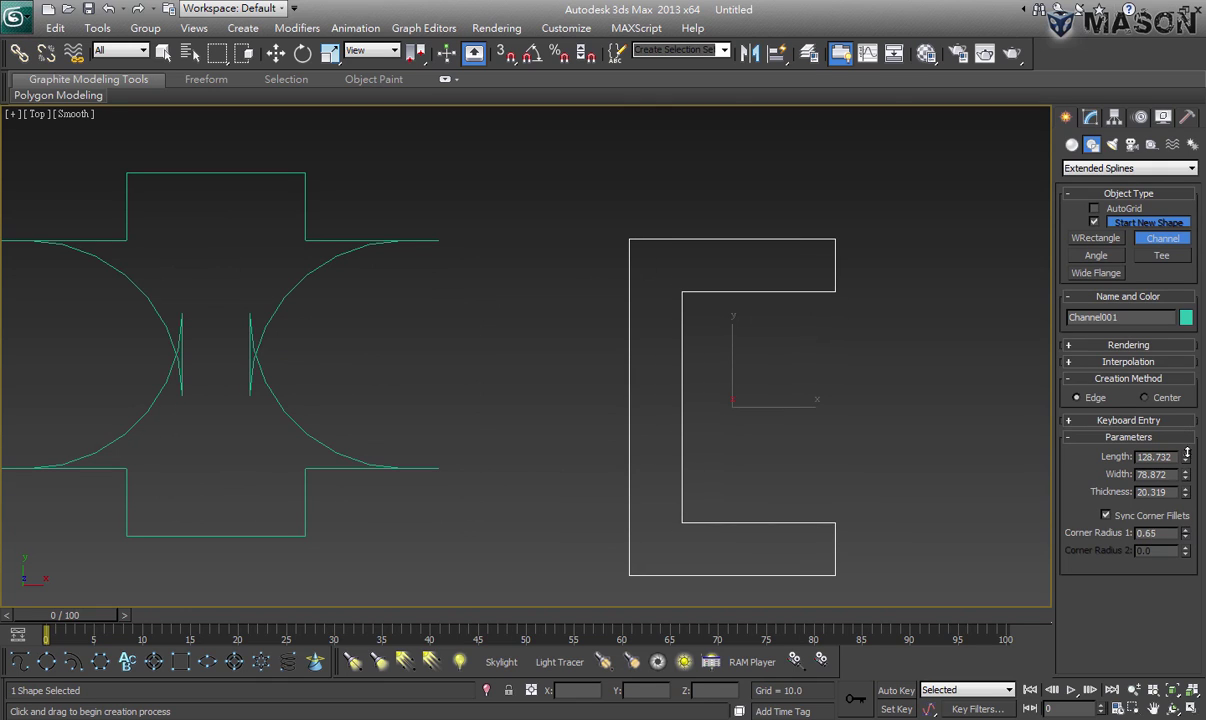
# Draw a Tee at the far right with a 73.575 flange width, taller height, and 16.085 thickness
pyautogui.click(1162, 255)
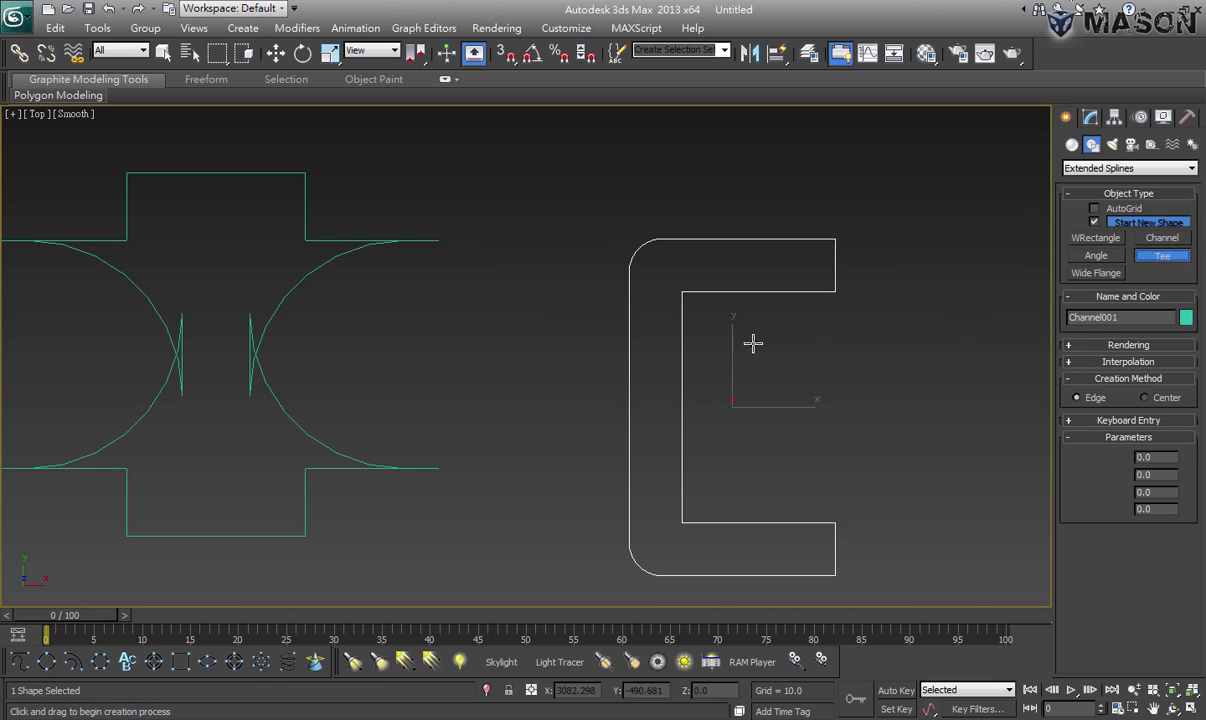
pyautogui.scroll(-3, 753, 343)
pyautogui.moveTo(727, 293); pyautogui.dragTo(826, 470)
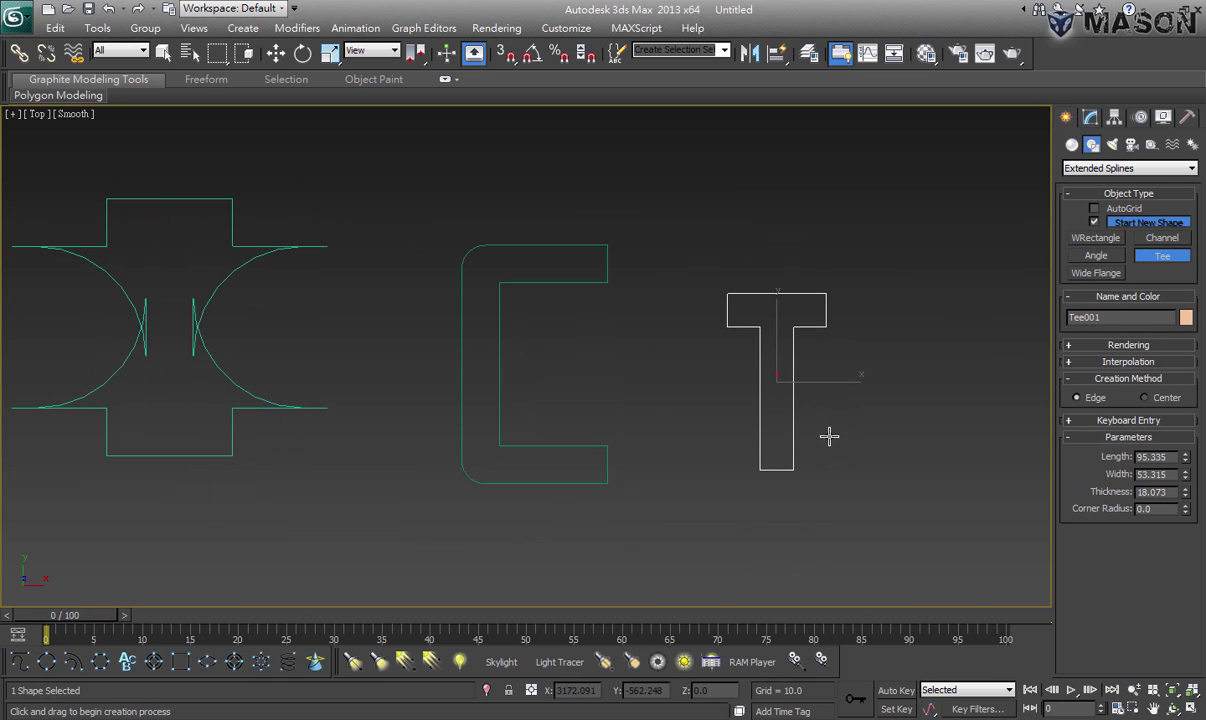
pyautogui.moveTo(829, 436); pyautogui.dragTo(675, 420, button='middle')
pyautogui.scroll(2, 797, 530)
pyautogui.scroll(2, 720, 480)
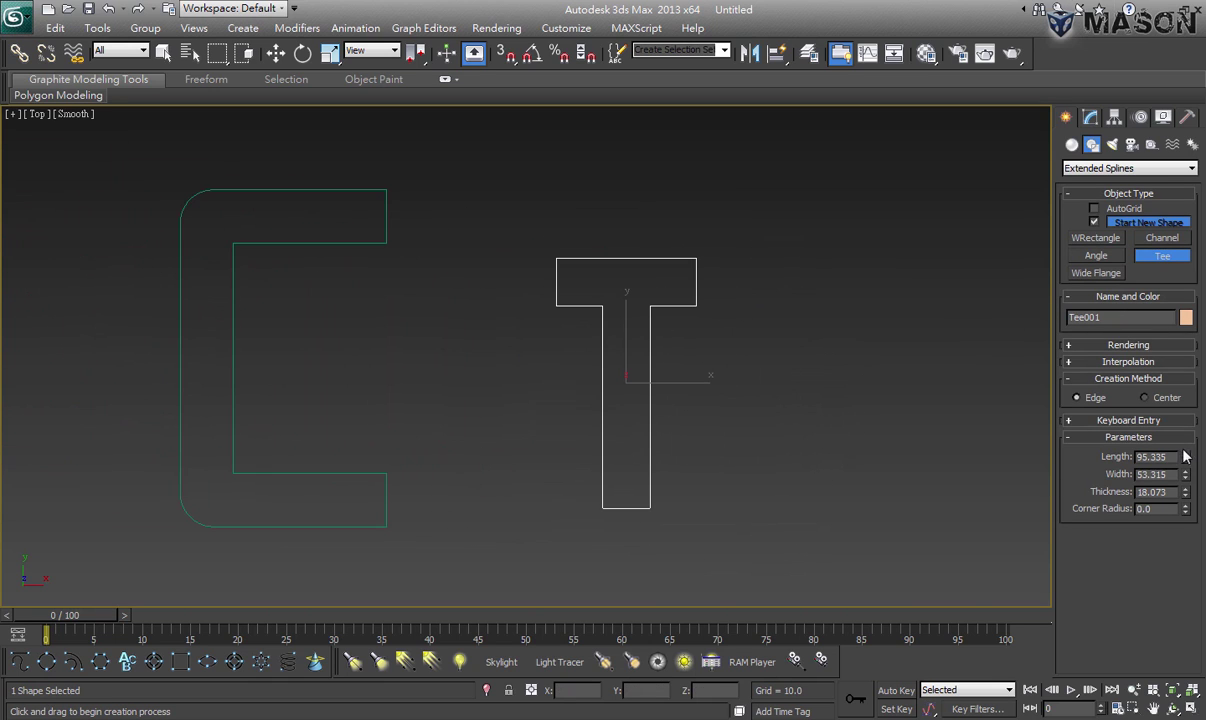
pyautogui.moveTo(1185, 456); pyautogui.dragTo(1185, 428)
pyautogui.moveTo(1185, 474); pyautogui.dragTo(1186, 440)
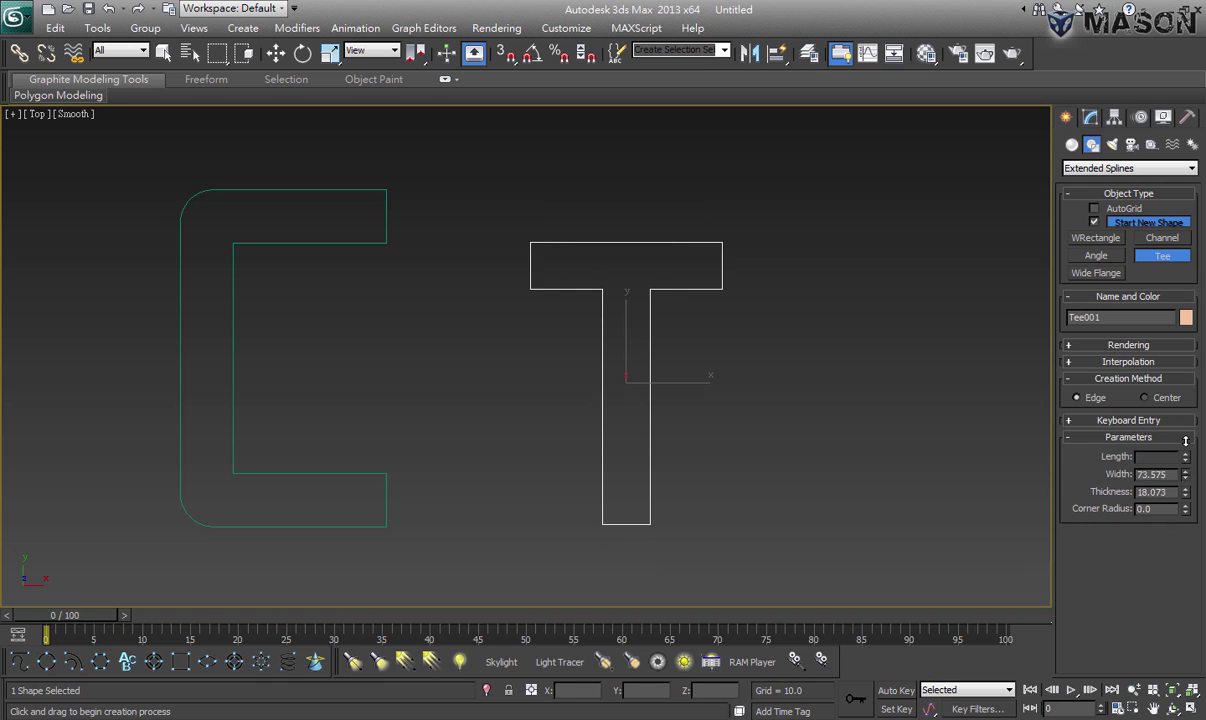
pyautogui.moveTo(1185, 492)
pyautogui.mouseDown()
pyautogui.moveTo(1183, 520)
pyautogui.moveTo(1143, 577)
pyautogui.mouseUp()
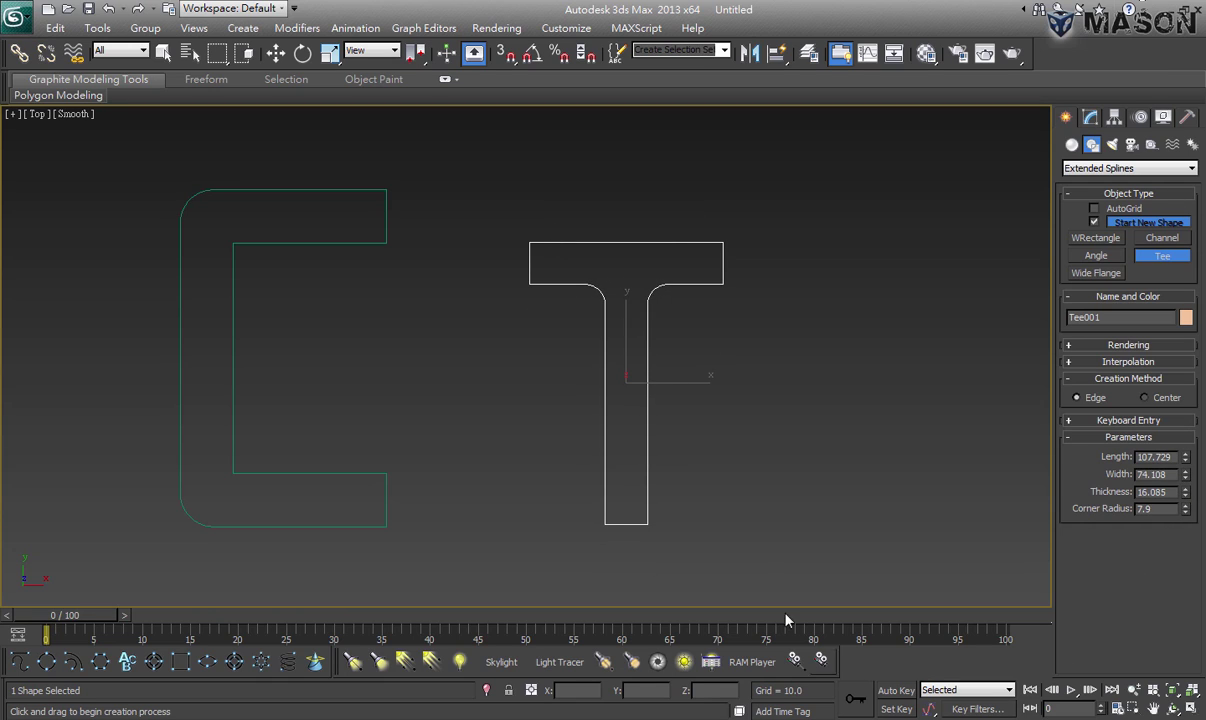
pyautogui.scroll(-2, 735, 445)
pyautogui.scroll(-3, 748, 461)
pyautogui.scroll(-2, 843, 421)
# Lower the Wide Flange's Corner Radius to 2.369 in the Modify panel, restoring a clean I-beam
pyautogui.rightClick(840, 425)
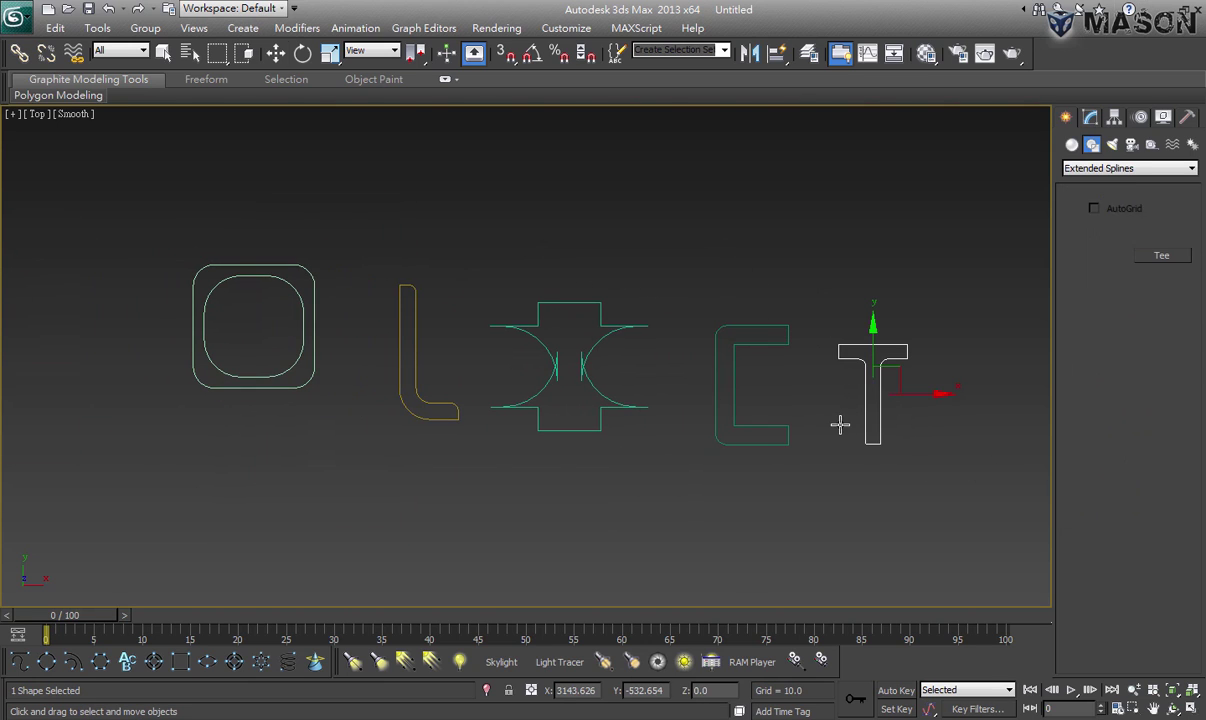
pyautogui.moveTo(190, 205); pyautogui.dragTo(900, 495)
pyautogui.scroll(2, 850, 460)
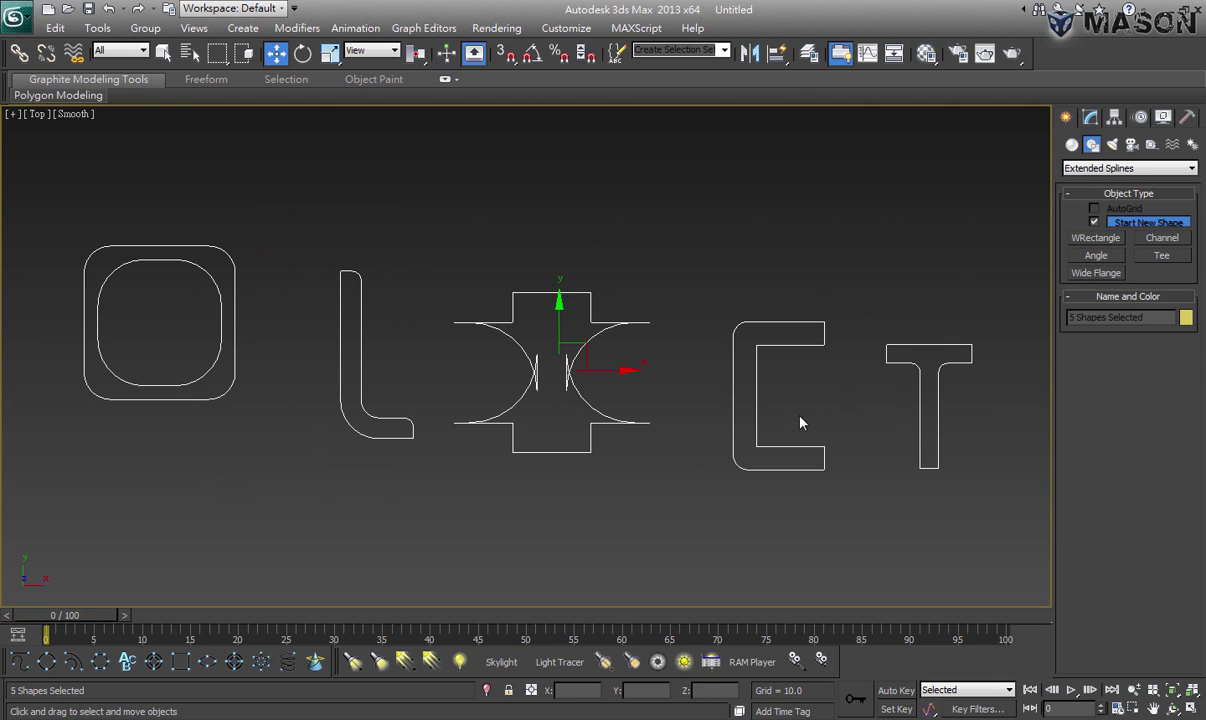
pyautogui.click(678, 363)
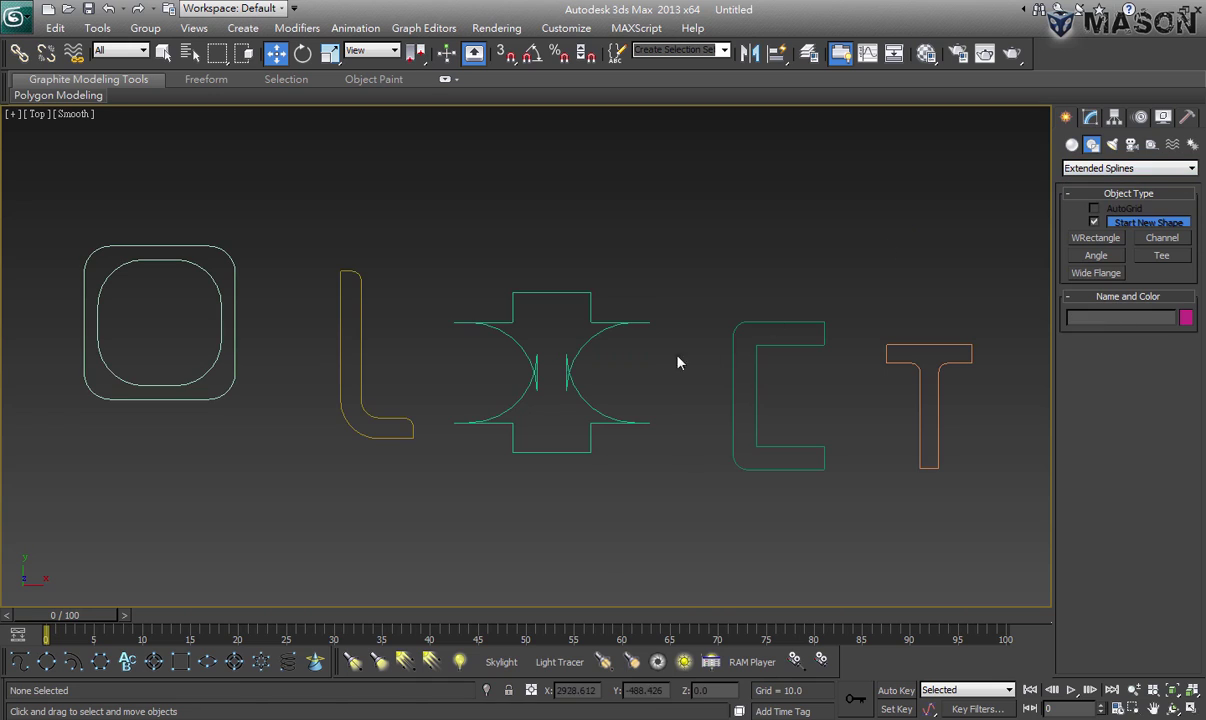
pyautogui.click(593, 336)
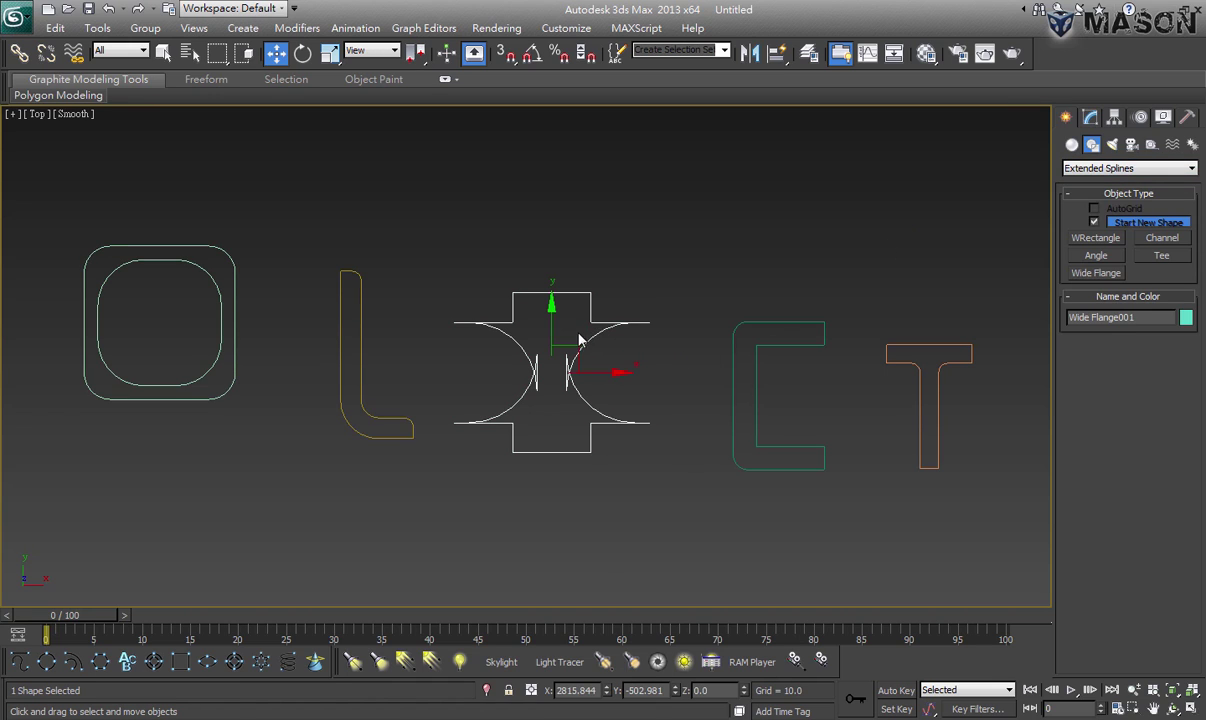
pyautogui.click(1089, 117)
pyautogui.moveTo(1182, 443); pyautogui.dragTo(1170, 515)
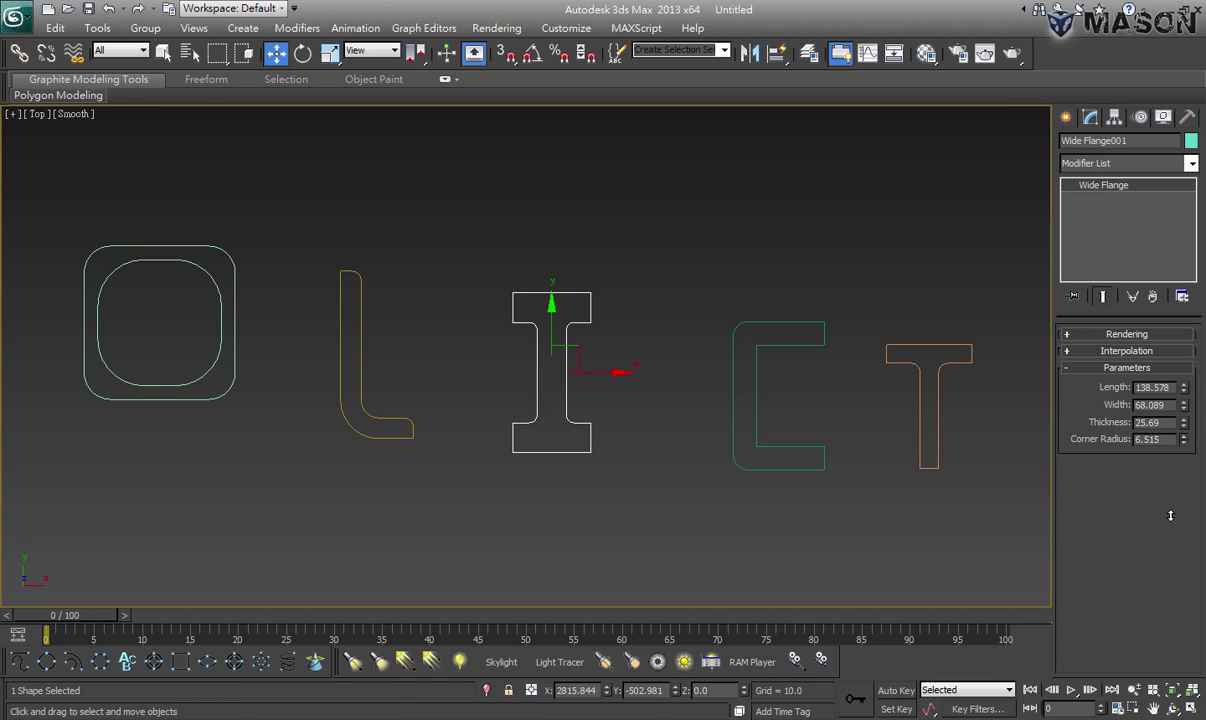
# Check the O, L, I, C and T shapes one by one by selecting each
pyautogui.click(519, 502)
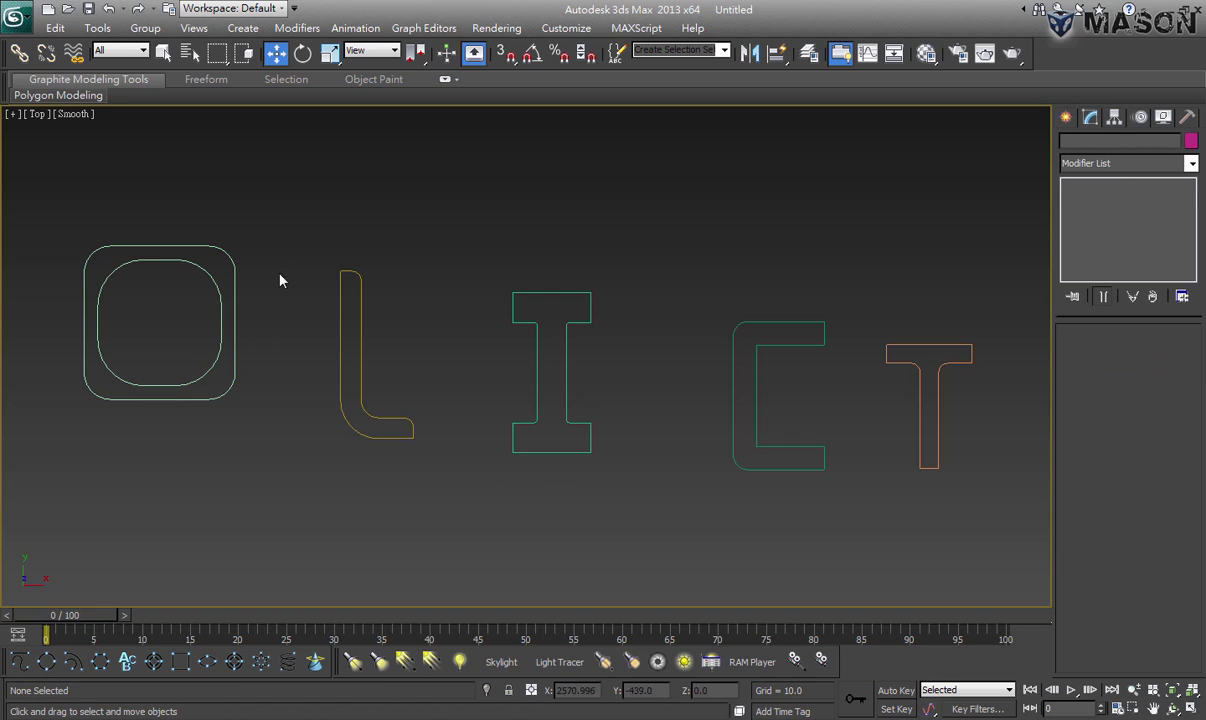
pyautogui.click(234, 352)
pyautogui.moveTo(296, 237); pyautogui.dragTo(412, 315)
pyautogui.click(591, 305)
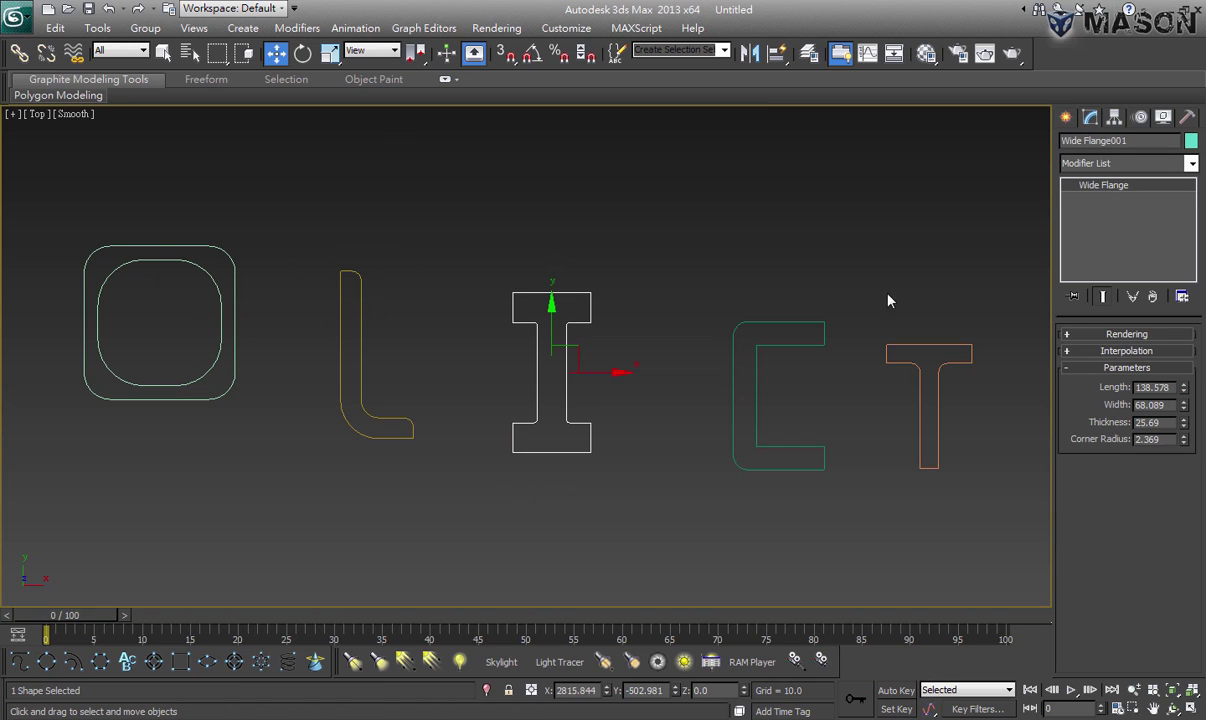
pyautogui.click(824, 340)
pyautogui.click(887, 352)
pyautogui.click(694, 338)
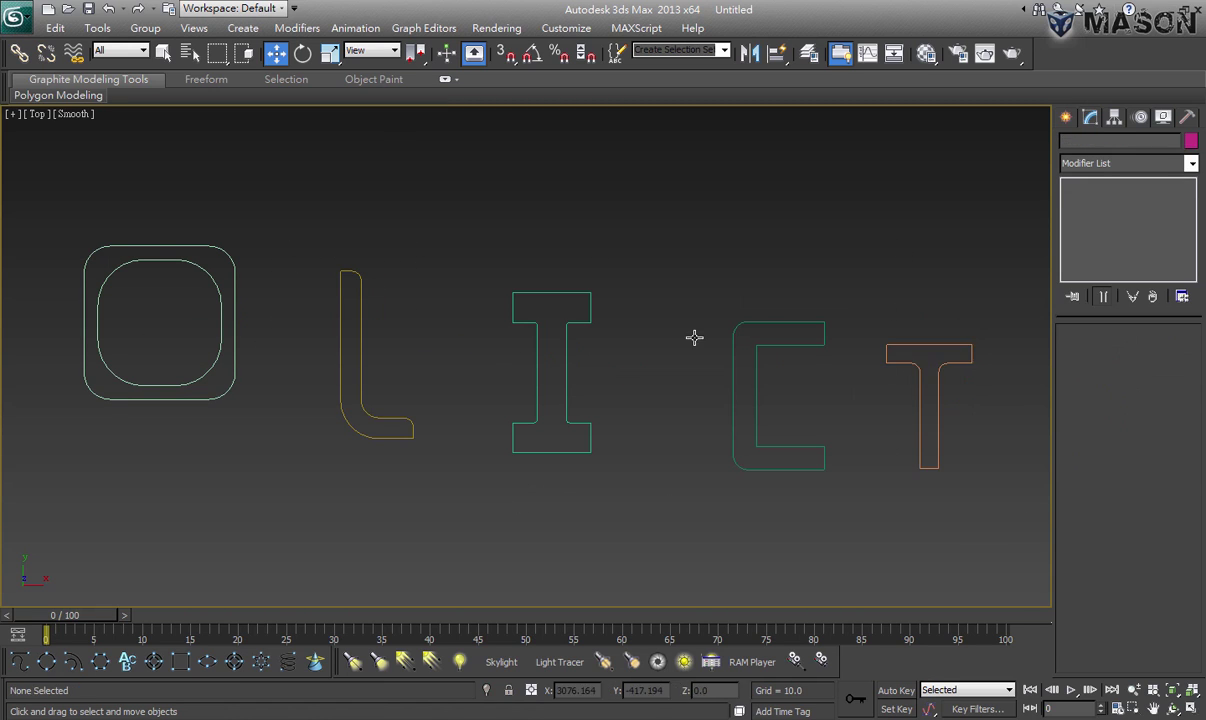
# Return to the Create panel with the Extended Splines shape category active
pyautogui.click(1068, 117)
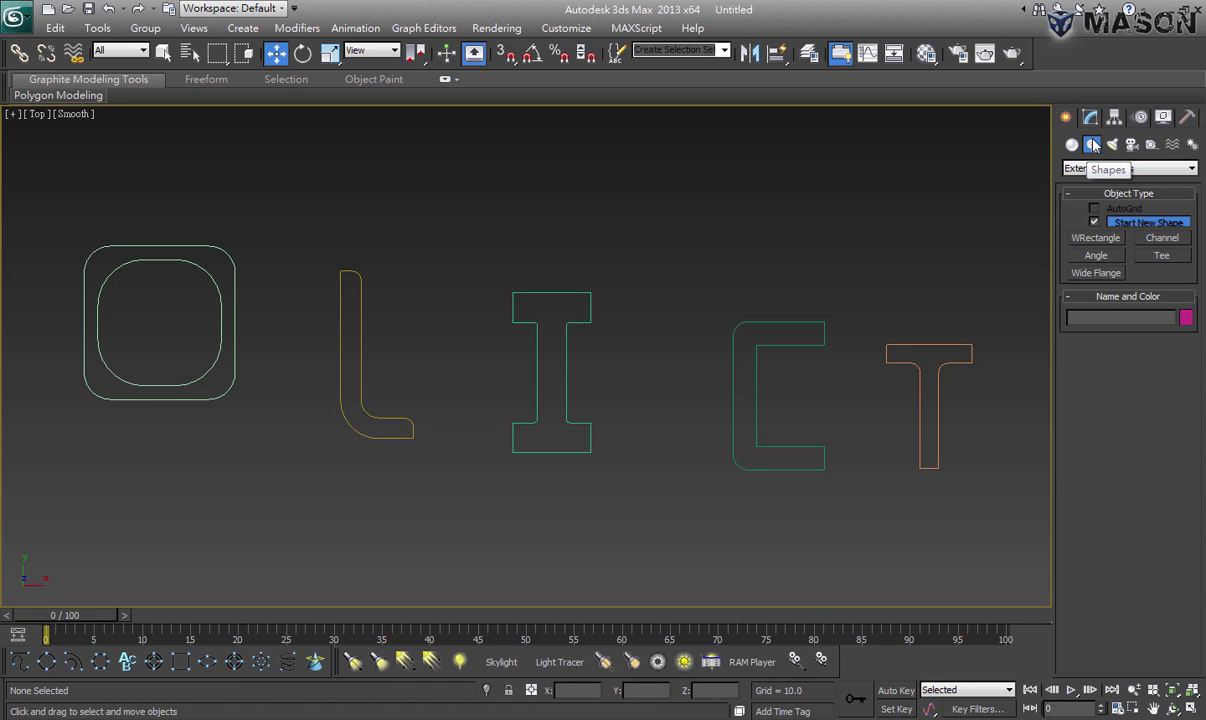
pyautogui.click(1103, 169)
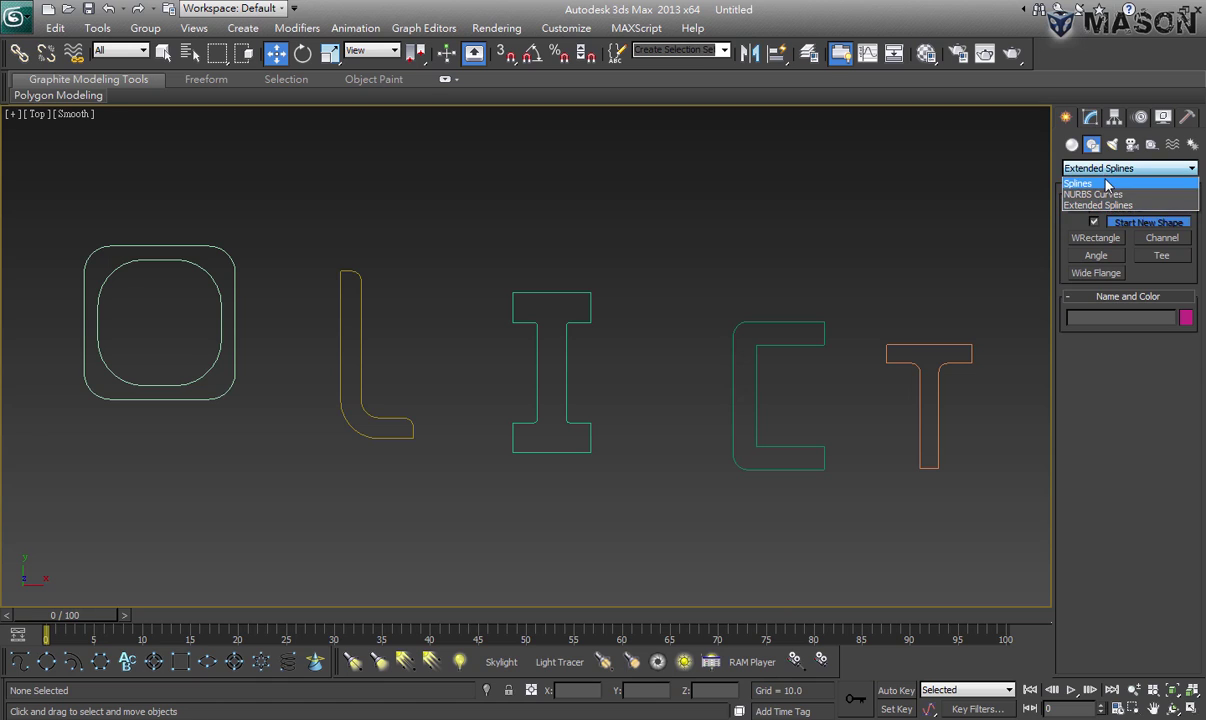
pyautogui.click(1106, 184)
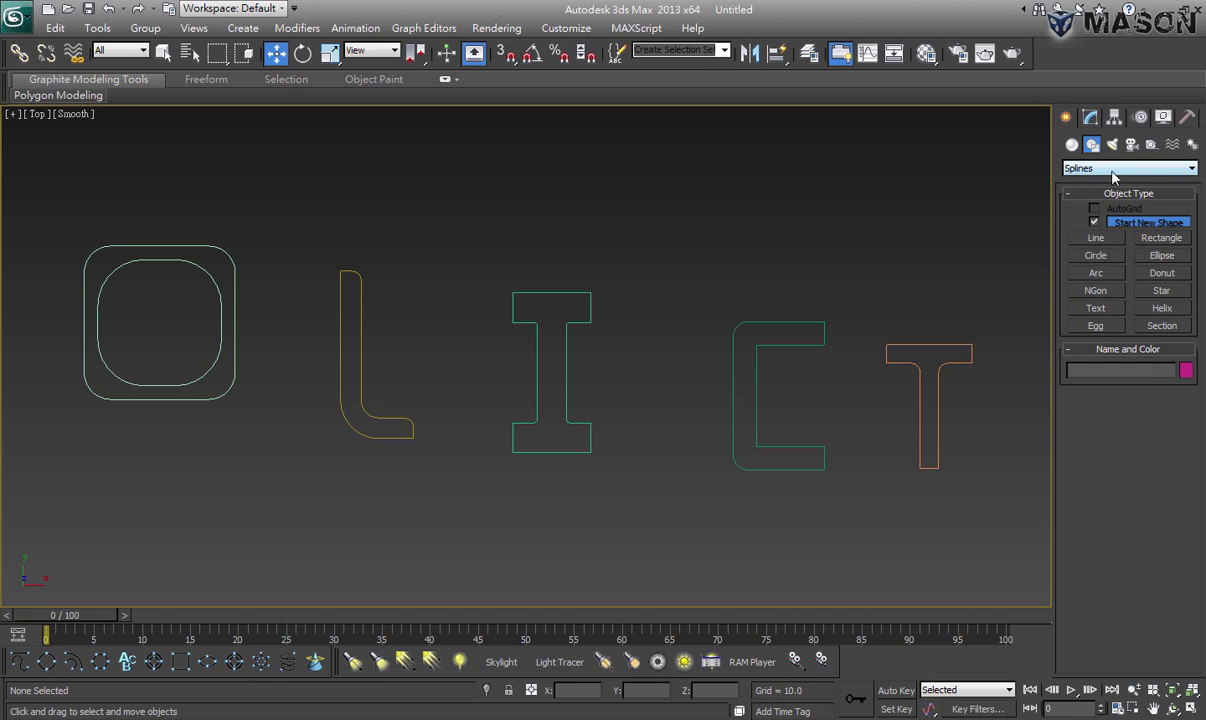
pyautogui.click(1113, 172)
pyautogui.click(1118, 206)
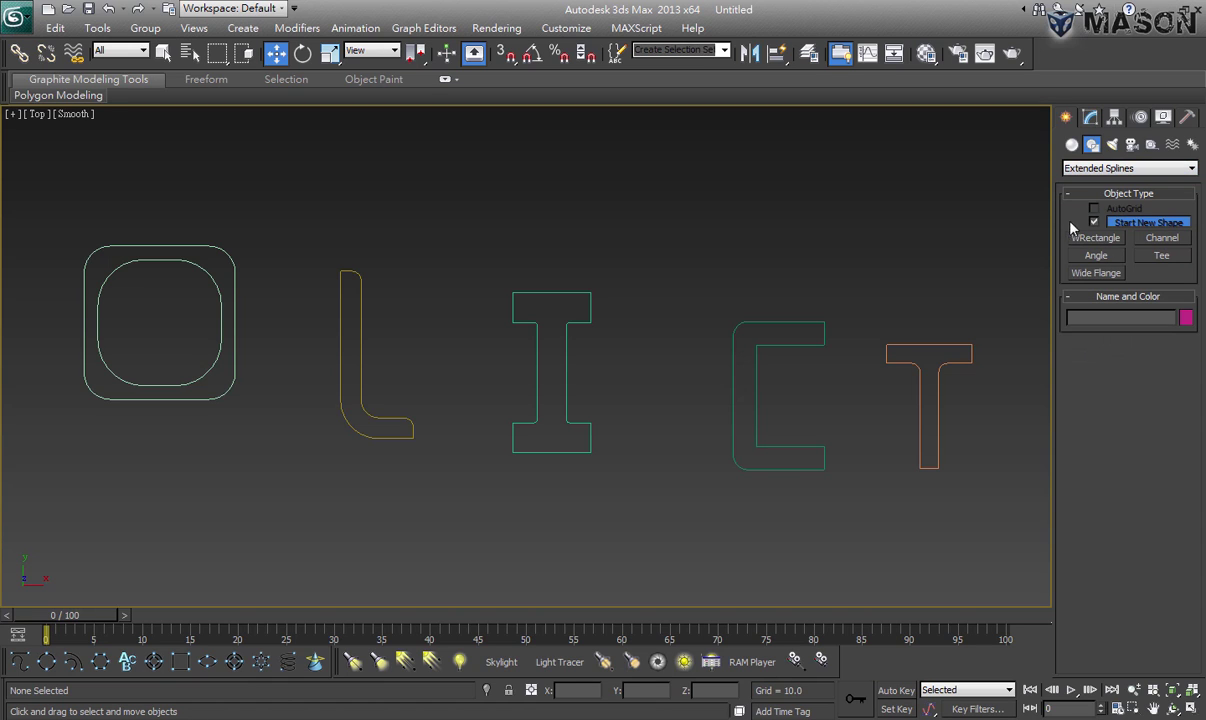